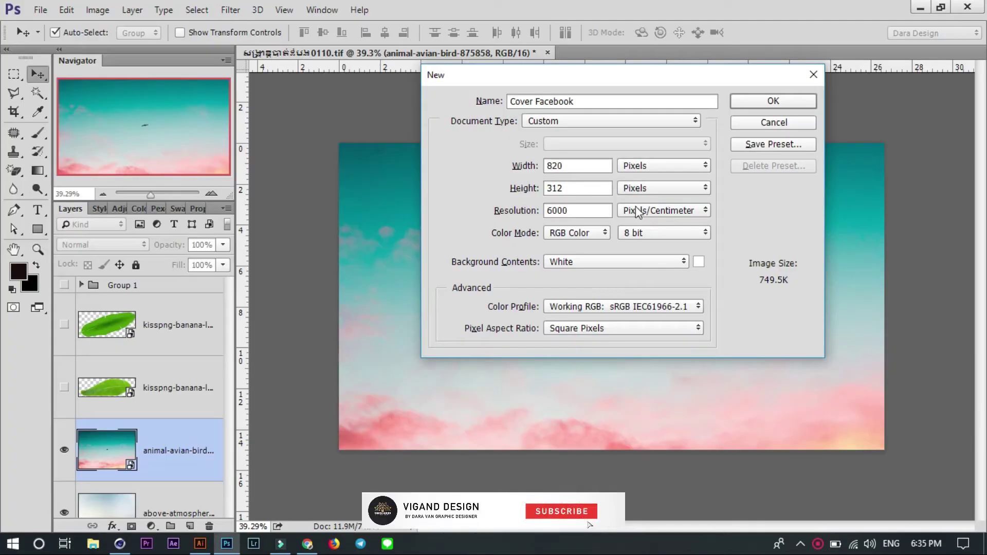
- Confirm the 820 × 312 px Cover Facebook document at 6000 px/cm, then switch to Illustrator
{"action": "key", "text": "alt+Tab"}
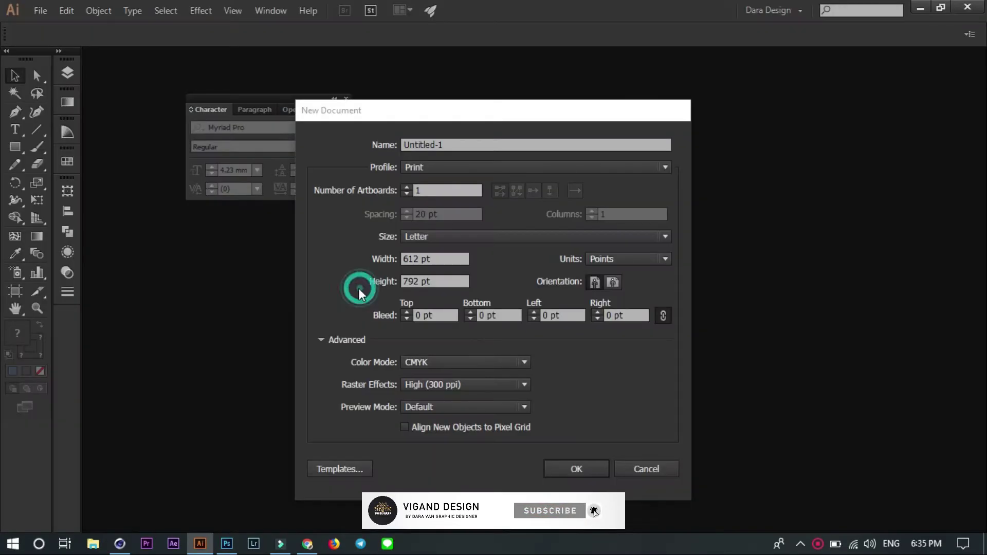
- Create a new letter-size Illustrator document with an enlarged line of text near the page centre
{"action": "left_click", "coordinate": [576, 467]}
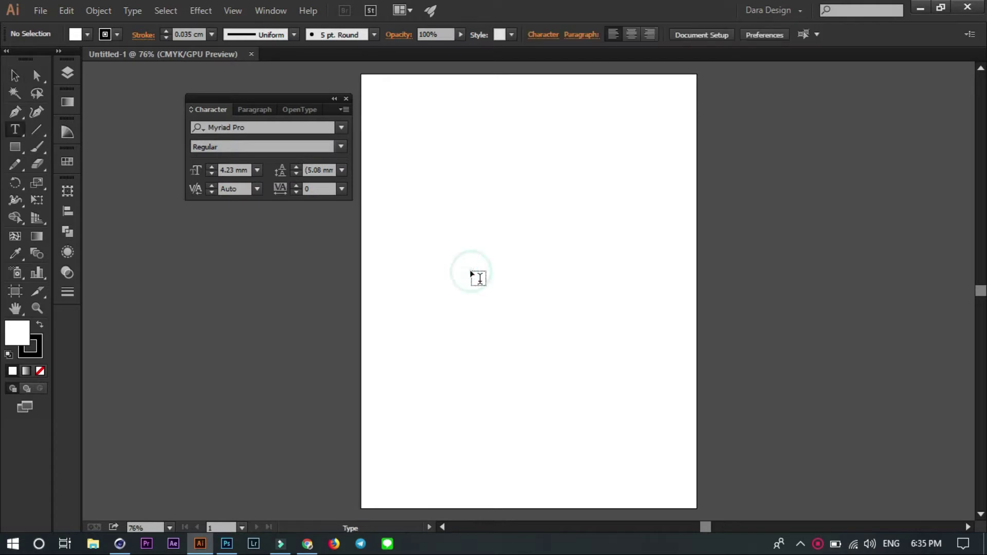
{"action": "left_click", "coordinate": [530, 301]}
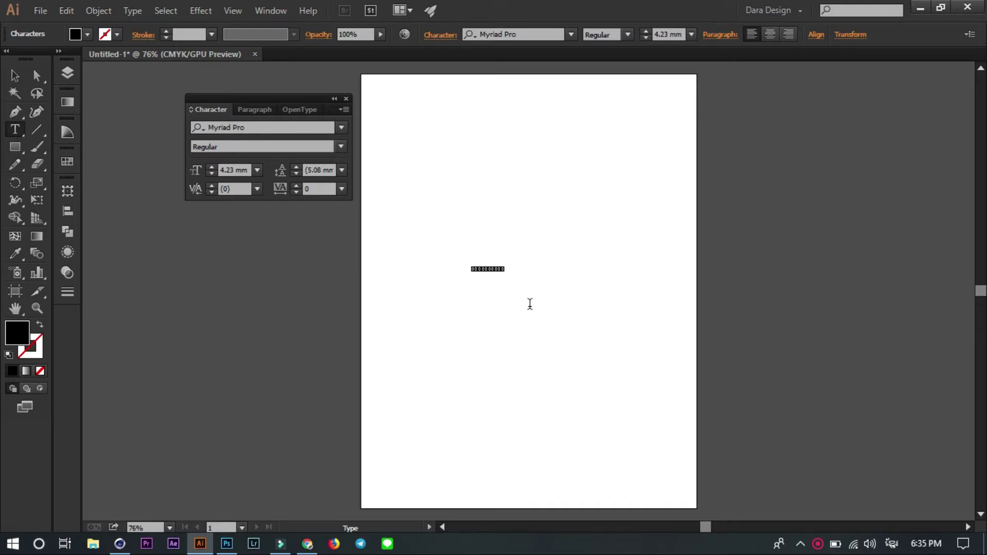
{"action": "key", "text": "ctrl"}
{"action": "left_click_drag", "start_coordinate": [507, 283], "coordinate": [611, 304]}
- Set the text font to Myriad Pro and return to Photoshop
{"action": "left_click", "coordinate": [322, 128]}
{"action": "left_click", "coordinate": [342, 127]}
{"action": "key", "text": "alt+Tab"}
{"action": "left_click", "coordinate": [584, 269]}
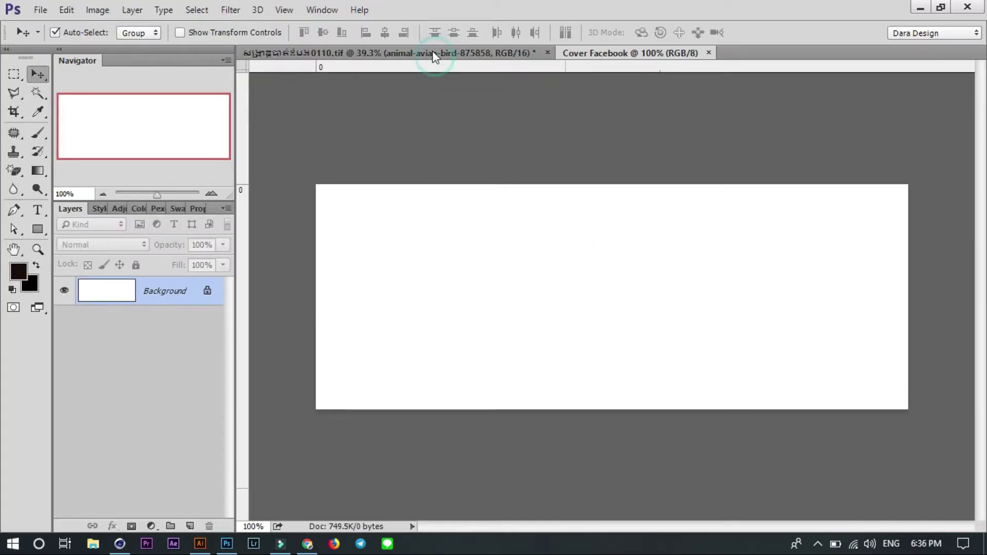
- Copy the teal sky-and-bird layer into the Cover Facebook document
{"action": "left_click", "coordinate": [433, 54]}
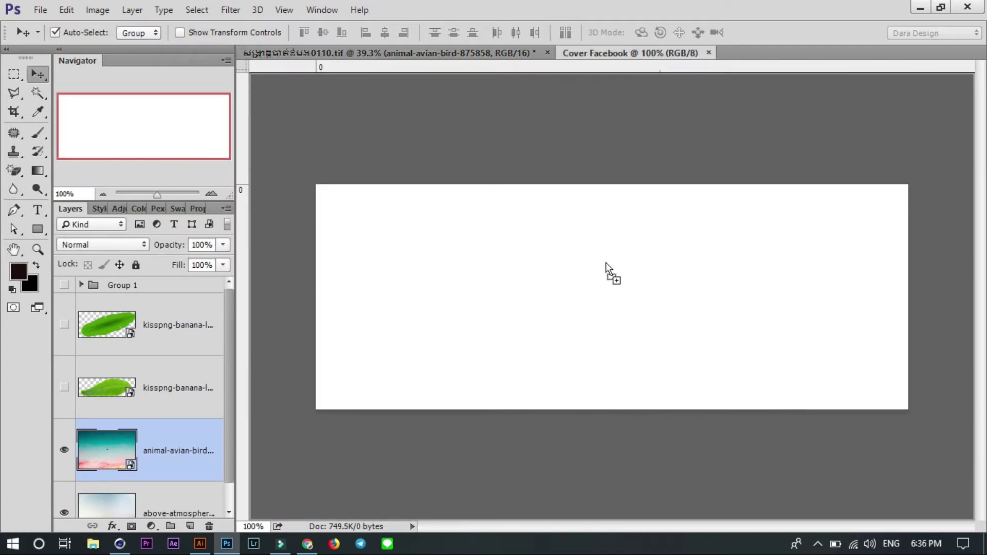
{"action": "left_click_drag", "start_coordinate": [644, 223], "coordinate": [605, 262]}
{"action": "left_click", "coordinate": [565, 227]}
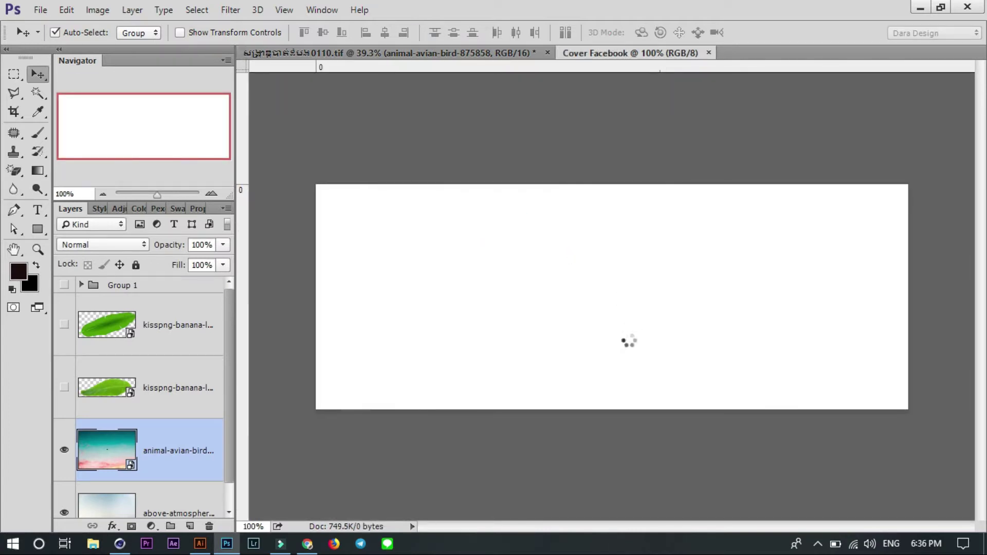
{"action": "scroll", "coordinate": [624, 324], "scroll_direction": "down", "scroll_amount": 5}
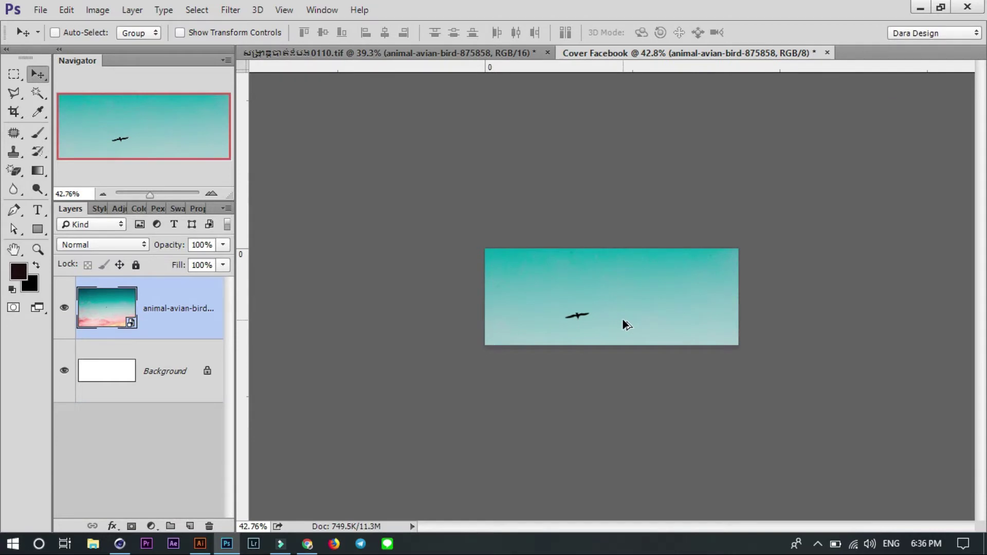
- Change the cover's image resolution to 9000 in Image Size
{"action": "key", "text": "ctrl+alt+i"}
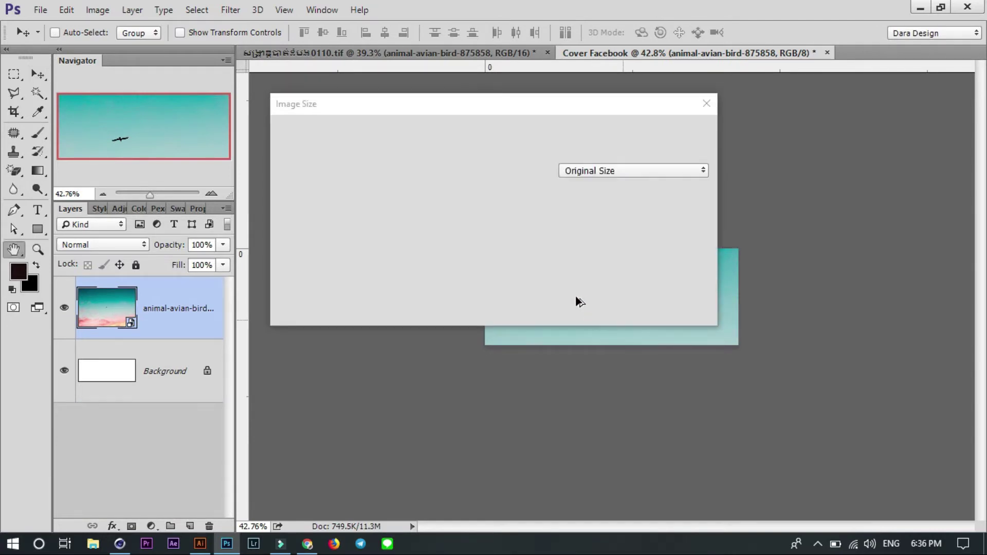
{"action": "left_click", "coordinate": [565, 236]}
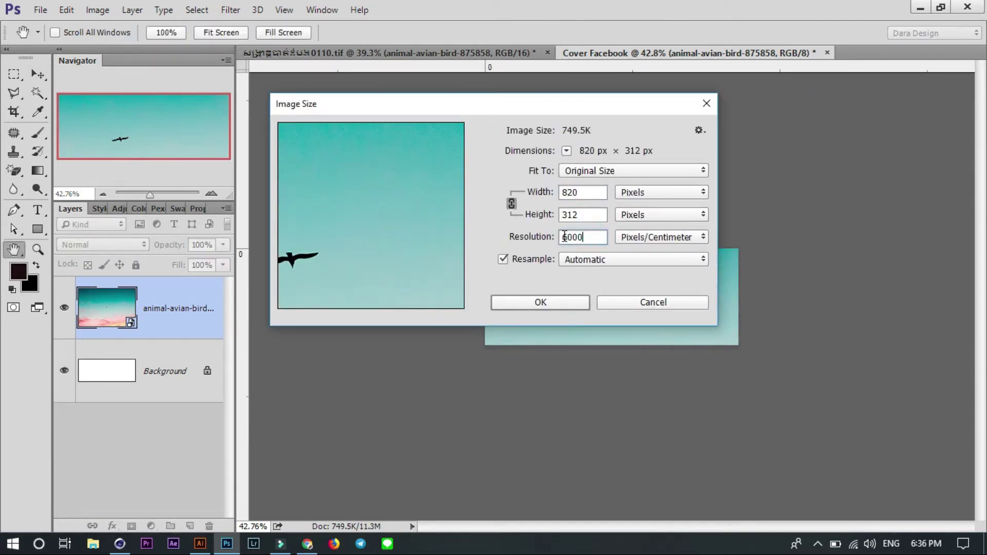
{"action": "type", "text": "8"}
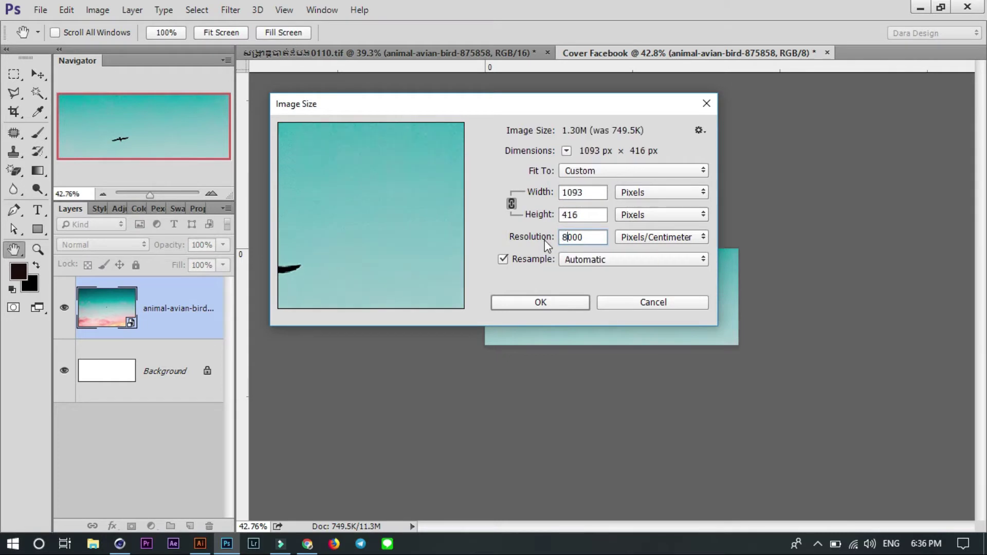
{"action": "key", "text": "BackSpace"}
{"action": "type", "text": "9"}
{"action": "key", "text": "Return"}
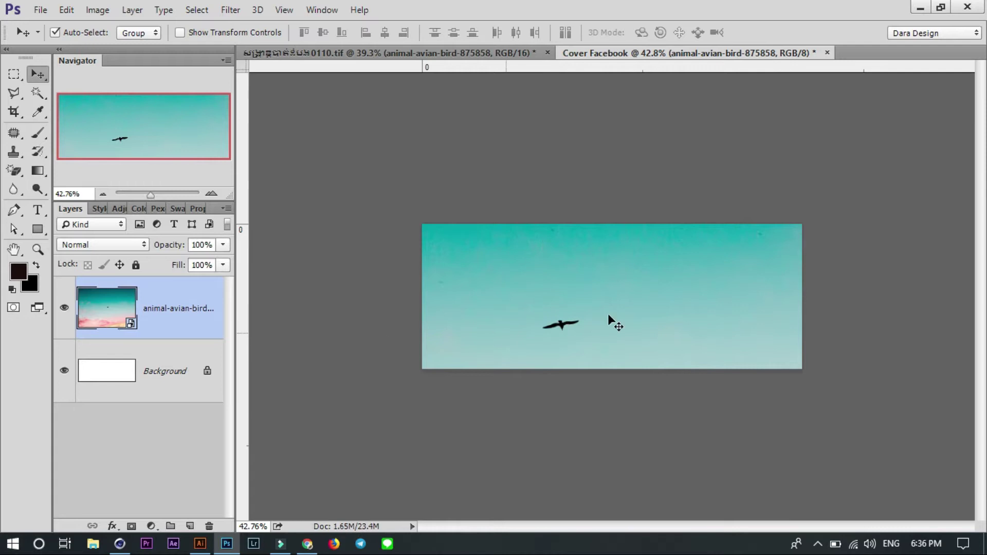
- Free-transform the sky layer down to the cover's height
{"action": "left_click_drag", "start_coordinate": [620, 309], "coordinate": [653, 297]}
{"action": "scroll", "coordinate": [651, 334], "scroll_direction": "down", "scroll_amount": 3, "text": "alt"}
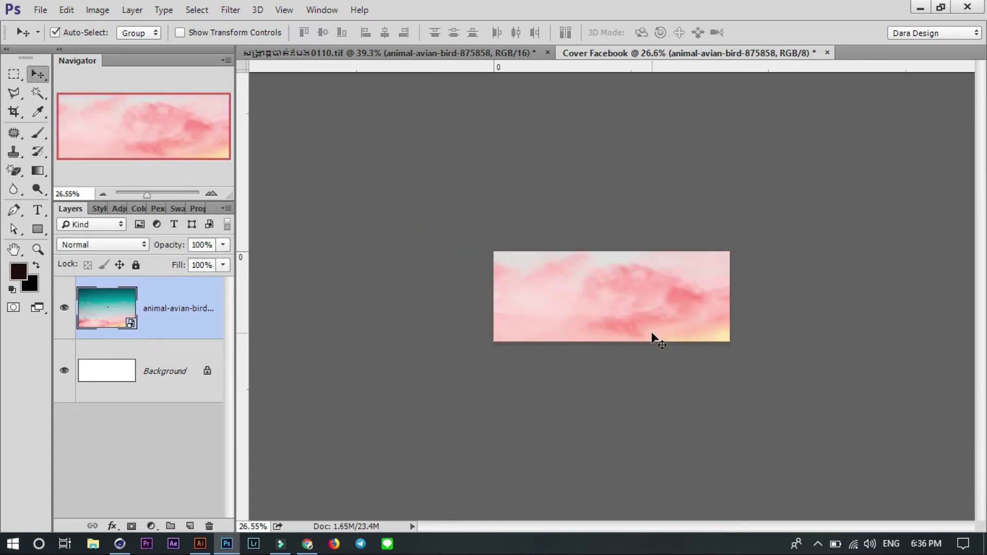
{"action": "key", "text": "ctrl+t"}
{"action": "scroll", "coordinate": [652, 339], "scroll_direction": "down", "scroll_amount": 2, "text": "alt"}
{"action": "scroll", "coordinate": [652, 339], "scroll_direction": "down", "scroll_amount": 2, "text": "alt"}
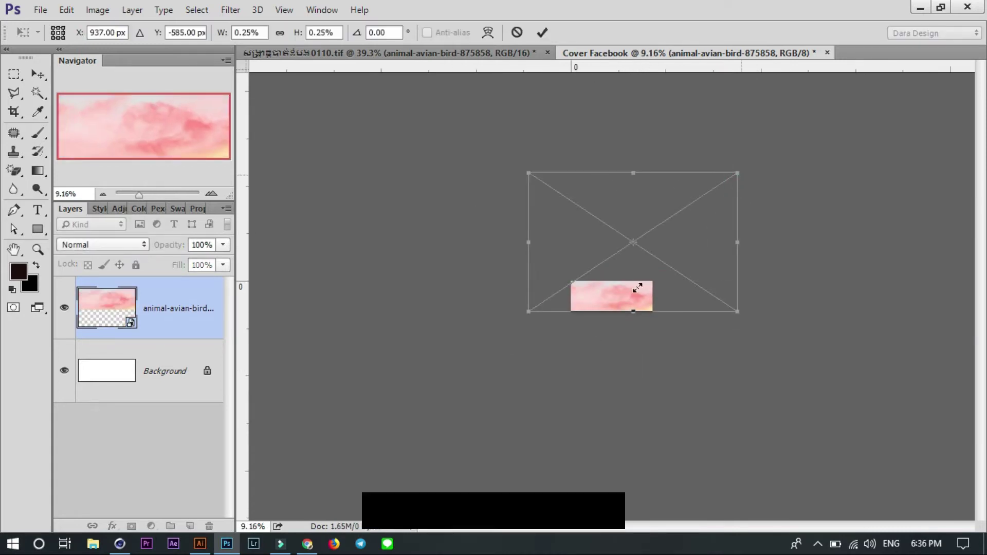
{"action": "left_click_drag", "start_coordinate": [637, 275], "coordinate": [621, 249]}
{"action": "left_click_drag", "start_coordinate": [528, 249], "coordinate": [559, 270]}
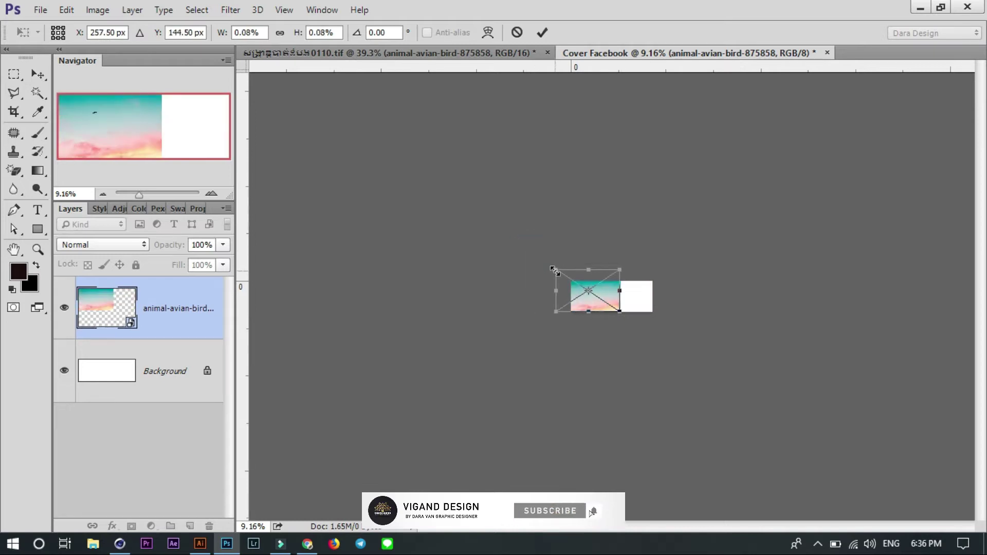
{"action": "key", "text": "Return"}
- Centre the sky layer and stretch it across the full cover width
{"action": "left_click", "coordinate": [384, 32]}
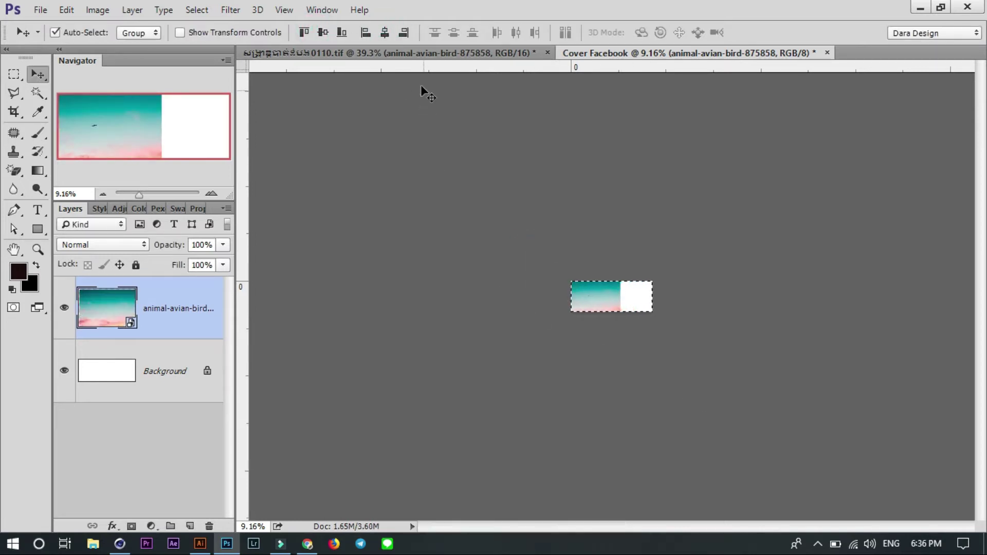
{"action": "scroll", "coordinate": [651, 317], "scroll_direction": "up", "scroll_amount": 4, "text": "alt"}
{"action": "scroll", "coordinate": [628, 308], "scroll_direction": "up", "scroll_amount": 1, "text": "alt"}
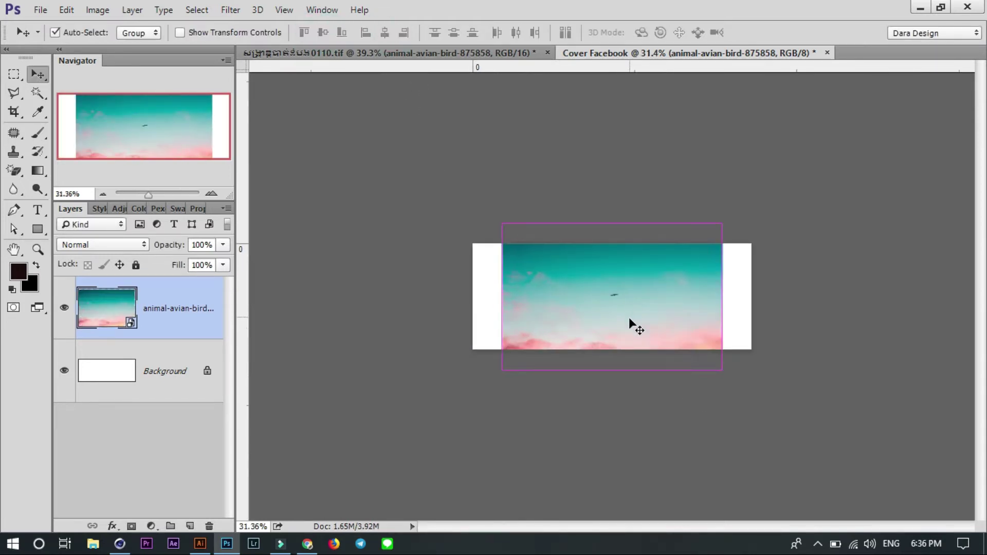
{"action": "key", "text": "ctrl+t"}
{"action": "left_click_drag", "start_coordinate": [757, 208], "coordinate": [757, 206]}
{"action": "key", "text": "Return"}
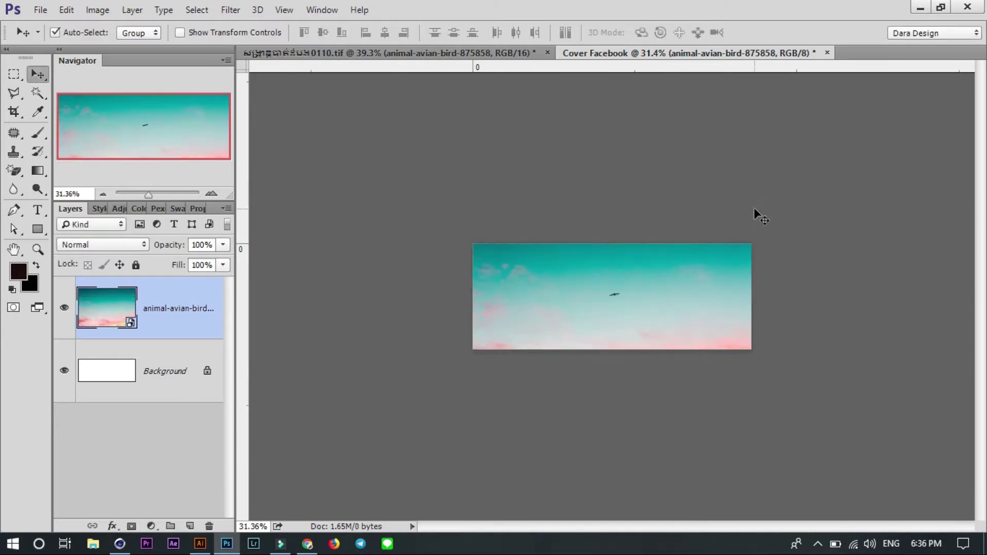
{"action": "scroll", "coordinate": [756, 214], "scroll_direction": "up", "scroll_amount": 3, "text": "alt"}
{"action": "left_click_drag", "start_coordinate": [670, 306], "coordinate": [671, 304]}
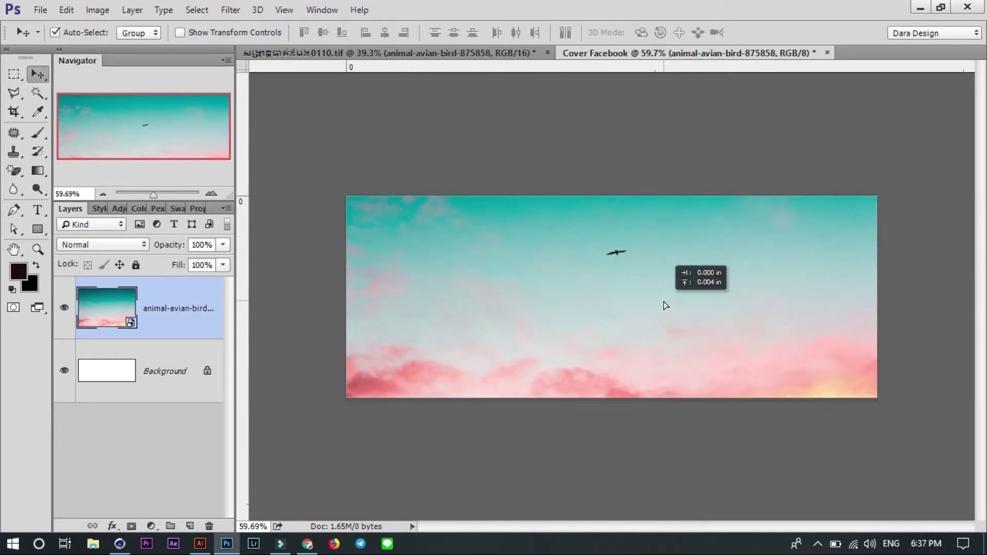
{"action": "scroll", "coordinate": [662, 296], "scroll_direction": "down", "scroll_amount": 1, "text": "alt"}
{"action": "scroll", "coordinate": [662, 296], "scroll_direction": "up", "scroll_amount": 2, "text": "alt"}
- Close the original sky TIF without saving changes
{"action": "left_click", "coordinate": [512, 58]}
{"action": "left_click", "coordinate": [548, 52]}
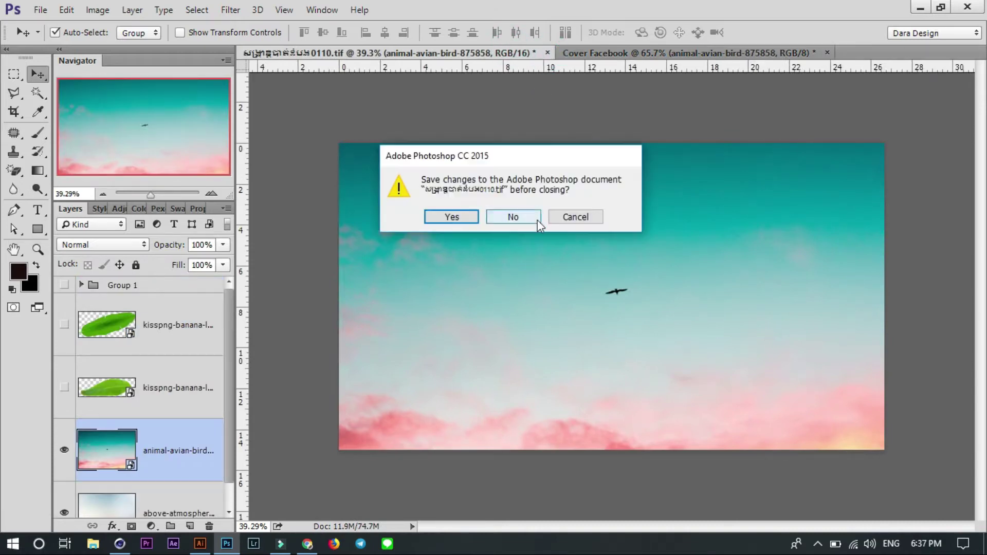
{"action": "left_click", "coordinate": [511, 216]}
{"action": "key", "text": "alt+Tab"}
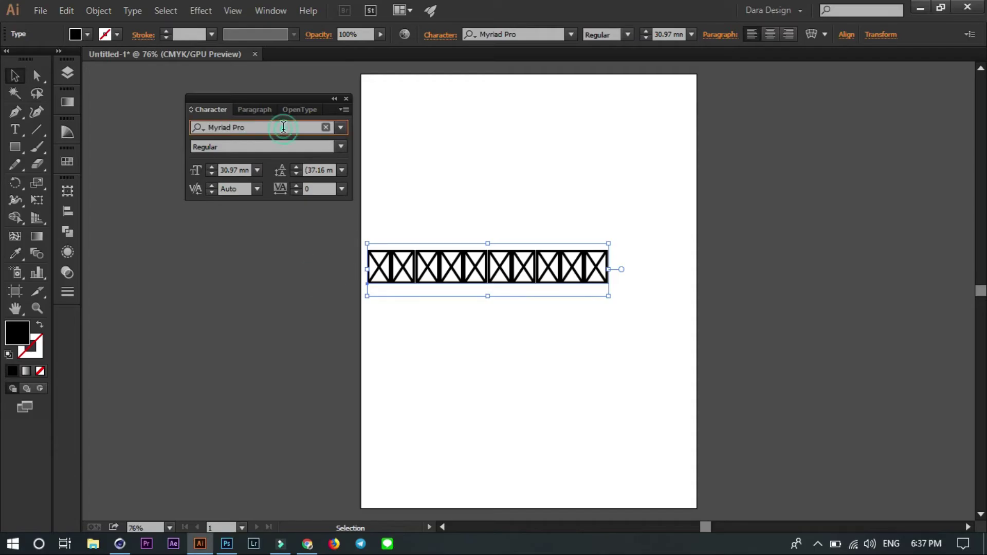
- Set the title to Kh Baphnom 020 MengSeng with the Single-line Composer
{"action": "left_click", "coordinate": [284, 127]}
{"action": "type", "text": "kh"}
{"action": "key", "text": "Return"}
{"action": "left_click", "coordinate": [261, 128]}
{"action": "key", "text": "Down"}
{"action": "key", "text": "Down"}
{"action": "key", "text": "Down"}
{"action": "key", "text": "Down"}
{"action": "key", "text": "Down"}
{"action": "key", "text": "Down"}
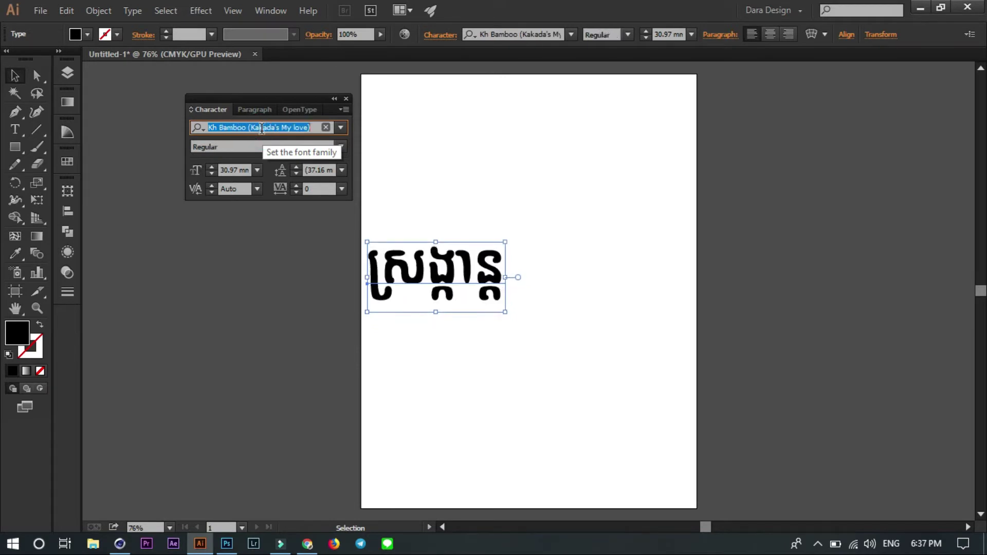
{"action": "key", "text": "Down"}
{"action": "key", "text": "Down"}
{"action": "left_click", "coordinate": [254, 110]}
{"action": "left_click", "coordinate": [344, 109]}
{"action": "left_click", "coordinate": [480, 225]}
- Duplicate the title below and retype the copy as 'ឃាត់ដំបង'
{"action": "mouse_move", "coordinate": [496, 273]}
{"action": "left_mouse_down"}
{"action": "mouse_move", "coordinate": [525, 268]}
{"action": "mouse_move", "coordinate": [539, 285]}
{"action": "mouse_move", "coordinate": [563, 377]}
{"action": "left_mouse_up"}
{"action": "double_click", "coordinate": [556, 350]}
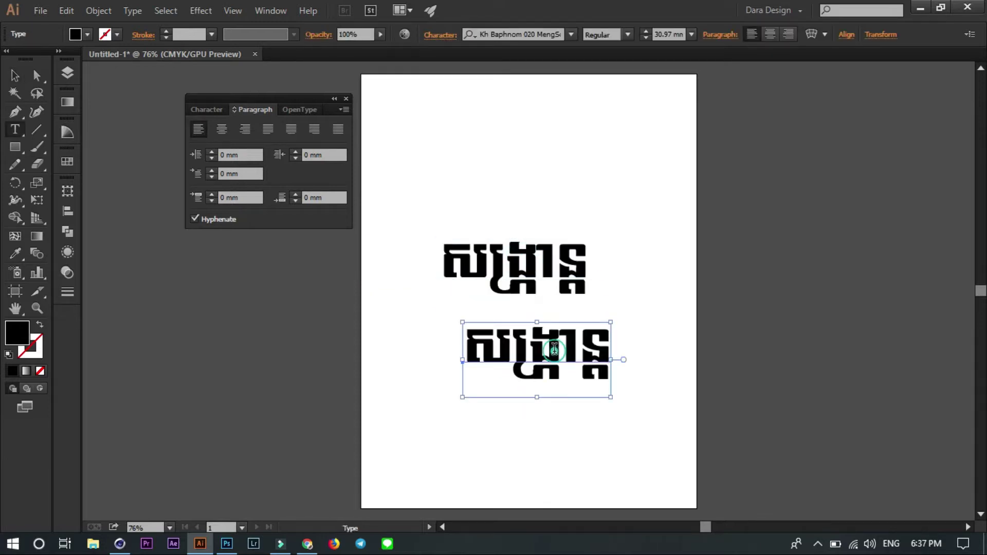
{"action": "key", "text": "ctrl+a"}
{"action": "type", "text": "ឃាត់ដំ"}
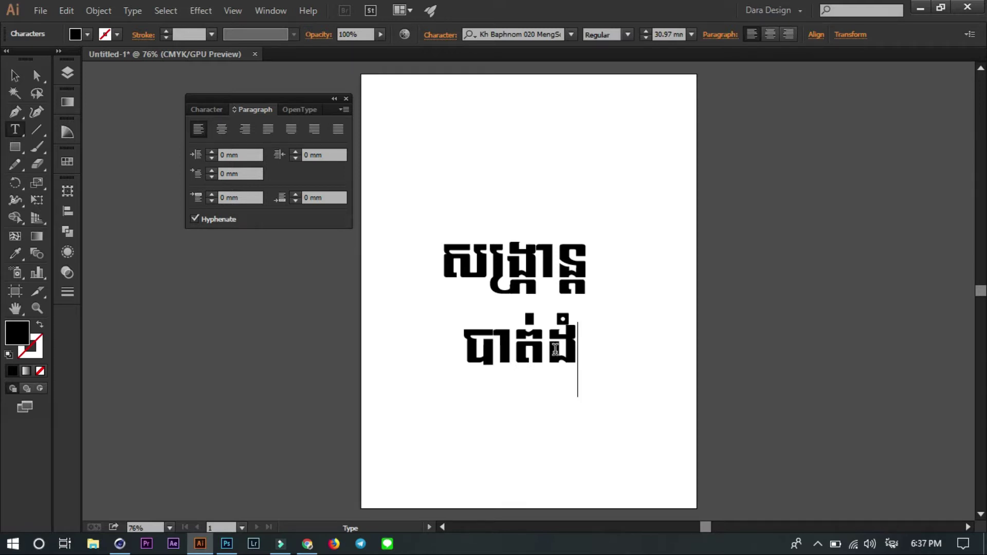
{"action": "type", "text": "បង"}
{"action": "key", "text": "Escape"}
- Stagger the two title lines, the lower one offset to the right
{"action": "left_click", "coordinate": [638, 406]}
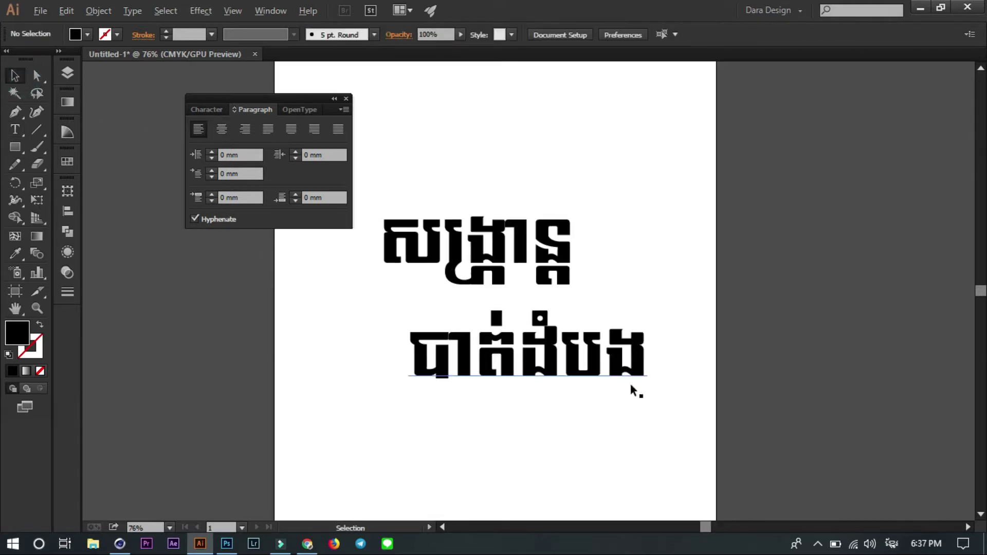
{"action": "key", "text": "ctrl+1"}
{"action": "left_click_drag", "start_coordinate": [545, 264], "coordinate": [449, 308]}
{"action": "left_click_drag", "start_coordinate": [570, 380], "coordinate": [595, 393]}
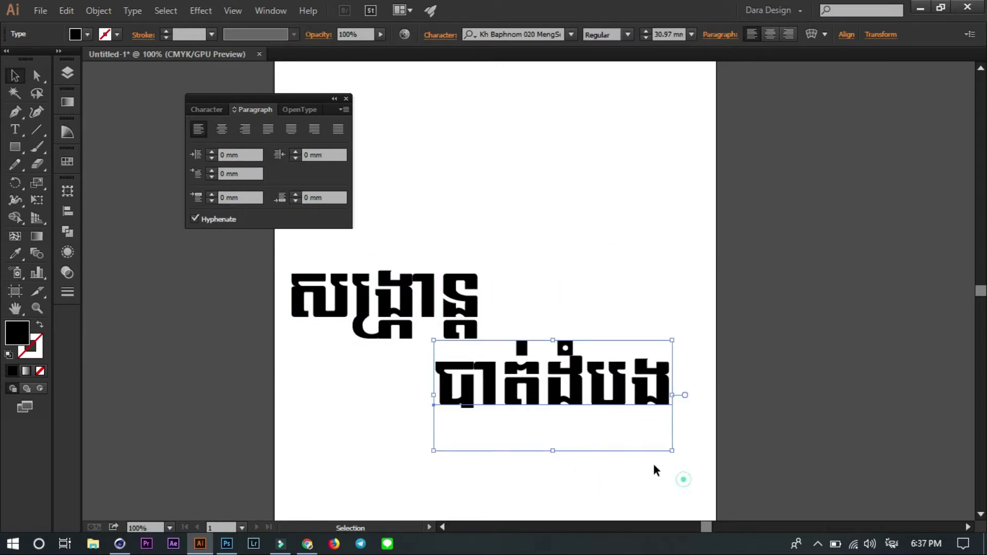
{"action": "key", "text": "ctrl+a"}
- Shift the lower line under the first and retype the upper line as 'ធាំថ្មី្មី'
{"action": "left_click_drag", "start_coordinate": [684, 375], "coordinate": [709, 362]}
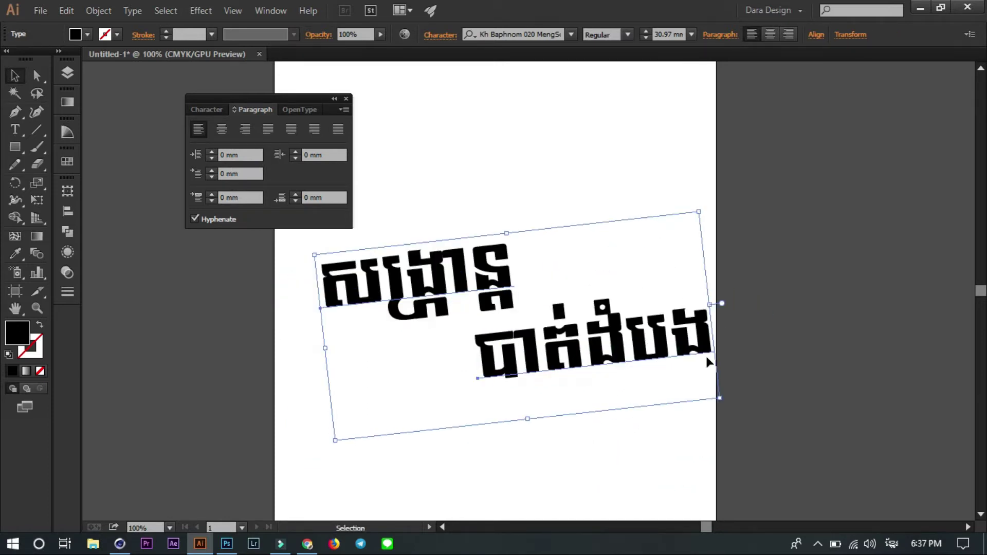
{"action": "left_click", "coordinate": [661, 349]}
{"action": "mouse_move", "coordinate": [610, 354]}
{"action": "left_mouse_down"}
{"action": "mouse_move", "coordinate": [501, 367]}
{"action": "mouse_move", "coordinate": [641, 340]}
{"action": "left_mouse_up"}
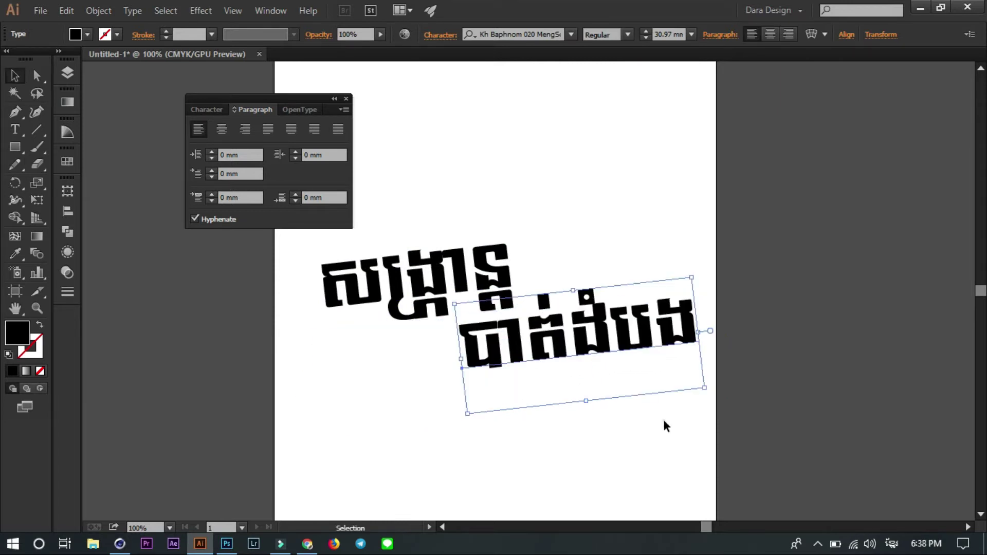
{"action": "double_click", "coordinate": [503, 260]}
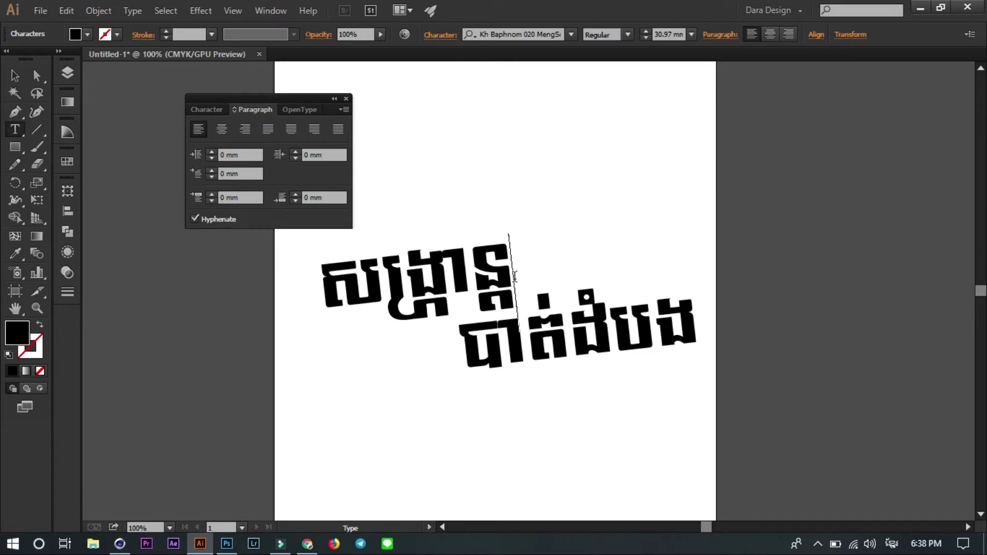
{"action": "type", "text": "ធ"}
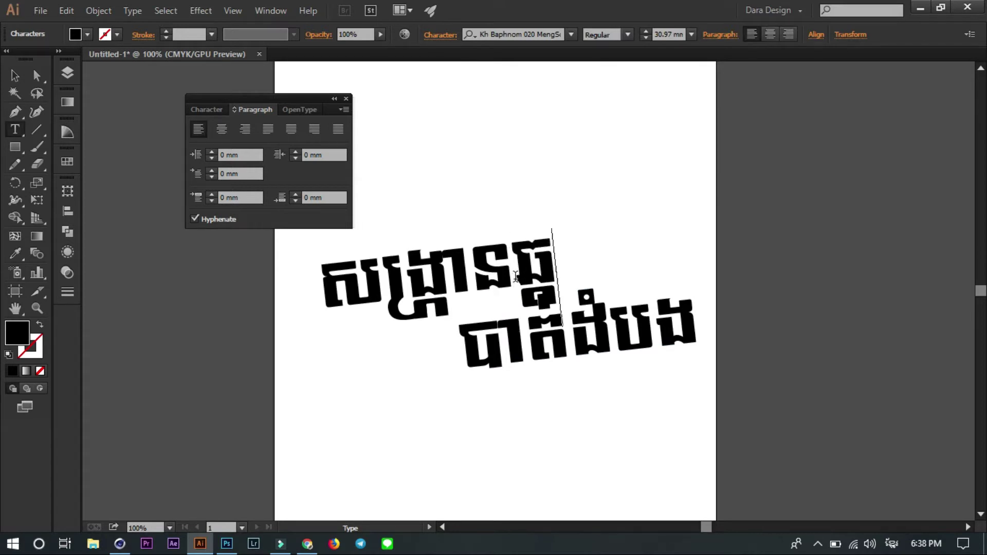
{"action": "type", "text": "ាំថ្មី"}
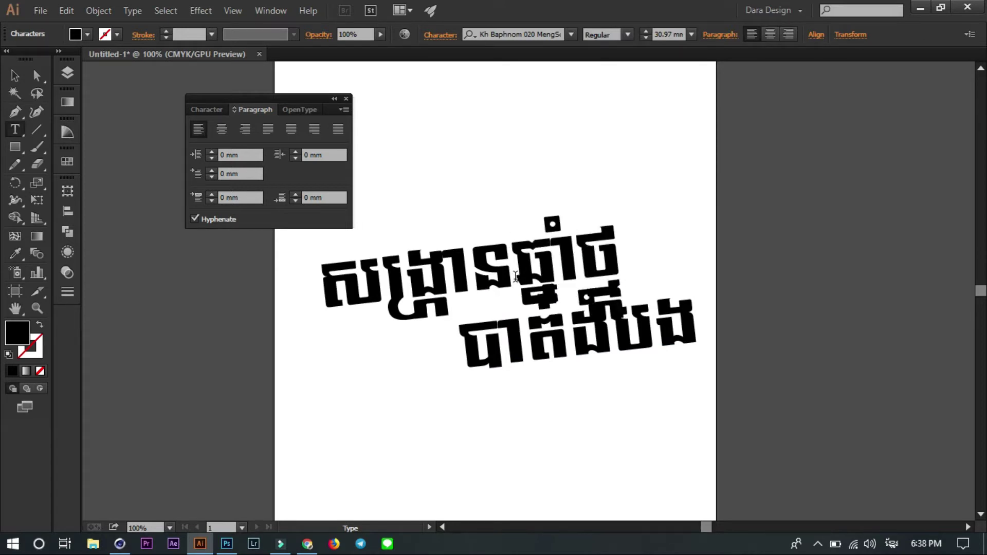
{"action": "type", "text": "្មី"}
{"action": "left_click", "coordinate": [15, 75]}
- Enlarge the lower title line and rotate both lines back to level
{"action": "left_click_drag", "start_coordinate": [671, 331], "coordinate": [586, 361]}
{"action": "left_click_drag", "start_coordinate": [618, 419], "coordinate": [651, 428]}
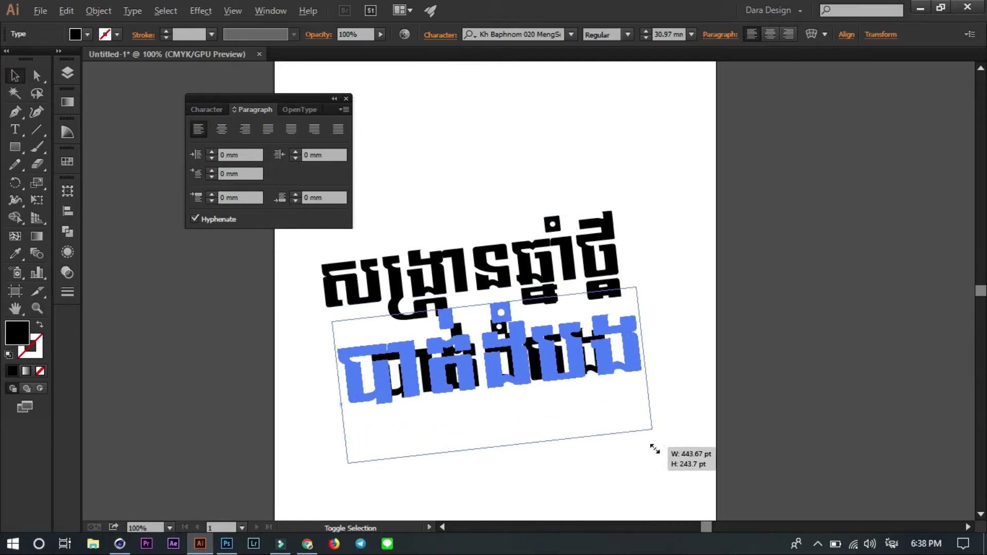
{"action": "left_click", "coordinate": [747, 353]}
{"action": "left_click_drag", "start_coordinate": [481, 354], "coordinate": [551, 352]}
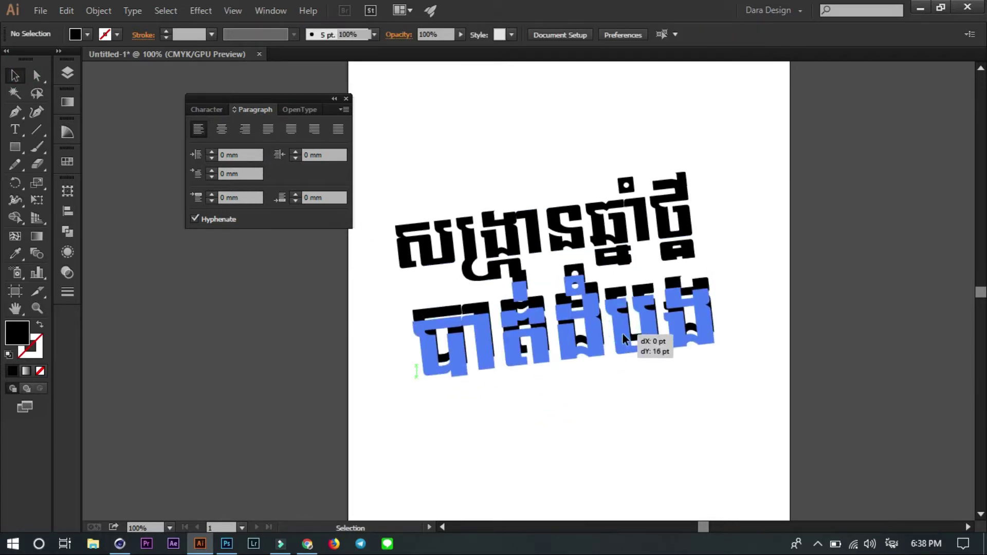
{"action": "left_click_drag", "start_coordinate": [606, 312], "coordinate": [772, 424]}
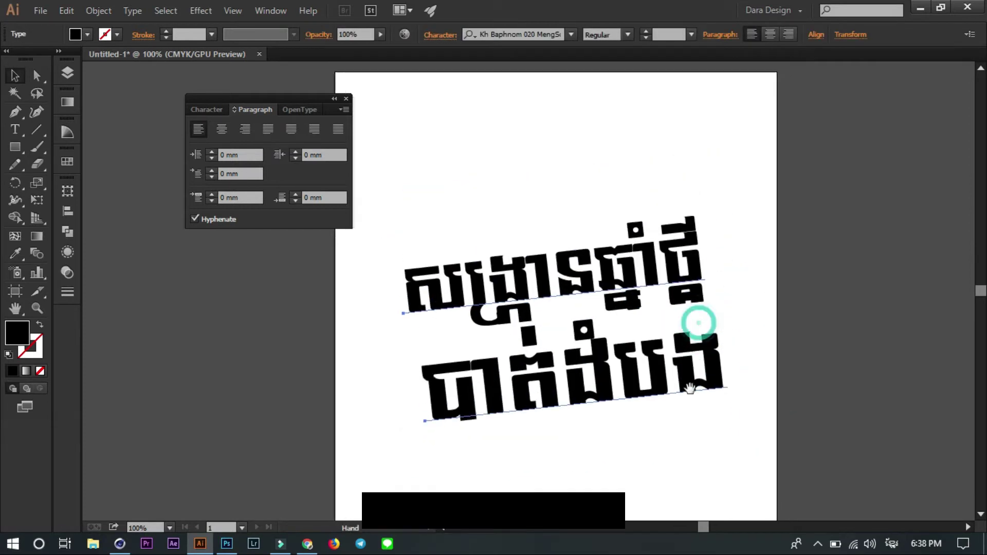
{"action": "left_click_drag", "start_coordinate": [720, 338], "coordinate": [739, 358]}
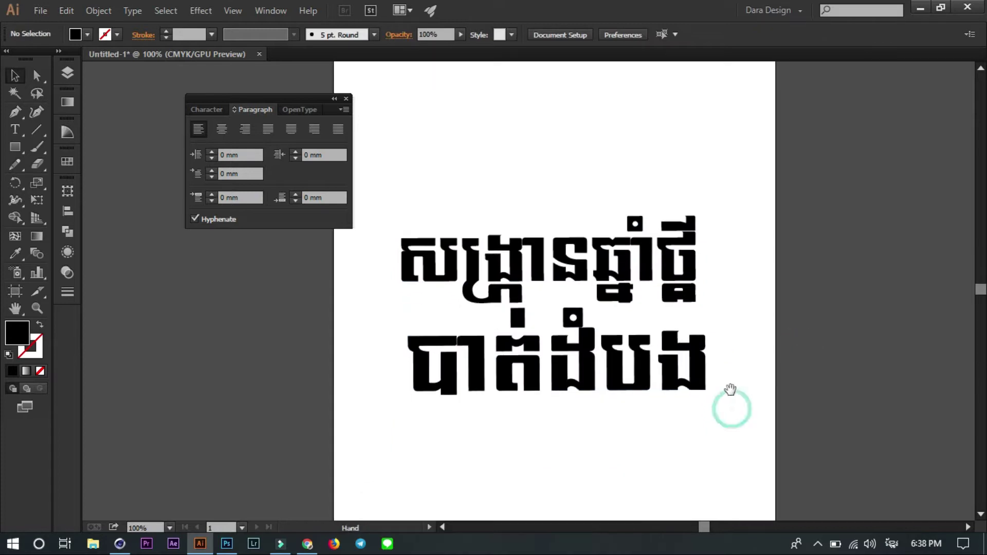
- Horizontally centre-align the two Khmer title lines
{"action": "left_click", "coordinate": [68, 210]}
{"action": "left_click", "coordinate": [121, 211]}
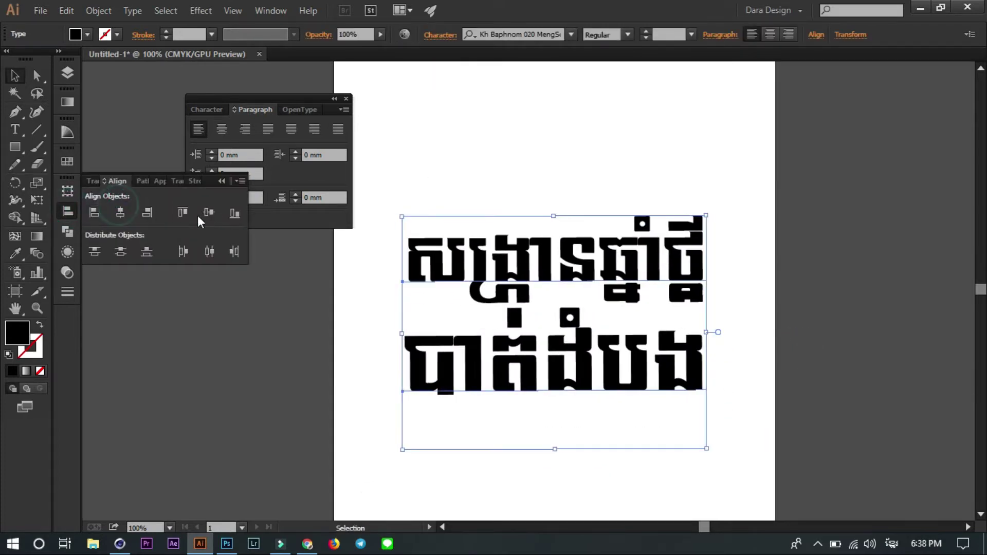
{"action": "left_click", "coordinate": [784, 291]}
{"action": "left_click", "coordinate": [668, 376]}
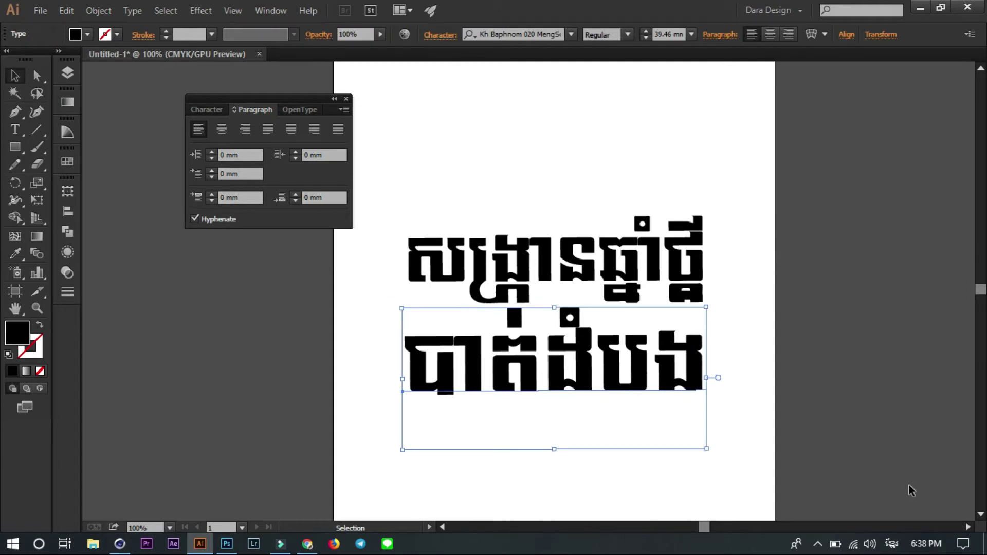
{"action": "left_click_drag", "start_coordinate": [763, 412], "coordinate": [554, 246]}
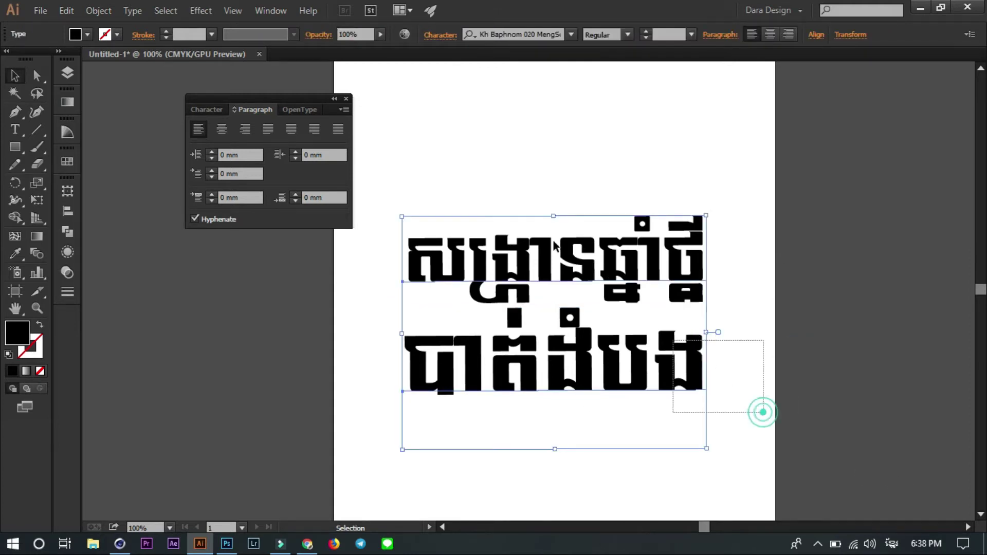
- Replace the wrong character in the upper title line with 'ឆ'
{"action": "double_click", "coordinate": [584, 264]}
{"action": "left_click", "coordinate": [597, 273]}
{"action": "key", "text": "Delete"}
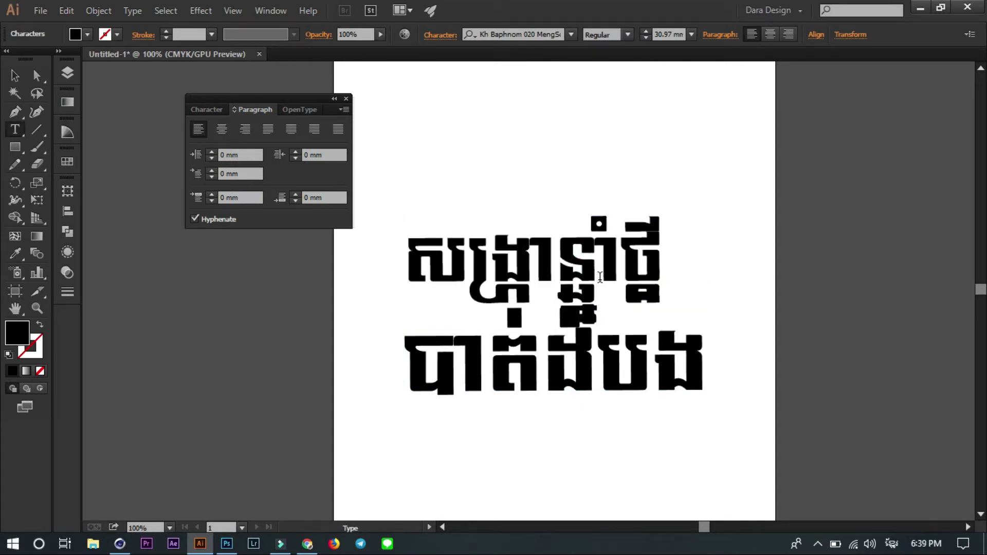
{"action": "type", "text": "ឆ"}
{"action": "key", "text": "ctrl+a"}
{"action": "left_click", "coordinate": [19, 77]}
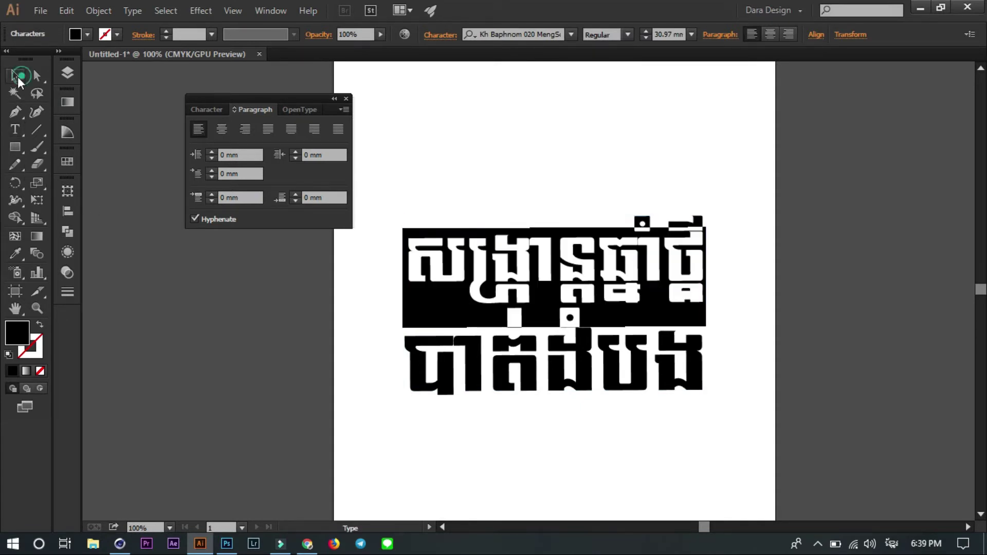
- Save the title as an .ai file with Illustrator 8 compatibility
{"action": "key", "text": "ctrl+s"}
{"action": "left_click", "coordinate": [864, 508]}
{"action": "left_click", "coordinate": [432, 70]}
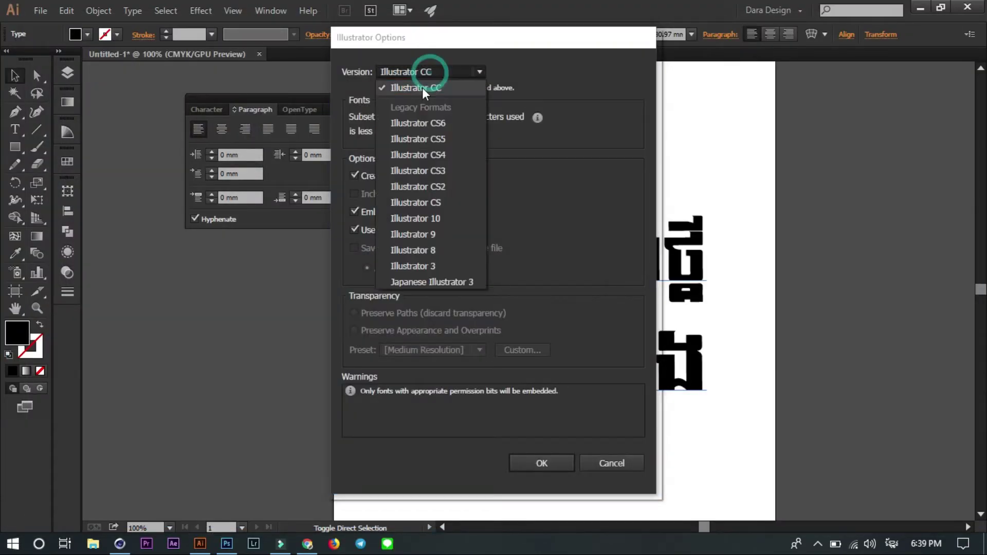
{"action": "left_click", "coordinate": [434, 256]}
{"action": "left_click", "coordinate": [542, 451]}
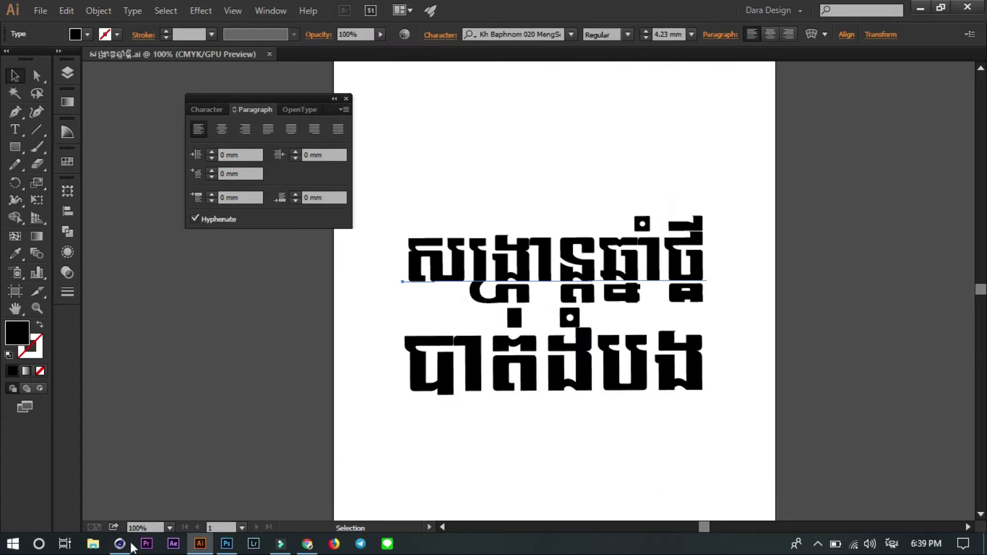
- Open the recent Lightroom.c4d project in Cinema 4D
{"action": "left_click", "coordinate": [120, 543]}
{"action": "left_click", "coordinate": [12, 24]}
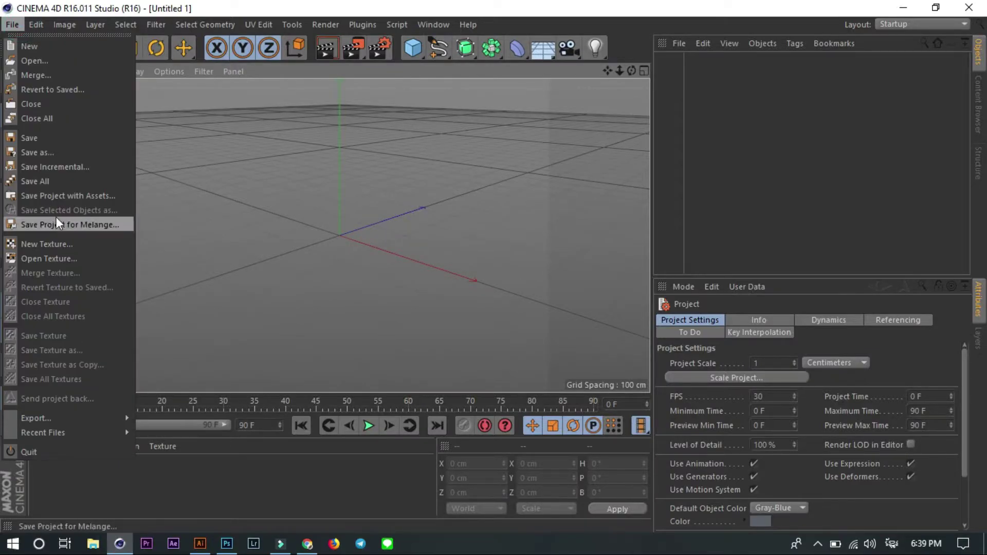
{"action": "left_click", "coordinate": [36, 24]}
{"action": "left_click", "coordinate": [12, 25]}
{"action": "mouse_move", "coordinate": [43, 433]}
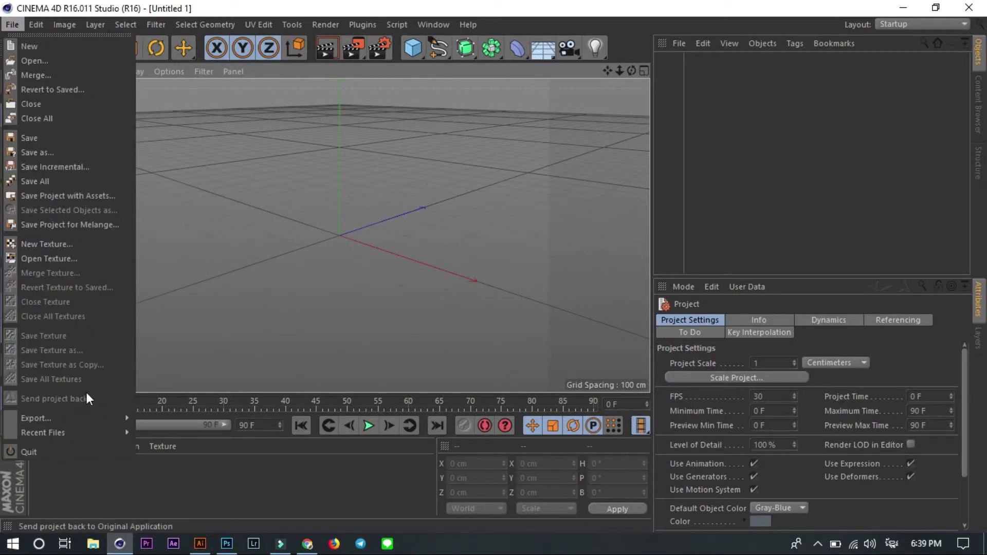
{"action": "left_click", "coordinate": [255, 424]}
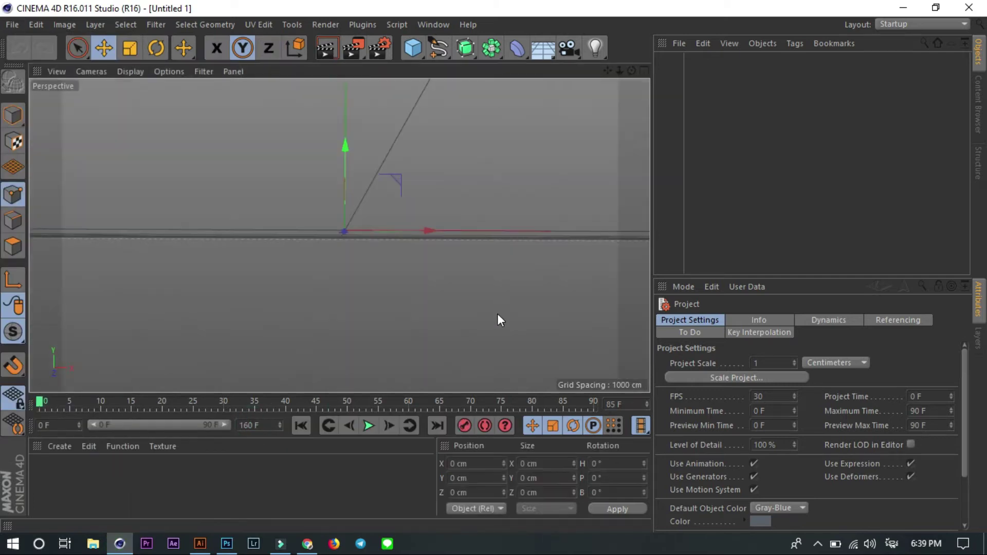
- Hide the Logo object and merge the Khmer-named .ai title file into the scene
{"action": "left_click", "coordinate": [689, 60]}
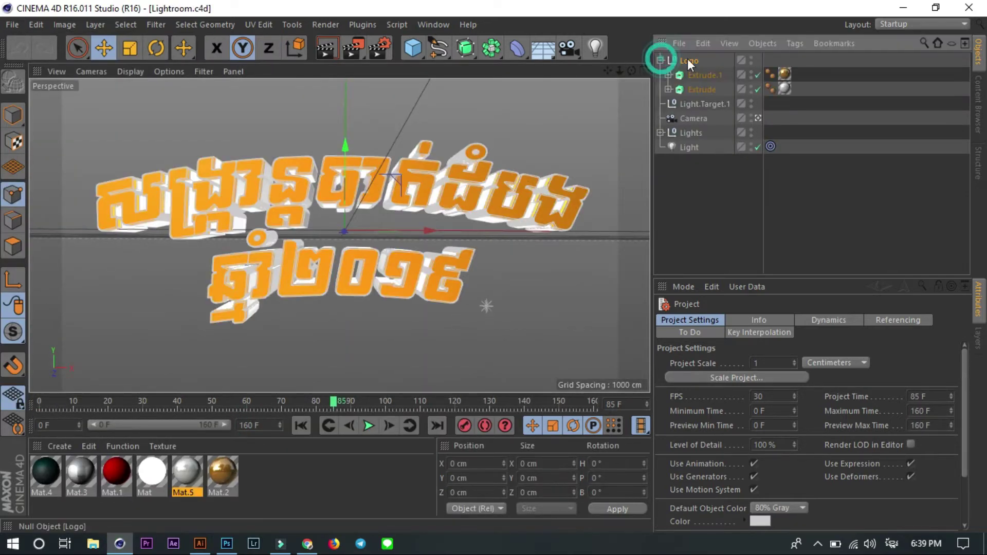
{"action": "left_click", "coordinate": [750, 61]}
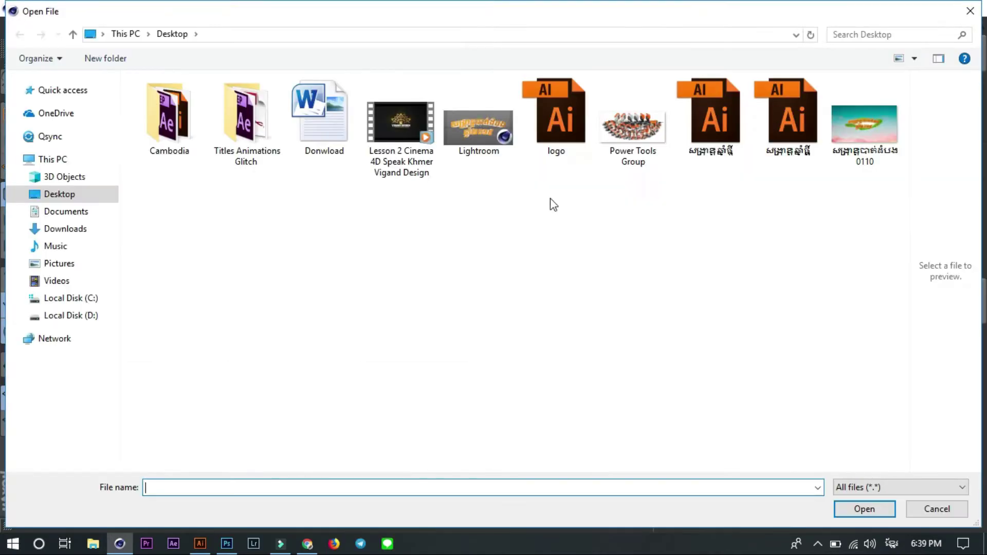
{"action": "left_click", "coordinate": [797, 125]}
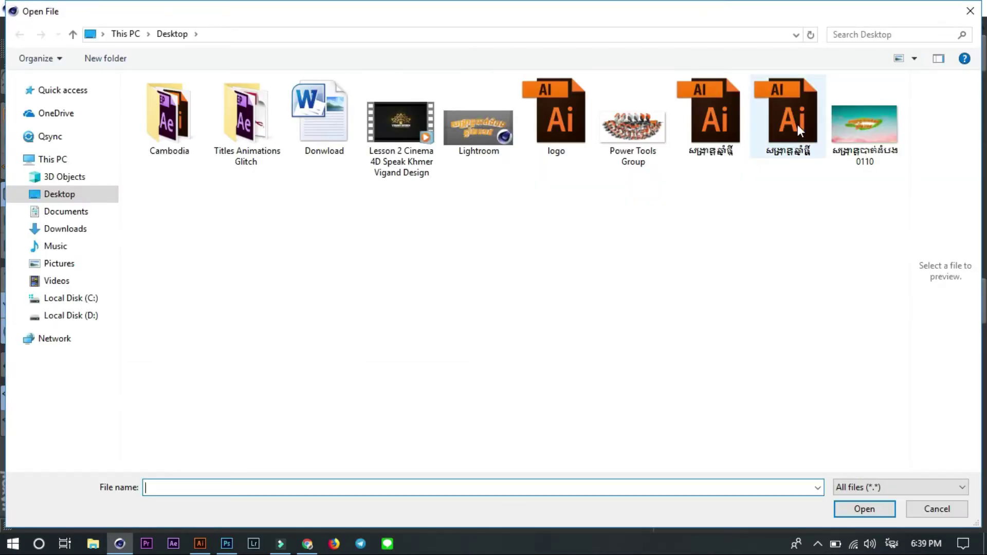
{"action": "left_click", "coordinate": [858, 510]}
{"action": "key", "text": "Return"}
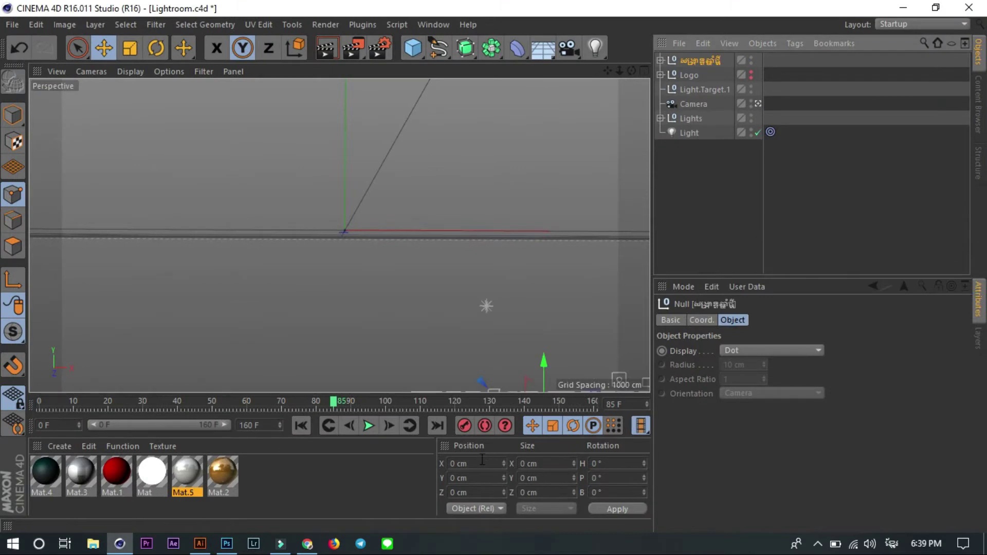
- Reposition the imported title along X and Y while orbiting the view
{"action": "left_click", "coordinate": [660, 60]}
{"action": "left_click", "coordinate": [758, 103]}
{"action": "scroll", "coordinate": [473, 153], "scroll_direction": "down", "scroll_amount": 5}
{"action": "scroll", "coordinate": [471, 286], "scroll_direction": "down", "scroll_amount": 3}
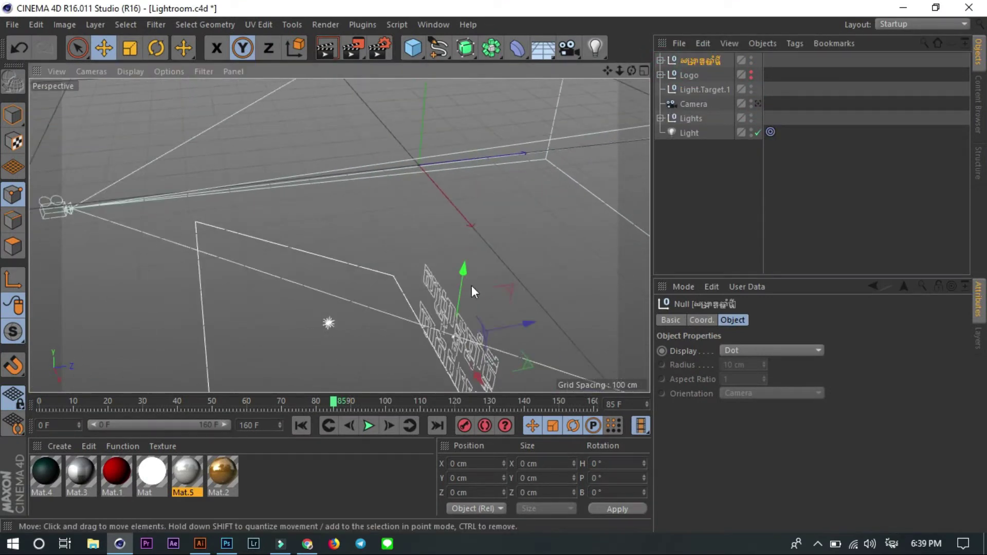
{"action": "mouse_move", "coordinate": [530, 326]}
{"action": "left_mouse_down"}
{"action": "mouse_move", "coordinate": [616, 292]}
{"action": "mouse_move", "coordinate": [470, 180]}
{"action": "left_mouse_up"}
{"action": "scroll", "coordinate": [433, 149], "scroll_direction": "up", "scroll_amount": 3}
{"action": "left_click_drag", "start_coordinate": [433, 149], "coordinate": [413, 230]}
{"action": "scroll", "coordinate": [572, 196], "scroll_direction": "up", "scroll_amount": 3}
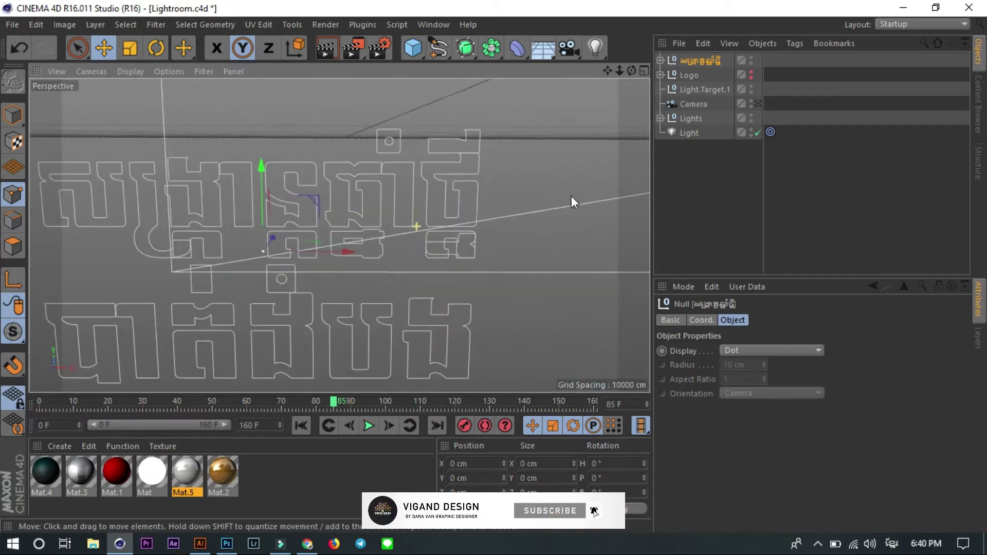
{"action": "scroll", "coordinate": [490, 168], "scroll_direction": "down", "scroll_amount": 3}
{"action": "left_click_drag", "start_coordinate": [461, 178], "coordinate": [494, 246]}
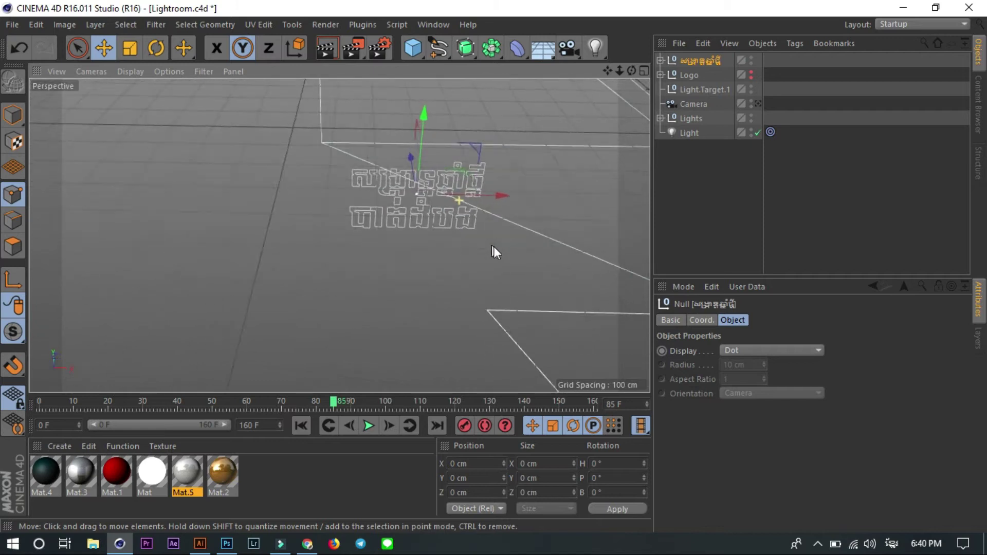
{"action": "left_click_drag", "start_coordinate": [426, 136], "coordinate": [421, 74]}
{"action": "scroll", "coordinate": [251, 236], "scroll_direction": "down", "scroll_amount": 5}
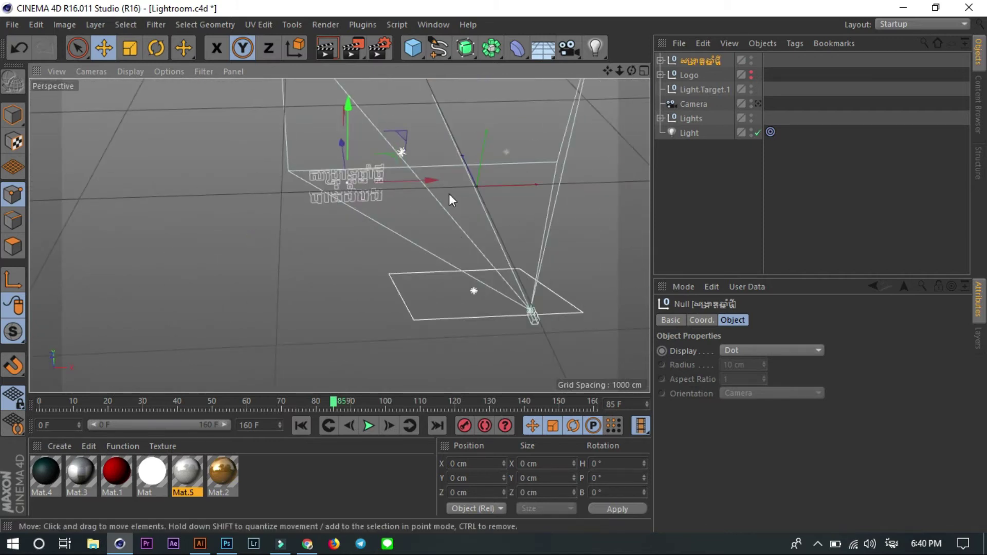
- Raise the title through the camera view, then delete the Camera object
{"action": "left_click", "coordinate": [758, 103]}
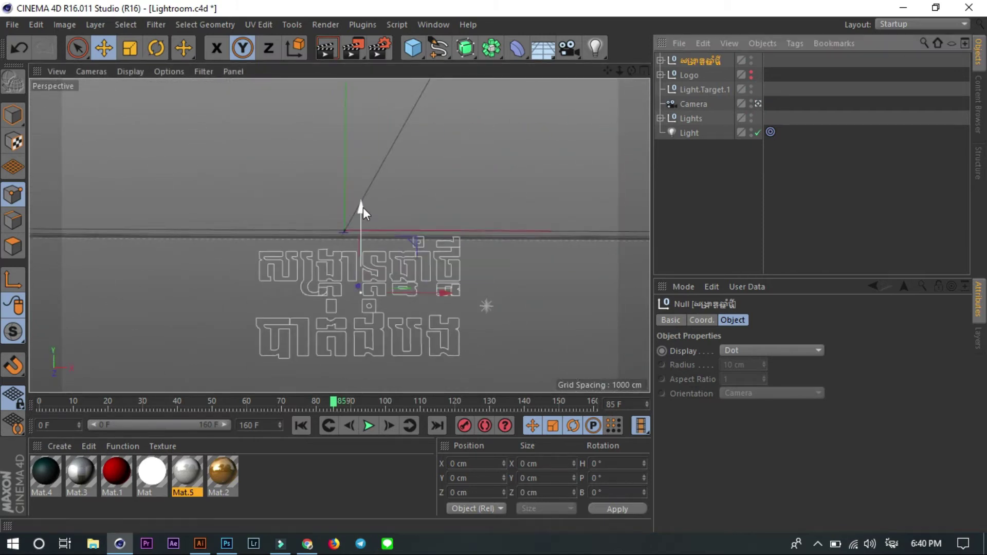
{"action": "left_click_drag", "start_coordinate": [363, 208], "coordinate": [356, 131]}
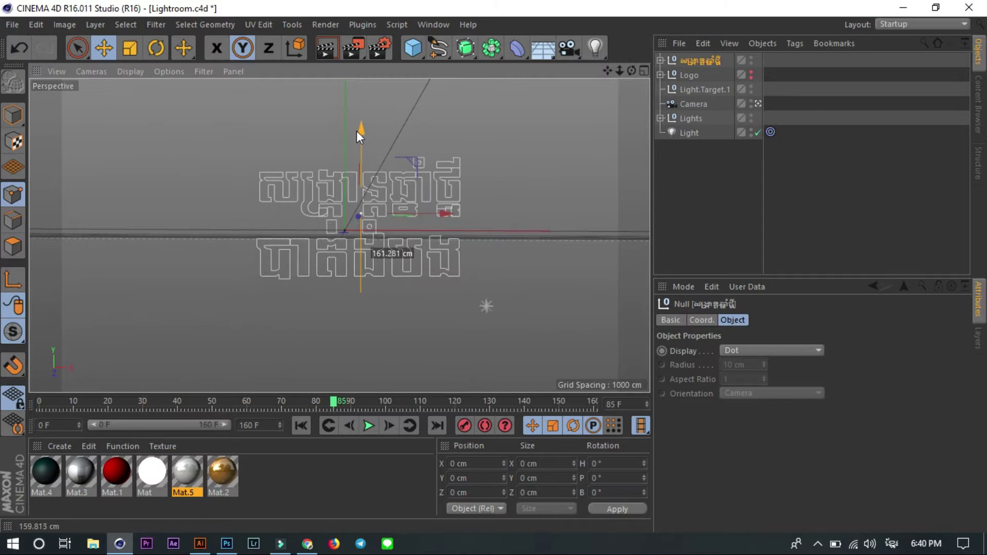
{"action": "left_click", "coordinate": [758, 104]}
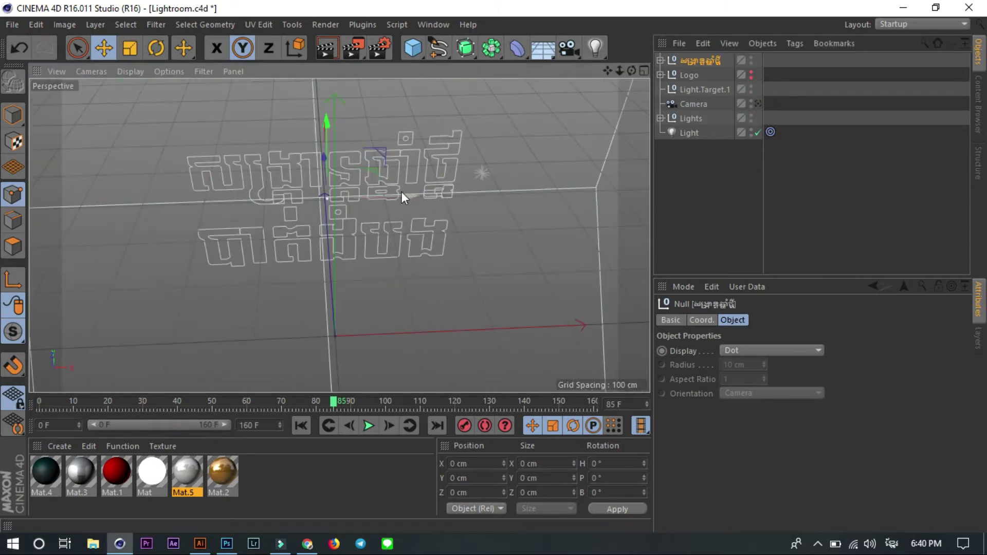
{"action": "mouse_move", "coordinate": [403, 195]}
{"action": "left_mouse_down"}
{"action": "mouse_move", "coordinate": [406, 239]}
{"action": "mouse_move", "coordinate": [400, 178]}
{"action": "left_mouse_up"}
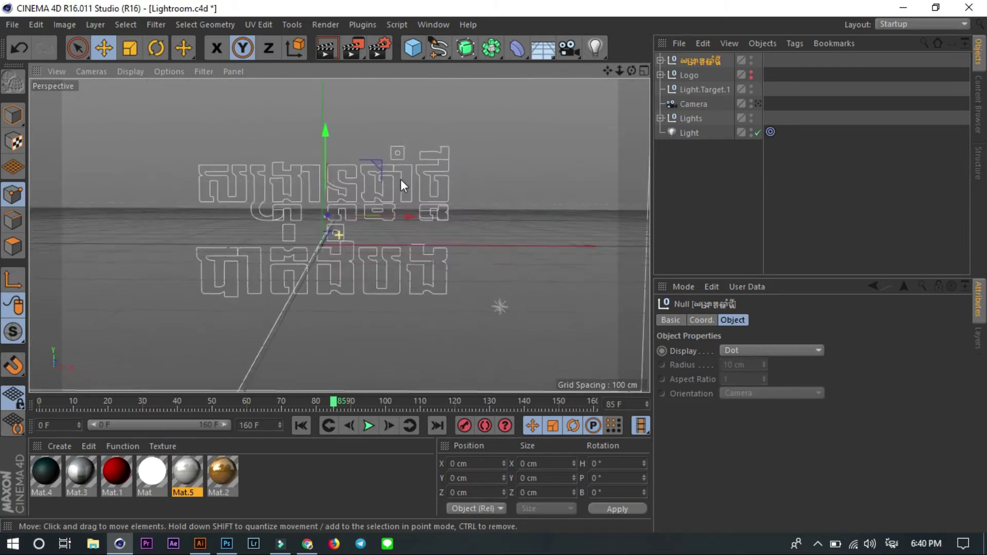
{"action": "left_click", "coordinate": [692, 104]}
{"action": "key", "text": "Delete"}
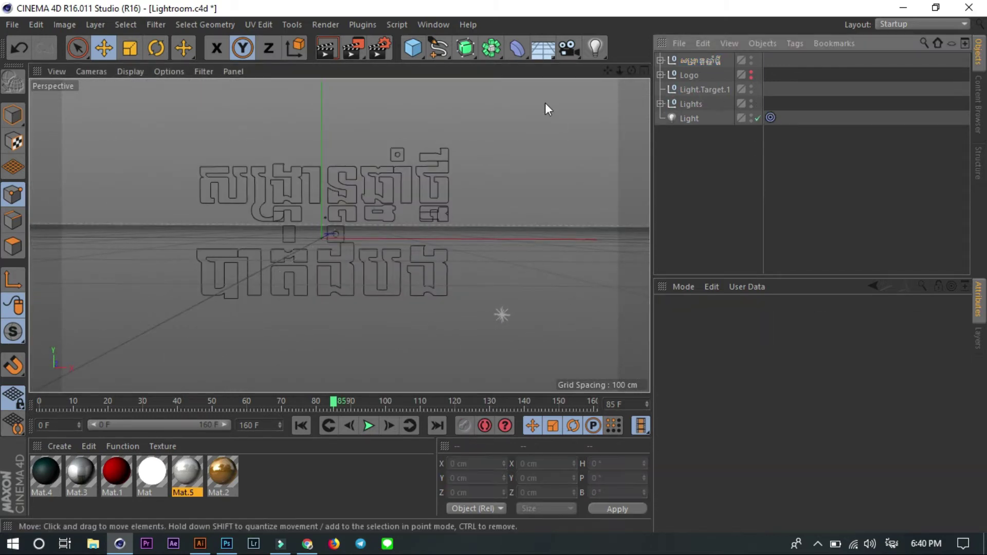
{"action": "left_click_drag", "start_coordinate": [607, 70], "coordinate": [341, 236]}
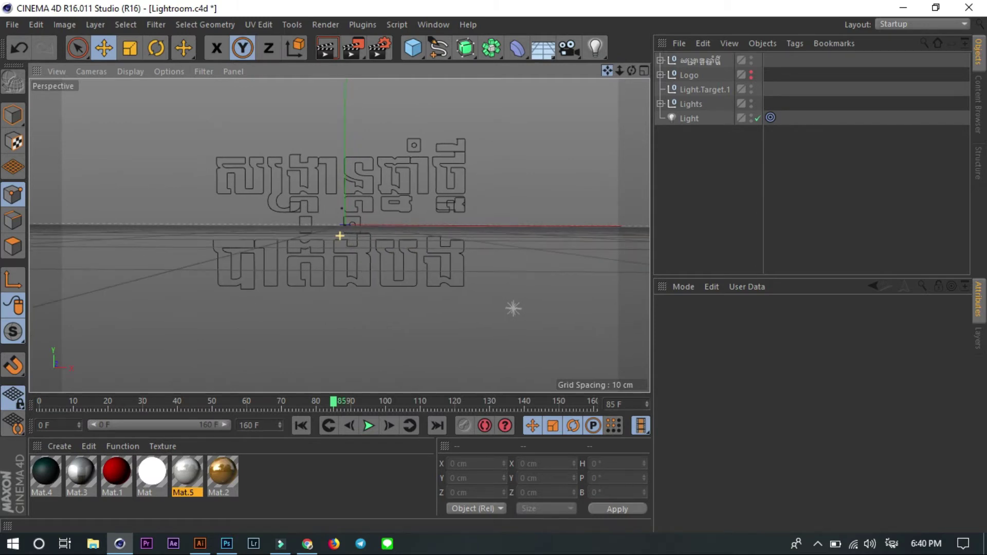
{"action": "scroll", "coordinate": [448, 212], "scroll_direction": "up", "scroll_amount": 3}
- Delete the stray Path 17 spline from the title outlines
{"action": "left_click", "coordinate": [454, 206]}
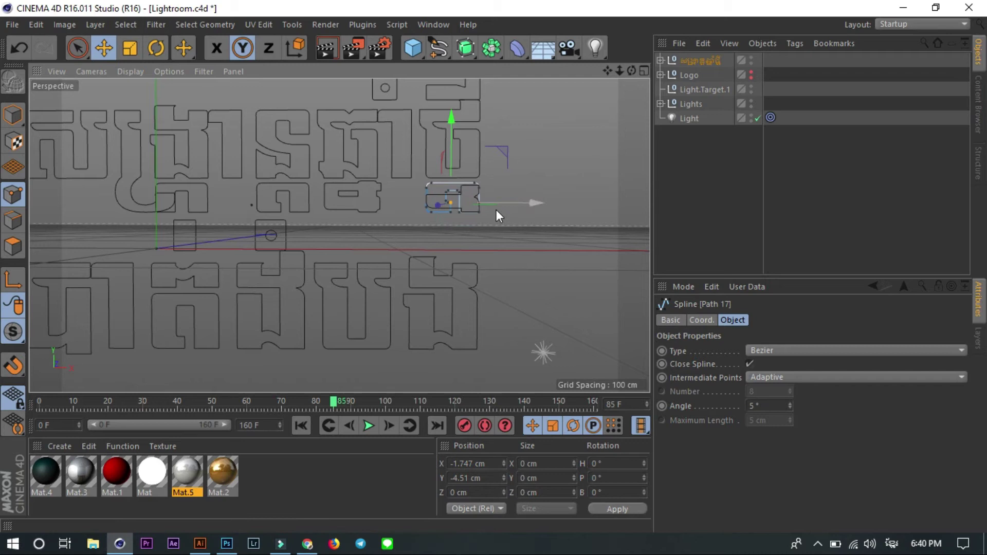
{"action": "left_click", "coordinate": [661, 60]}
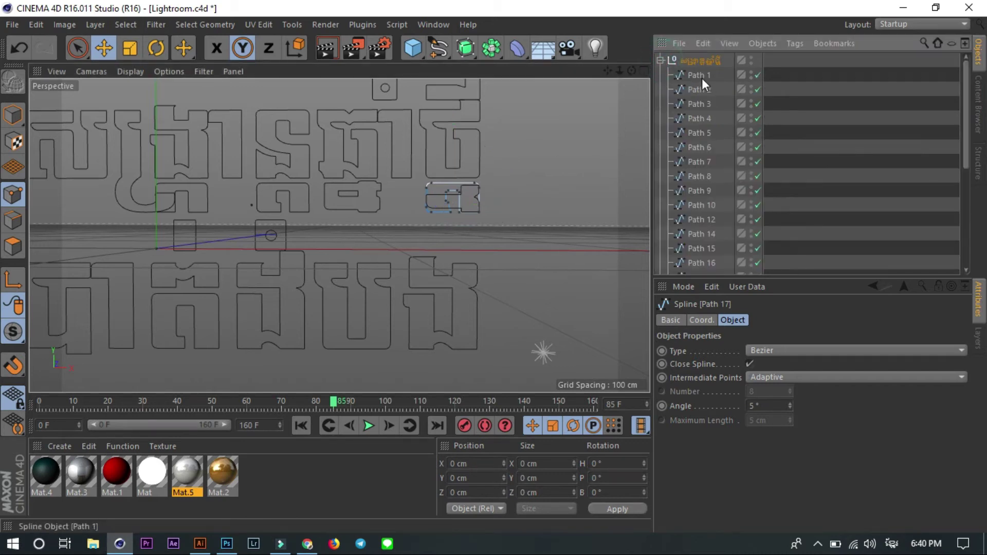
{"action": "scroll", "coordinate": [698, 230], "scroll_direction": "down", "scroll_amount": 5}
{"action": "key", "text": "Delete"}
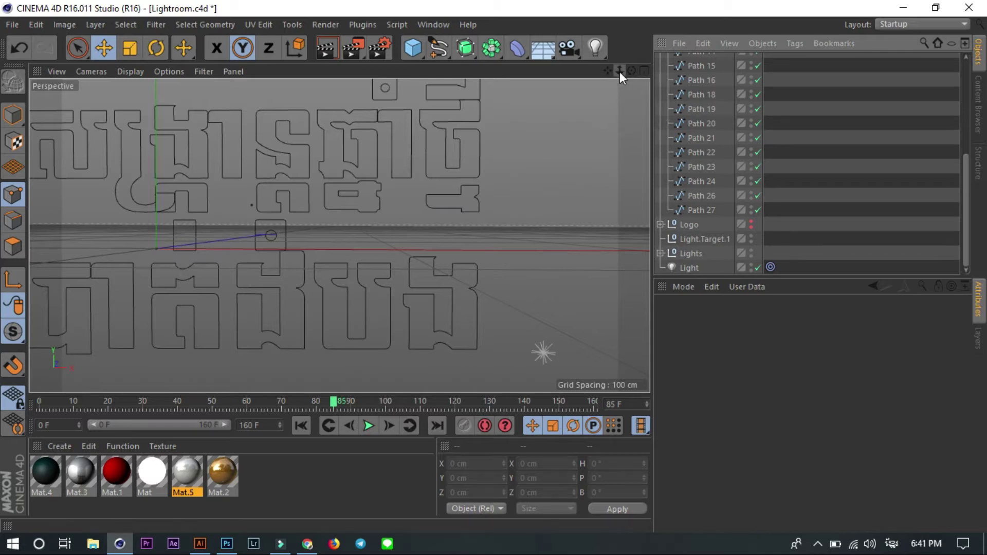
- Reframe the view on the title and add an Extrude generator
{"action": "mouse_move", "coordinate": [619, 72]}
{"action": "left_mouse_down"}
{"action": "mouse_move", "coordinate": [607, 93]}
{"action": "mouse_move", "coordinate": [637, 77]}
{"action": "mouse_move", "coordinate": [631, 82]}
{"action": "left_mouse_up"}
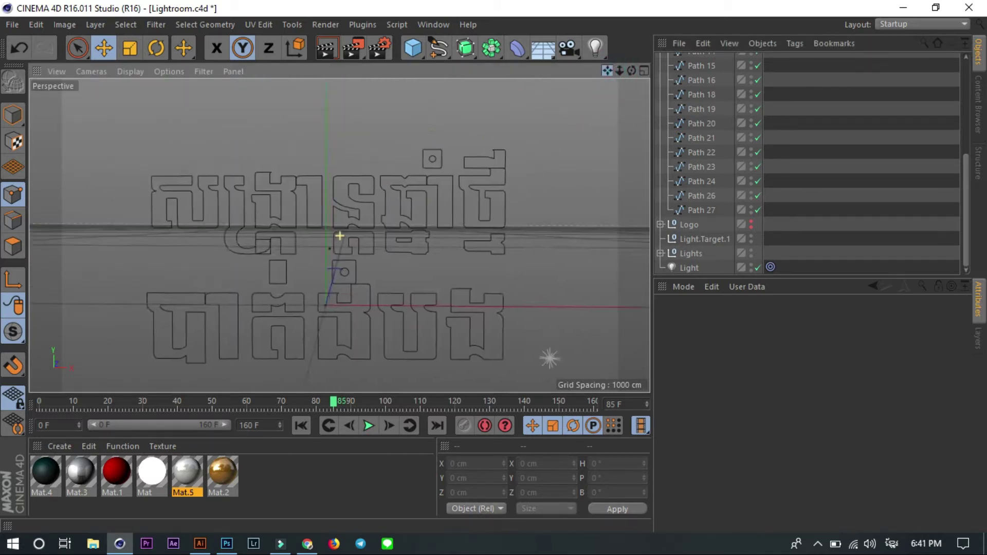
{"action": "left_click_drag", "start_coordinate": [340, 236], "coordinate": [352, 193]}
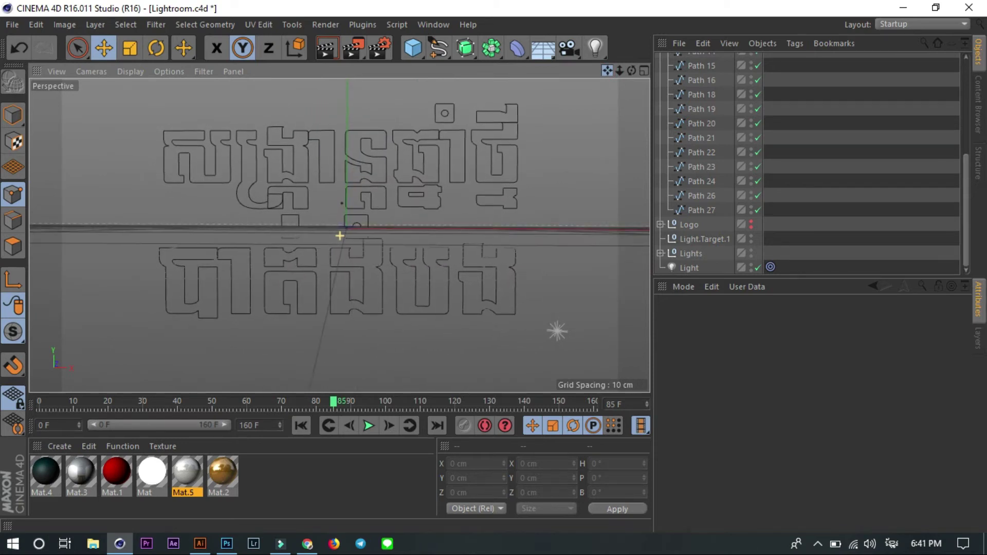
{"action": "left_click_drag", "start_coordinate": [465, 47], "coordinate": [656, 68]}
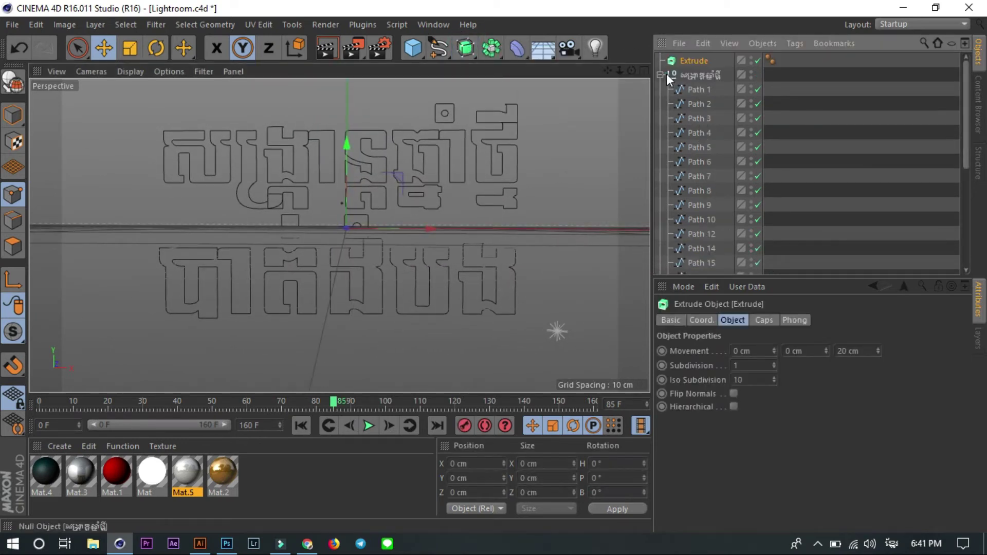
- Make the Extrude hierarchical, with subdivision 7 and a 53 cm depth
{"action": "left_click", "coordinate": [668, 74]}
{"action": "left_click", "coordinate": [660, 60]}
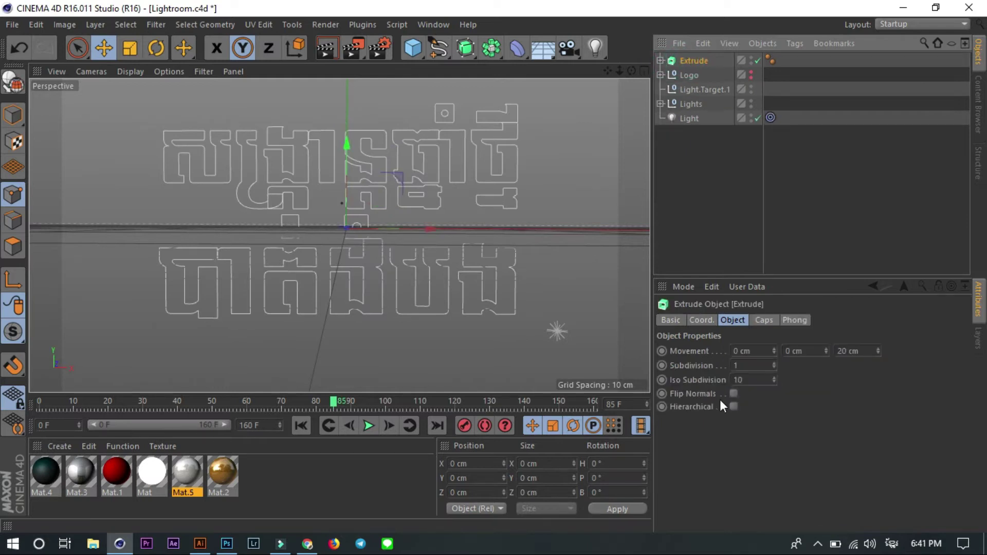
{"action": "left_click", "coordinate": [734, 406]}
{"action": "left_click_drag", "start_coordinate": [773, 365], "coordinate": [774, 355]}
{"action": "mouse_move", "coordinate": [878, 350]}
{"action": "left_mouse_down"}
{"action": "mouse_move", "coordinate": [878, 335]}
{"action": "mouse_move", "coordinate": [878, 349]}
{"action": "left_mouse_up"}
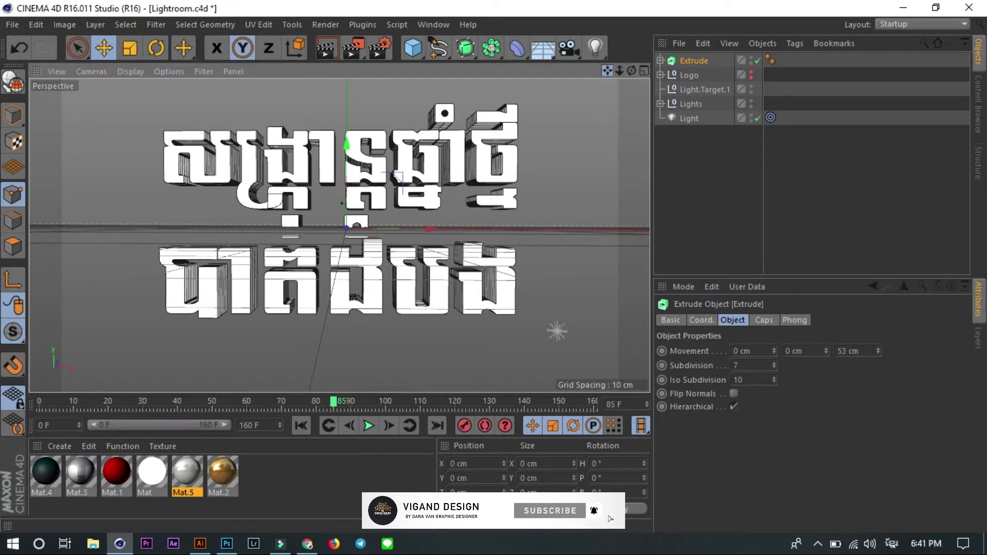
{"action": "mouse_move", "coordinate": [609, 70]}
{"action": "left_mouse_down"}
{"action": "mouse_move", "coordinate": [637, 73]}
{"action": "mouse_move", "coordinate": [608, 71]}
{"action": "left_mouse_up"}
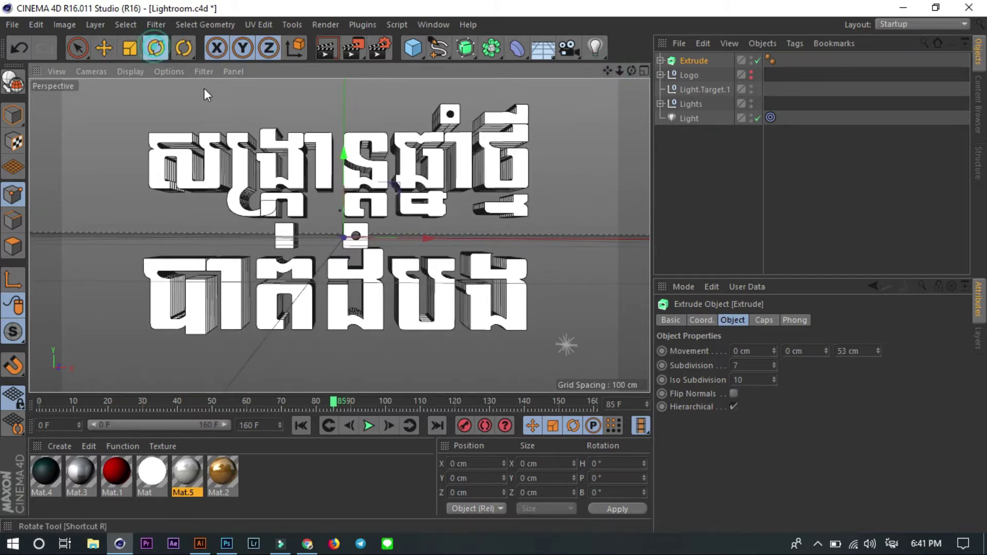
- Rotate the extruded Khmer title to a slight diagonal tilt
{"action": "left_click_drag", "start_coordinate": [300, 212], "coordinate": [303, 218]}
{"action": "key", "text": "ctrl+z"}
{"action": "mouse_move", "coordinate": [608, 70]}
{"action": "left_mouse_down"}
{"action": "mouse_move", "coordinate": [628, 77]}
{"action": "mouse_move", "coordinate": [596, 74]}
{"action": "left_mouse_up"}
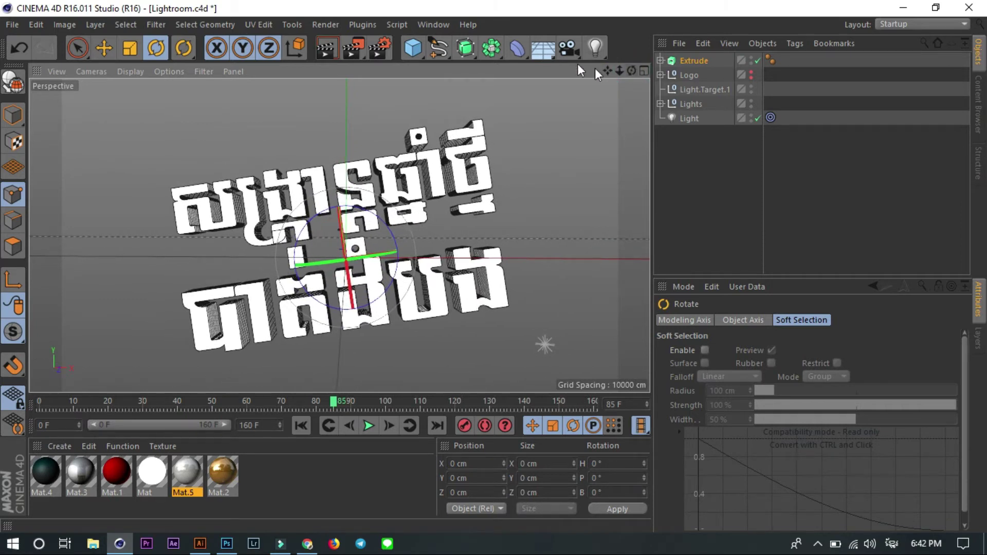
- Add a camera and duplicate the Extrude object as Extrude.1
{"action": "left_click", "coordinate": [568, 47]}
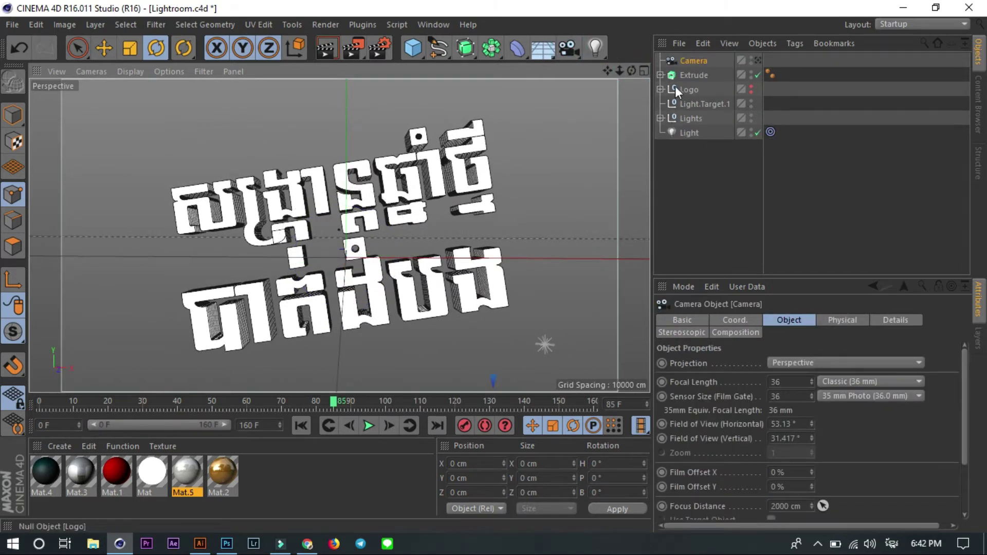
{"action": "left_click", "coordinate": [695, 75]}
{"action": "key", "text": "ctrl+c"}
{"action": "key", "text": "ctrl+v"}
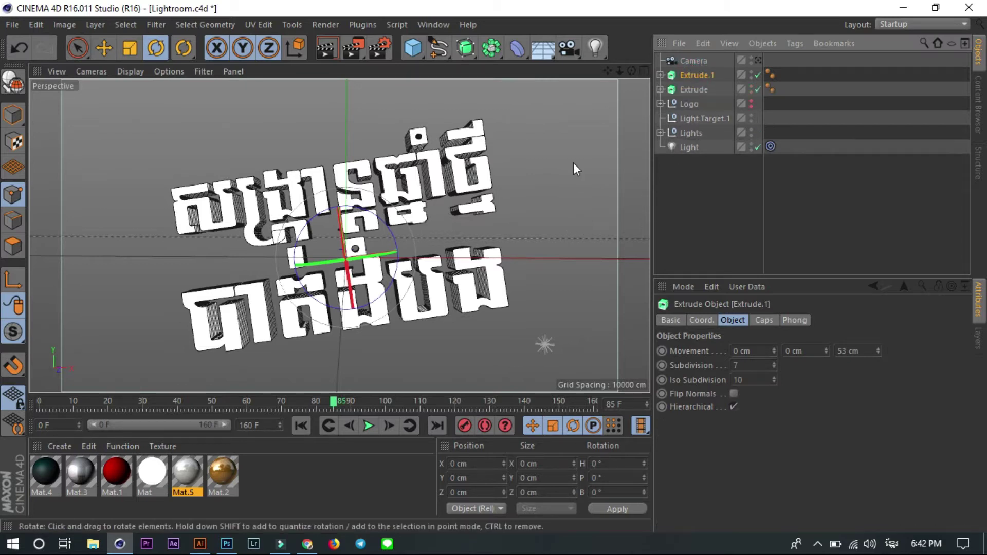
- Thin Extrude.1 to a 10 cm depth and apply the gold Mat.2 material to it
{"action": "left_click_drag", "start_coordinate": [573, 162], "coordinate": [436, 232]}
{"action": "left_click", "coordinate": [849, 351]}
{"action": "type", "text": "10"}
{"action": "key", "text": "Return"}
{"action": "left_click_drag", "start_coordinate": [221, 471], "coordinate": [803, 138]}
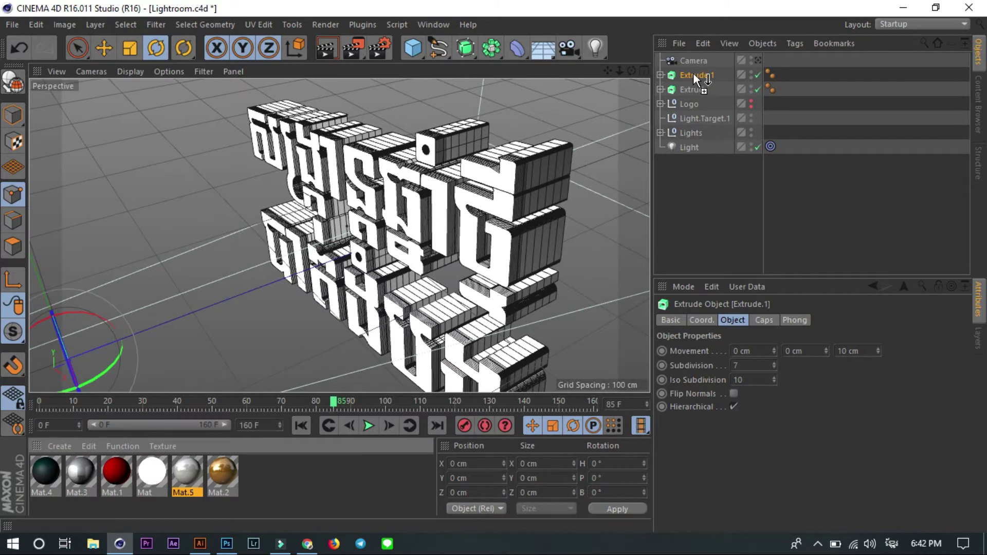
{"action": "left_click_drag", "start_coordinate": [693, 73], "coordinate": [694, 75]}
- Shift the gold copy slightly sideways and commit its 5 cm extrusion depth
{"action": "left_click_drag", "start_coordinate": [541, 148], "coordinate": [428, 211]}
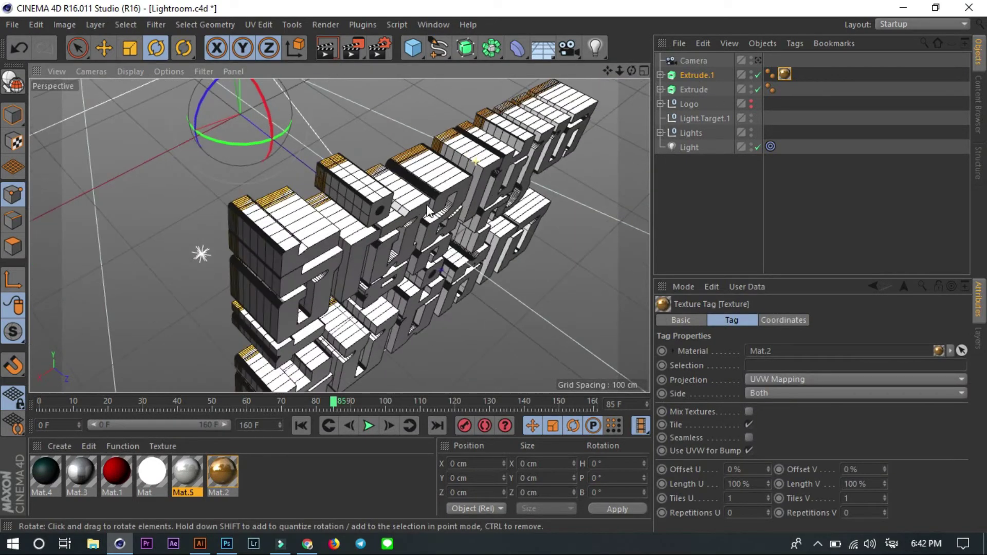
{"action": "key", "text": "e"}
{"action": "left_click_drag", "start_coordinate": [287, 154], "coordinate": [279, 151]}
{"action": "left_click", "coordinate": [684, 76]}
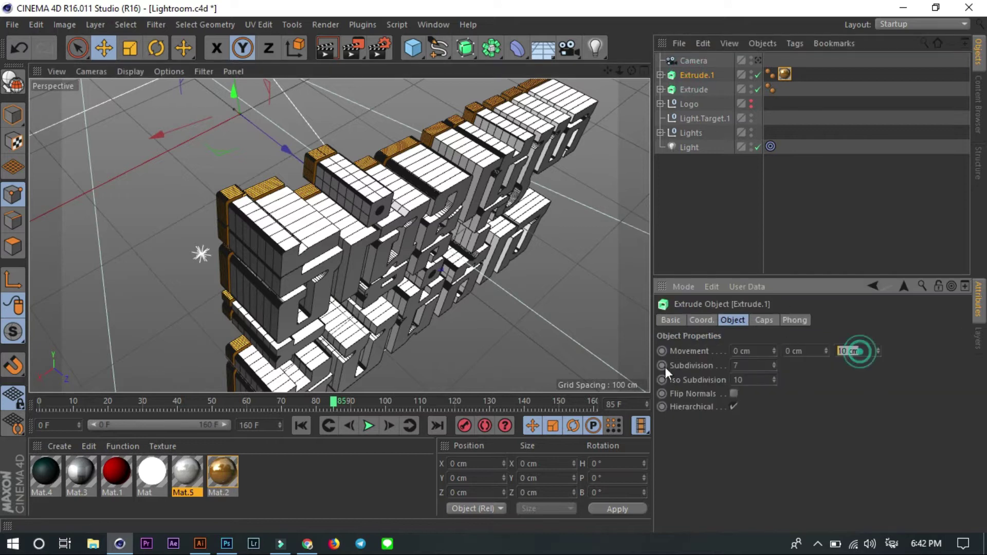
{"action": "key", "text": "Return"}
- Give the original Extrude fillet caps with 1 cm radius on both ends, then preview-render through the camera
{"action": "left_click", "coordinate": [687, 90]}
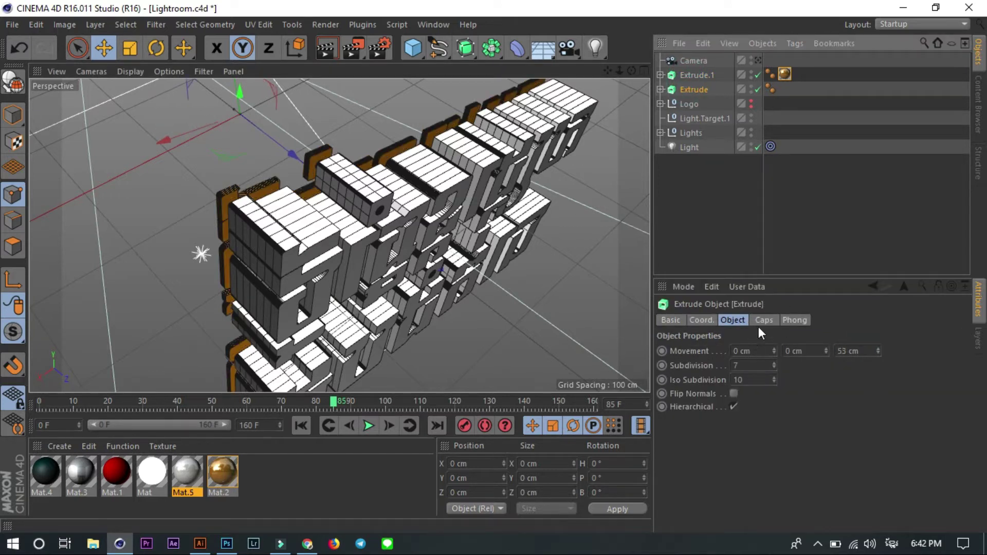
{"action": "left_click", "coordinate": [763, 320]}
{"action": "left_click", "coordinate": [810, 393]}
{"action": "left_click", "coordinate": [813, 442]}
{"action": "left_click", "coordinate": [810, 350]}
{"action": "left_click", "coordinate": [802, 390]}
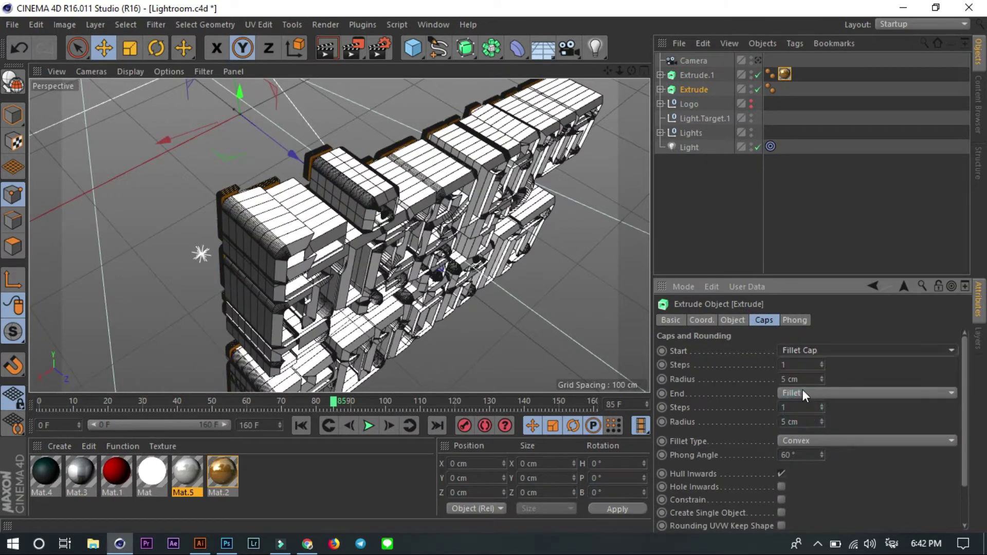
{"action": "double_click", "coordinate": [789, 421]}
{"action": "type", "text": "0"}
{"action": "left_click", "coordinate": [789, 408]}
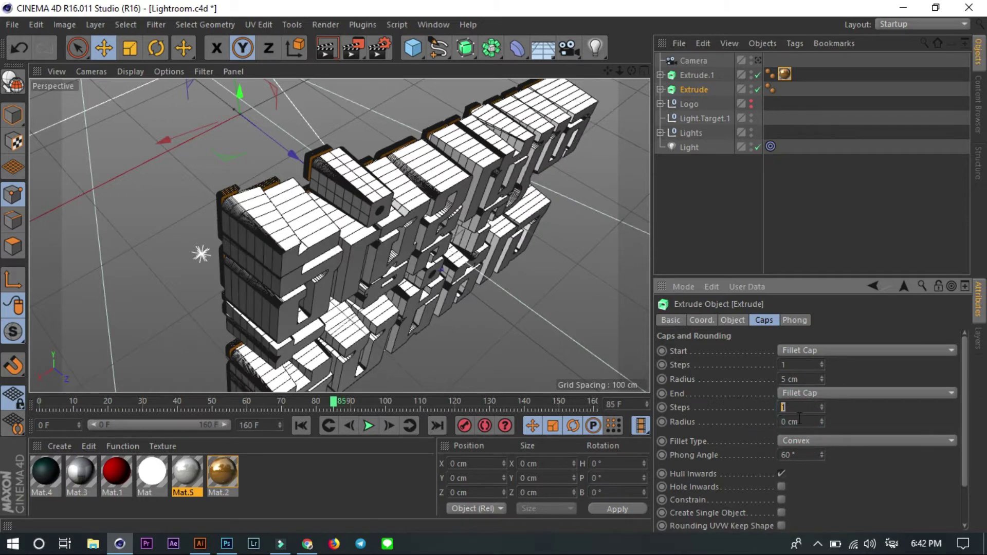
{"action": "double_click", "coordinate": [792, 379]}
{"action": "type", "text": "1"}
{"action": "key", "text": "Return"}
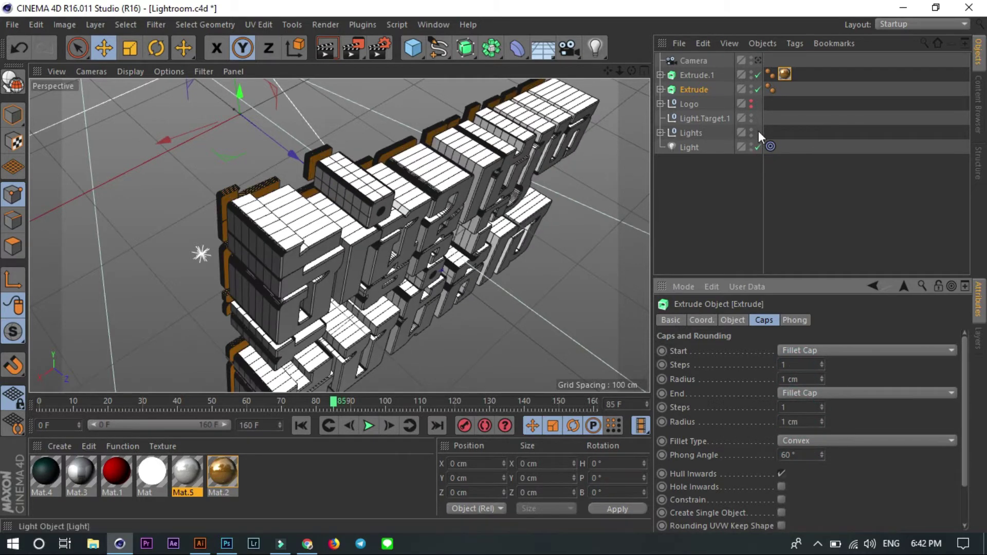
{"action": "left_click", "coordinate": [758, 60]}
{"action": "left_click", "coordinate": [326, 48]}
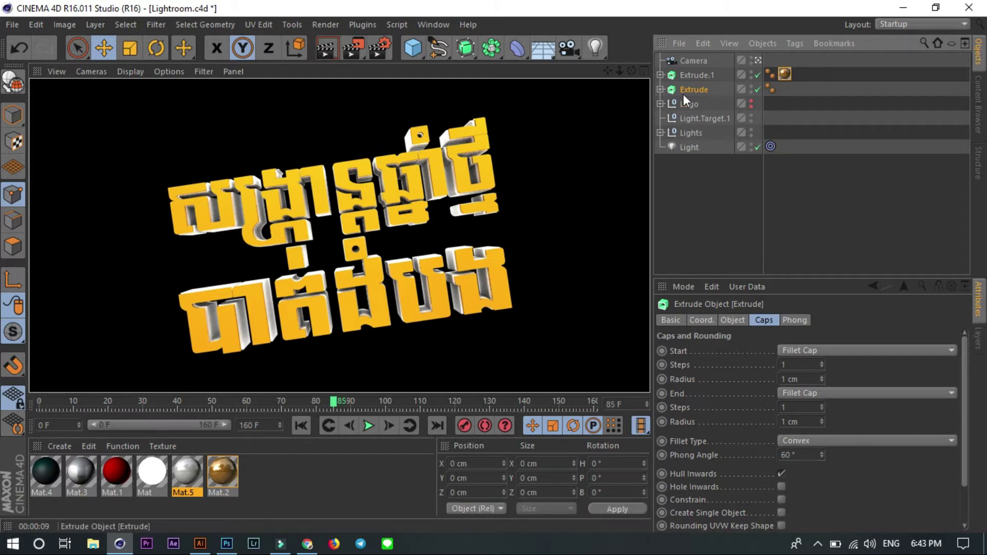
- Hide the original Extrude and preview-render the gold copy Extrude.1 alone
{"action": "left_click", "coordinate": [661, 90]}
{"action": "left_click", "coordinate": [684, 74], "text": "ctrl"}
{"action": "left_click", "coordinate": [688, 75], "text": "ctrl"}
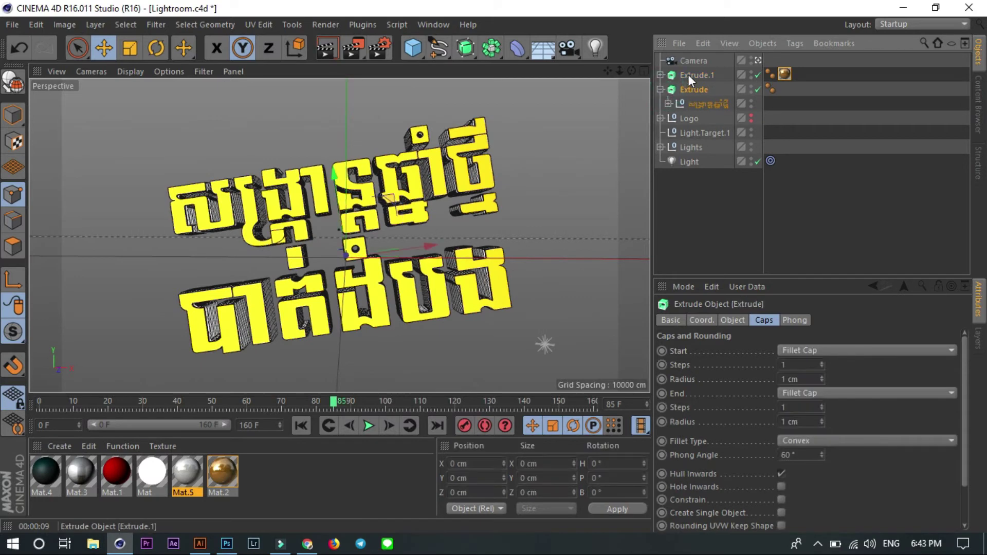
{"action": "left_click", "coordinate": [660, 90]}
{"action": "left_click", "coordinate": [711, 203]}
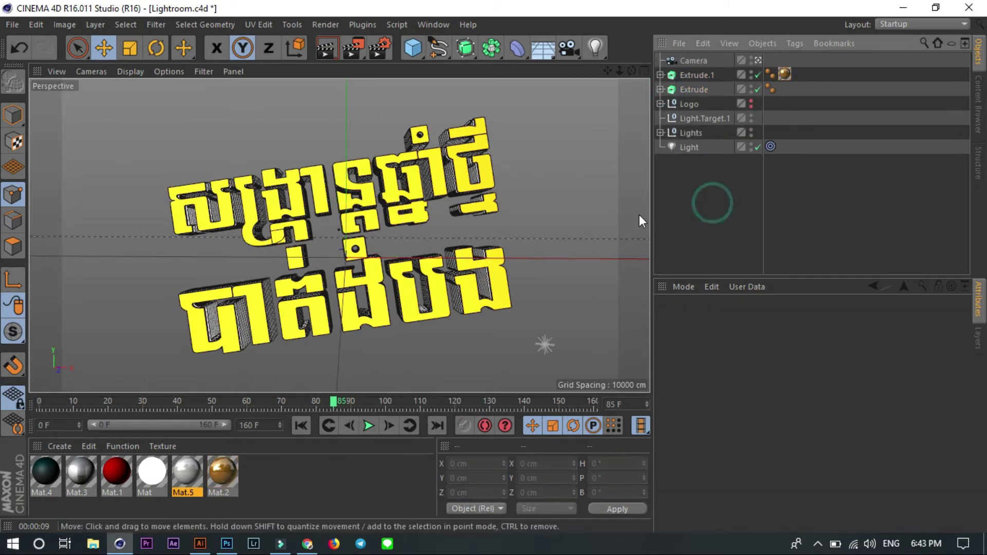
{"action": "left_click", "coordinate": [757, 90]}
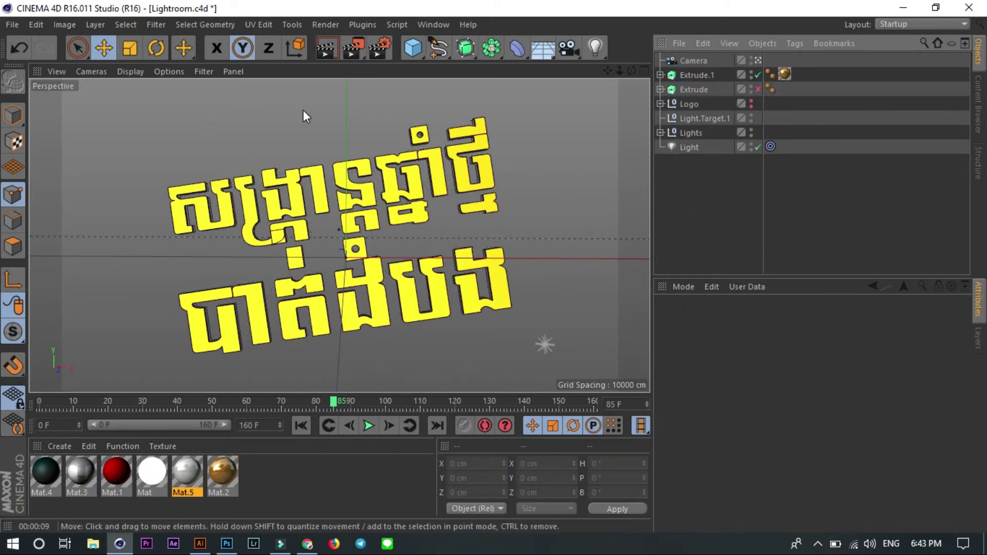
{"action": "left_click", "coordinate": [328, 52]}
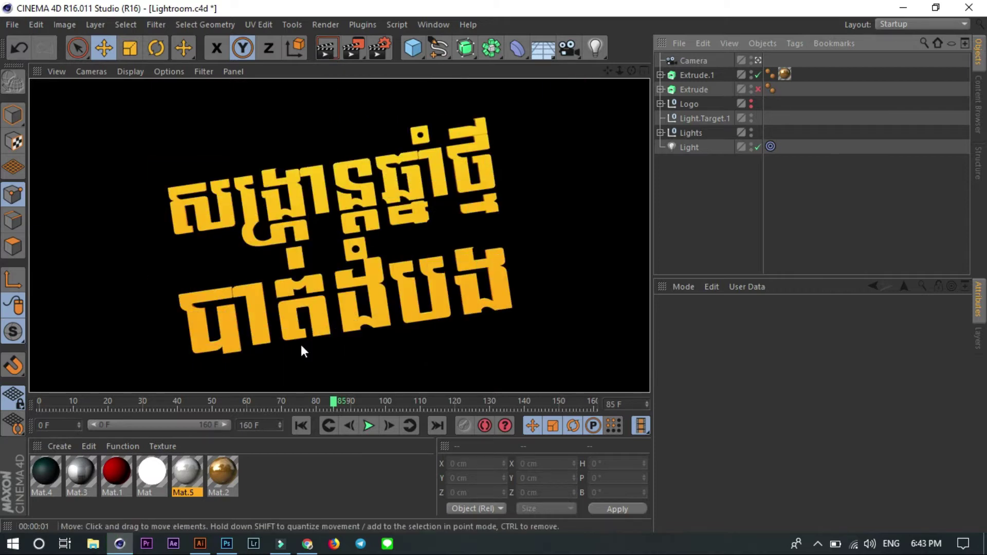
- Save renders as alpha PNG to a new desktop folder and render the gold title
{"action": "left_click", "coordinate": [379, 47]}
{"action": "left_click", "coordinate": [110, 74]}
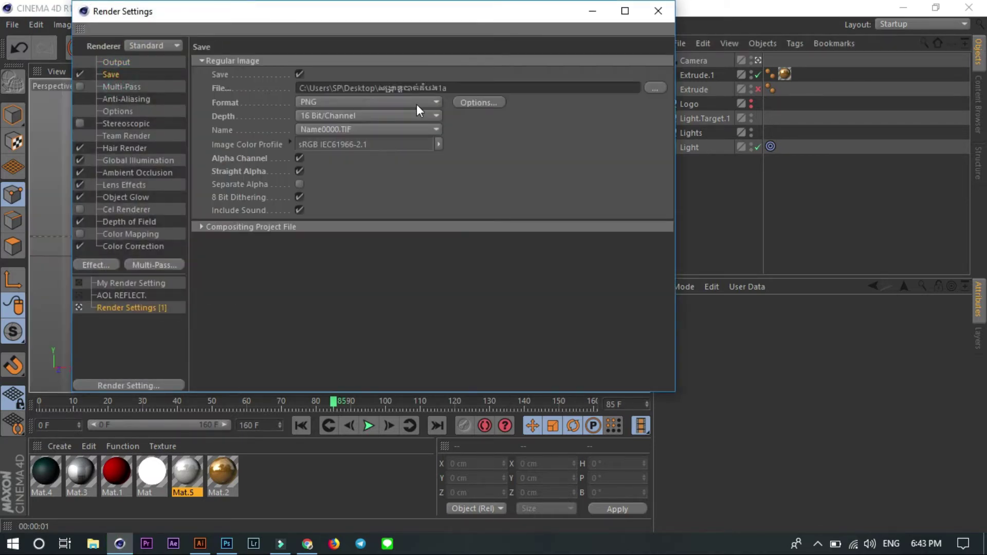
{"action": "left_click", "coordinate": [654, 87]}
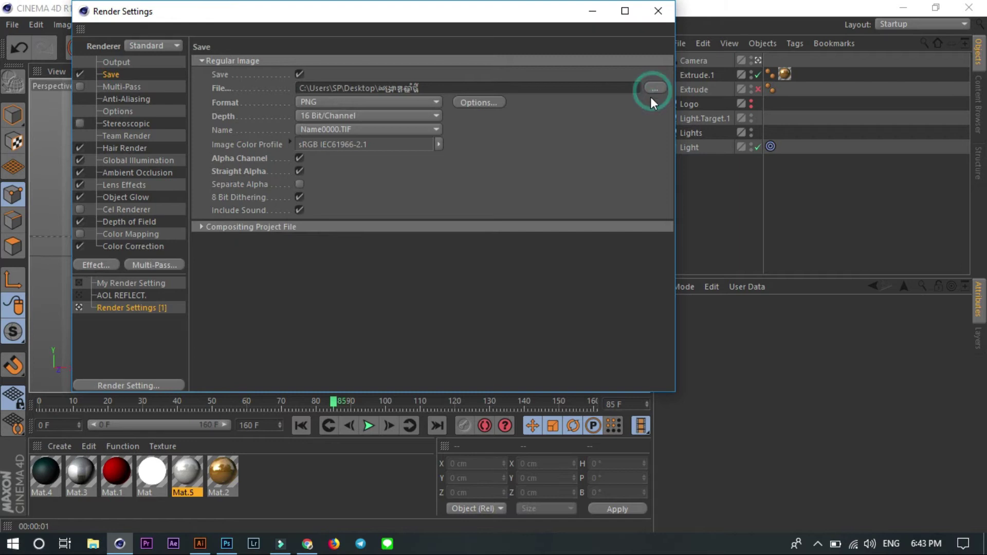
{"action": "left_click", "coordinate": [109, 60]}
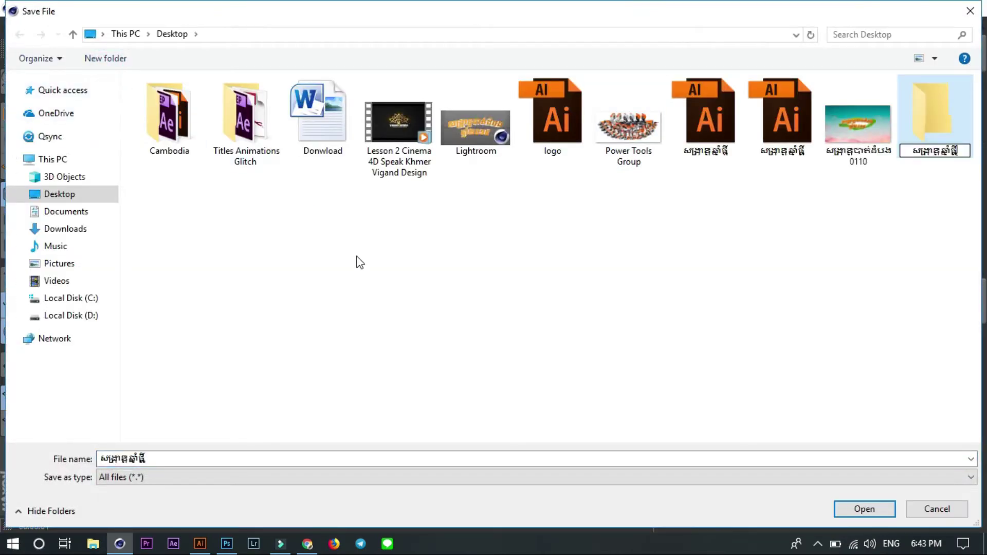
{"action": "left_click", "coordinate": [887, 229]}
{"action": "left_click", "coordinate": [864, 509]}
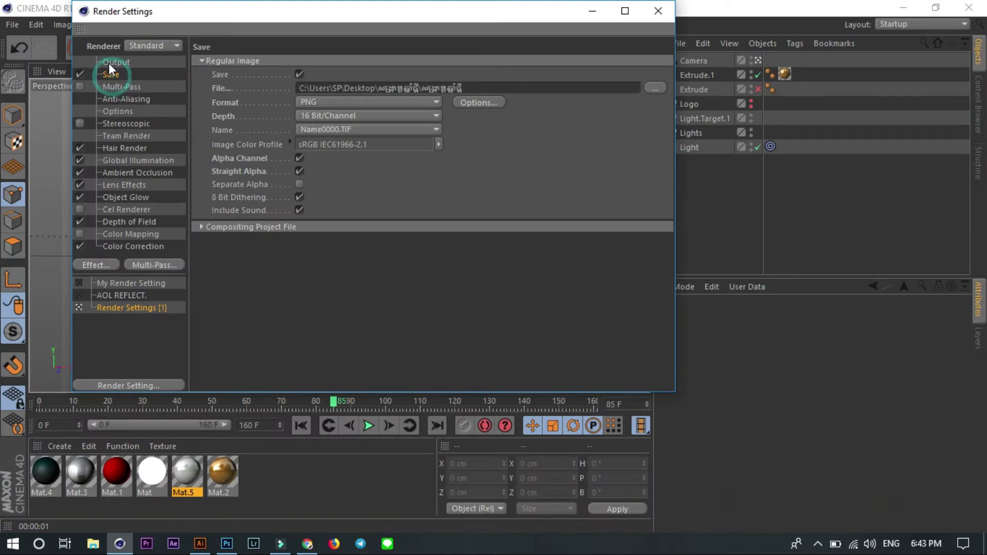
{"action": "left_click", "coordinate": [110, 62]}
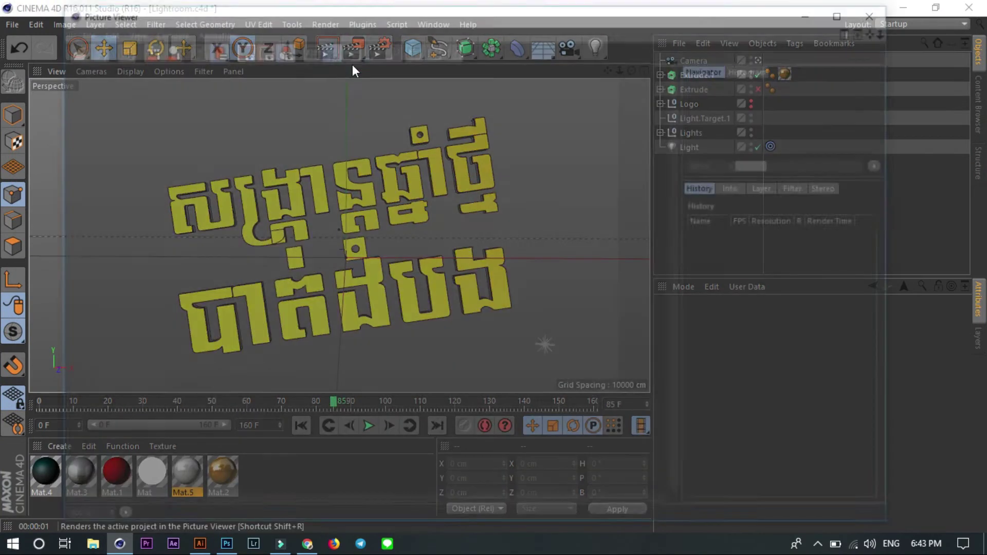
{"action": "left_click", "coordinate": [353, 52]}
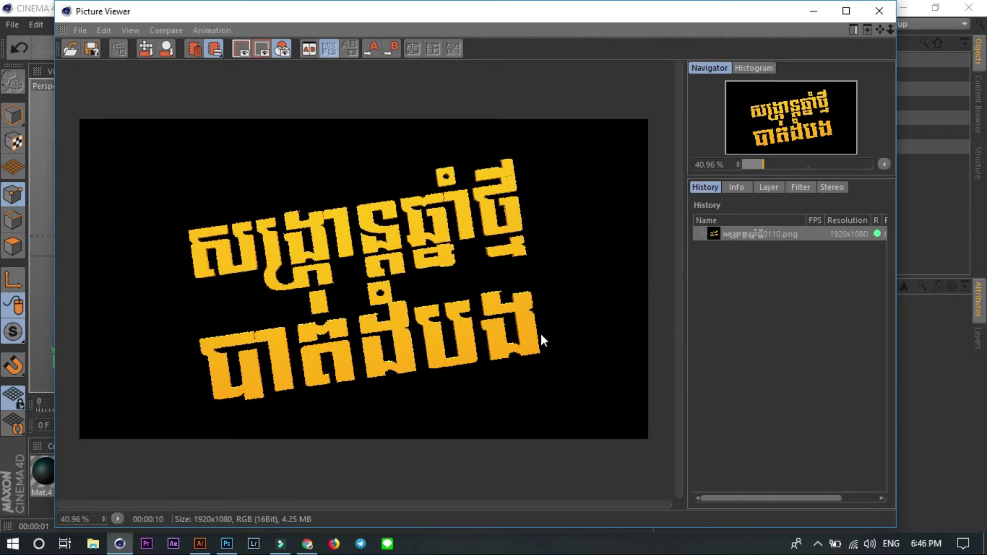
- Show the original Extrude, hide the gold copy, and render it to the Picture Viewer
{"action": "left_click", "coordinate": [880, 12]}
{"action": "left_click", "coordinate": [757, 89]}
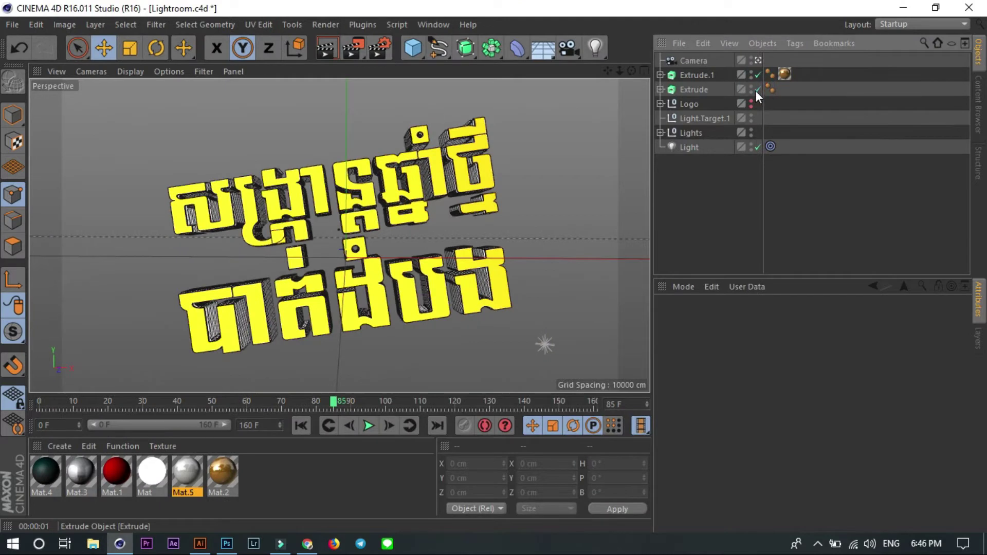
{"action": "left_click", "coordinate": [754, 75]}
{"action": "left_click", "coordinate": [383, 49]}
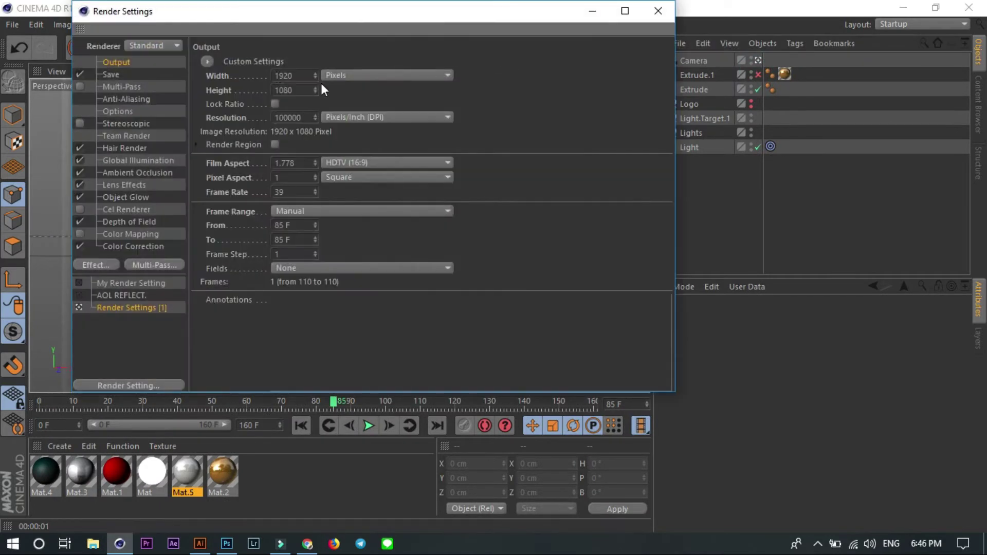
{"action": "left_click", "coordinate": [117, 74]}
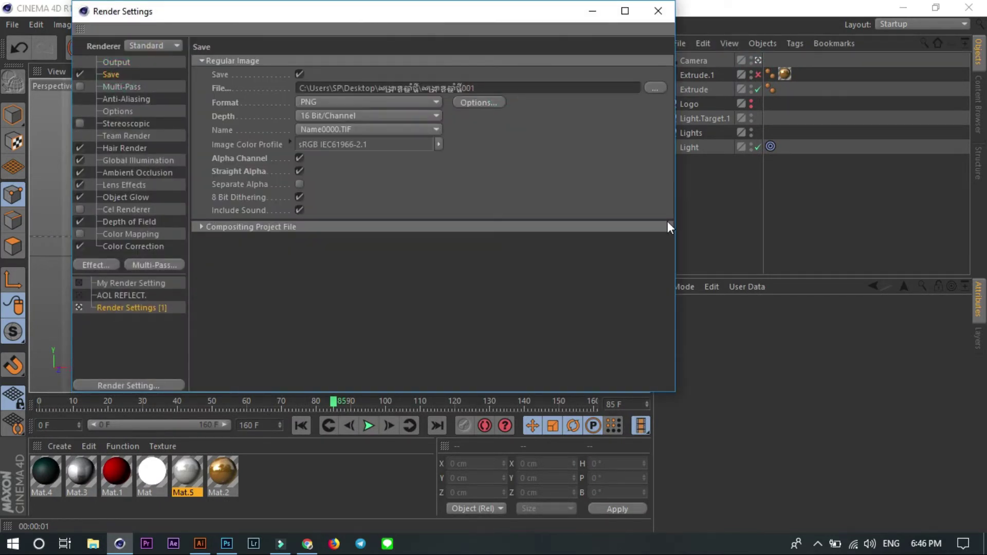
{"action": "left_click", "coordinate": [659, 12]}
{"action": "left_click", "coordinate": [354, 44]}
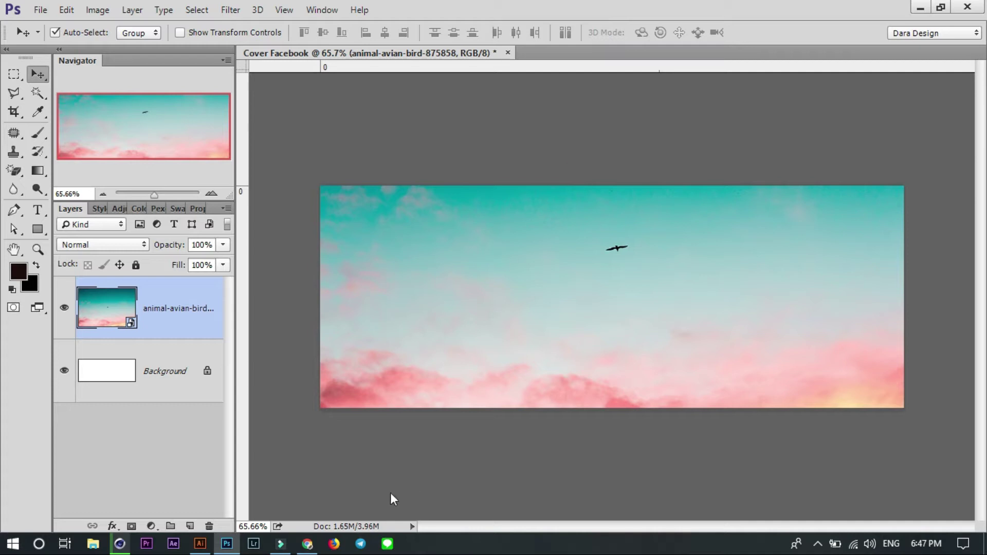
{"action": "mouse_move", "coordinate": [199, 544]}
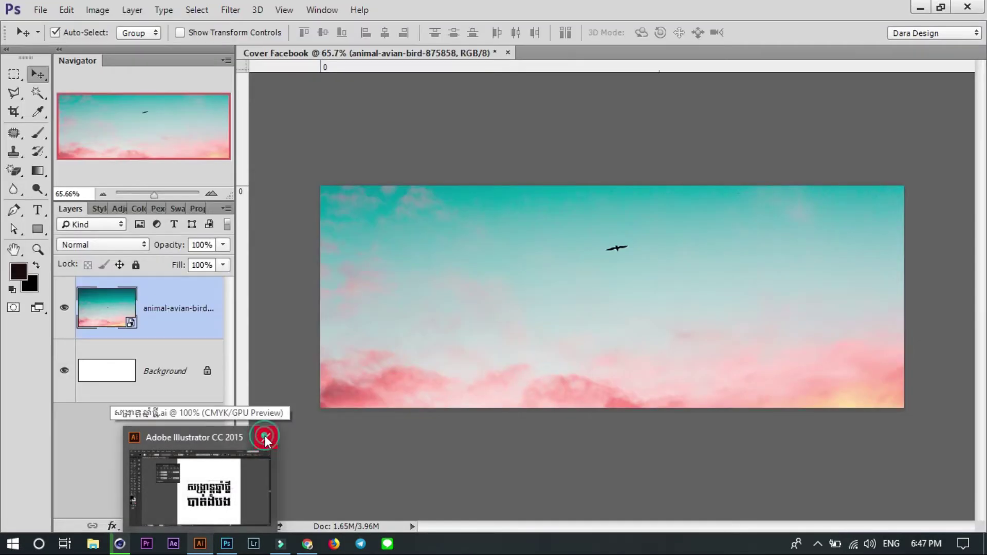
- Close the Illustrator window and bring Photoshop back to the front
{"action": "left_click", "coordinate": [265, 440]}
{"action": "right_click", "coordinate": [460, 537]}
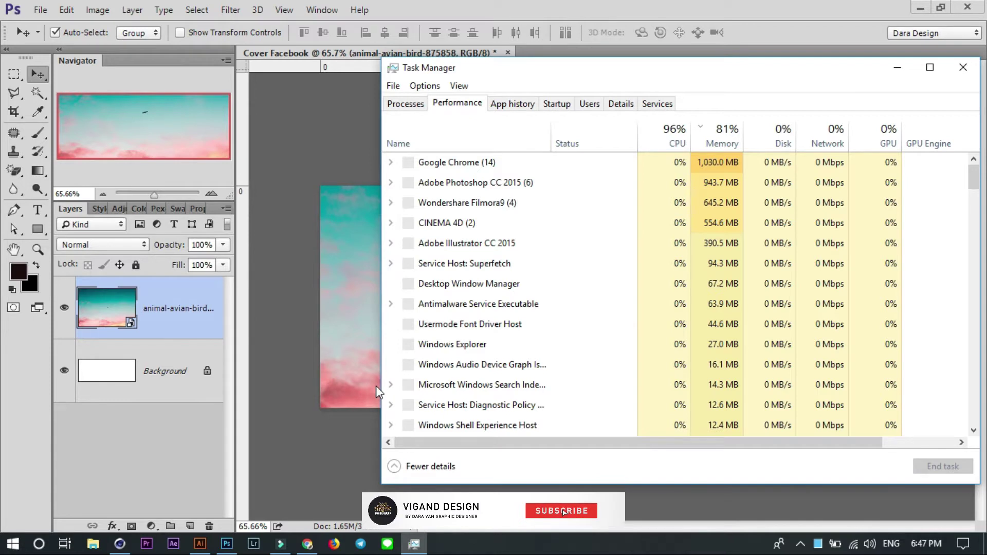
{"action": "left_click", "coordinate": [339, 461]}
- Open both title PNGs from the Khmer-named desktop folder and nudge the gold title into place
{"action": "left_click", "coordinate": [40, 9]}
{"action": "left_click", "coordinate": [48, 38]}
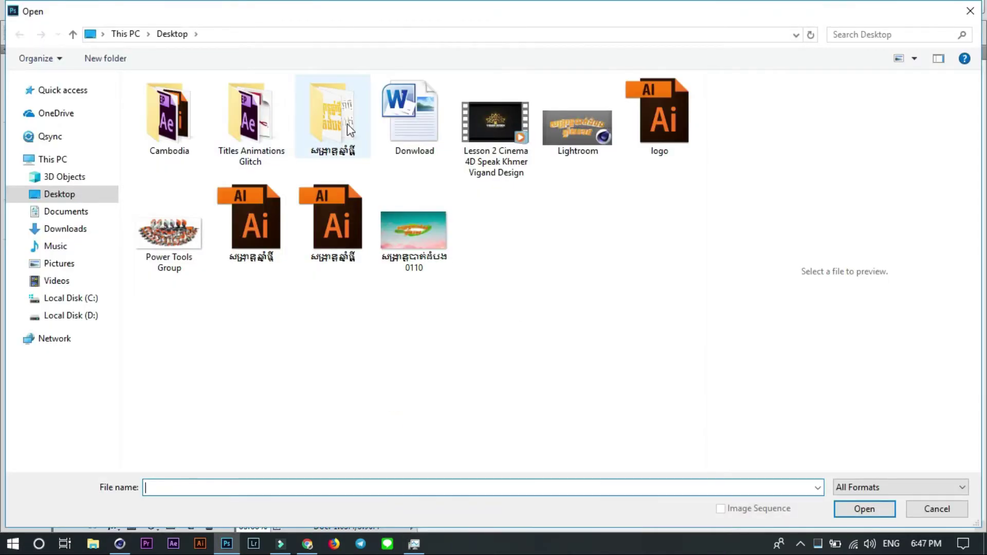
{"action": "double_click", "coordinate": [334, 121]}
{"action": "left_click_drag", "start_coordinate": [280, 154], "coordinate": [157, 91]}
{"action": "left_click", "coordinate": [869, 509]}
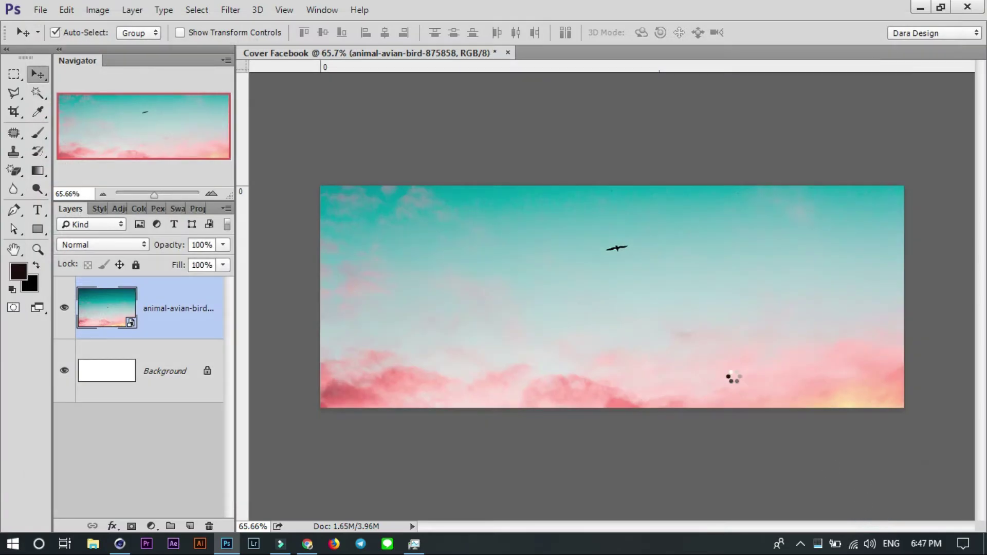
{"action": "mouse_move", "coordinate": [727, 200]}
{"action": "left_mouse_down"}
{"action": "mouse_move", "coordinate": [681, 107]}
{"action": "mouse_move", "coordinate": [699, 271]}
{"action": "mouse_move", "coordinate": [731, 230]}
{"action": "left_mouse_up"}
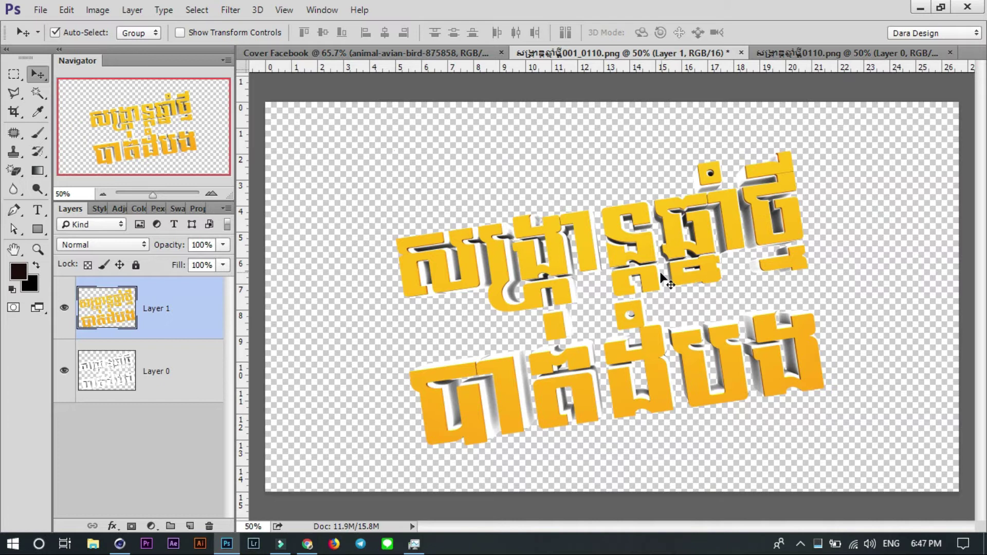
- Style Layer 1 with a gold gradient and Layer 0 with a grey bevel
{"action": "left_click", "coordinate": [100, 208]}
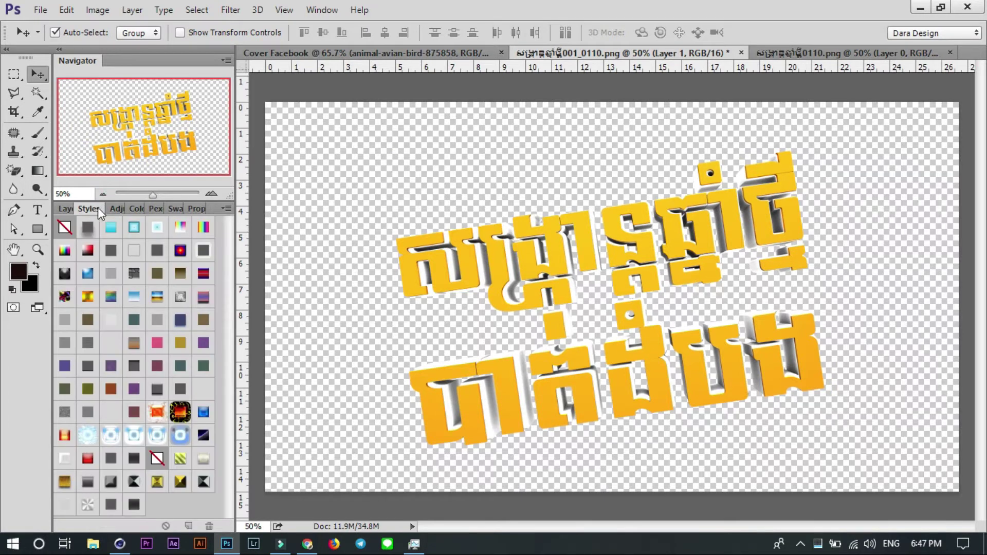
{"action": "left_click", "coordinate": [112, 505]}
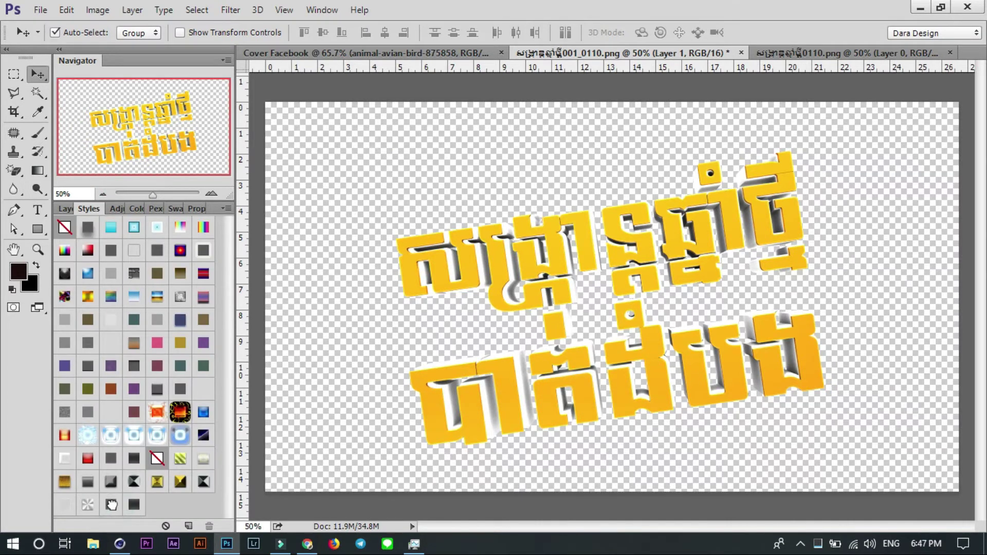
{"action": "left_click", "coordinate": [65, 210]}
{"action": "left_click", "coordinate": [150, 413]}
{"action": "left_click", "coordinate": [103, 209]}
{"action": "left_click", "coordinate": [135, 504]}
- Add a Curves adjustment layer above the title layers
{"action": "scroll", "coordinate": [657, 308], "scroll_direction": "up", "scroll_amount": 2}
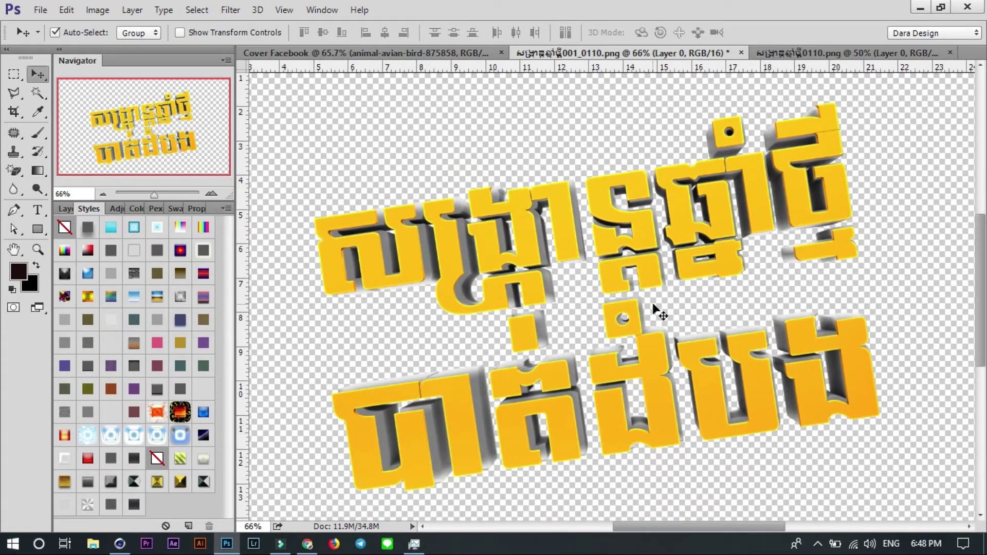
{"action": "scroll", "coordinate": [570, 153], "scroll_direction": "up", "scroll_amount": 3}
{"action": "scroll", "coordinate": [554, 148], "scroll_direction": "up", "scroll_amount": 3}
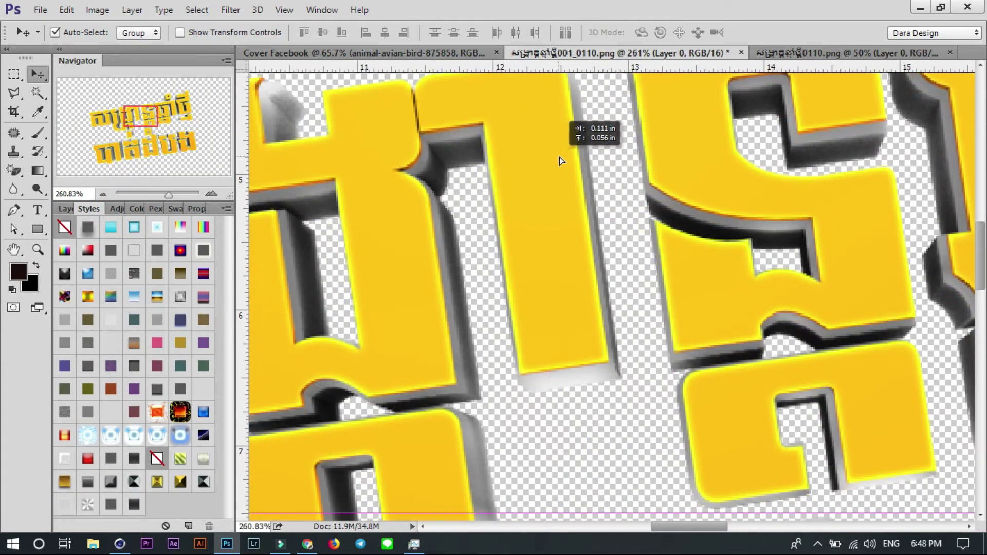
{"action": "scroll", "coordinate": [578, 165], "scroll_direction": "down", "scroll_amount": 3}
{"action": "scroll", "coordinate": [578, 165], "scroll_direction": "up", "scroll_amount": 2}
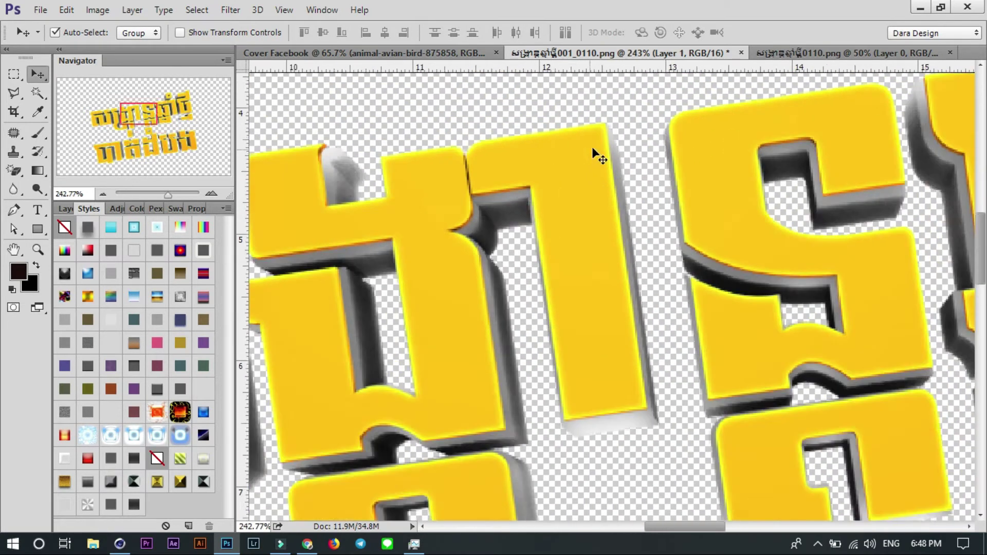
{"action": "scroll", "coordinate": [592, 149], "scroll_direction": "up", "scroll_amount": 1}
{"action": "scroll", "coordinate": [582, 181], "scroll_direction": "down", "scroll_amount": 2}
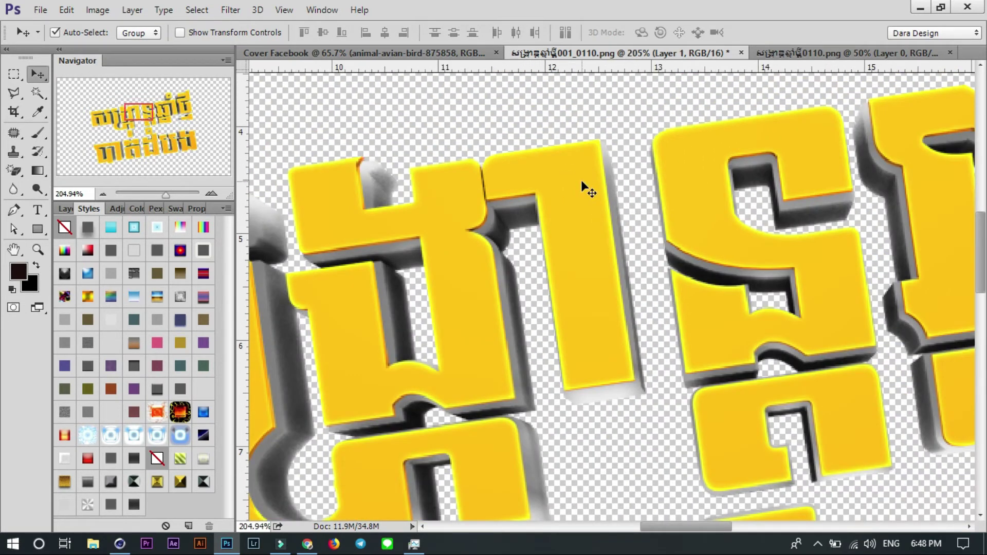
{"action": "scroll", "coordinate": [584, 186], "scroll_direction": "down", "scroll_amount": 2}
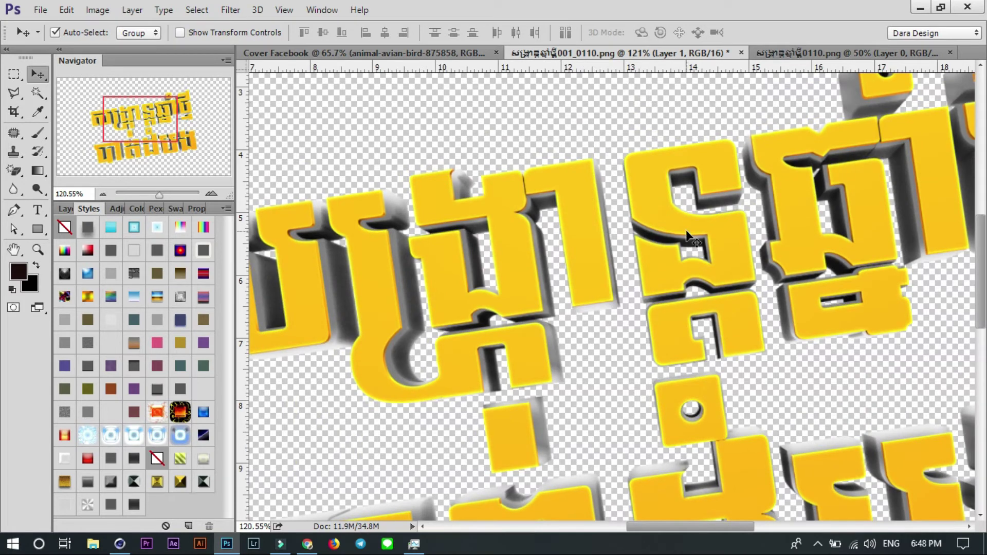
{"action": "scroll", "coordinate": [797, 283], "scroll_direction": "down", "scroll_amount": 5}
{"action": "scroll", "coordinate": [720, 288], "scroll_direction": "down", "scroll_amount": 1}
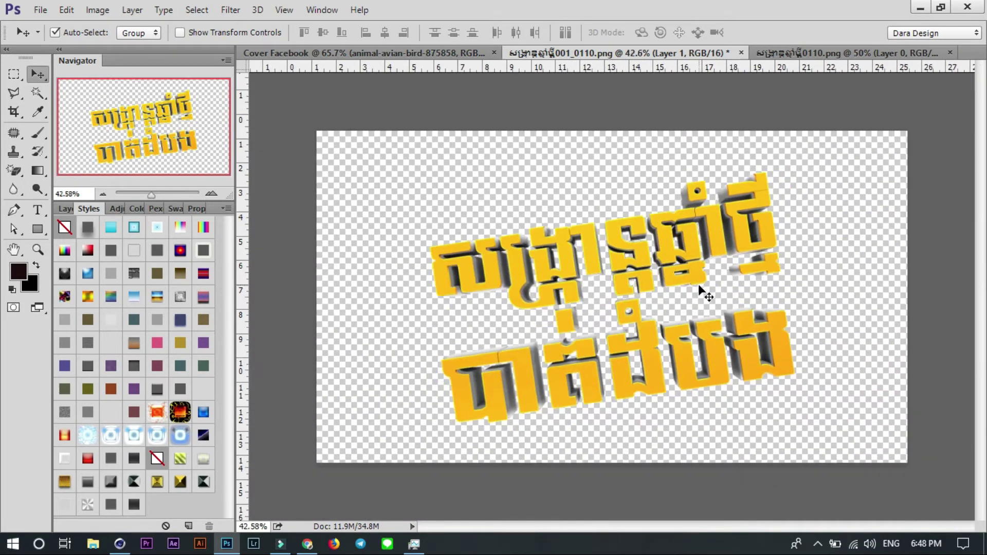
{"action": "left_click", "coordinate": [66, 208]}
{"action": "left_click", "coordinate": [151, 526]}
{"action": "left_click", "coordinate": [260, 286]}
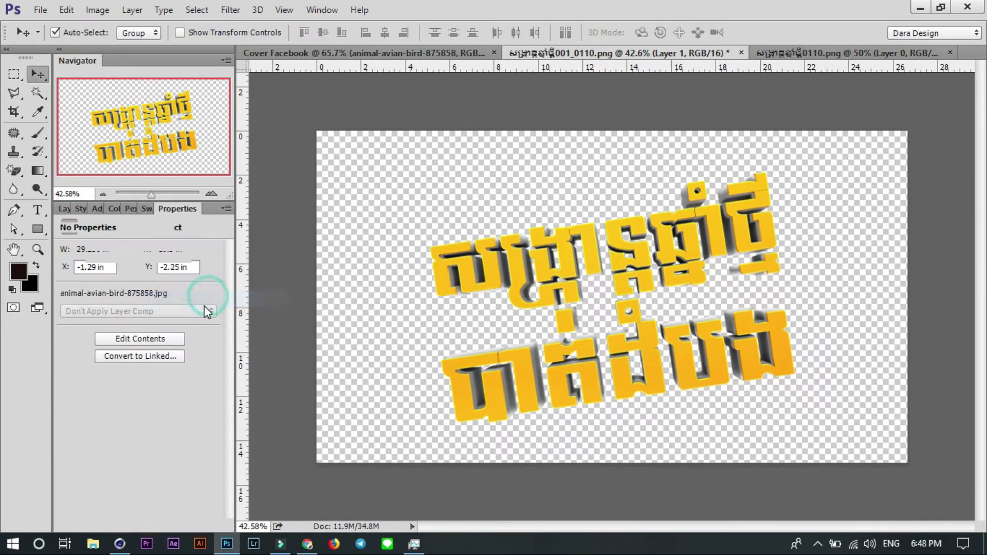
- Shape the Curves into an S-curve with deeper shadows for more contrast
{"action": "left_click", "coordinate": [186, 307]}
{"action": "left_click_drag", "start_coordinate": [186, 306], "coordinate": [181, 304]}
{"action": "left_click_drag", "start_coordinate": [124, 371], "coordinate": [124, 383]}
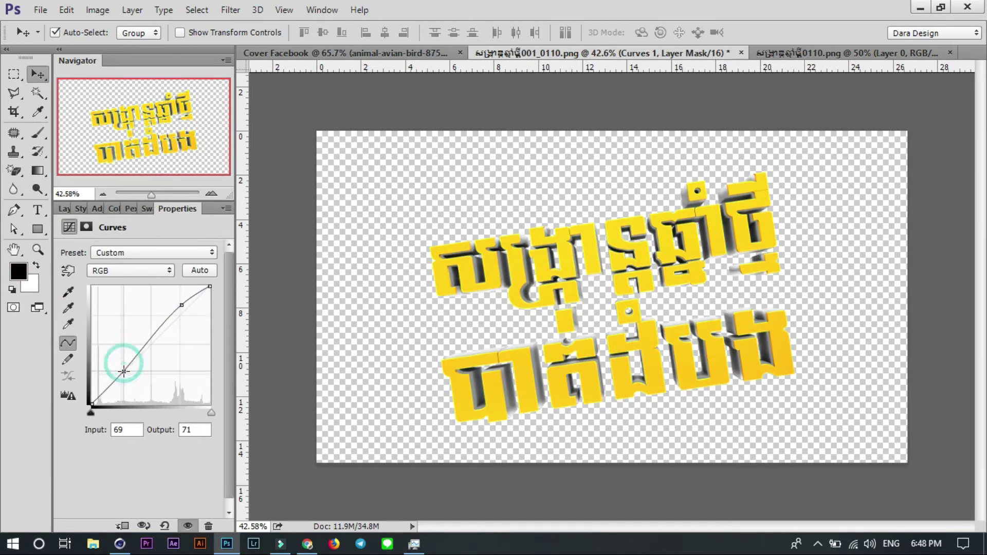
{"action": "left_click_drag", "start_coordinate": [180, 311], "coordinate": [181, 311]}
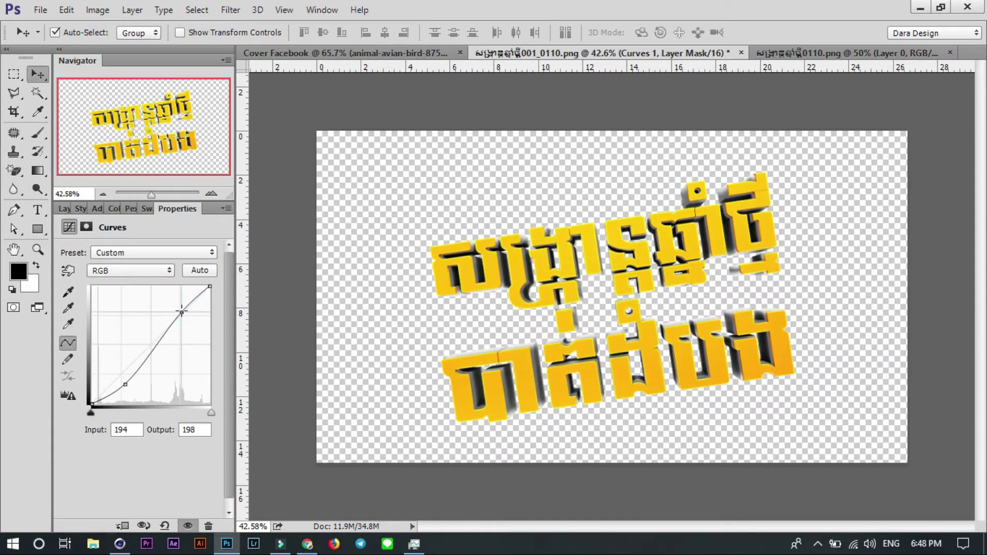
{"action": "left_click", "coordinate": [65, 209]}
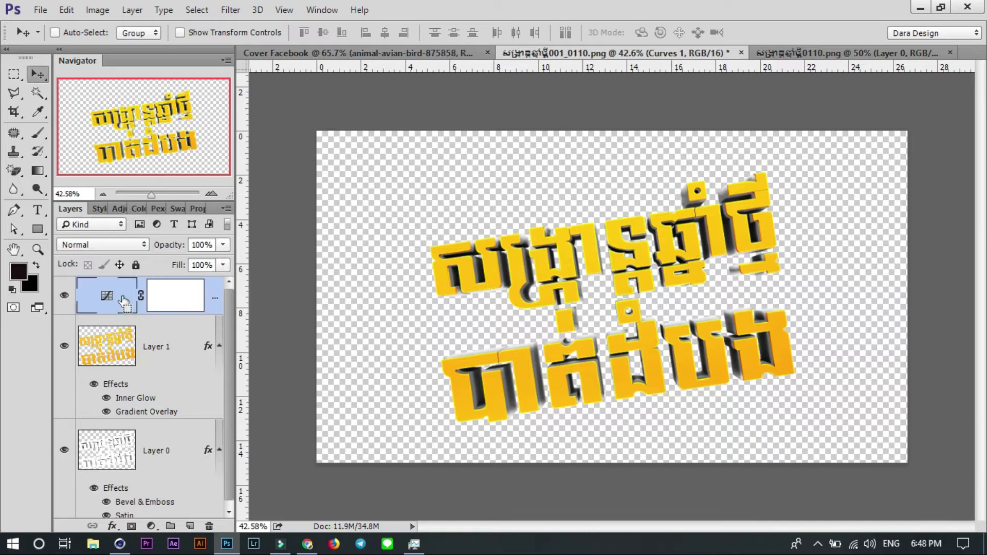
- Duplicate the Curves, place the copy above Layer 0, and clip each Curves to its layer
{"action": "key", "text": "ctrl+j"}
{"action": "left_click_drag", "start_coordinate": [123, 307], "coordinate": [116, 409]}
{"action": "key", "text": "ctrl+alt+g"}
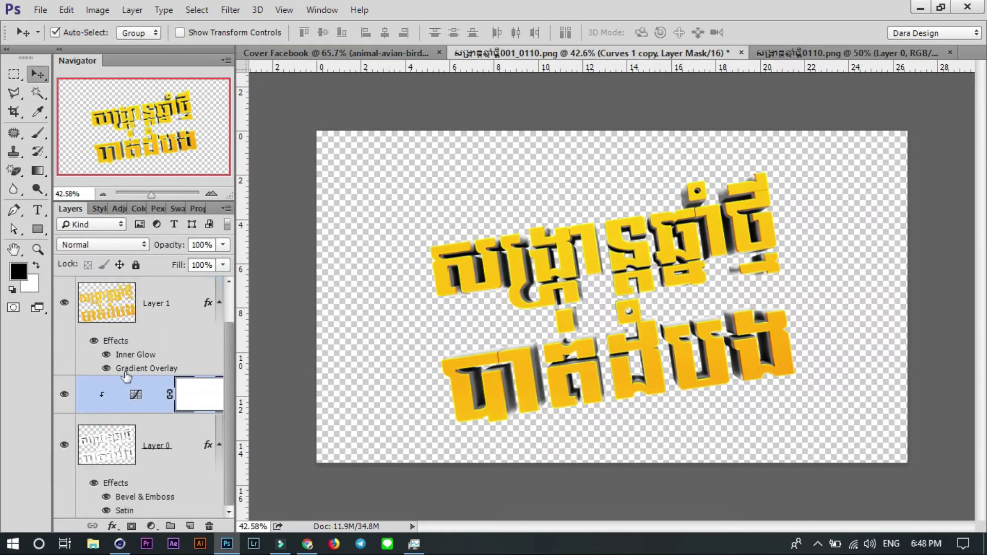
{"action": "scroll", "coordinate": [112, 313], "scroll_direction": "up", "scroll_amount": 1}
{"action": "left_click", "coordinate": [109, 309], "text": "alt"}
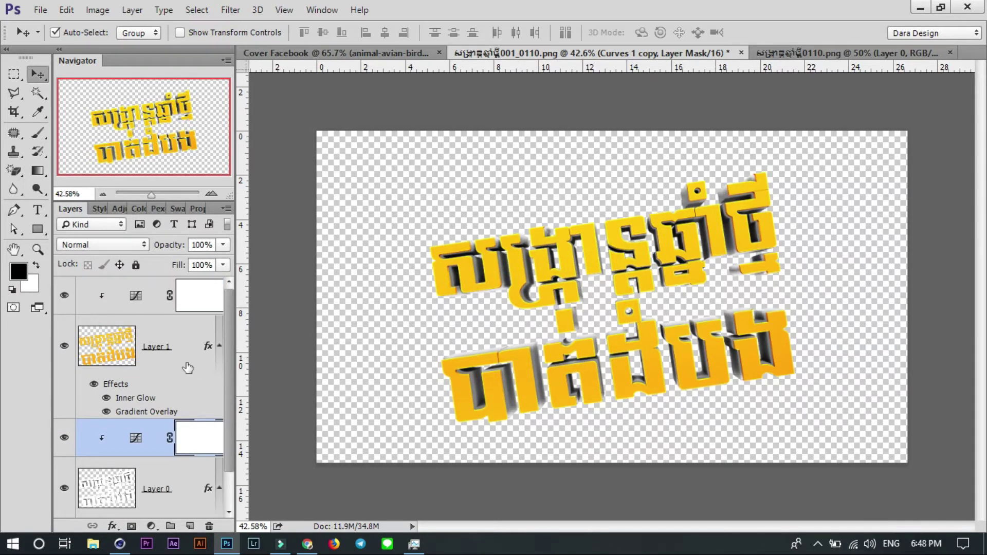
- Convert all title layers into one smart object and drag it into the Cover Facebook document
{"action": "left_click", "coordinate": [149, 295]}
{"action": "scroll", "coordinate": [150, 296], "scroll_direction": "down", "scroll_amount": 1}
{"action": "left_click", "coordinate": [160, 455], "text": "shift"}
{"action": "right_click", "coordinate": [163, 453]}
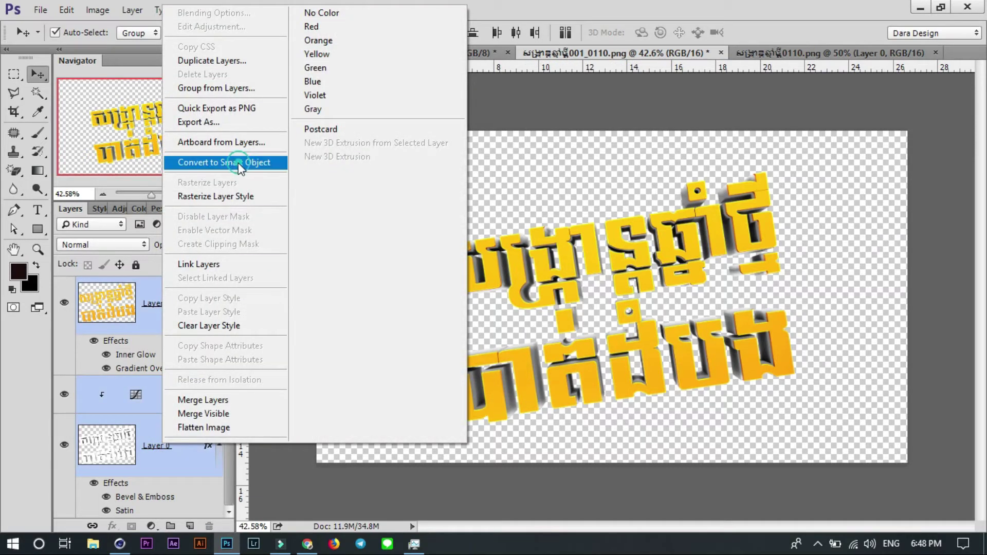
{"action": "left_click", "coordinate": [239, 163]}
{"action": "mouse_move", "coordinate": [669, 252]}
{"action": "left_mouse_down"}
{"action": "mouse_move", "coordinate": [590, 300]}
{"action": "mouse_move", "coordinate": [645, 241]}
{"action": "left_mouse_up"}
- Accept the bit-depth warning, then shrink and centre the title to fit the cover
{"action": "left_click", "coordinate": [491, 226]}
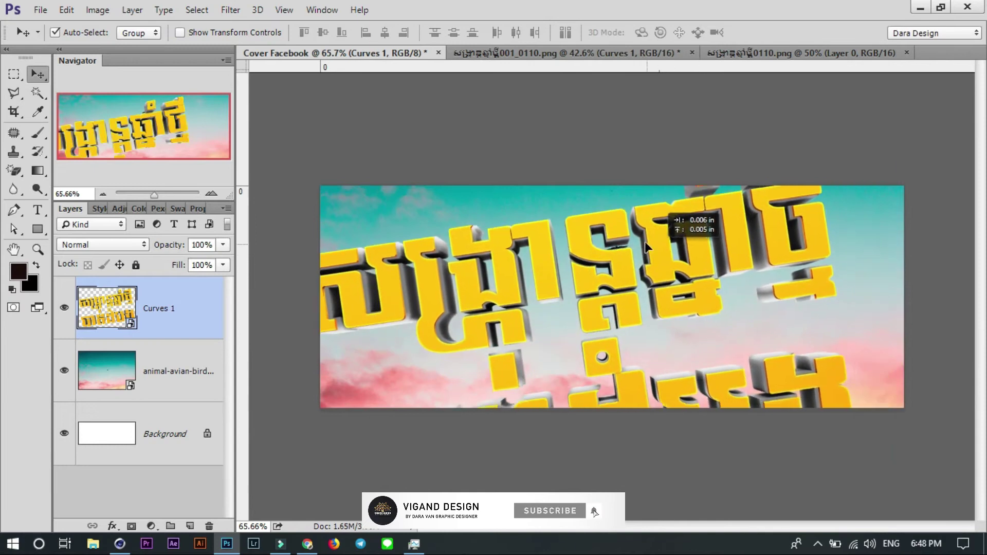
{"action": "key", "text": "ctrl+t"}
{"action": "key", "text": "ctrl+0"}
{"action": "left_click_drag", "start_coordinate": [878, 155], "coordinate": [654, 267]}
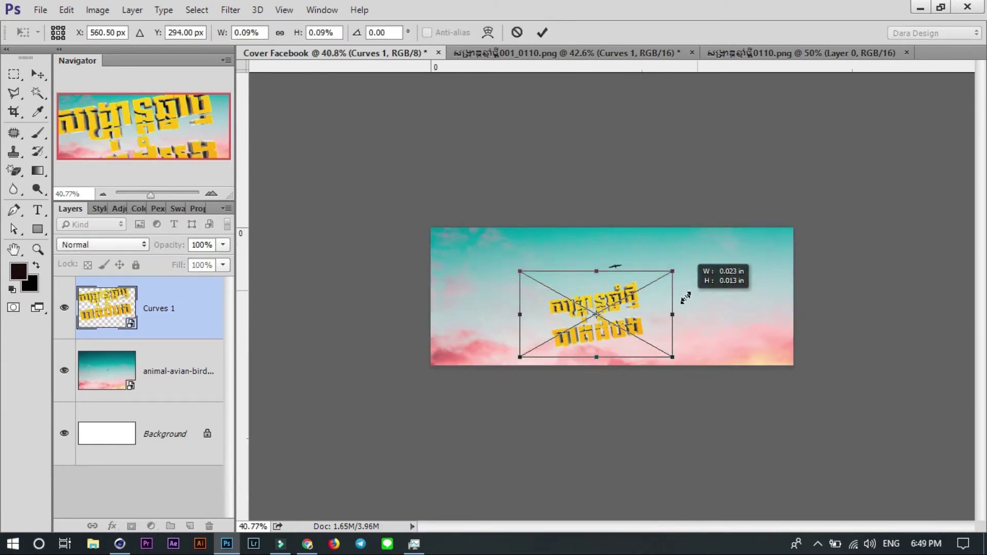
{"action": "left_click_drag", "start_coordinate": [605, 333], "coordinate": [630, 310]}
{"action": "key", "text": "Return"}
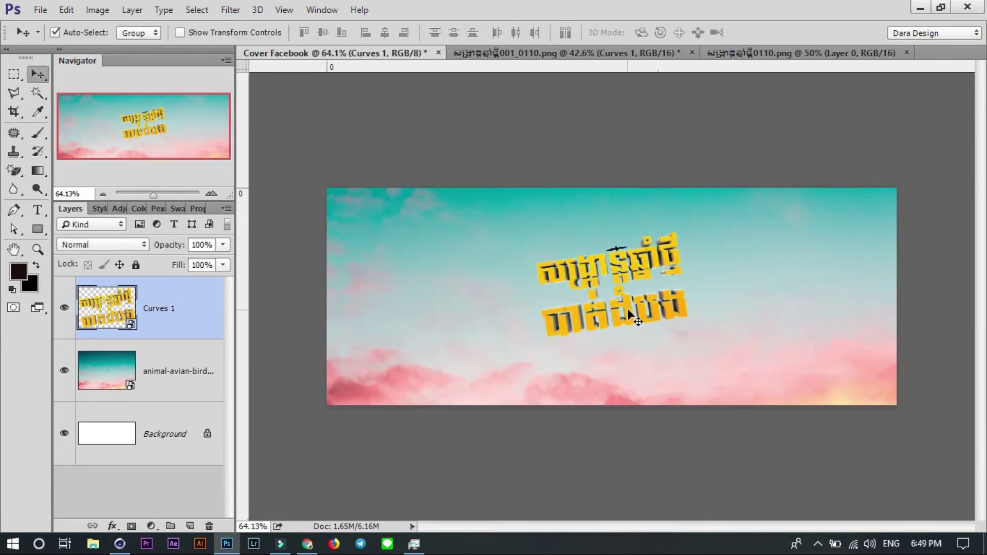
- Lock the sky photo layer and tilt the Curves 1 title about 6 degrees
{"action": "scroll", "coordinate": [628, 309], "scroll_direction": "up", "scroll_amount": 5}
{"action": "left_click", "coordinate": [658, 337]}
{"action": "left_click", "coordinate": [564, 365]}
{"action": "left_click", "coordinate": [622, 352]}
{"action": "key", "text": "ctrl+slash"}
{"action": "left_click", "coordinate": [622, 352]}
{"action": "key", "text": "ctrl+t"}
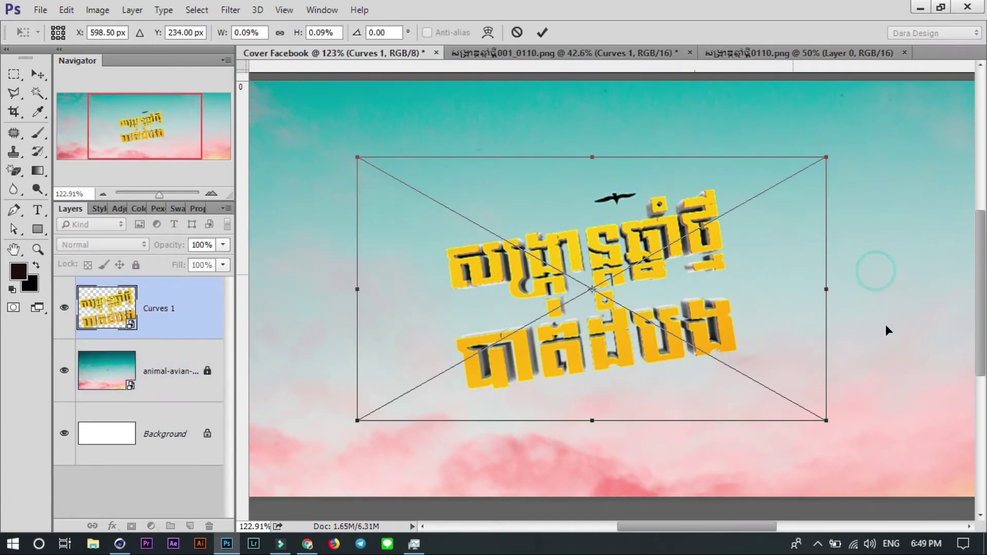
{"action": "left_click_drag", "start_coordinate": [888, 331], "coordinate": [879, 308]}
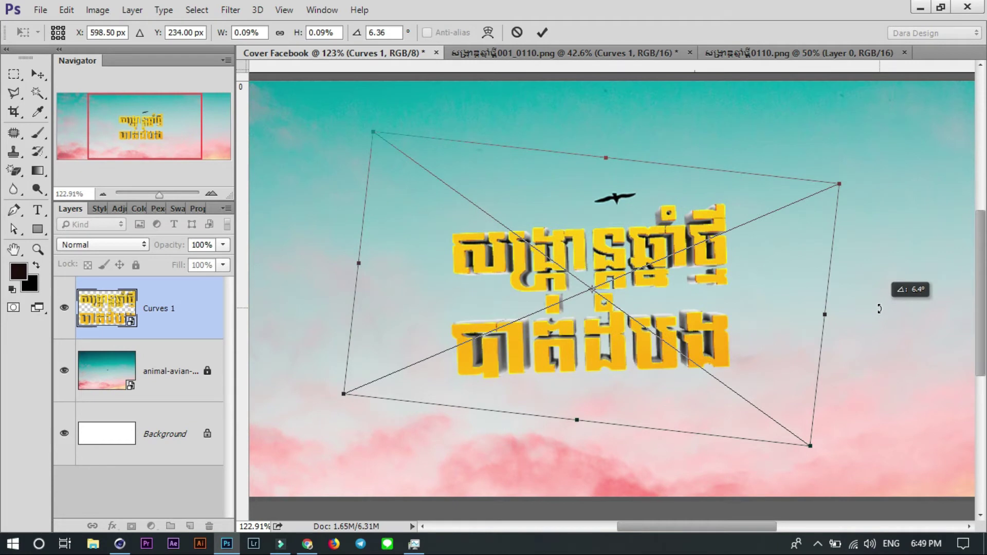
{"action": "left_click", "coordinate": [542, 32]}
- Tilt the title further, to about 9 degrees
{"action": "scroll", "coordinate": [625, 227], "scroll_direction": "down", "scroll_amount": 2}
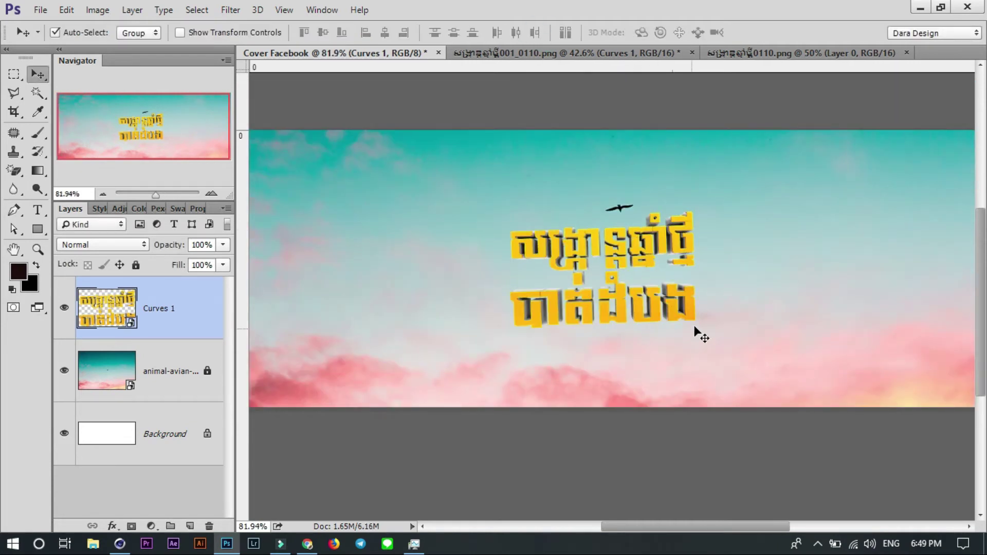
{"action": "scroll", "coordinate": [702, 334], "scroll_direction": "down", "scroll_amount": 1}
{"action": "key", "text": "ctrl+t"}
{"action": "left_click_drag", "start_coordinate": [782, 293], "coordinate": [754, 305]}
{"action": "key", "text": "Return"}
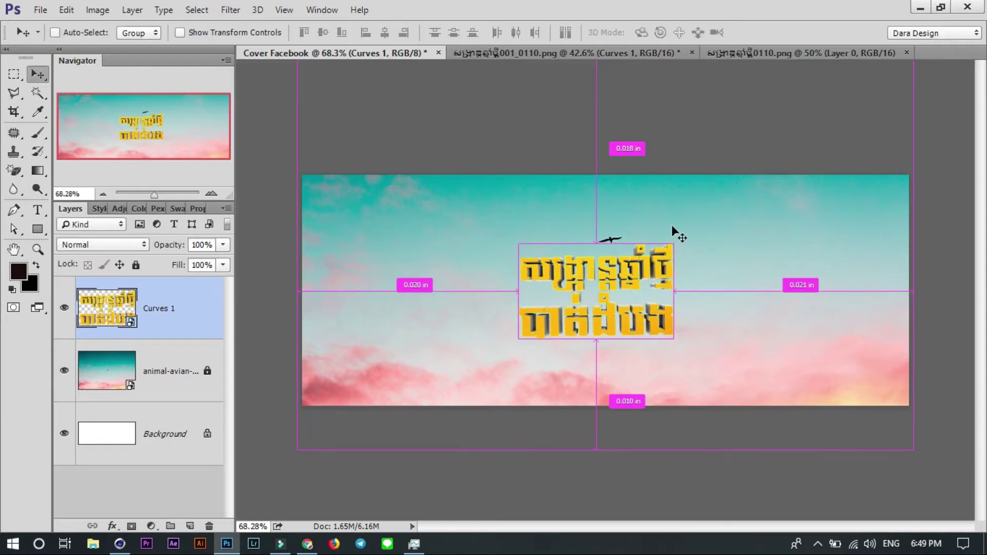
- Add a horizontal guide across the cover and cancel a trial rotation, keeping the title straight
{"action": "left_click_drag", "start_coordinate": [604, 66], "coordinate": [661, 287]}
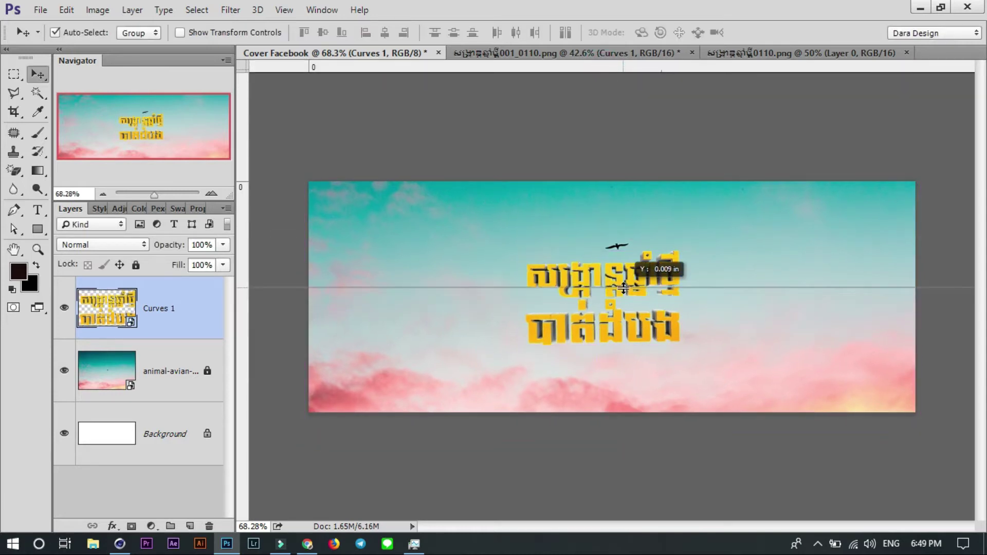
{"action": "scroll", "coordinate": [671, 355], "scroll_direction": "up", "scroll_amount": 3}
{"action": "key", "text": "ctrl+t"}
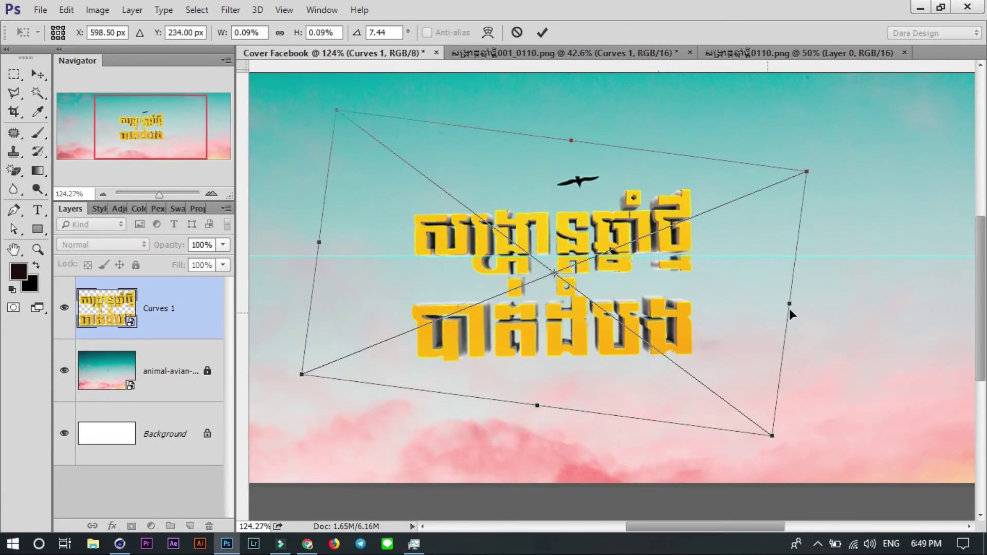
{"action": "left_click_drag", "start_coordinate": [789, 308], "coordinate": [872, 297]}
{"action": "key", "text": "Escape"}
{"action": "scroll", "coordinate": [718, 269], "scroll_direction": "down", "scroll_amount": 3}
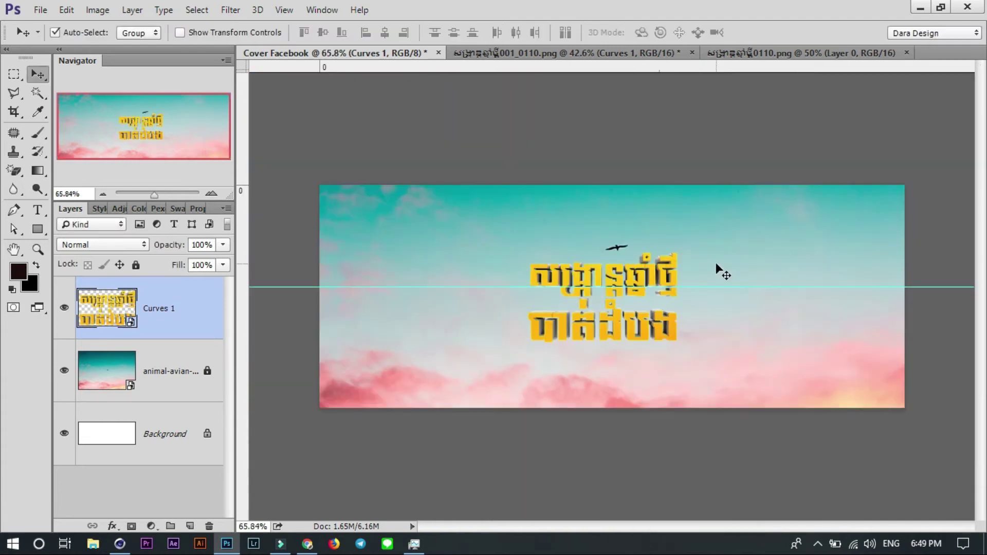
{"action": "scroll", "coordinate": [718, 268], "scroll_direction": "up", "scroll_amount": 1}
{"action": "right_click", "coordinate": [117, 324]}
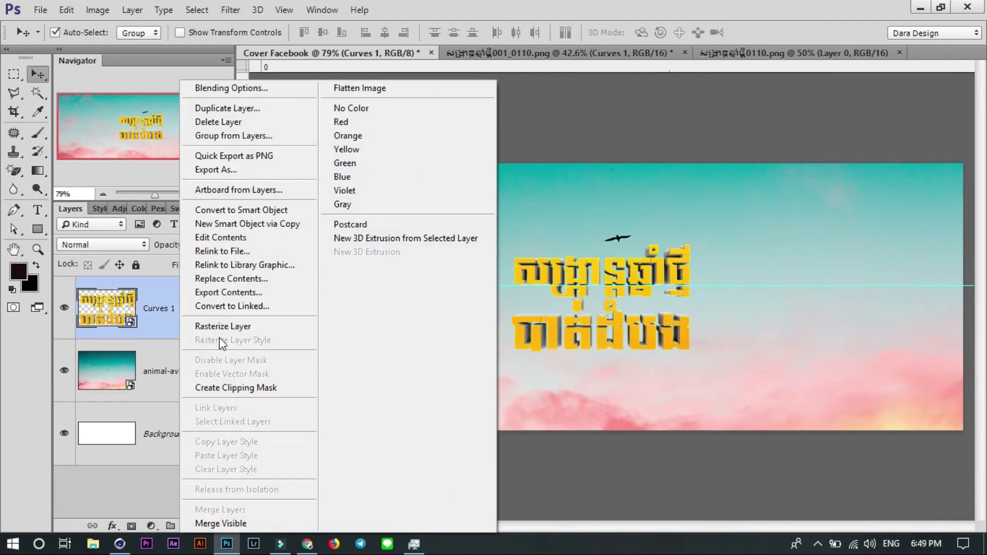
{"action": "left_click", "coordinate": [226, 338]}
- Centre the title horizontally on the canvas, move it slightly lower, and close one render document
{"action": "key", "text": "ctrl+a"}
{"action": "left_click", "coordinate": [385, 32]}
{"action": "key", "text": "ctrl+d"}
{"action": "mouse_move", "coordinate": [655, 353]}
{"action": "left_mouse_down"}
{"action": "mouse_move", "coordinate": [648, 345]}
{"action": "mouse_move", "coordinate": [648, 361]}
{"action": "left_mouse_up"}
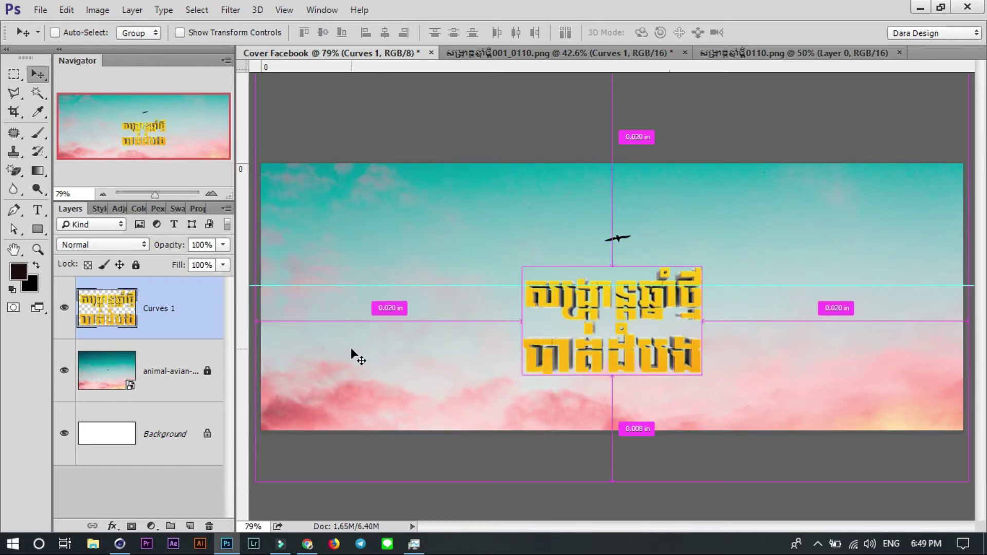
{"action": "left_click", "coordinate": [685, 53]}
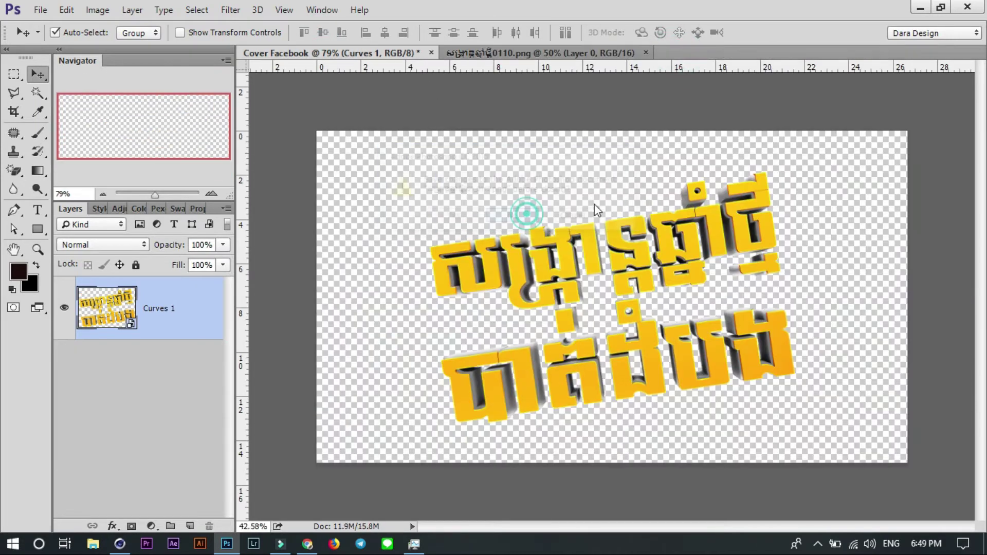
- Close the second render, quit Cinema 4D without saving, then bring up the browser and File Explorer
{"action": "left_click", "coordinate": [644, 53]}
{"action": "left_click", "coordinate": [119, 544]}
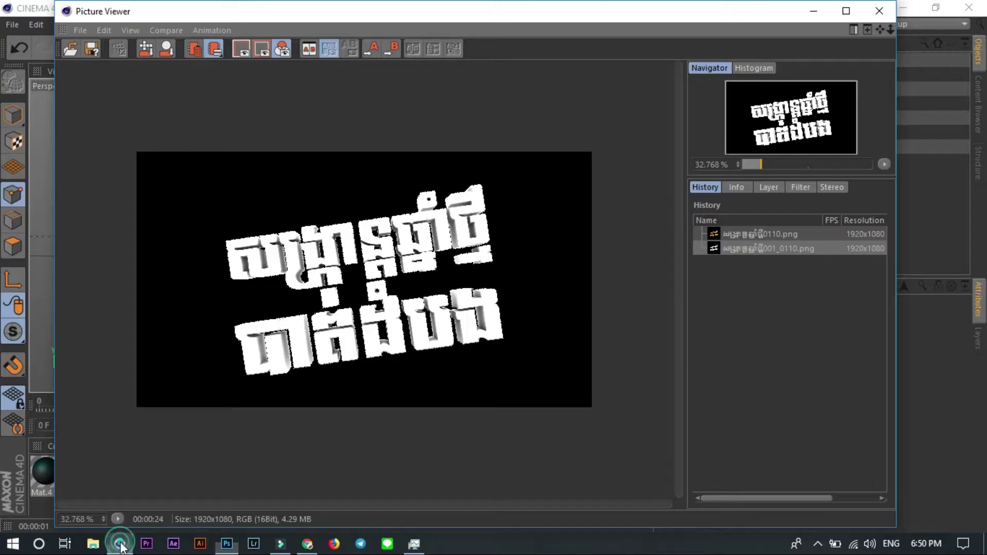
{"action": "left_click", "coordinate": [879, 8]}
{"action": "left_click", "coordinate": [969, 7]}
{"action": "left_click", "coordinate": [445, 326]}
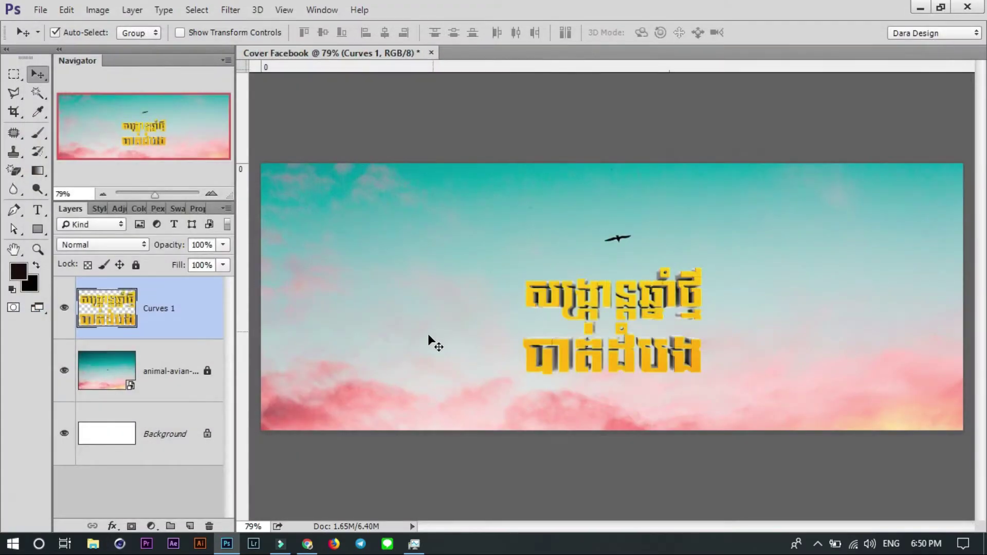
{"action": "left_click", "coordinate": [307, 544]}
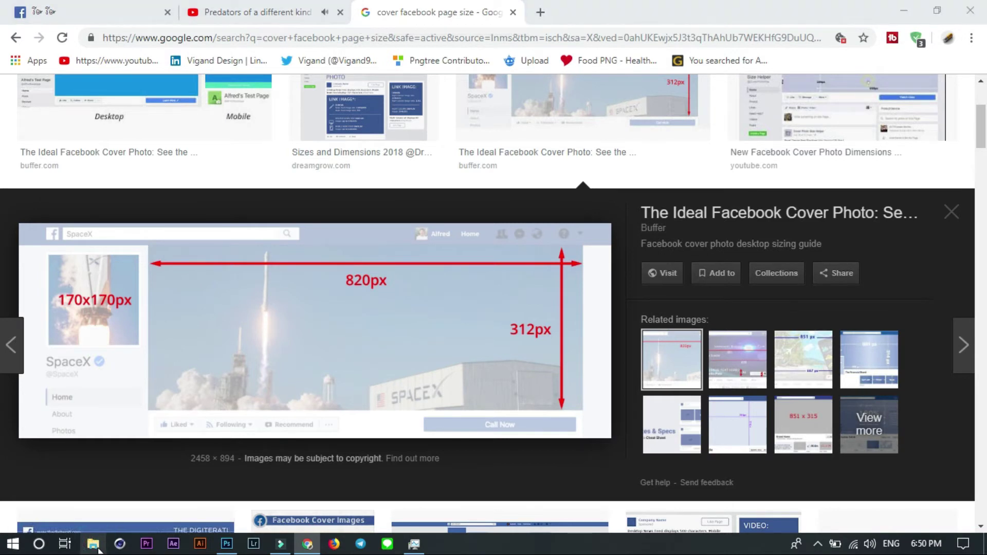
{"action": "left_click", "coordinate": [98, 548]}
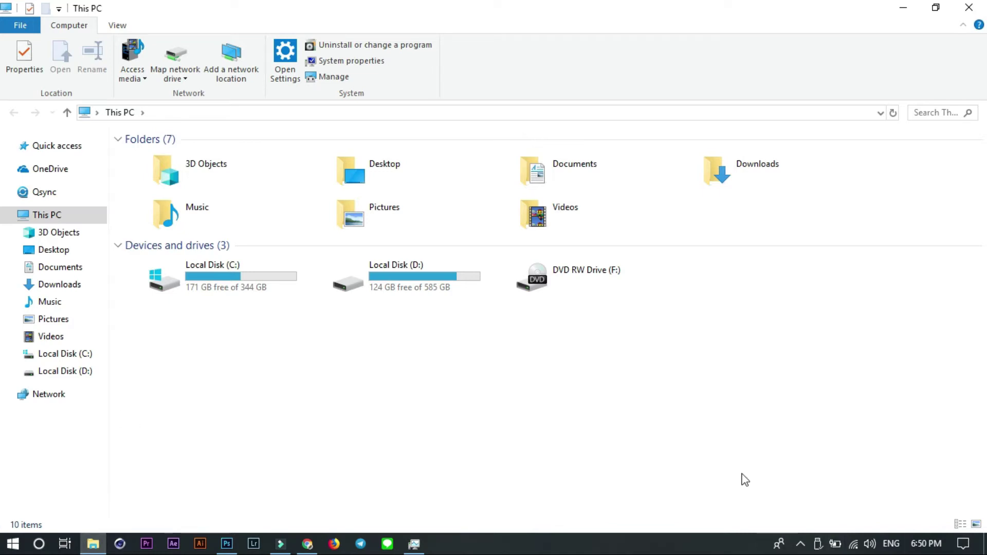
- Open the software folder on the G: drive and dismiss the USB and Qsync pop-ups
{"action": "double_click", "coordinate": [750, 281]}
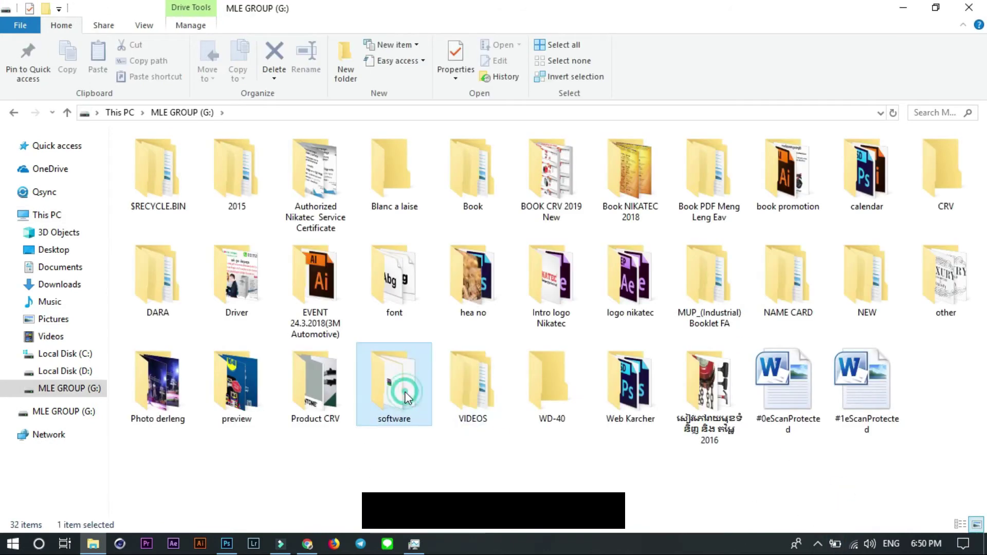
{"action": "double_click", "coordinate": [393, 406]}
{"action": "left_click", "coordinate": [649, 428]}
{"action": "left_click", "coordinate": [818, 544]}
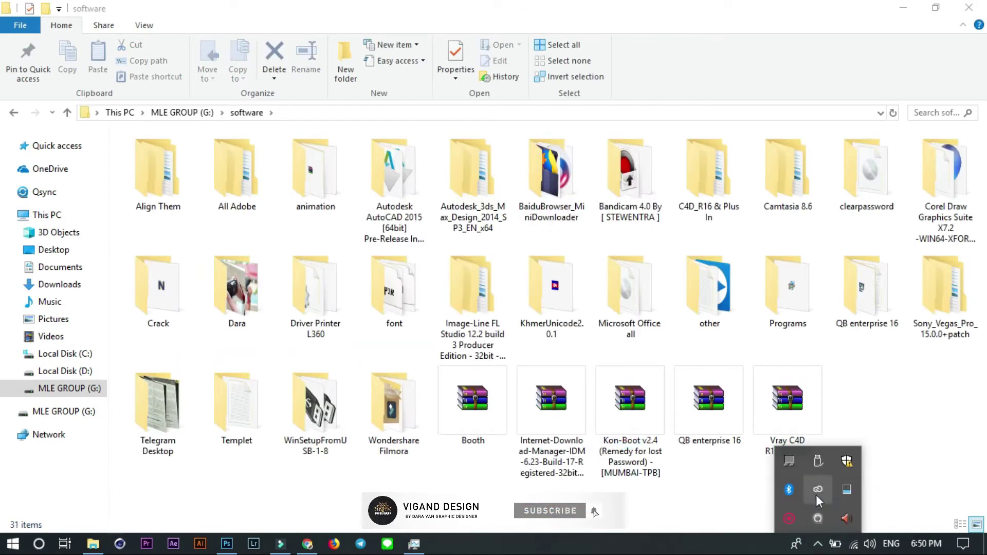
{"action": "left_click", "coordinate": [818, 519]}
{"action": "left_click", "coordinate": [794, 179]}
{"action": "left_click", "coordinate": [566, 326]}
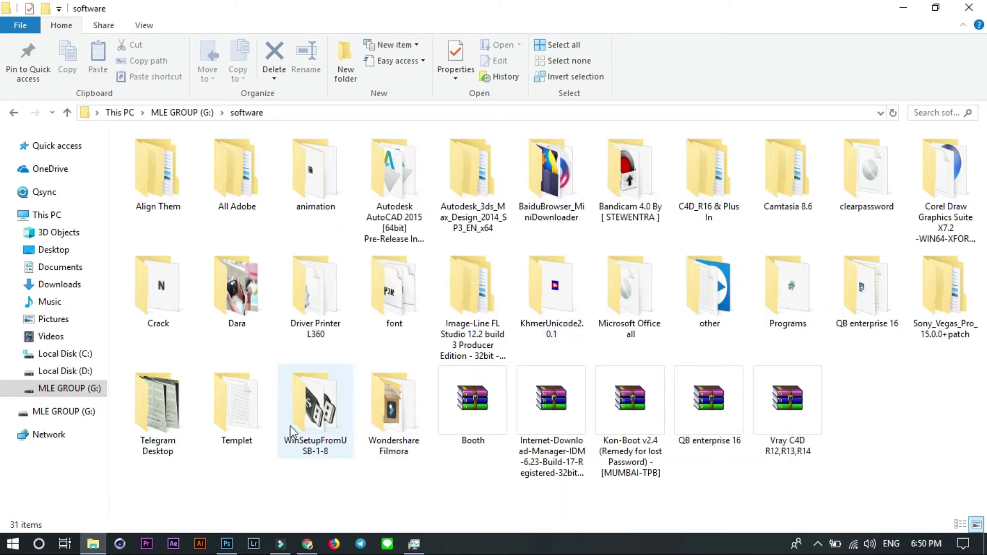
- Search Templet > Vector Ai for 'bat' and place Battambong.ai onto the cover as a smart object
{"action": "double_click", "coordinate": [237, 407]}
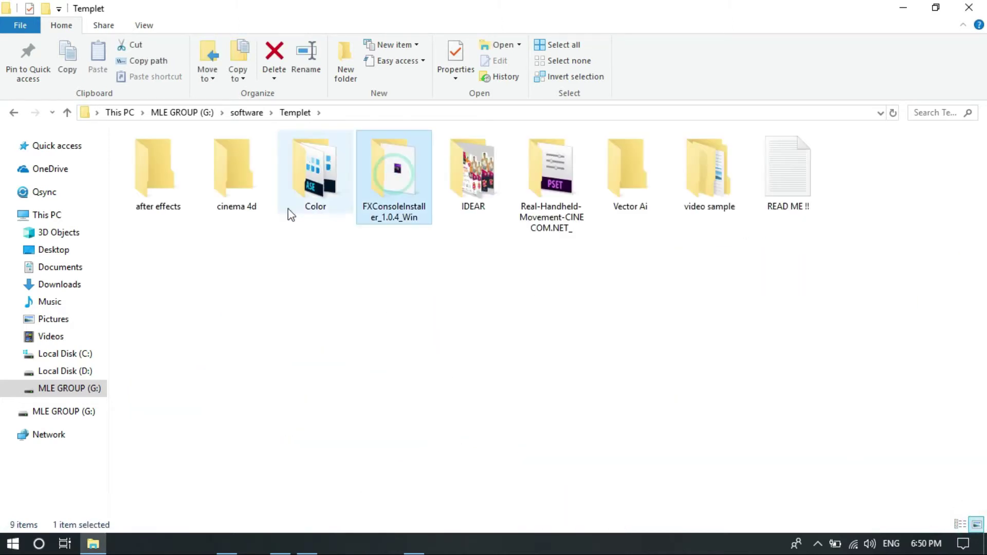
{"action": "double_click", "coordinate": [628, 170]}
{"action": "left_click", "coordinate": [920, 113]}
{"action": "type", "text": "bat"}
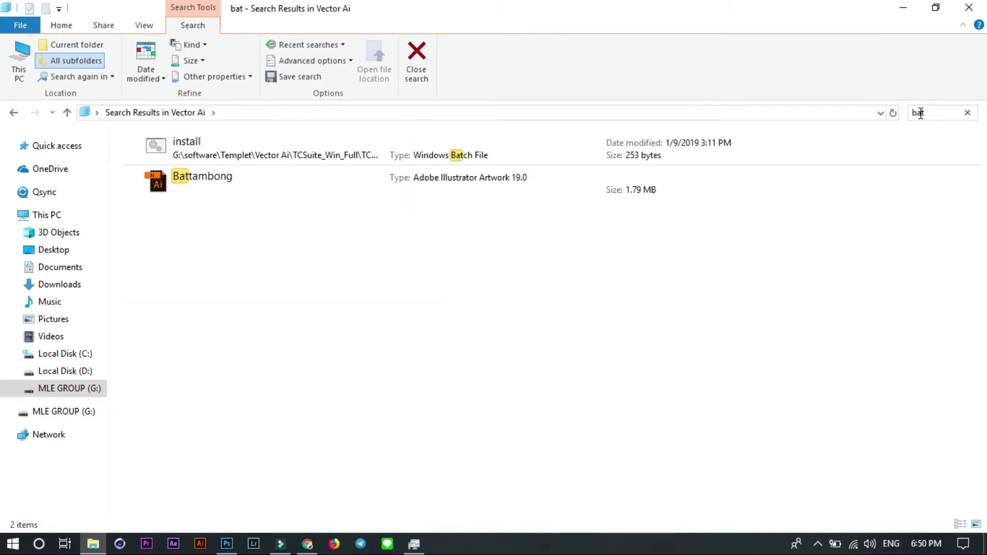
{"action": "double_click", "coordinate": [249, 215]}
{"action": "left_click_drag", "start_coordinate": [206, 221], "coordinate": [567, 322]}
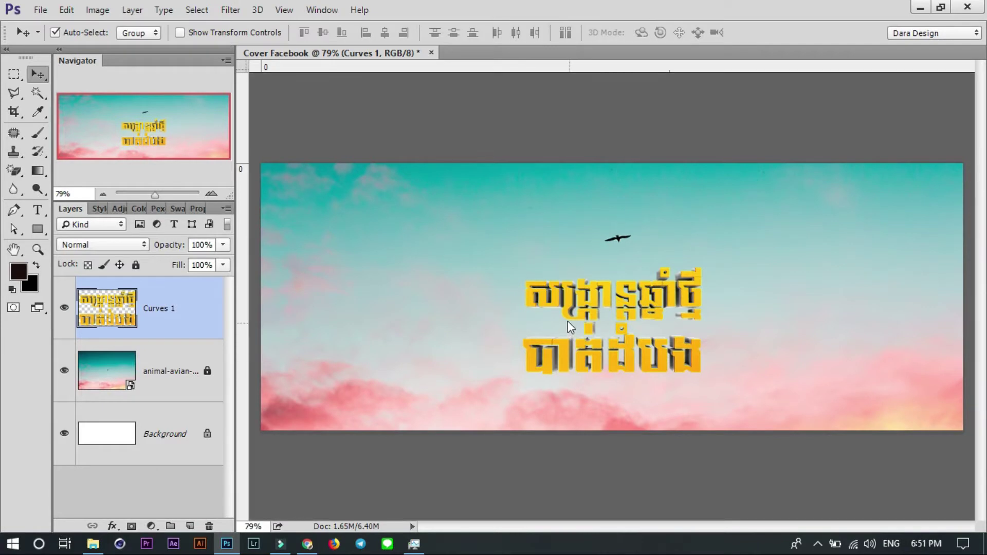
{"action": "left_click", "coordinate": [631, 367]}
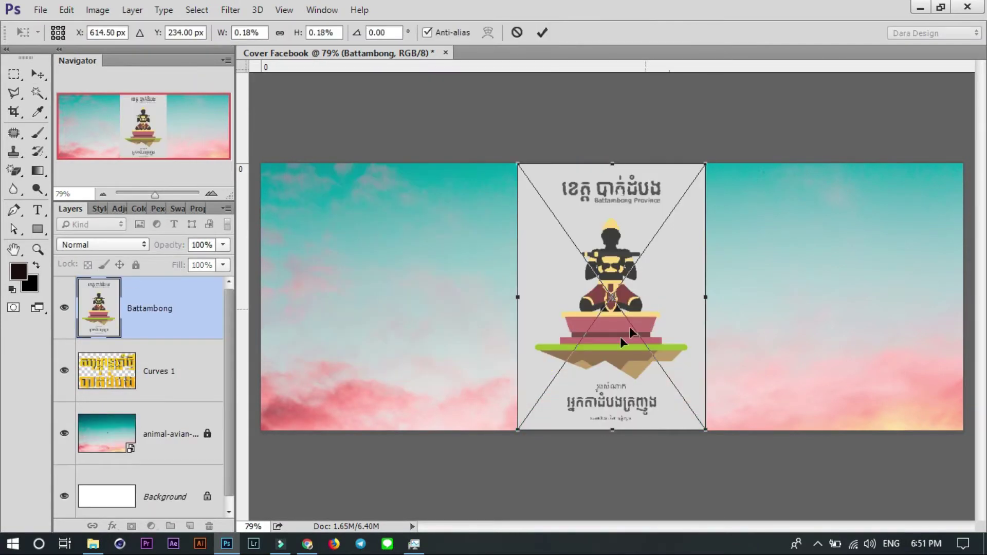
- Commit the Battambong smart object at the cover's centre and minimise Photoshop
{"action": "left_click", "coordinate": [543, 34]}
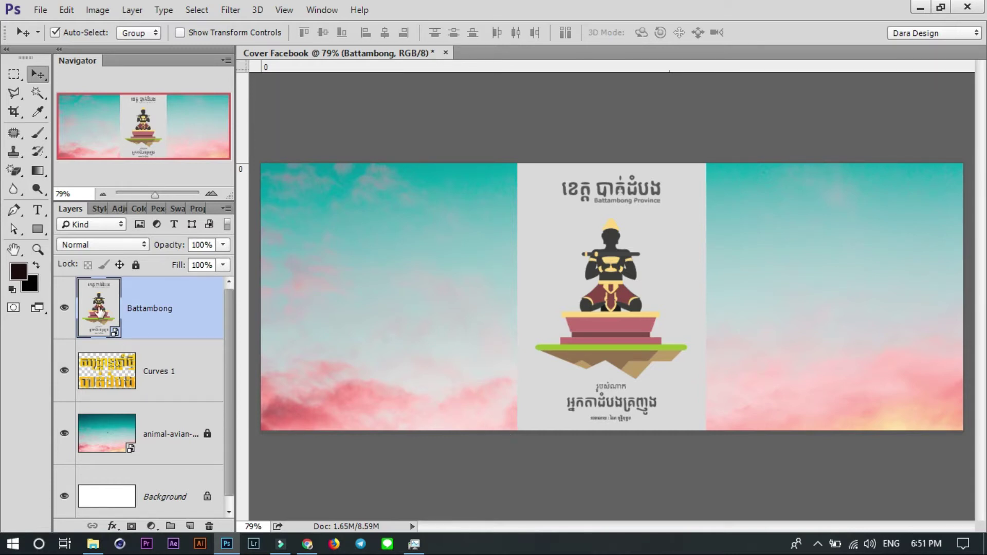
{"action": "left_click", "coordinate": [920, 9]}
- Minimise the remaining windows, close Task Manager and refresh the desktop
{"action": "left_click", "coordinate": [908, 10]}
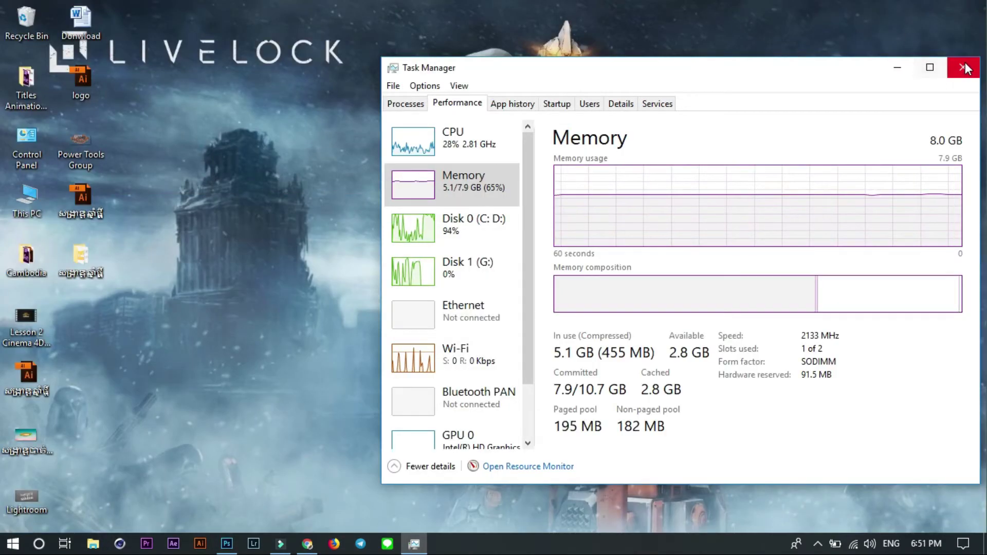
{"action": "left_click", "coordinate": [965, 69]}
{"action": "right_click", "coordinate": [708, 71]}
{"action": "left_click", "coordinate": [769, 120]}
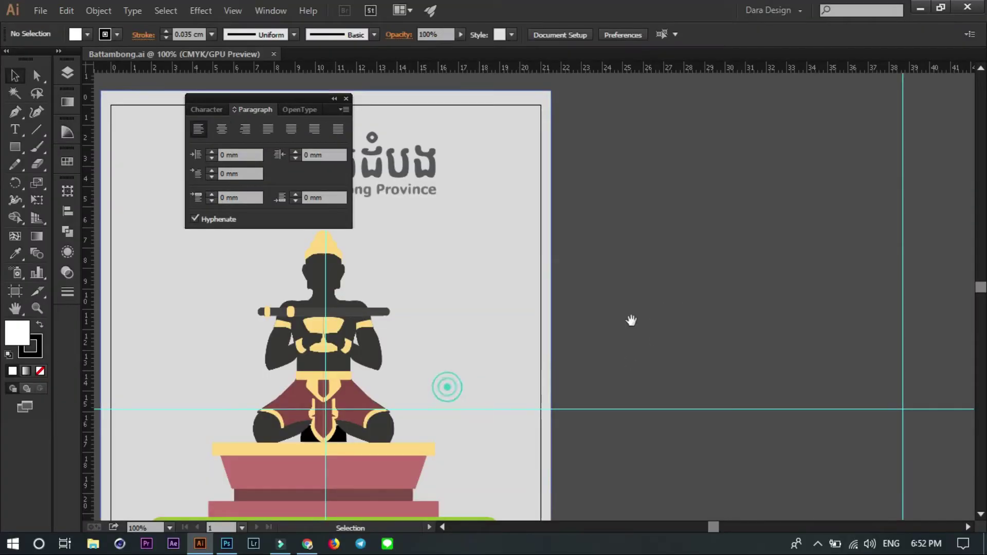
- Delete the grey background rectangle and the Khmer caption text from the Battambong artwork
{"action": "left_click_drag", "start_coordinate": [632, 320], "coordinate": [638, 314]}
{"action": "left_click", "coordinate": [662, 164]}
{"action": "key", "text": "Delete"}
{"action": "left_click_drag", "start_coordinate": [546, 93], "coordinate": [661, 145]}
{"action": "left_click", "coordinate": [648, 260]}
{"action": "scroll", "coordinate": [513, 437], "scroll_direction": "down", "scroll_amount": 5}
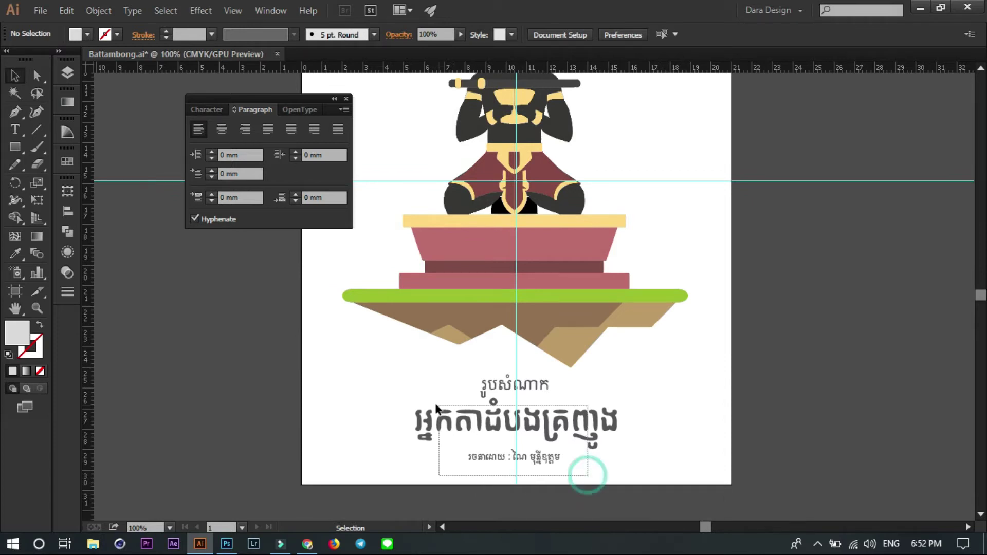
{"action": "left_click_drag", "start_coordinate": [436, 408], "coordinate": [432, 405]}
{"action": "key", "text": "Delete"}
- Select the statue-and-island group and compare it with the pixelated statue in Photoshop
{"action": "left_click", "coordinate": [540, 246]}
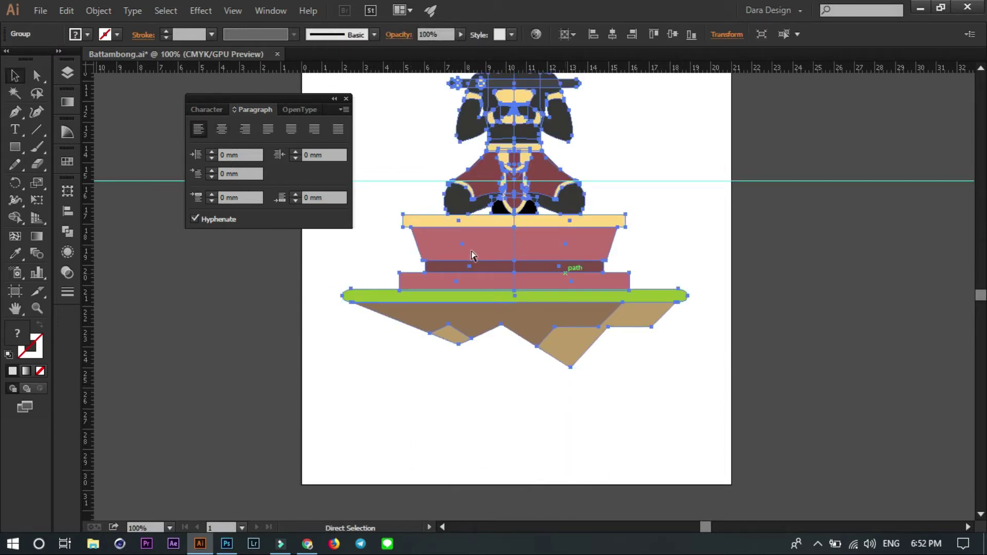
{"action": "key", "text": "alt+Tab"}
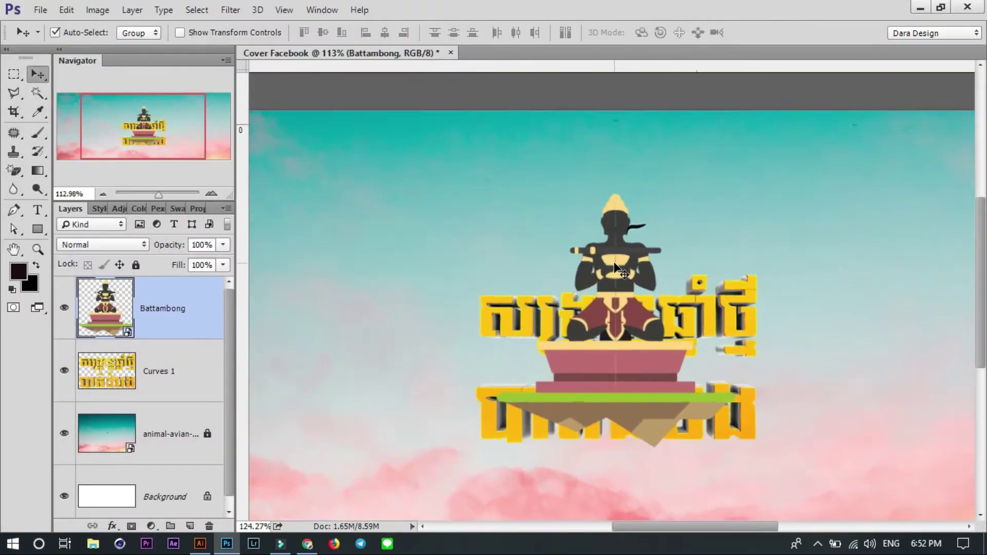
{"action": "scroll", "coordinate": [615, 266], "scroll_direction": "up", "scroll_amount": 5}
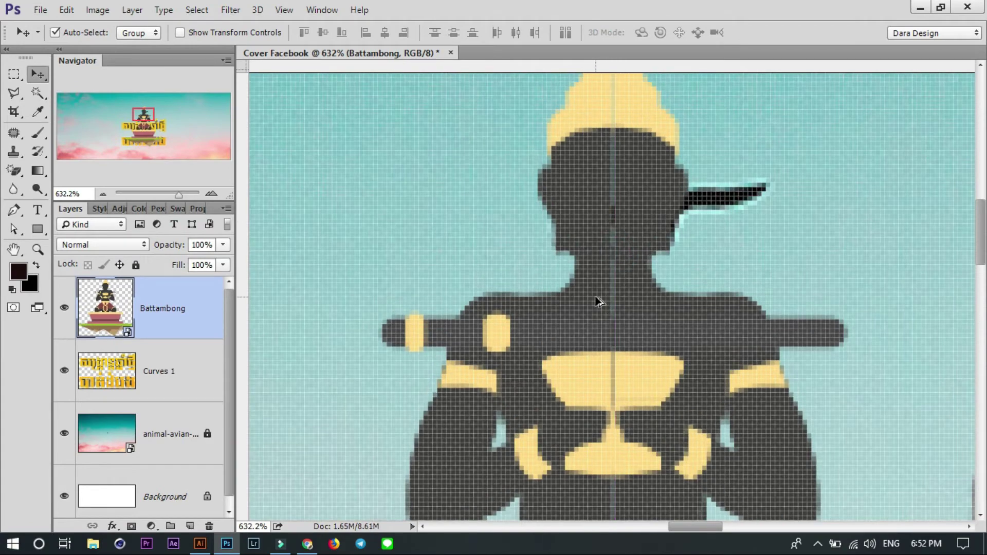
{"action": "key", "text": "alt+Tab"}
- Ungroup the statue artwork through three levels of nested groups
{"action": "right_click", "coordinate": [576, 326]}
{"action": "left_click", "coordinate": [624, 402]}
{"action": "left_click", "coordinate": [662, 368]}
{"action": "right_click", "coordinate": [598, 369]}
{"action": "left_click", "coordinate": [617, 454]}
{"action": "left_click", "coordinate": [651, 352]}
{"action": "left_click", "coordinate": [596, 362]}
{"action": "right_click", "coordinate": [572, 344]}
{"action": "left_click", "coordinate": [638, 427]}
{"action": "scroll", "coordinate": [591, 370], "scroll_direction": "up", "scroll_amount": 4}
- With Direct Selection, shift the chest cup shape's corner point slightly left
{"action": "left_click", "coordinate": [535, 312]}
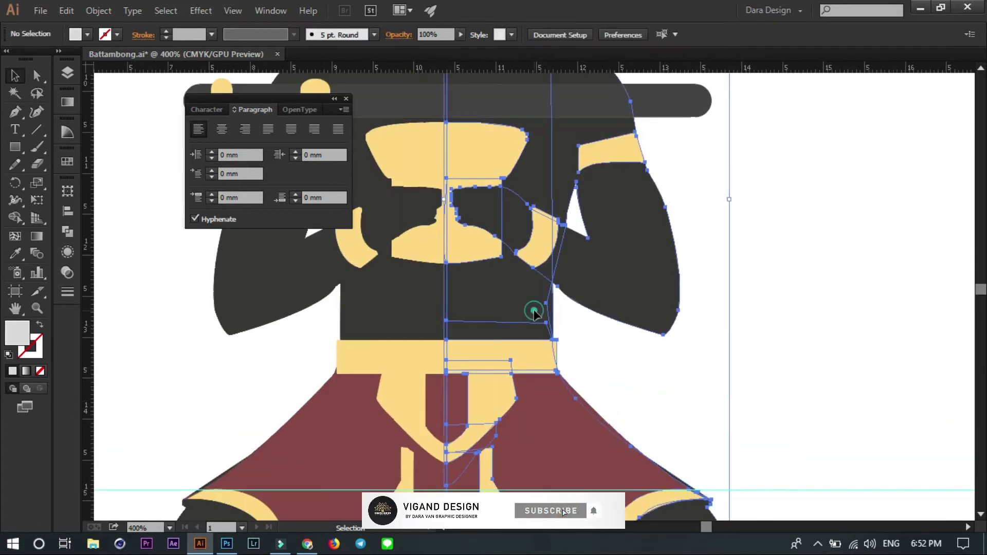
{"action": "scroll", "coordinate": [535, 312], "scroll_direction": "down", "scroll_amount": 3}
{"action": "scroll", "coordinate": [465, 238], "scroll_direction": "up", "scroll_amount": 3}
{"action": "left_click_drag", "start_coordinate": [575, 204], "coordinate": [574, 374]}
{"action": "left_click", "coordinate": [672, 257]}
{"action": "left_click_drag", "start_coordinate": [621, 410], "coordinate": [625, 192]}
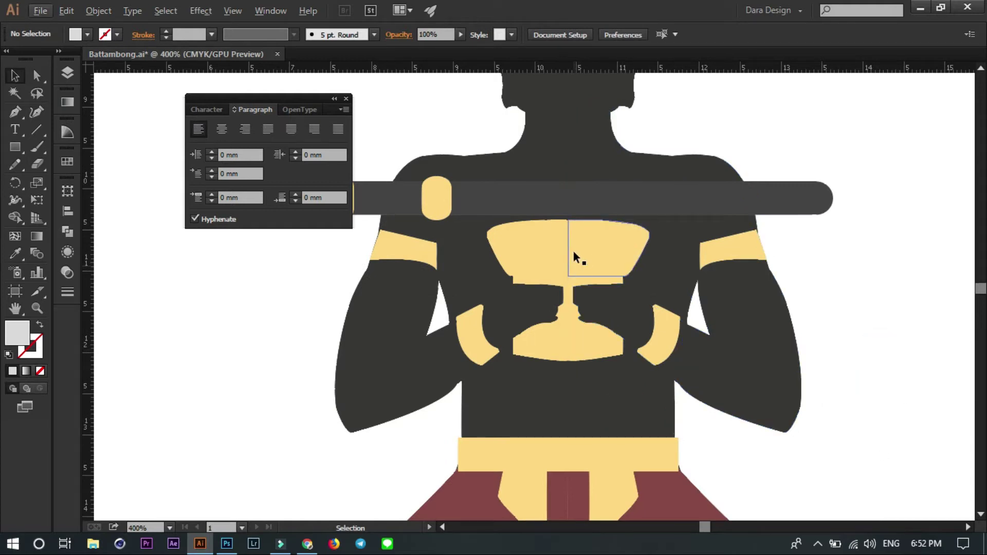
{"action": "key", "text": "a"}
{"action": "scroll", "coordinate": [577, 258], "scroll_direction": "up", "scroll_amount": 5}
{"action": "left_click", "coordinate": [569, 325]}
{"action": "scroll", "coordinate": [545, 345], "scroll_direction": "up", "scroll_amount": 3}
{"action": "mouse_move", "coordinate": [515, 347]}
{"action": "left_mouse_down"}
{"action": "mouse_move", "coordinate": [489, 347]}
{"action": "mouse_move", "coordinate": [567, 492]}
{"action": "left_mouse_up"}
{"action": "scroll", "coordinate": [562, 269], "scroll_direction": "up", "scroll_amount": 10}
{"action": "mouse_move", "coordinate": [273, 120]}
{"action": "left_mouse_down"}
{"action": "mouse_move", "coordinate": [622, 249]}
{"action": "mouse_move", "coordinate": [595, 236]}
{"action": "left_mouse_up"}
{"action": "scroll", "coordinate": [610, 328], "scroll_direction": "down", "scroll_amount": 5}
{"action": "scroll", "coordinate": [637, 302], "scroll_direction": "down", "scroll_amount": 5}
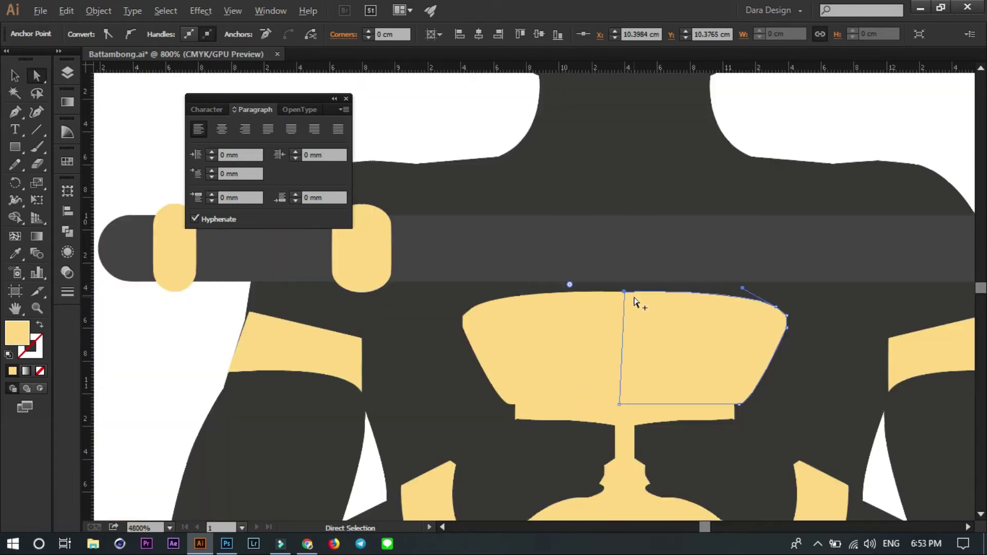
{"action": "scroll", "coordinate": [637, 302], "scroll_direction": "down", "scroll_amount": 3}
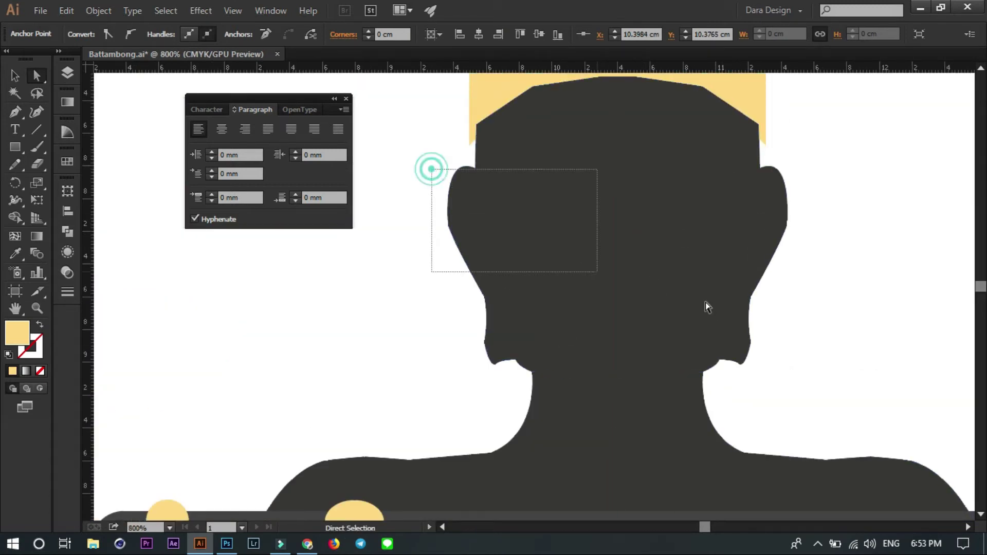
- Unite the statue's head and body into one shape with Pathfinder
{"action": "left_click_drag", "start_coordinate": [706, 307], "coordinate": [783, 349]}
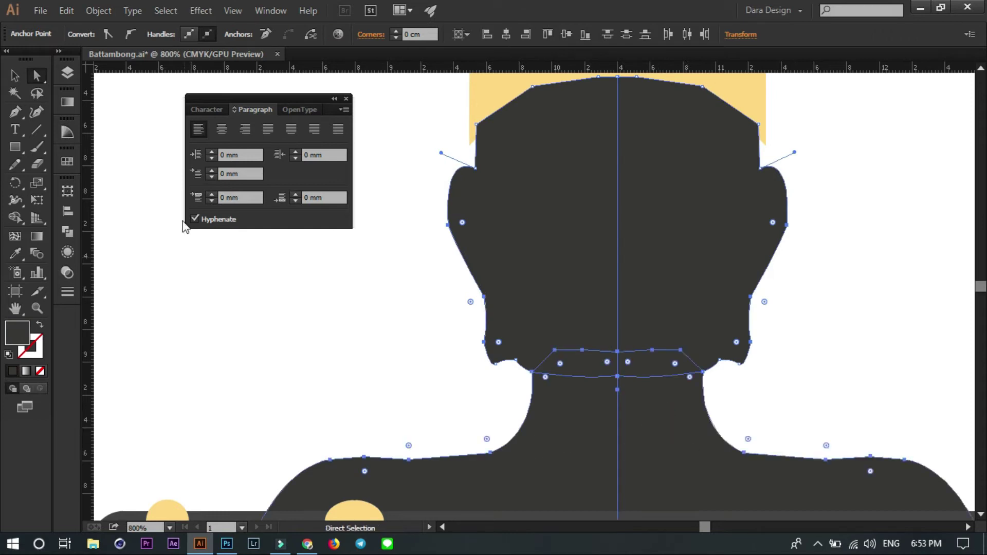
{"action": "left_click", "coordinate": [67, 253]}
{"action": "left_click", "coordinate": [96, 213]}
{"action": "left_click", "coordinate": [821, 296]}
{"action": "left_click", "coordinate": [638, 241]}
- Ungroup the hair shapes and select the left half of the headdress
{"action": "key", "text": "v"}
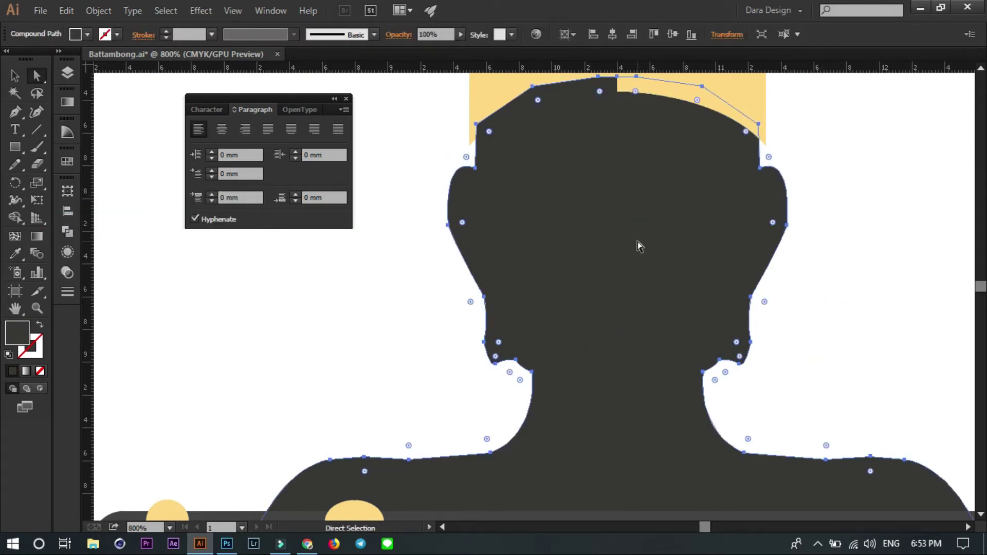
{"action": "left_click_drag", "start_coordinate": [637, 242], "coordinate": [596, 430]}
{"action": "key", "text": "a"}
{"action": "left_click", "coordinate": [520, 317]}
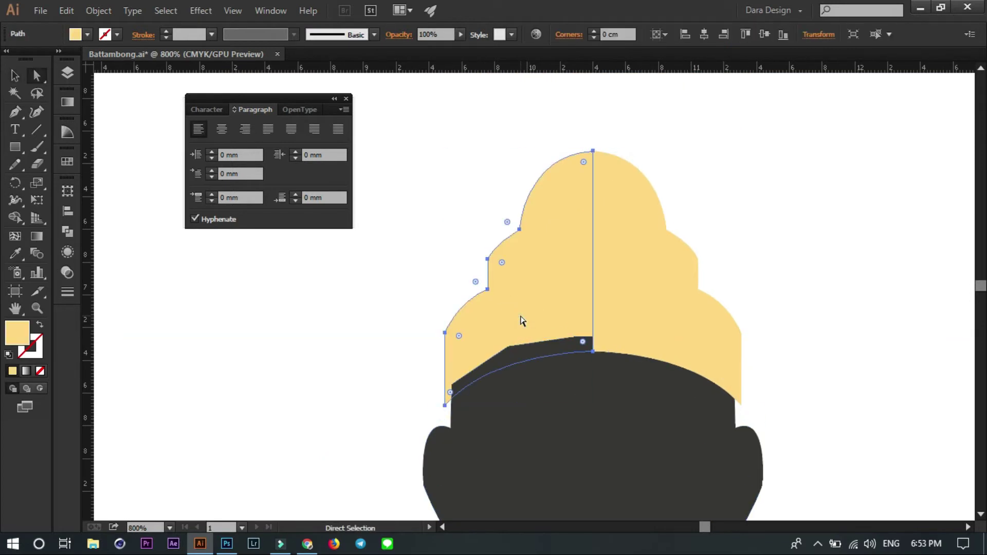
{"action": "key", "text": "F7"}
{"action": "left_click", "coordinate": [15, 76]}
{"action": "left_click", "coordinate": [503, 308]}
{"action": "right_click", "coordinate": [546, 262]}
{"action": "left_click", "coordinate": [586, 340]}
{"action": "key", "text": "ctrl+z"}
{"action": "right_click", "coordinate": [555, 273]}
{"action": "left_click", "coordinate": [587, 344]}
{"action": "left_click", "coordinate": [546, 280]}
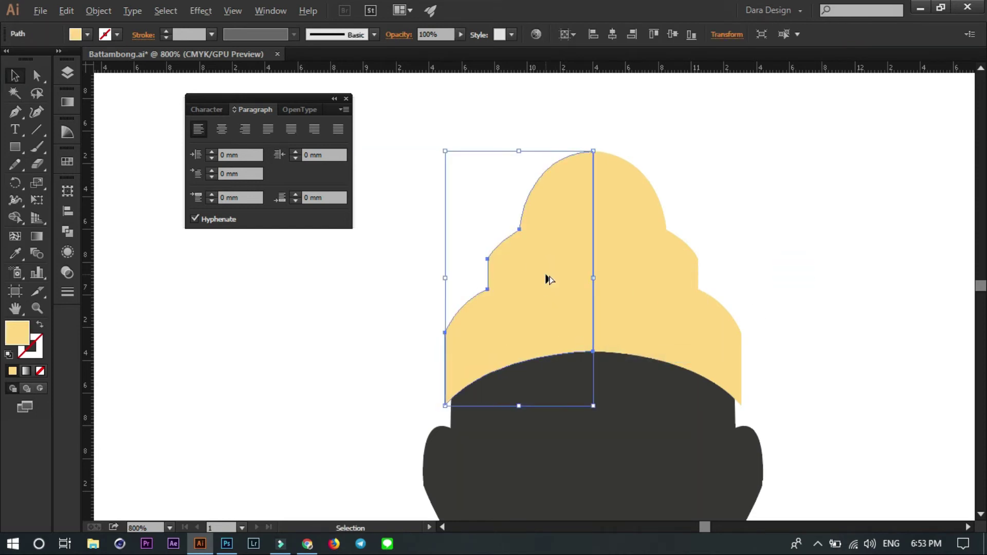
- Fit the whole artboard, reselect the statue group and zoom into the lap drapery
{"action": "key", "text": "ctrl+0"}
{"action": "scroll", "coordinate": [516, 362], "scroll_direction": "up", "scroll_amount": 2}
{"action": "left_click", "coordinate": [556, 360]}
{"action": "right_click", "coordinate": [554, 356]}
{"action": "left_click", "coordinate": [782, 403]}
{"action": "left_click", "coordinate": [566, 351]}
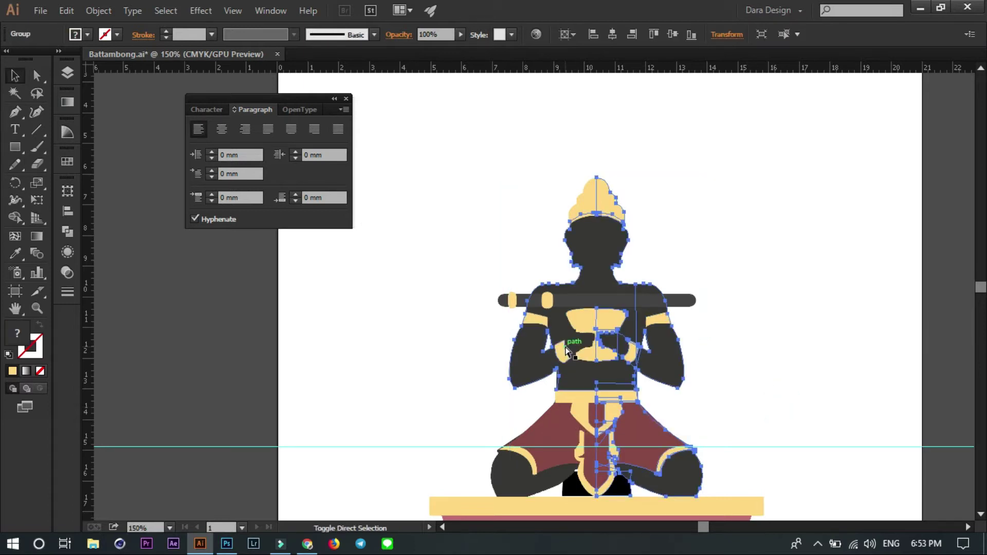
{"action": "left_click", "coordinate": [654, 521]}
- Unite the two halves of the yellow V-shaped flap below the belt
{"action": "scroll", "coordinate": [641, 283], "scroll_direction": "up", "scroll_amount": 4}
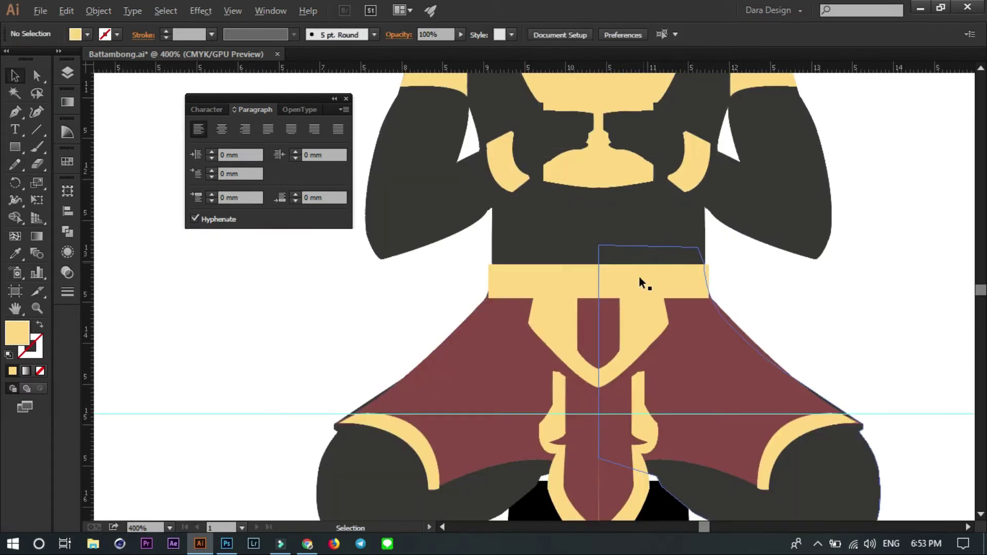
{"action": "scroll", "coordinate": [661, 261], "scroll_direction": "up", "scroll_amount": 4}
{"action": "key", "text": "a"}
{"action": "scroll", "coordinate": [669, 293], "scroll_direction": "up", "scroll_amount": 2}
{"action": "left_click", "coordinate": [676, 326]}
{"action": "scroll", "coordinate": [697, 430], "scroll_direction": "up", "scroll_amount": 4}
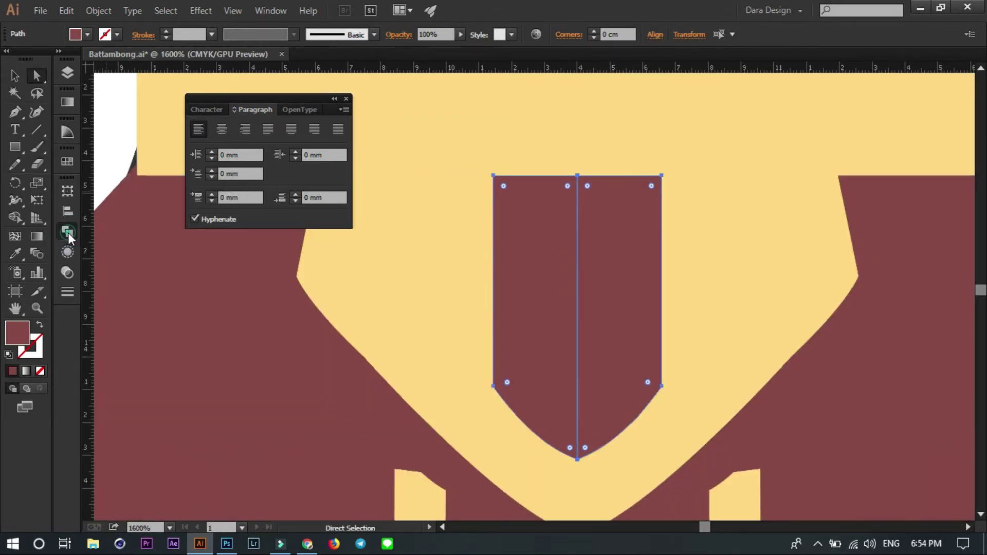
{"action": "left_click", "coordinate": [69, 234]}
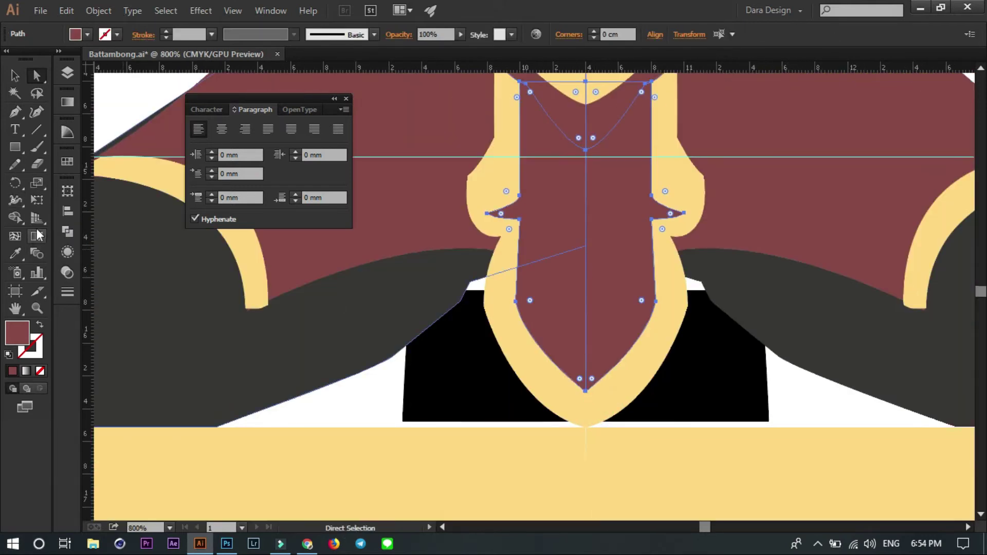
{"action": "left_click", "coordinate": [67, 231]}
{"action": "scroll", "coordinate": [574, 303], "scroll_direction": "up", "scroll_amount": 3}
{"action": "left_click", "coordinate": [540, 254]}
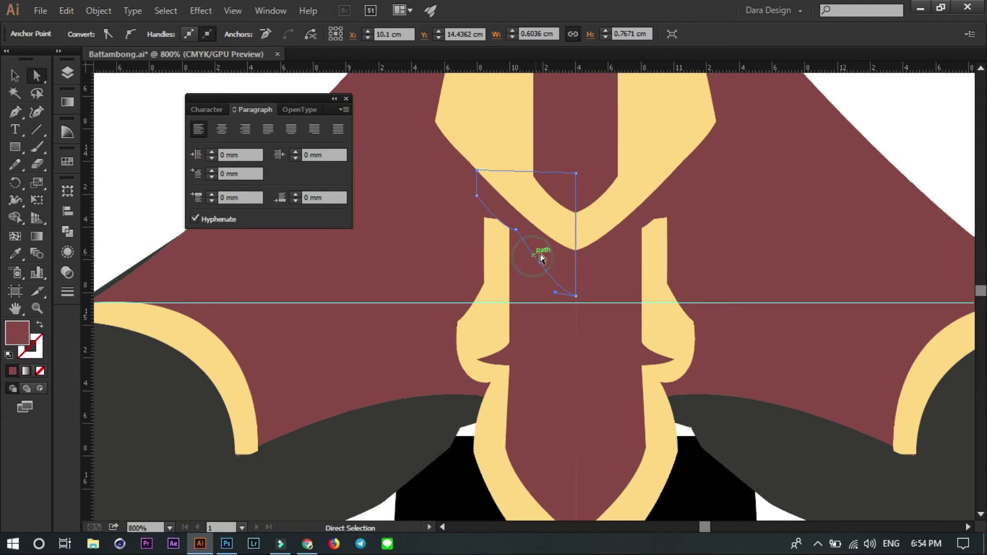
{"action": "left_click", "coordinate": [65, 232]}
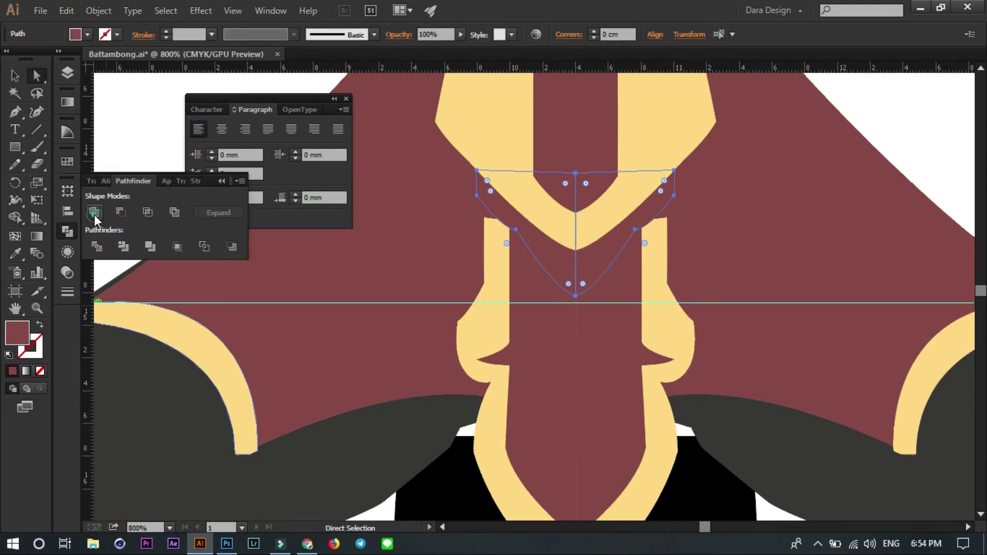
{"action": "left_click", "coordinate": [622, 280]}
- Make the yellow flap and inner maroon slot a compound path (Ctrl+8)
{"action": "scroll", "coordinate": [566, 360], "scroll_direction": "up", "scroll_amount": 1}
{"action": "left_click", "coordinate": [546, 411]}
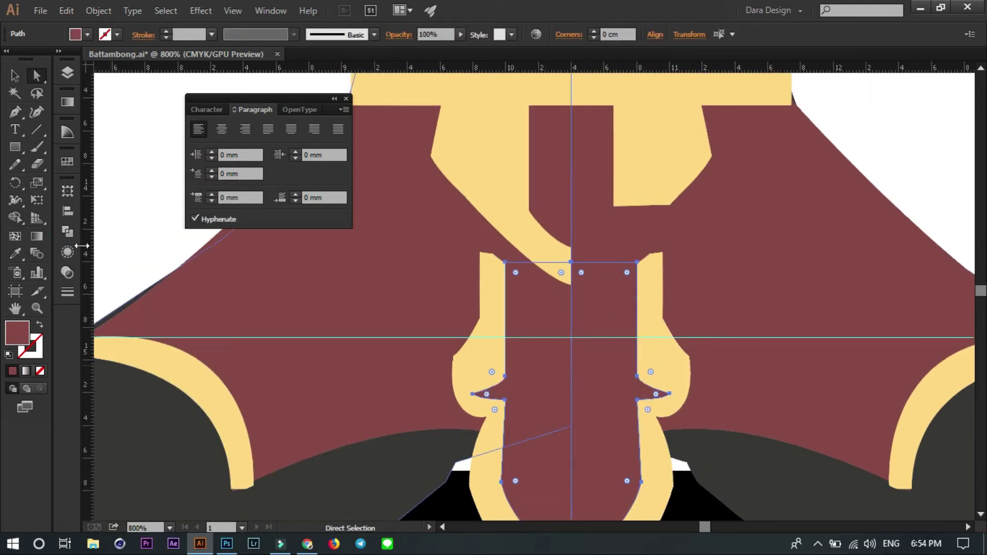
{"action": "left_click", "coordinate": [67, 232]}
{"action": "left_click", "coordinate": [643, 231]}
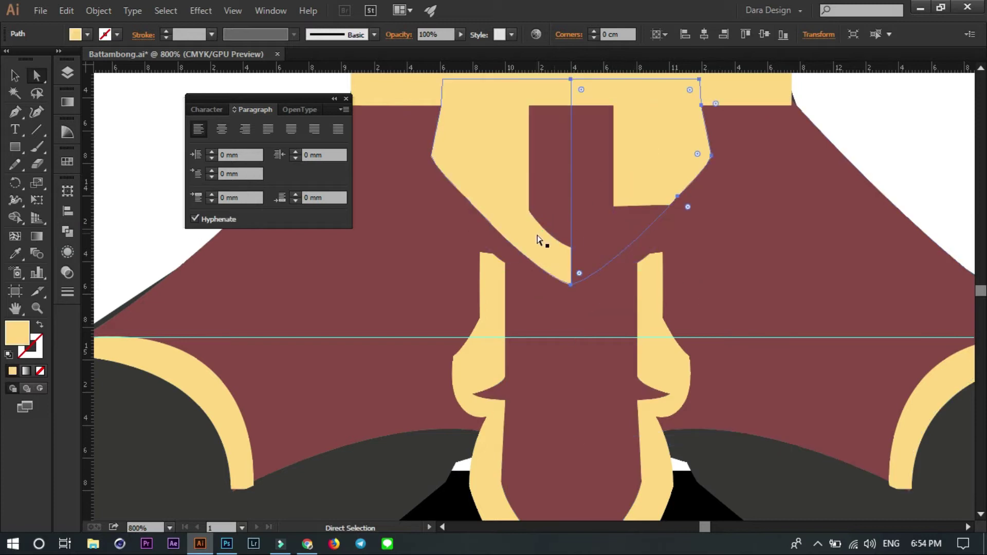
{"action": "left_click", "coordinate": [532, 206], "text": "shift"}
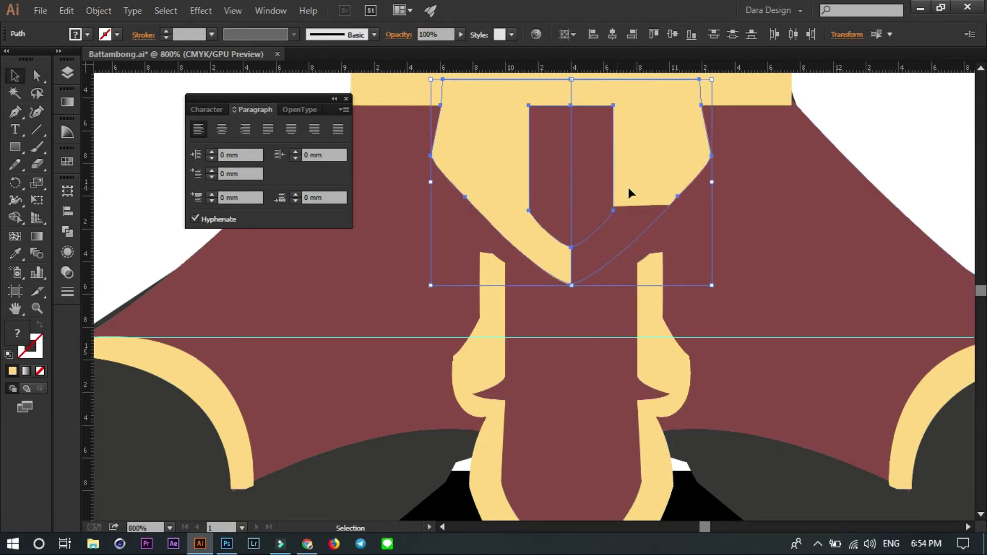
{"action": "key", "text": "v"}
{"action": "right_click", "coordinate": [637, 224]}
{"action": "right_click", "coordinate": [660, 165]}
{"action": "left_click", "coordinate": [694, 239]}
{"action": "left_click", "coordinate": [882, 143]}
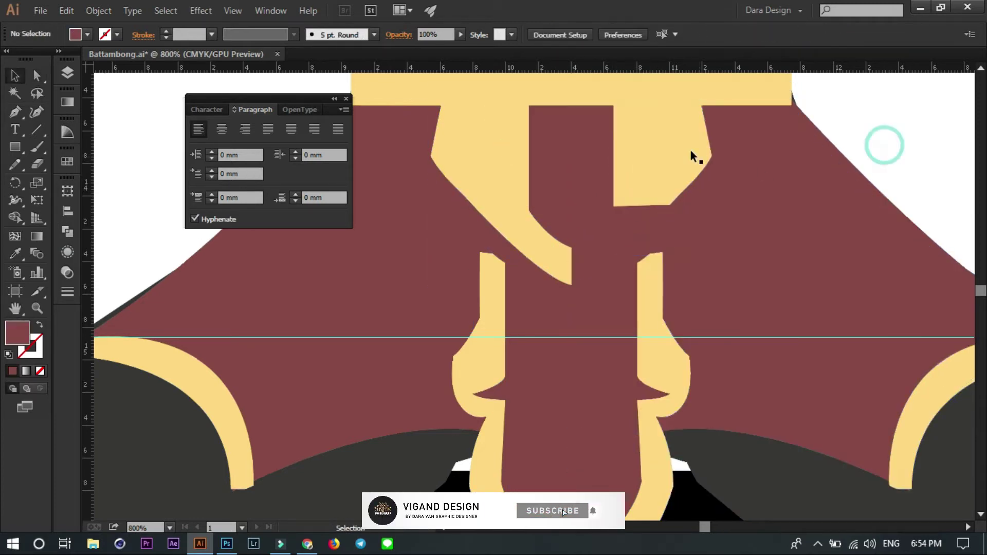
{"action": "left_click", "coordinate": [471, 147]}
{"action": "left_click", "coordinate": [532, 169], "text": "shift"}
{"action": "key", "text": "ctrl+8"}
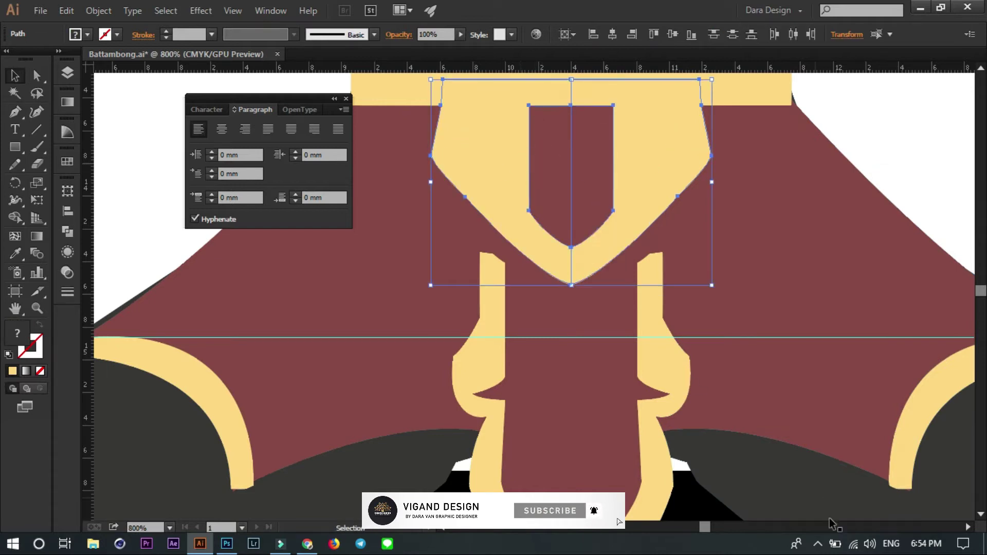
{"action": "left_click", "coordinate": [818, 544]}
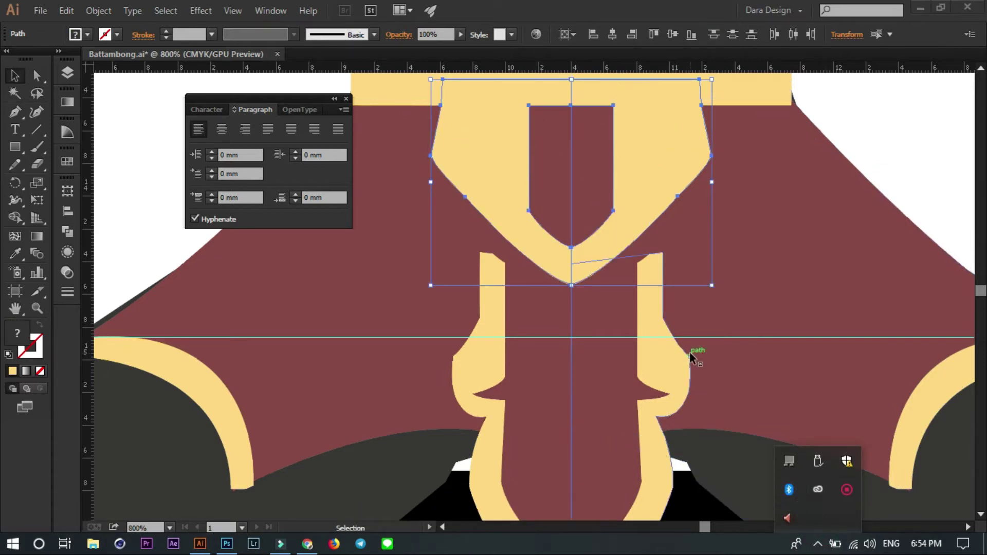
{"action": "key", "text": "super+i"}
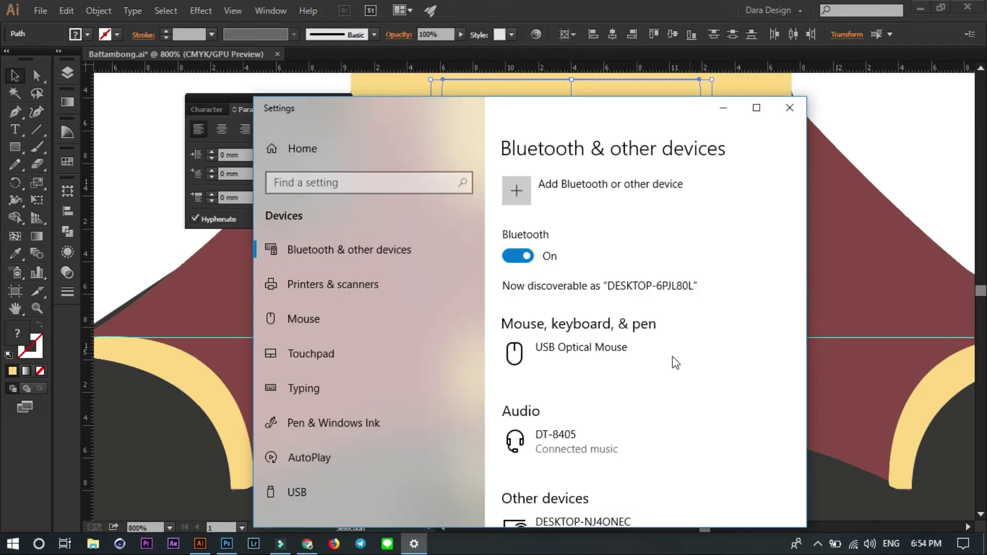
{"action": "left_click", "coordinate": [635, 452]}
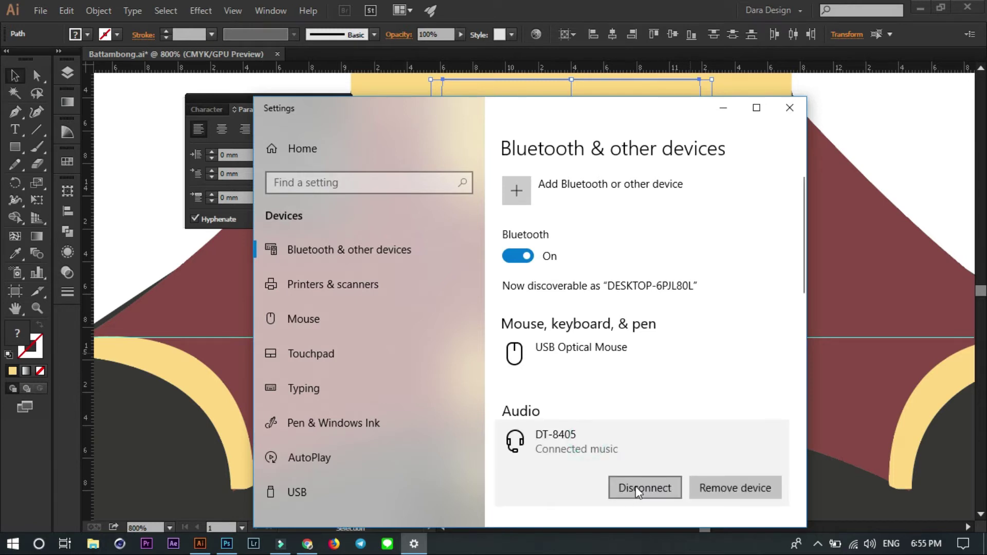
{"action": "left_click", "coordinate": [790, 107]}
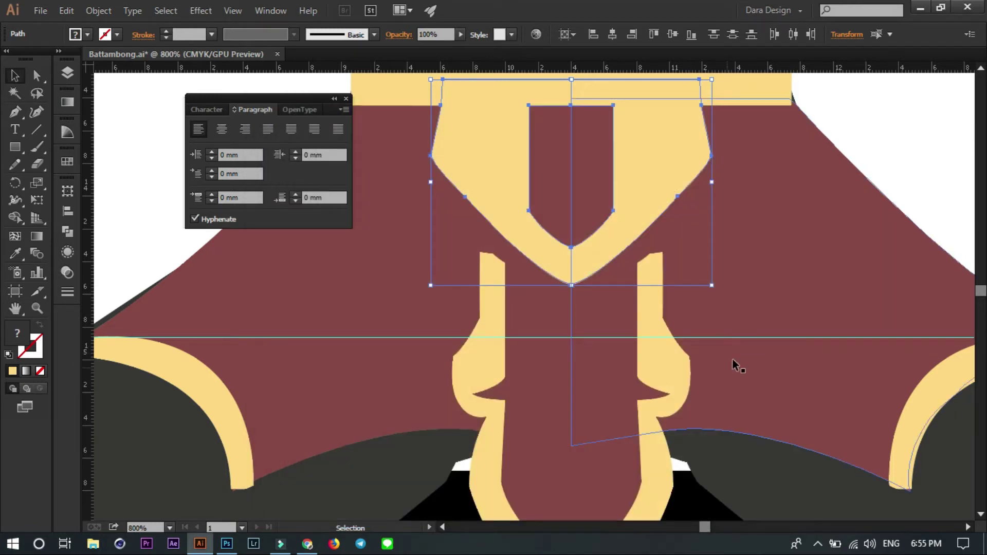
- Drag the yellow flap tip's edge anchor onto the centre seam
{"action": "scroll", "coordinate": [739, 363], "scroll_direction": "down", "scroll_amount": 3}
{"action": "scroll", "coordinate": [745, 269], "scroll_direction": "down", "scroll_amount": 2}
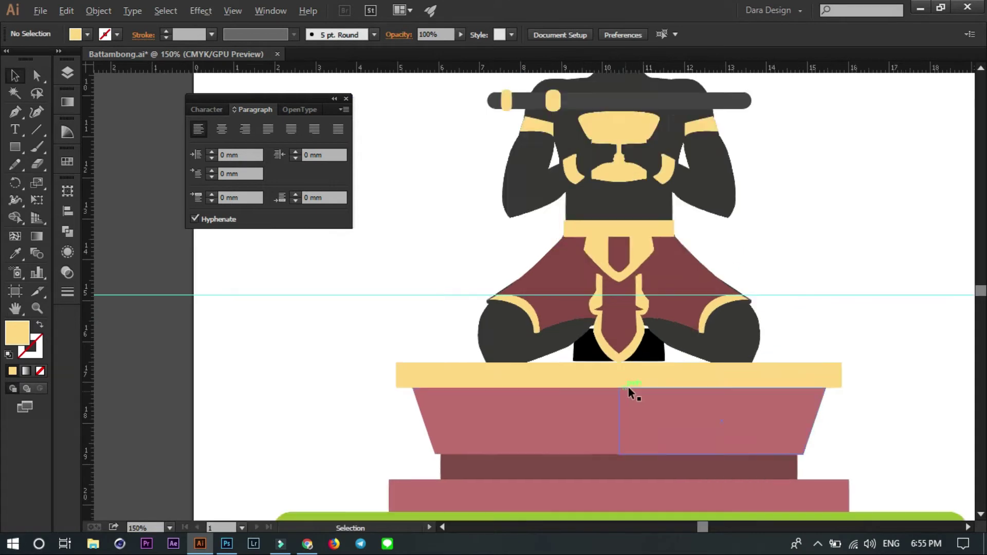
{"action": "scroll", "coordinate": [633, 392], "scroll_direction": "up", "scroll_amount": 10}
{"action": "key", "text": "a"}
{"action": "left_click", "coordinate": [67, 231]}
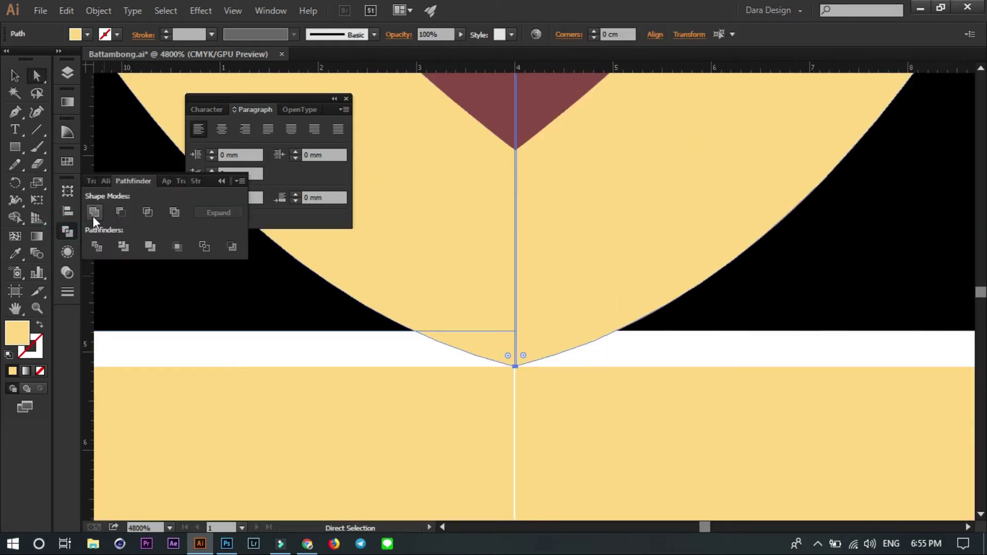
{"action": "scroll", "coordinate": [544, 329], "scroll_direction": "down", "scroll_amount": 2}
{"action": "left_click", "coordinate": [544, 329]}
{"action": "left_click", "coordinate": [500, 323]}
{"action": "scroll", "coordinate": [540, 225], "scroll_direction": "up", "scroll_amount": 3}
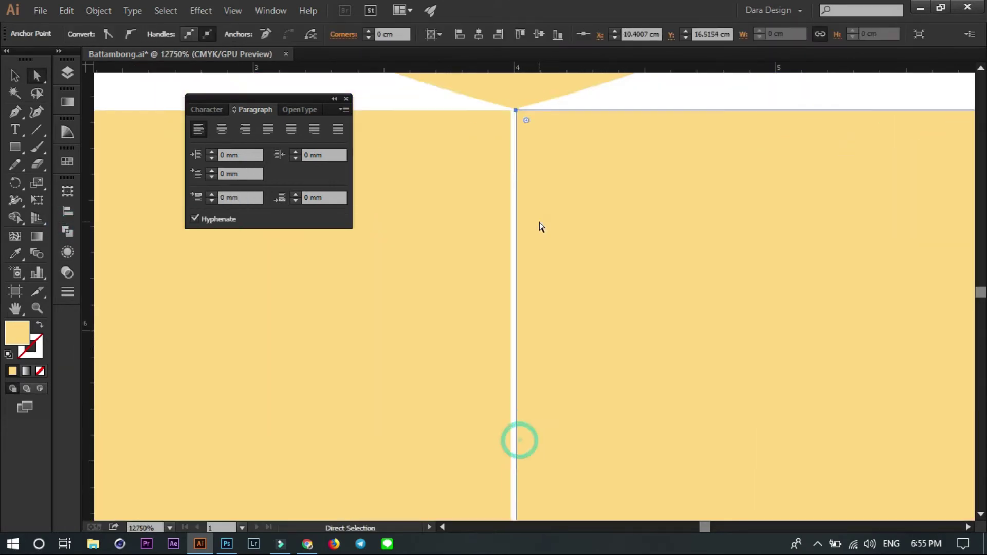
{"action": "scroll", "coordinate": [573, 249], "scroll_direction": "up", "scroll_amount": 2}
{"action": "scroll", "coordinate": [511, 230], "scroll_direction": "up", "scroll_amount": 5}
{"action": "left_click", "coordinate": [774, 320]}
{"action": "left_click_drag", "start_coordinate": [774, 320], "coordinate": [751, 320]}
- Move the maroon pedestal tier's corner anchor onto the centre line to close the gap
{"action": "left_click", "coordinate": [749, 353]}
{"action": "left_click", "coordinate": [751, 324]}
{"action": "scroll", "coordinate": [683, 229], "scroll_direction": "down", "scroll_amount": 3}
{"action": "scroll", "coordinate": [683, 230], "scroll_direction": "down", "scroll_amount": 1}
{"action": "mouse_move", "coordinate": [703, 360]}
{"action": "left_mouse_down"}
{"action": "mouse_move", "coordinate": [717, 359]}
{"action": "mouse_move", "coordinate": [702, 360]}
{"action": "left_mouse_up"}
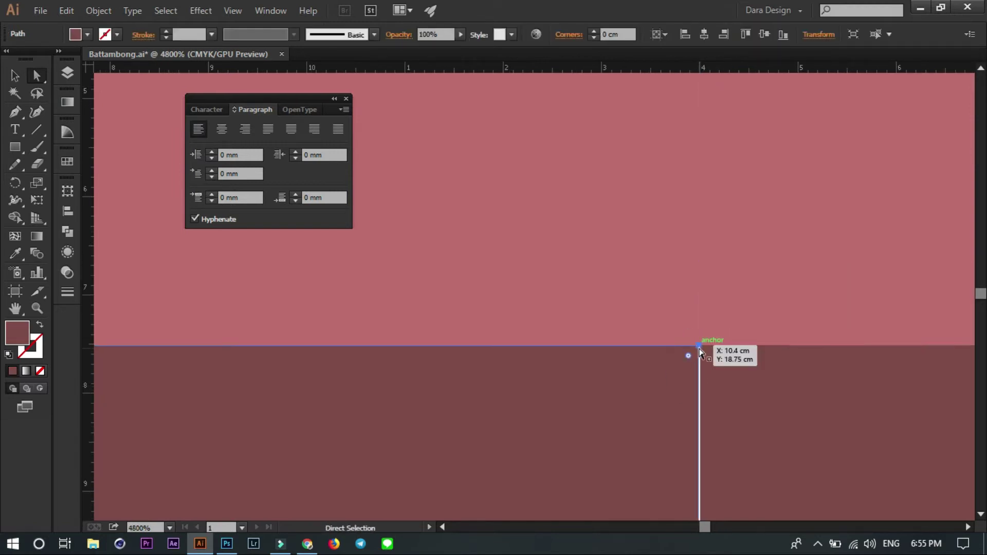
{"action": "scroll", "coordinate": [684, 319], "scroll_direction": "down", "scroll_amount": 6}
{"action": "scroll", "coordinate": [668, 305], "scroll_direction": "up", "scroll_amount": 1}
{"action": "left_click_drag", "start_coordinate": [672, 254], "coordinate": [672, 249]}
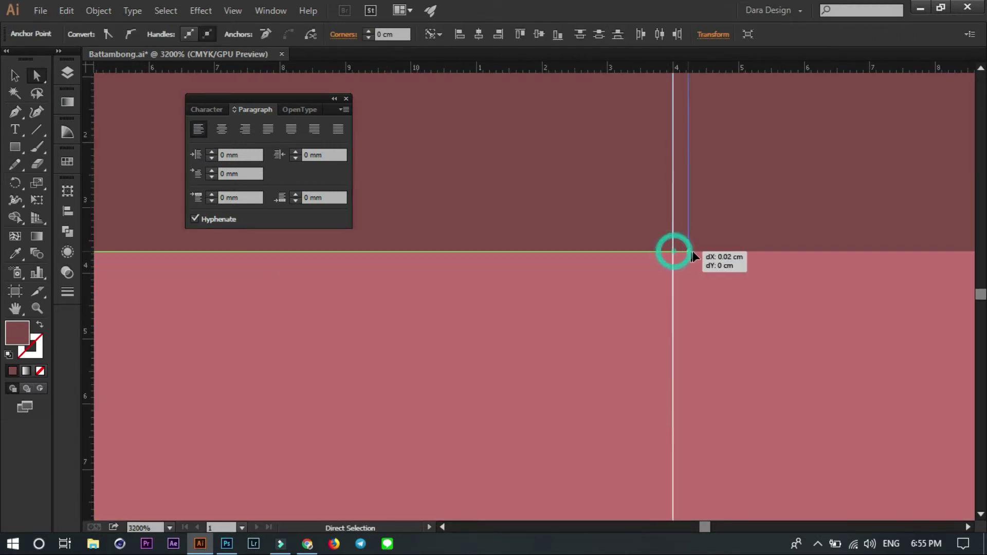
- Select both corner anchors of the lighter pink tier along the seam
{"action": "scroll", "coordinate": [672, 249], "scroll_direction": "up", "scroll_amount": 2}
{"action": "left_click", "coordinate": [654, 267]}
{"action": "left_click", "coordinate": [667, 219]}
{"action": "scroll", "coordinate": [668, 309], "scroll_direction": "down", "scroll_amount": 2}
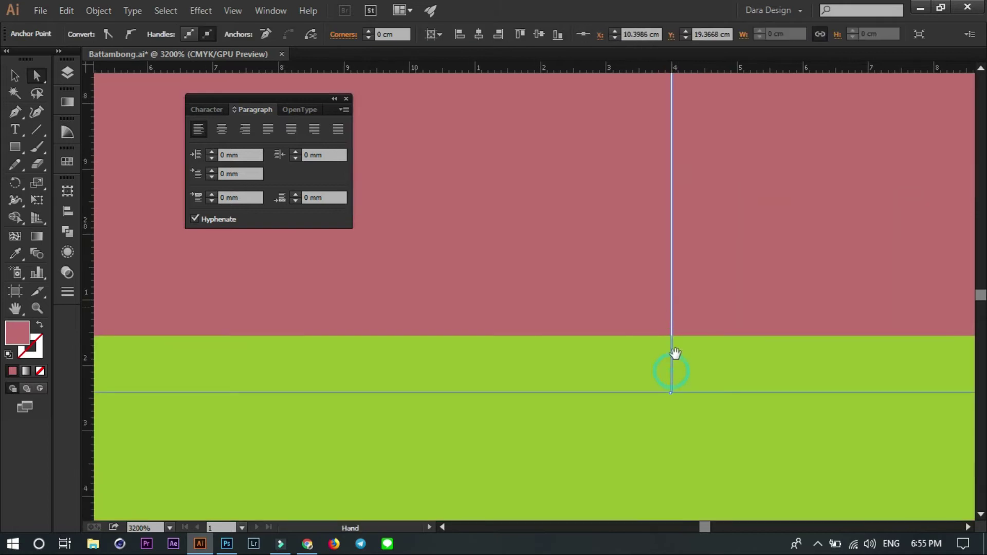
{"action": "left_click", "coordinate": [672, 392], "text": "shift"}
{"action": "scroll", "coordinate": [690, 379], "scroll_direction": "down", "scroll_amount": 1}
{"action": "scroll", "coordinate": [690, 379], "scroll_direction": "down", "scroll_amount": 3}
- Deselect everything and close the Battambong document
{"action": "key", "text": "v"}
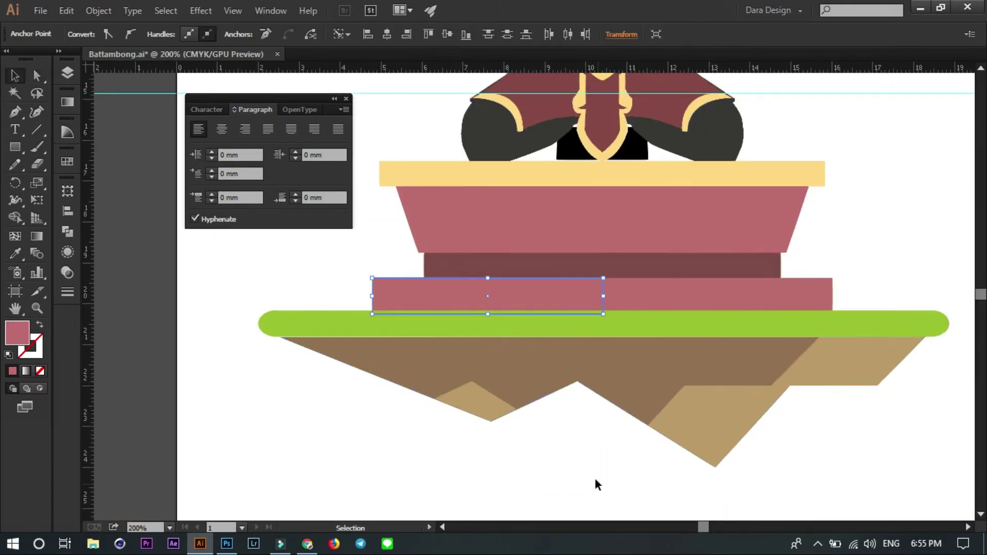
{"action": "scroll", "coordinate": [595, 483], "scroll_direction": "down", "scroll_amount": 3}
{"action": "left_click", "coordinate": [682, 356]}
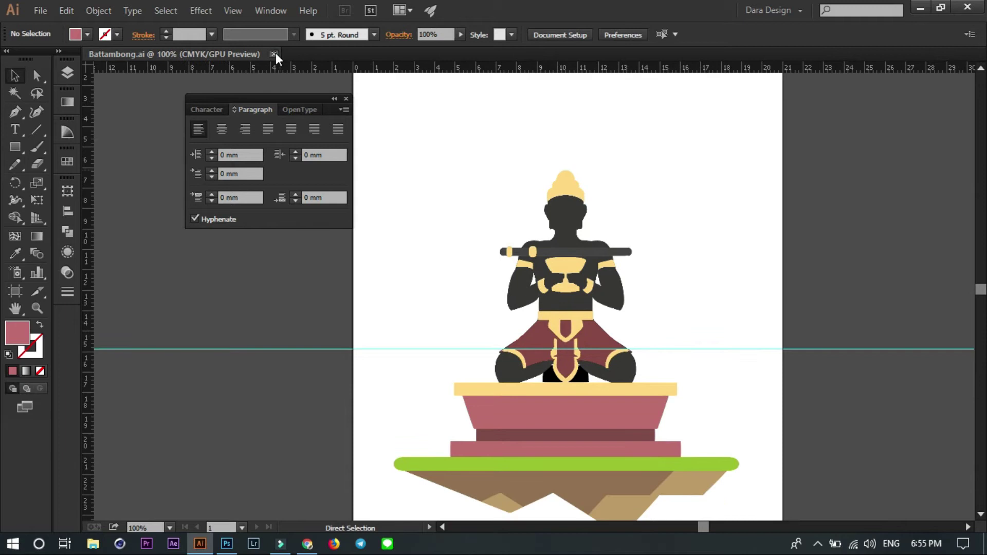
{"action": "left_click", "coordinate": [278, 54]}
- Check the statue on the Photoshop cover, then return to Illustrator
{"action": "key", "text": "alt+Tab"}
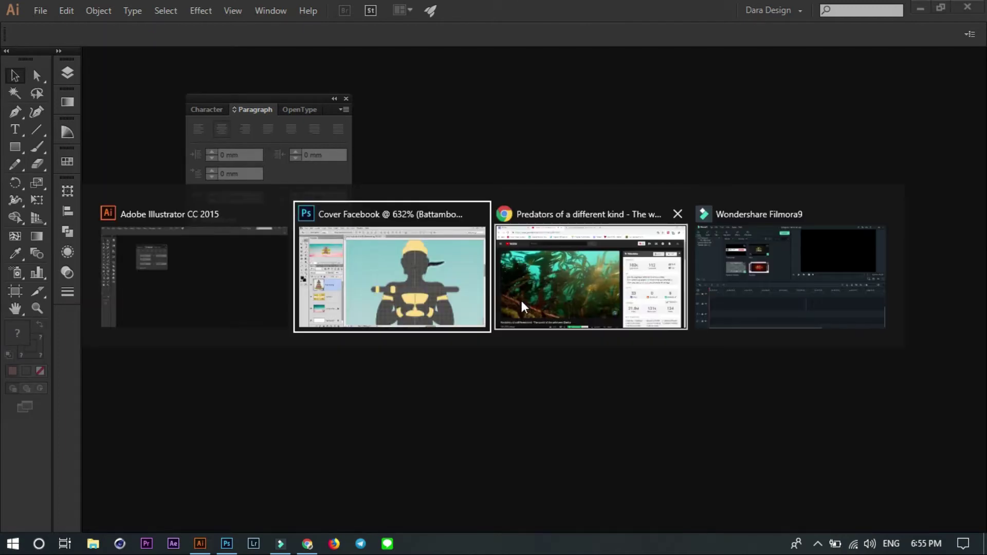
{"action": "scroll", "coordinate": [617, 211], "scroll_direction": "down", "scroll_amount": 2}
{"action": "scroll", "coordinate": [603, 164], "scroll_direction": "up", "scroll_amount": 2}
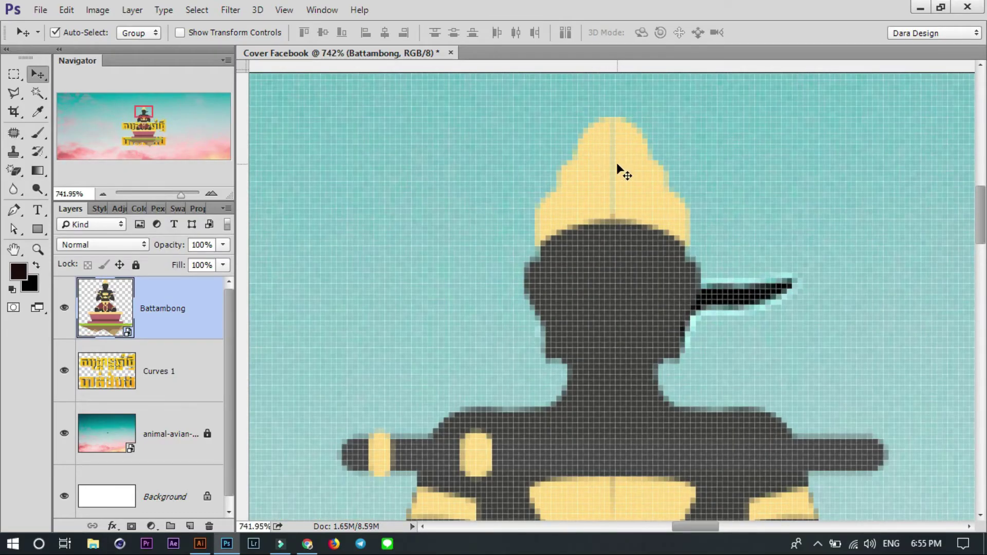
{"action": "key", "text": "alt+Tab"}
{"action": "scroll", "coordinate": [572, 161], "scroll_direction": "up", "scroll_amount": 5}
- Select both headdress halves and Unite them in Pathfinder, keeping the Battambong document open
{"action": "key", "text": "a"}
{"action": "left_click", "coordinate": [624, 159]}
{"action": "scroll", "coordinate": [639, 186], "scroll_direction": "down", "scroll_amount": 3}
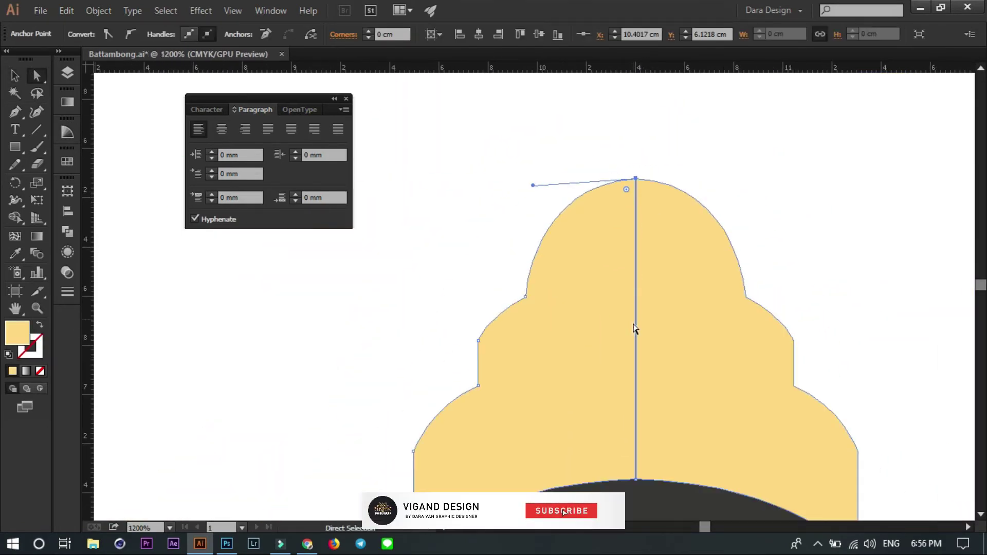
{"action": "key", "text": "ctrl+shift+a"}
{"action": "key", "text": "ctrl+a"}
{"action": "left_click", "coordinate": [67, 231]}
{"action": "left_click", "coordinate": [100, 227]}
{"action": "left_click", "coordinate": [436, 311]}
{"action": "left_click", "coordinate": [283, 54]}
{"action": "left_click", "coordinate": [492, 296]}
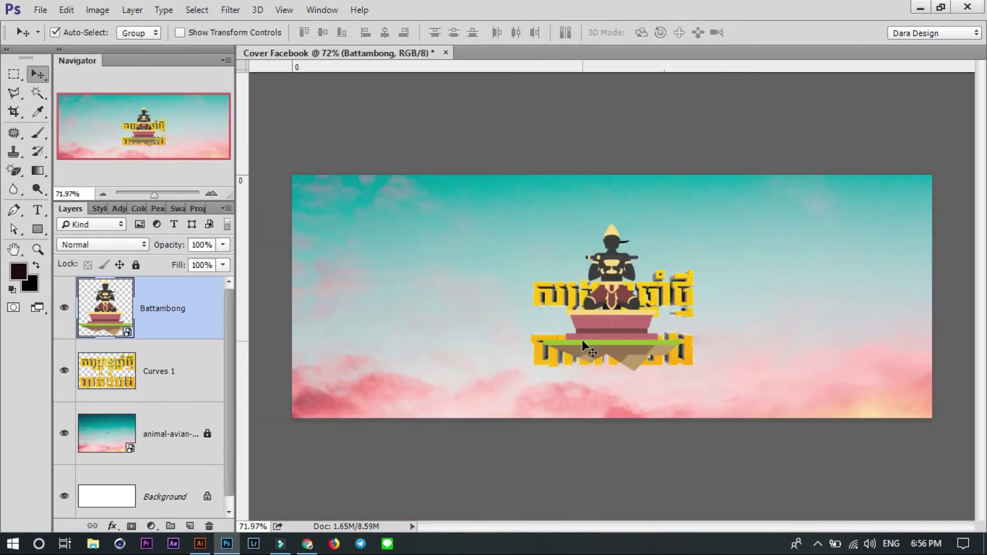
- Stack the Khmer title above the statue, raise the statue, and shrink the title to about three-quarters
{"action": "key", "text": "ctrl+plus"}
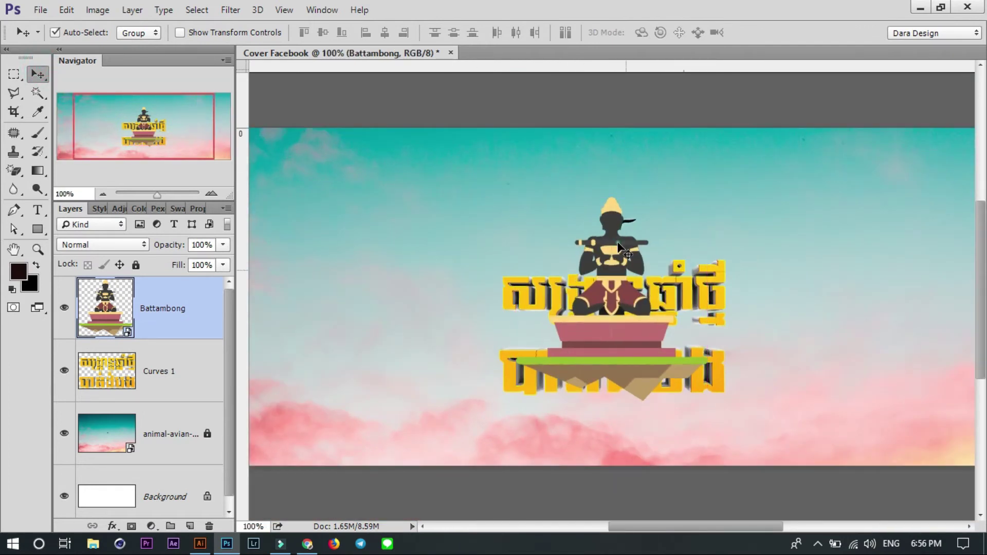
{"action": "left_click_drag", "start_coordinate": [154, 371], "coordinate": [154, 298]}
{"action": "left_click_drag", "start_coordinate": [621, 234], "coordinate": [623, 194]}
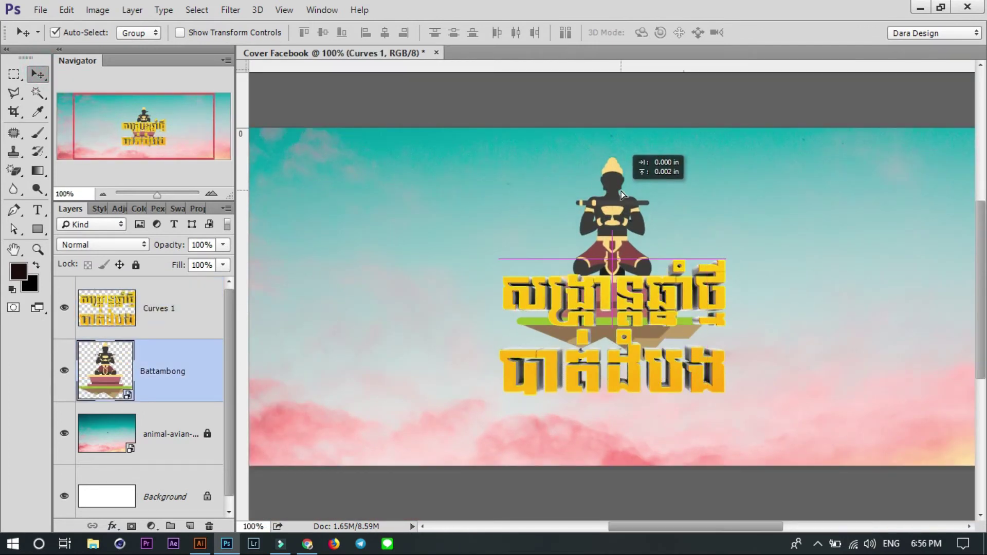
{"action": "left_click", "coordinate": [684, 386]}
{"action": "key", "text": "ctrl+t"}
{"action": "mouse_move", "coordinate": [725, 394]}
{"action": "left_mouse_down"}
{"action": "mouse_move", "coordinate": [692, 388]}
{"action": "mouse_move", "coordinate": [672, 346]}
{"action": "mouse_move", "coordinate": [664, 355]}
{"action": "left_mouse_up"}
{"action": "key", "text": "Return"}
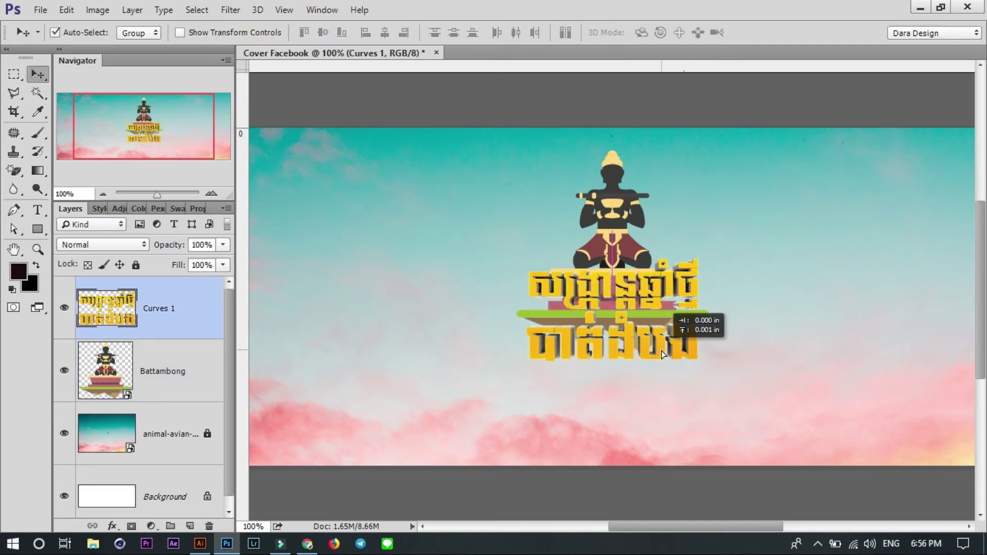
- Move the statue and title together toward the canvas centre
{"action": "scroll", "coordinate": [644, 287], "scroll_direction": "up", "scroll_amount": 3}
{"action": "left_click", "coordinate": [631, 295], "text": "shift"}
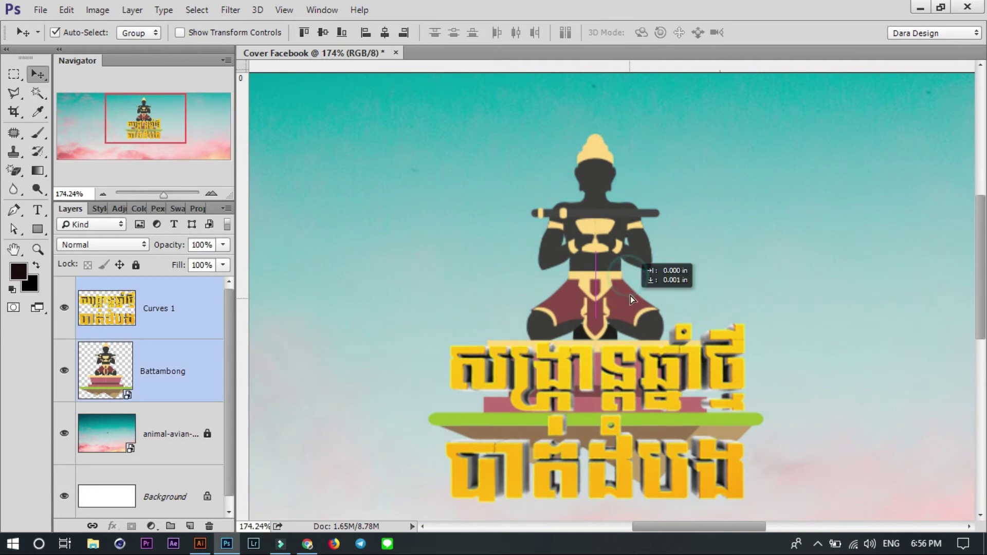
{"action": "scroll", "coordinate": [631, 295], "scroll_direction": "down", "scroll_amount": 3}
{"action": "left_click_drag", "start_coordinate": [627, 289], "coordinate": [630, 323]}
{"action": "scroll", "coordinate": [625, 317], "scroll_direction": "up", "scroll_amount": 1}
{"action": "left_click", "coordinate": [686, 248]}
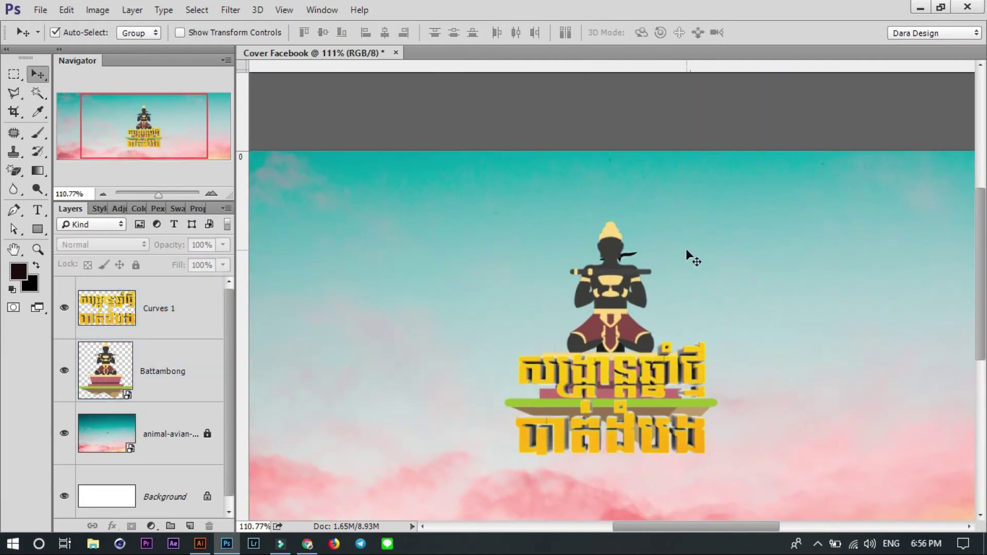
- Rasterize the sky photo layer and patch out the stray bird beside the statue
{"action": "right_click", "coordinate": [178, 434]}
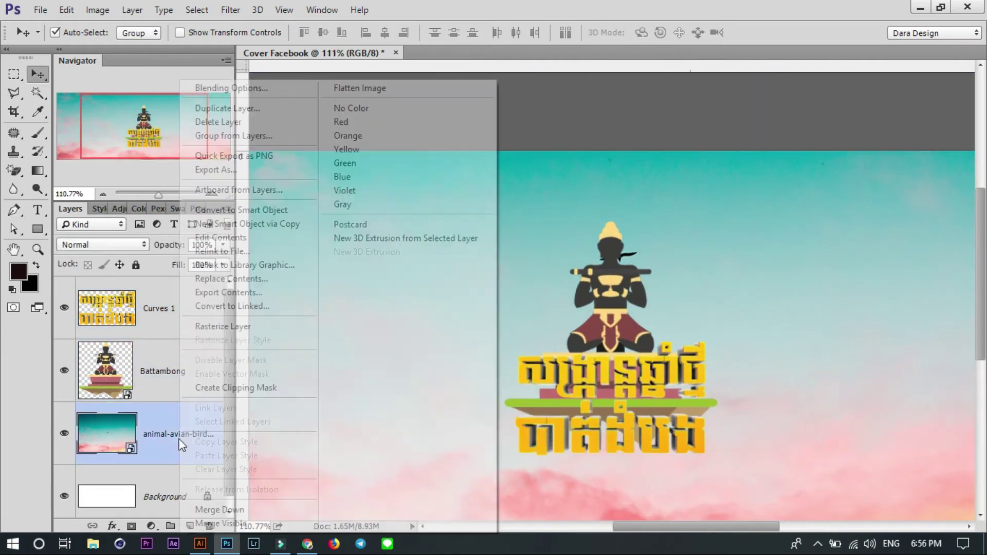
{"action": "left_click", "coordinate": [234, 327]}
{"action": "left_click", "coordinate": [14, 134]}
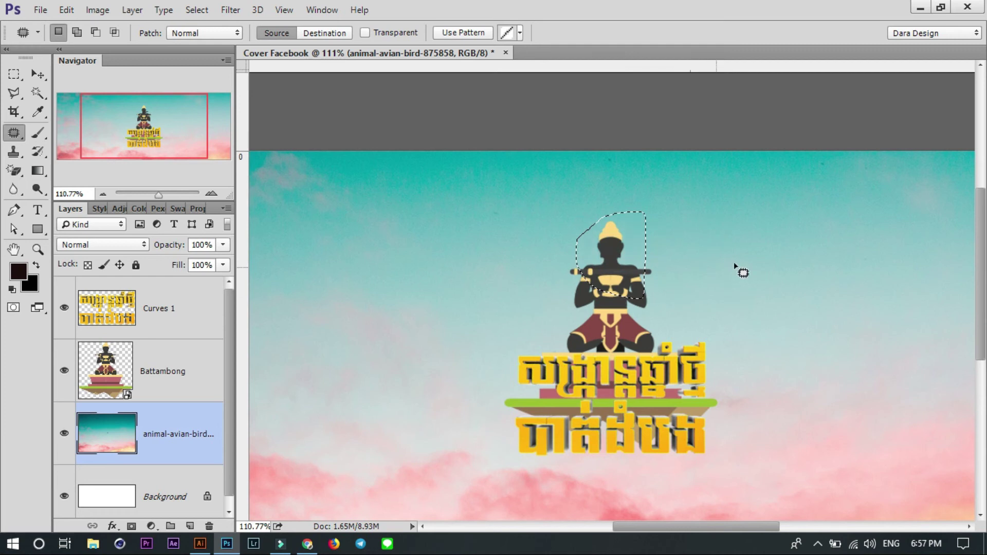
{"action": "left_click", "coordinate": [38, 75]}
- Align the title and statue layers to the canvas's horizontal centre
{"action": "scroll", "coordinate": [640, 386], "scroll_direction": "down", "scroll_amount": 2}
{"action": "key", "text": "ctrl+a"}
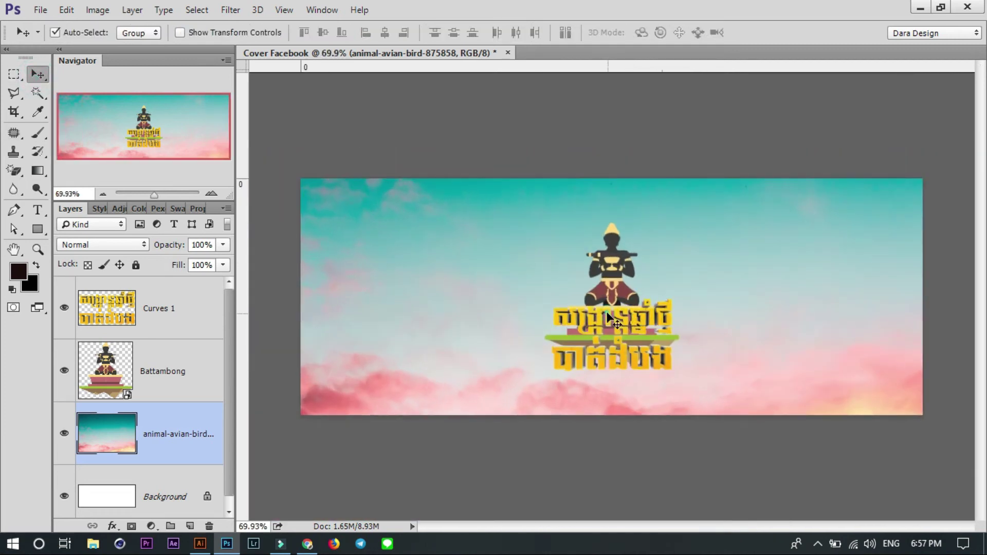
{"action": "left_click", "coordinate": [539, 326]}
{"action": "left_click", "coordinate": [386, 37]}
{"action": "key", "text": "ctrl+d"}
{"action": "scroll", "coordinate": [605, 312], "scroll_direction": "up", "scroll_amount": 2}
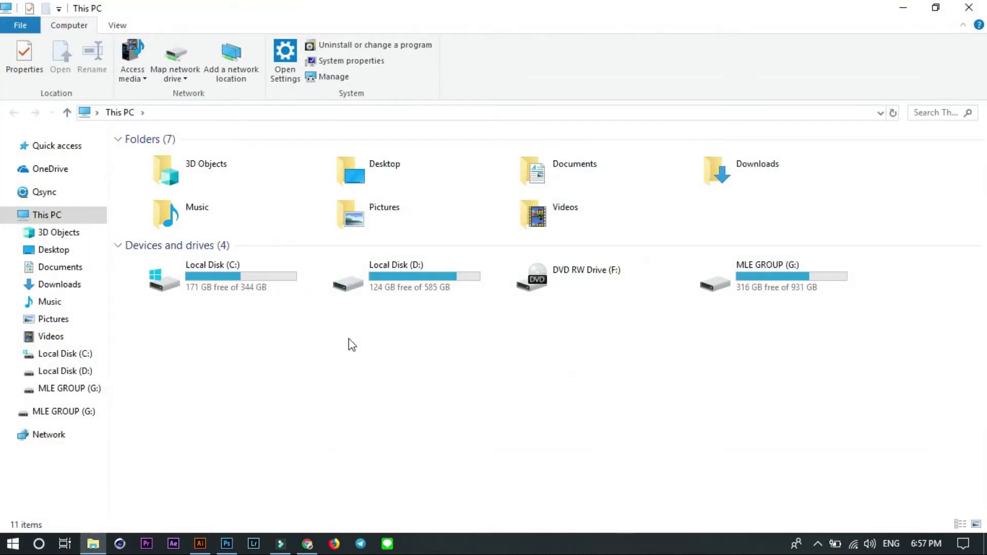
- Browse Downloads > Compressed > Food Png and pick the banana leaves PNG
{"action": "double_click", "coordinate": [742, 188]}
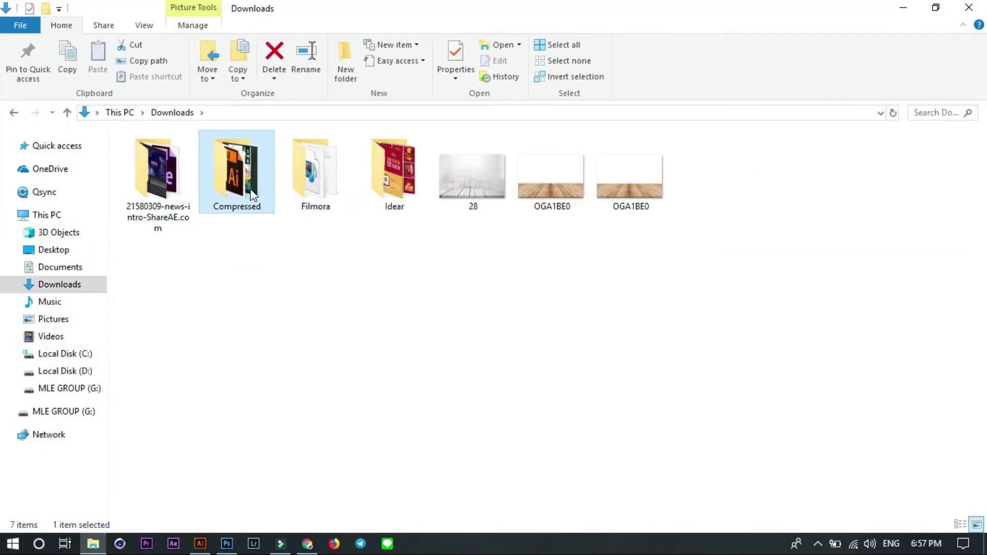
{"action": "double_click", "coordinate": [247, 194]}
{"action": "double_click", "coordinate": [404, 209]}
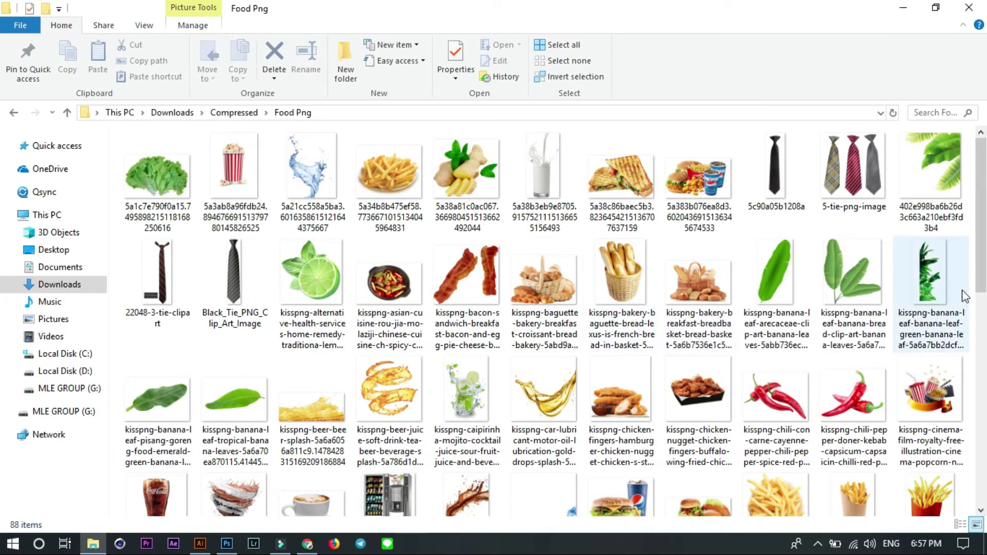
{"action": "left_click", "coordinate": [776, 277]}
- Place the banana-leaf PNG, scale it, tilt it about 12°, and tuck it behind the statue and title
{"action": "mouse_move", "coordinate": [847, 278]}
{"action": "left_mouse_down"}
{"action": "mouse_move", "coordinate": [835, 315]}
{"action": "mouse_move", "coordinate": [712, 279]}
{"action": "left_mouse_up"}
{"action": "key", "text": "alt+Tab"}
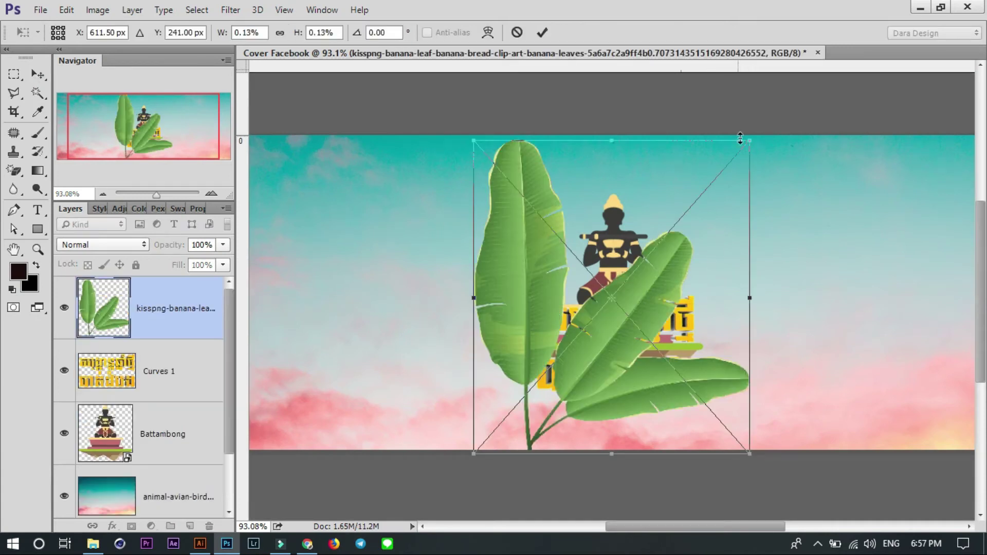
{"action": "left_click_drag", "start_coordinate": [748, 140], "coordinate": [670, 231]}
{"action": "left_click_drag", "start_coordinate": [654, 334], "coordinate": [689, 331]}
{"action": "mouse_move", "coordinate": [714, 254]}
{"action": "left_mouse_down"}
{"action": "mouse_move", "coordinate": [720, 276]}
{"action": "mouse_move", "coordinate": [742, 266]}
{"action": "left_mouse_up"}
{"action": "left_click_drag", "start_coordinate": [663, 324], "coordinate": [677, 331]}
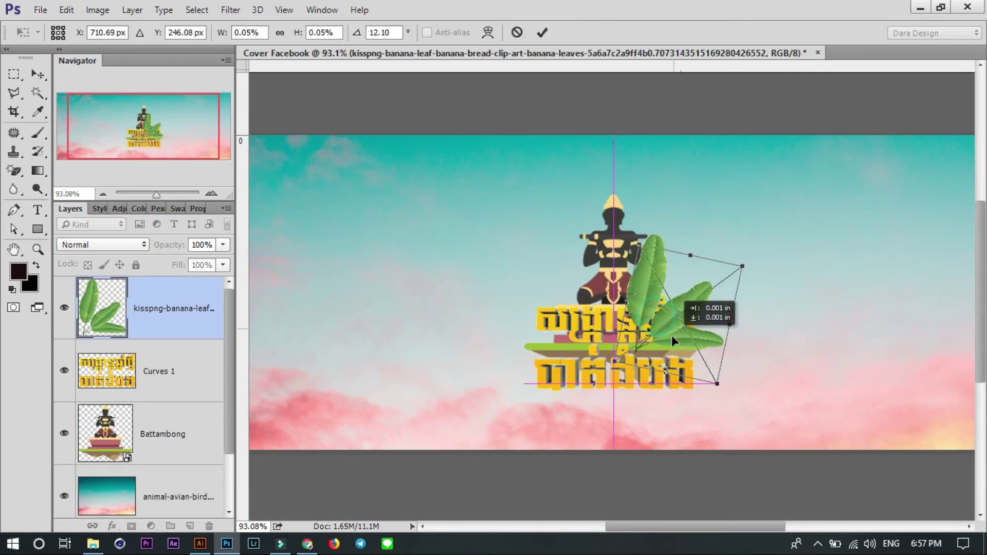
{"action": "key", "text": "Return"}
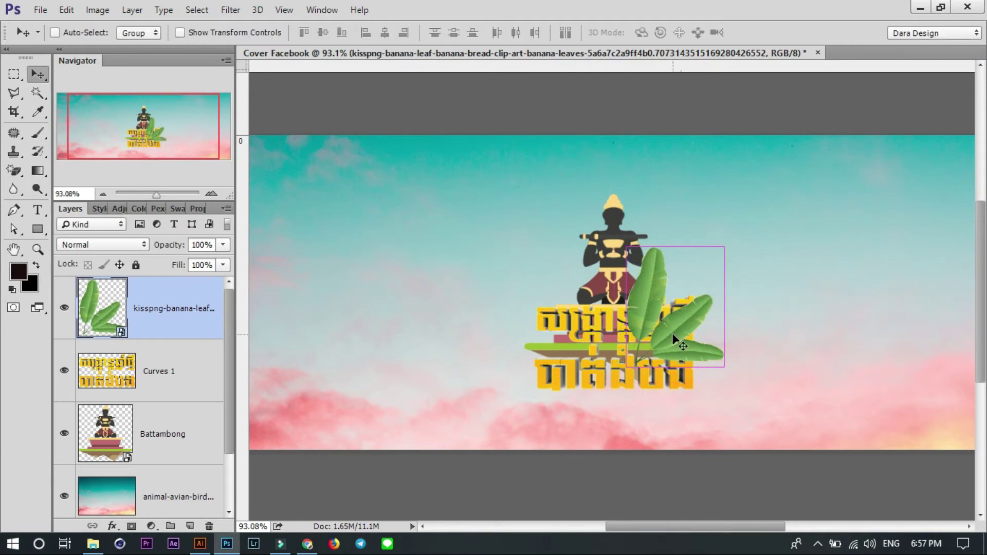
{"action": "key", "text": "ctrl+bracketleft"}
{"action": "key", "text": "ctrl+bracketleft"}
{"action": "scroll", "coordinate": [672, 333], "scroll_direction": "up", "scroll_amount": 5}
{"action": "mouse_move", "coordinate": [730, 363]}
{"action": "left_mouse_down"}
{"action": "mouse_move", "coordinate": [752, 371]}
{"action": "mouse_move", "coordinate": [428, 335]}
{"action": "mouse_move", "coordinate": [431, 343]}
{"action": "left_mouse_up"}
- Duplicate the leaves, mirror the copy horizontally, and add a new empty layer above the title
{"action": "key", "text": "ctrl+j"}
{"action": "key", "text": "ctrl+t"}
{"action": "right_click", "coordinate": [741, 367]}
{"action": "left_click", "coordinate": [756, 363]}
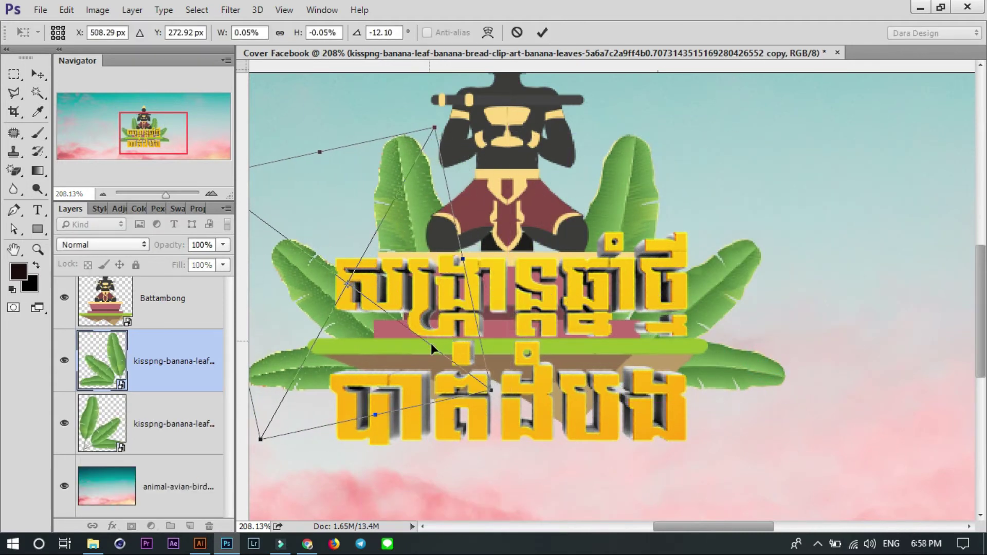
{"action": "left_click", "coordinate": [541, 33]}
{"action": "scroll", "coordinate": [578, 357], "scroll_direction": "down", "scroll_amount": 3}
{"action": "scroll", "coordinate": [591, 345], "scroll_direction": "up", "scroll_amount": 3}
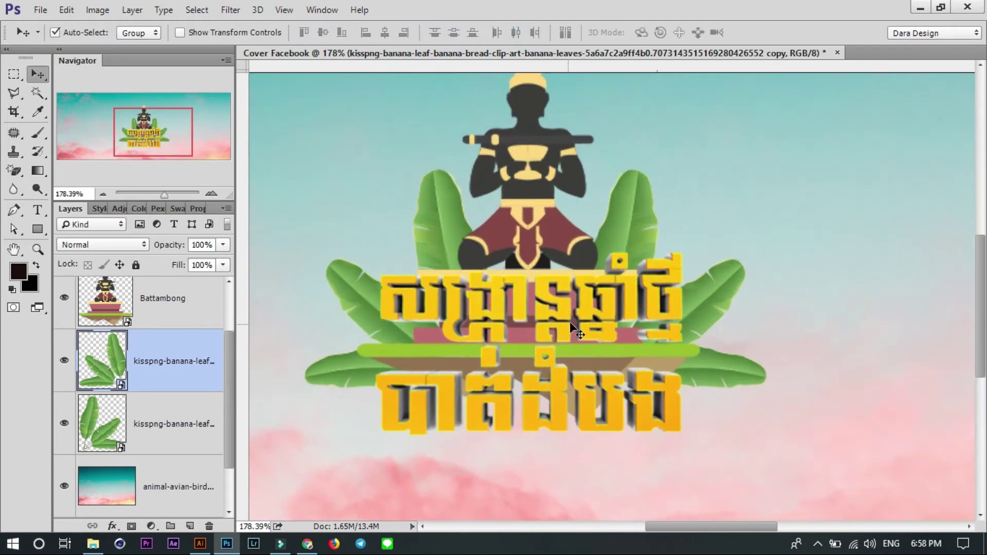
{"action": "left_click", "coordinate": [370, 348]}
{"action": "left_click", "coordinate": [189, 525]}
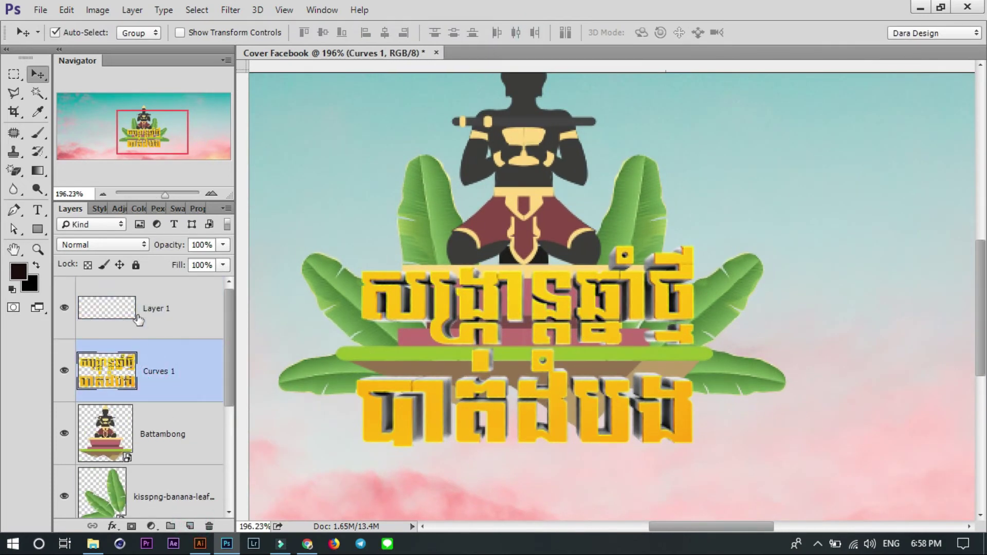
- Paint a soft white brush glow on the new layer beneath the gold title
{"action": "left_click_drag", "start_coordinate": [108, 308], "coordinate": [67, 345]}
{"action": "left_click", "coordinate": [37, 134]}
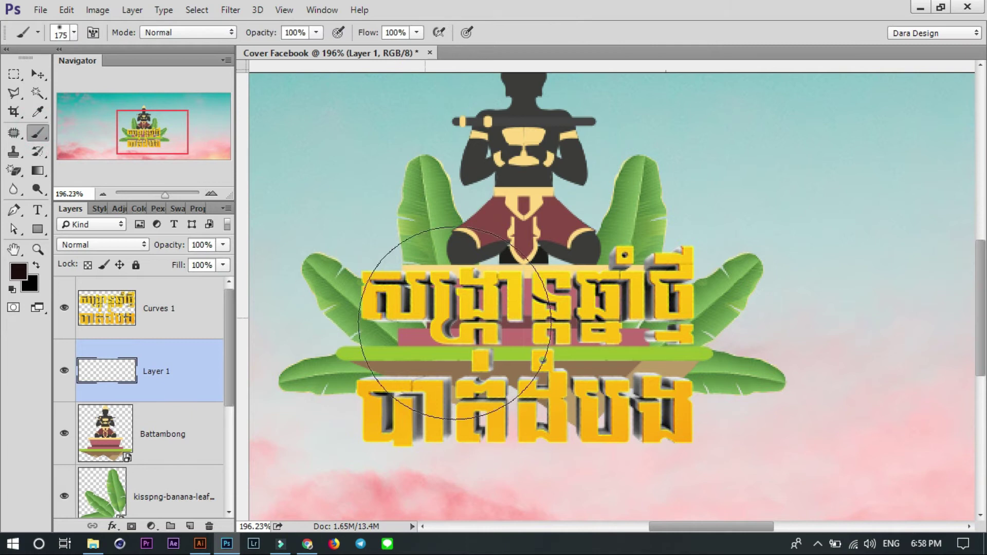
{"action": "left_click", "coordinate": [18, 271]}
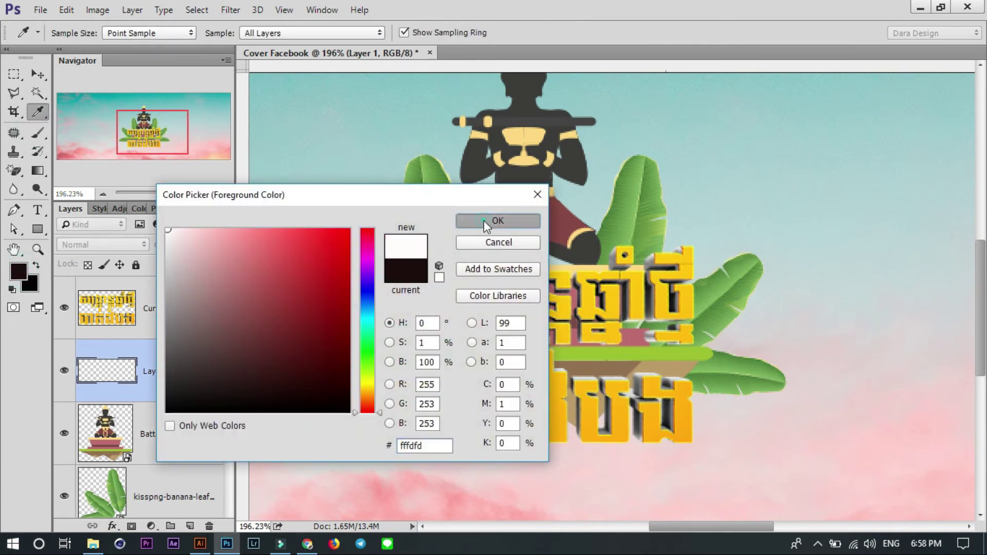
{"action": "left_click", "coordinate": [486, 222]}
{"action": "left_click", "coordinate": [520, 337]}
{"action": "mouse_move", "coordinate": [465, 341]}
{"action": "left_mouse_down"}
{"action": "mouse_move", "coordinate": [639, 331]}
{"action": "mouse_move", "coordinate": [408, 330]}
{"action": "mouse_move", "coordinate": [621, 350]}
{"action": "mouse_move", "coordinate": [339, 326]}
{"action": "left_mouse_up"}
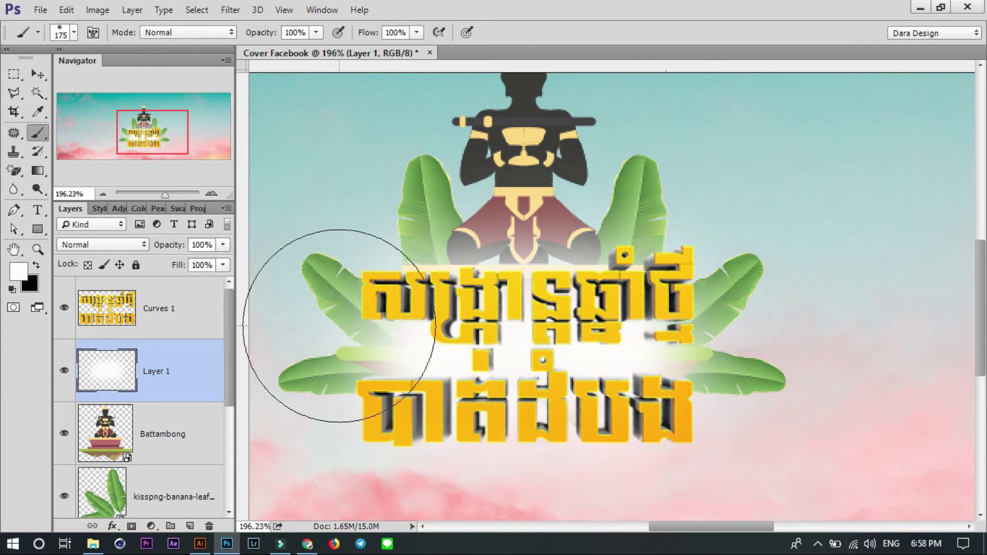
- Shift the gold title slightly upward
{"action": "left_click", "coordinate": [38, 74]}
{"action": "scroll", "coordinate": [639, 350], "scroll_direction": "down", "scroll_amount": 5}
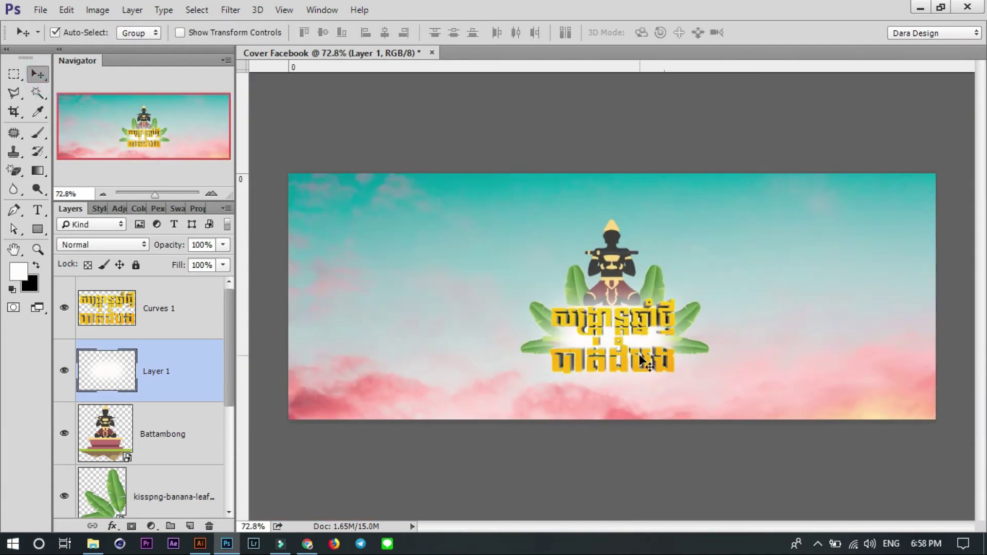
{"action": "scroll", "coordinate": [639, 353], "scroll_direction": "up", "scroll_amount": 3}
{"action": "left_click", "coordinate": [636, 377]}
{"action": "left_click_drag", "start_coordinate": [637, 377], "coordinate": [636, 337]}
{"action": "scroll", "coordinate": [635, 338], "scroll_direction": "down", "scroll_amount": 2}
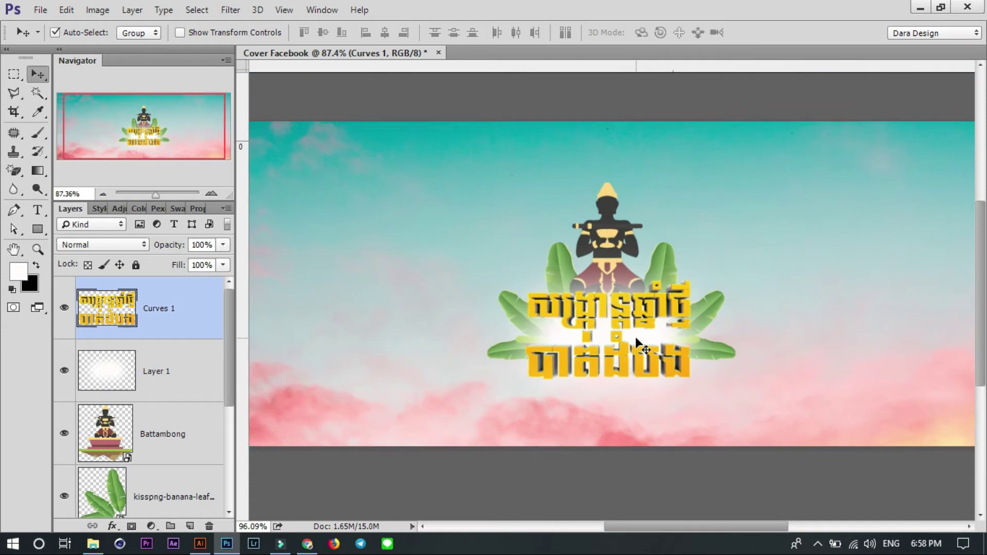
{"action": "scroll", "coordinate": [635, 338], "scroll_direction": "up", "scroll_amount": 2}
- Enlarge the statue slightly and nudge it upward
{"action": "left_click", "coordinate": [605, 196]}
{"action": "key", "text": "ctrl+t"}
{"action": "left_click_drag", "start_coordinate": [725, 150], "coordinate": [722, 130]}
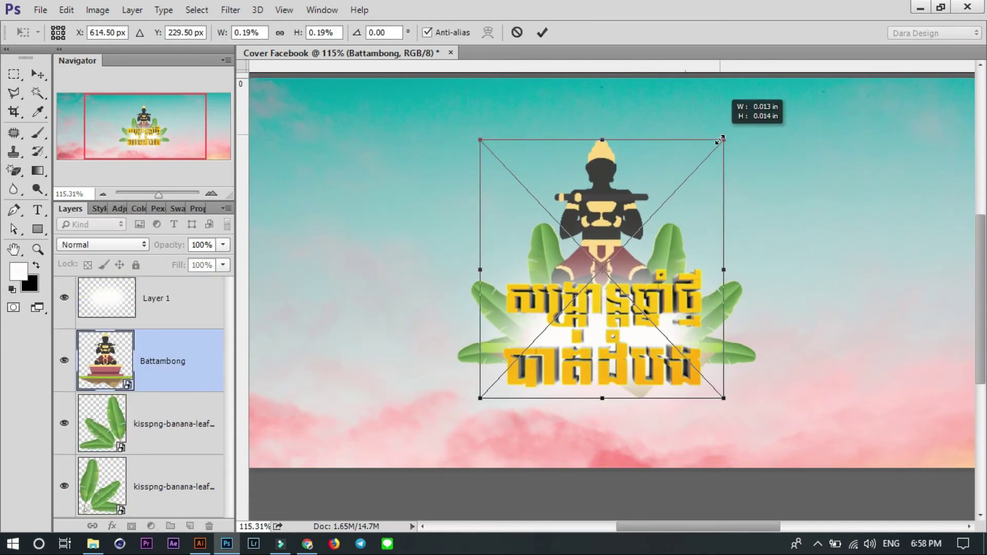
{"action": "key", "text": "Return"}
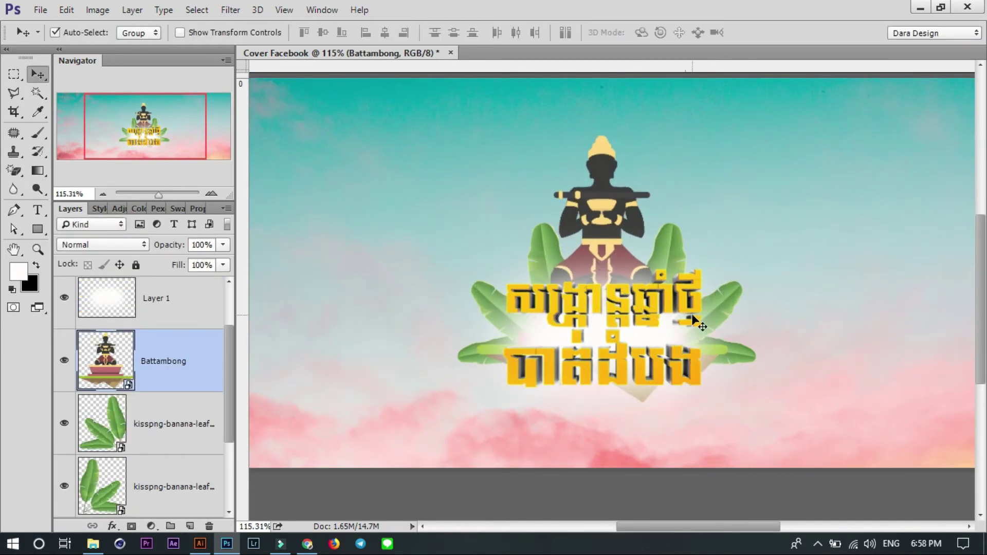
{"action": "key", "text": "Up"}
{"action": "key", "text": "Up"}
{"action": "key", "text": "Up"}
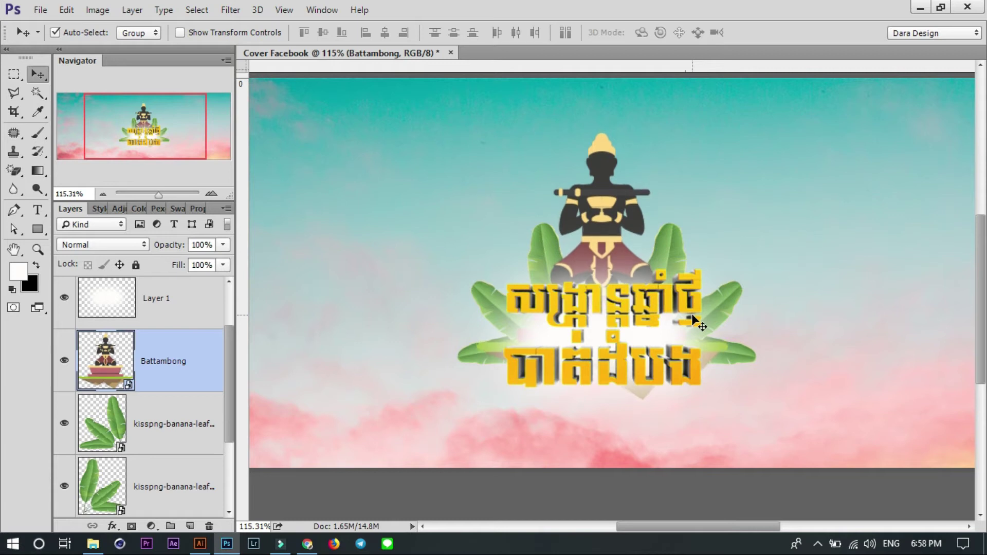
{"action": "scroll", "coordinate": [628, 355], "scroll_direction": "down", "scroll_amount": 2, "text": "alt"}
{"action": "scroll", "coordinate": [626, 349], "scroll_direction": "up", "scroll_amount": 2, "text": "alt"}
{"action": "scroll", "coordinate": [643, 340], "scroll_direction": "down", "scroll_amount": 3, "text": "alt"}
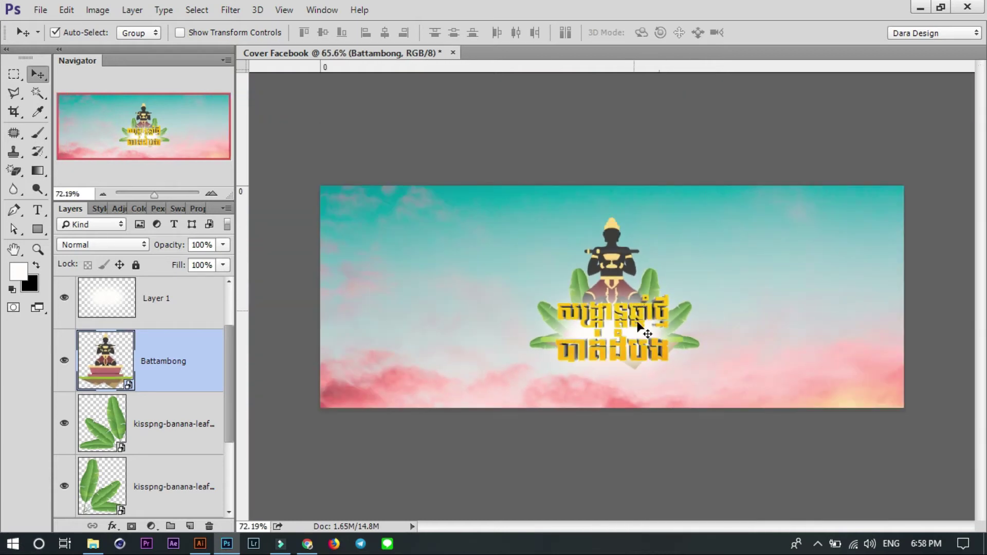
{"action": "scroll", "coordinate": [669, 353], "scroll_direction": "up", "scroll_amount": 1, "text": "alt"}
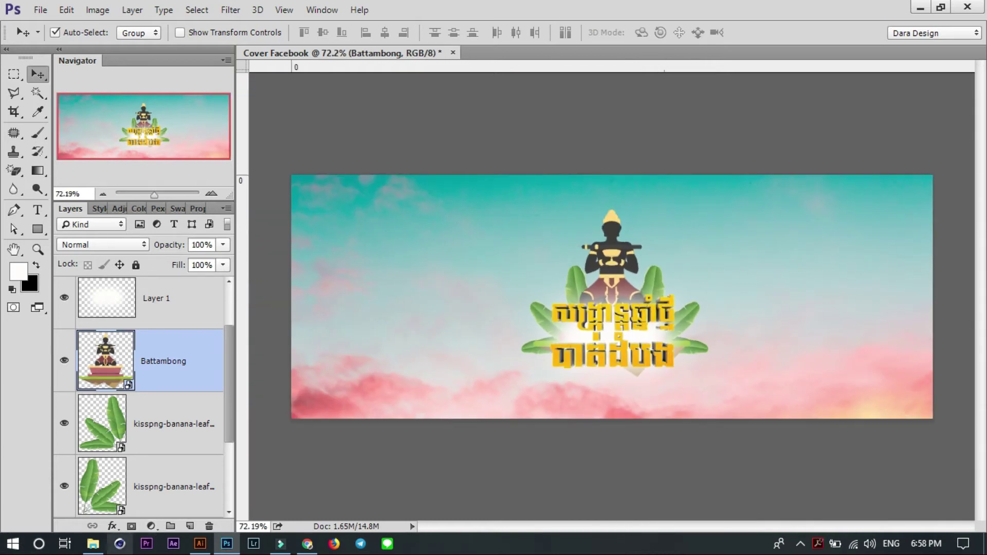
- Drag the single banana leaf image from the Food Png folder into the cover
{"action": "left_click", "coordinate": [93, 544]}
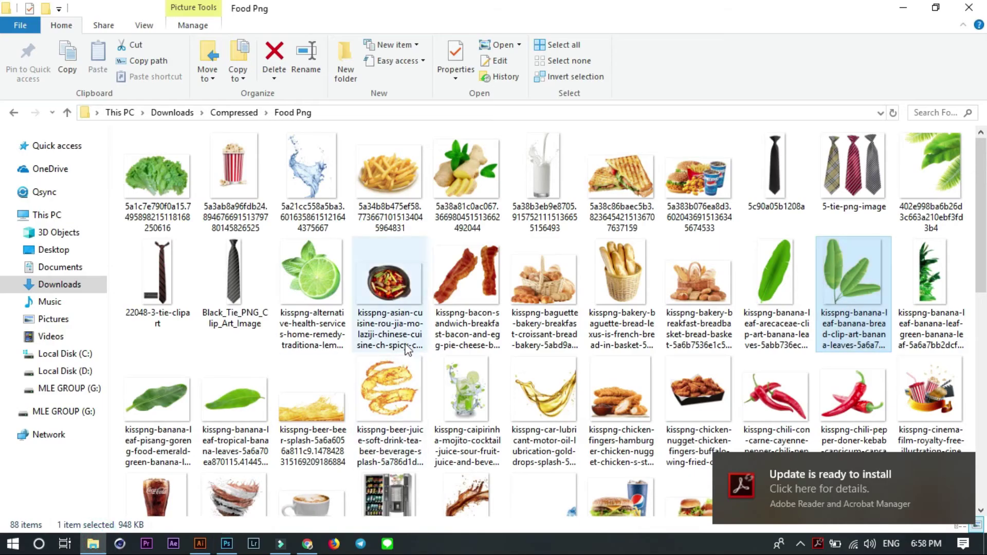
{"action": "scroll", "coordinate": [722, 346], "scroll_direction": "down", "scroll_amount": 5}
{"action": "mouse_move", "coordinate": [699, 343]}
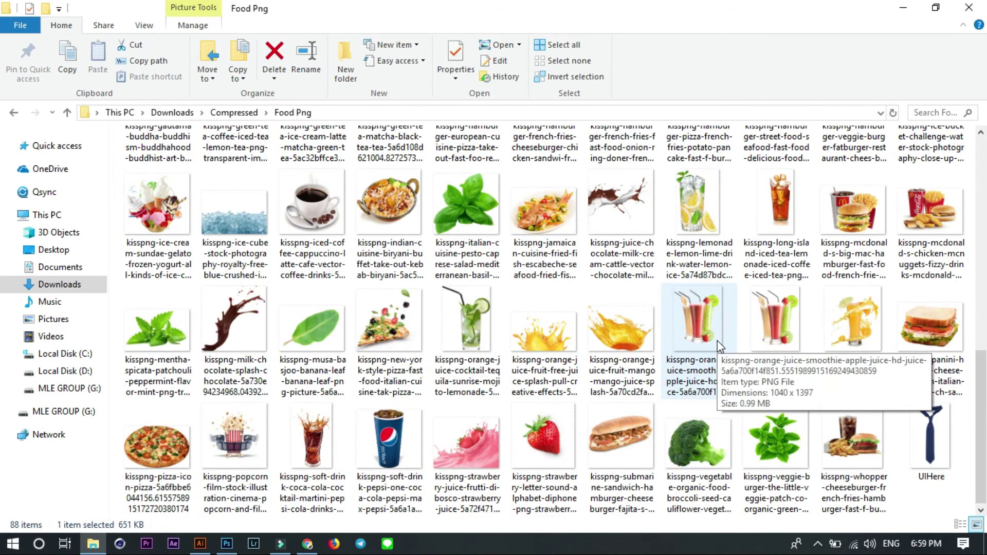
{"action": "mouse_move", "coordinate": [315, 361]}
{"action": "left_mouse_down"}
{"action": "mouse_move", "coordinate": [345, 374]}
{"action": "mouse_move", "coordinate": [612, 296]}
{"action": "left_mouse_up"}
{"action": "key", "text": "alt+Tab"}
- Shrink, rotate and lower the newly placed banana leaf beneath the title
{"action": "left_click_drag", "start_coordinate": [795, 296], "coordinate": [707, 294]}
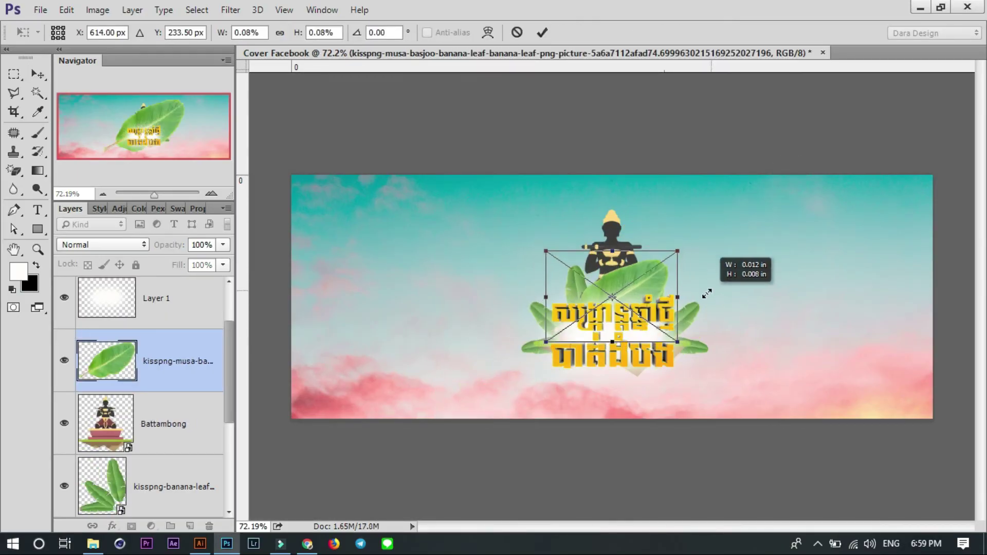
{"action": "scroll", "coordinate": [658, 294], "scroll_direction": "up", "scroll_amount": 3}
{"action": "mouse_move", "coordinate": [707, 329]}
{"action": "left_mouse_down"}
{"action": "mouse_move", "coordinate": [756, 375]}
{"action": "mouse_move", "coordinate": [693, 341]}
{"action": "mouse_move", "coordinate": [833, 354]}
{"action": "mouse_move", "coordinate": [831, 383]}
{"action": "left_mouse_up"}
{"action": "left_click_drag", "start_coordinate": [732, 378], "coordinate": [718, 436]}
{"action": "left_click_drag", "start_coordinate": [804, 419], "coordinate": [793, 423]}
{"action": "key", "text": "Return"}
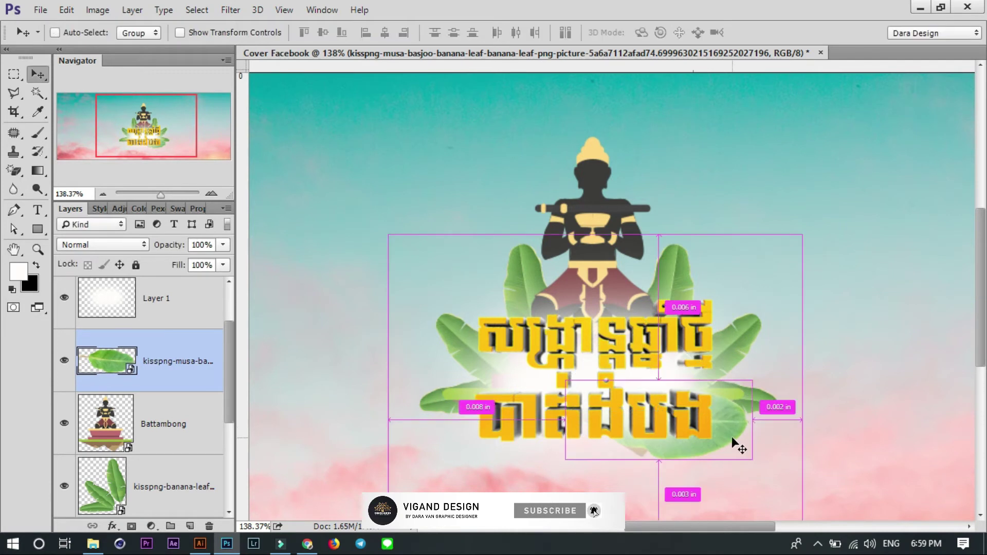
- Duplicate the leaf, flip the copy horizontally, and move it to the left side
{"action": "key", "text": "ctrl+j"}
{"action": "key", "text": "ctrl+t"}
{"action": "right_click", "coordinate": [732, 439]}
{"action": "left_click", "coordinate": [748, 418]}
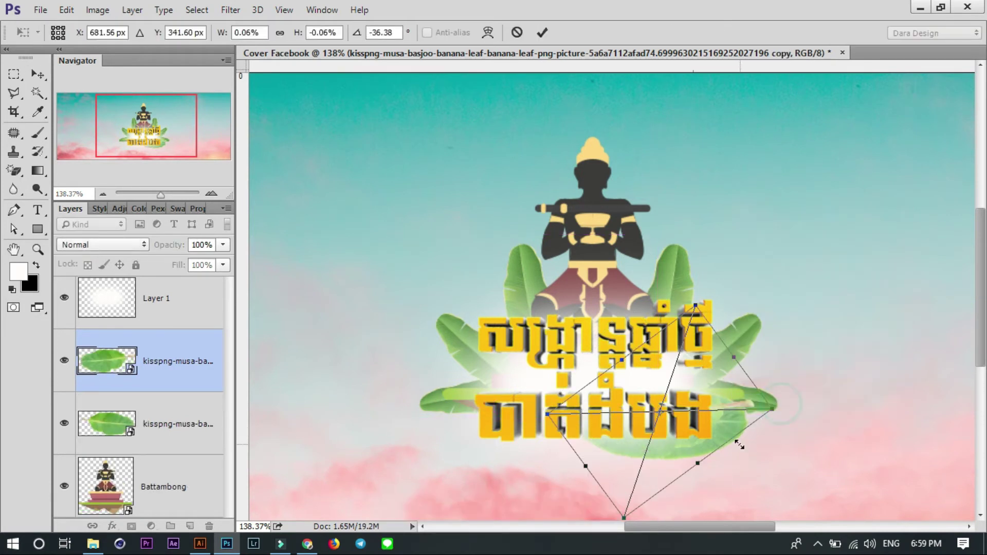
{"action": "left_click_drag", "start_coordinate": [735, 427], "coordinate": [593, 424]}
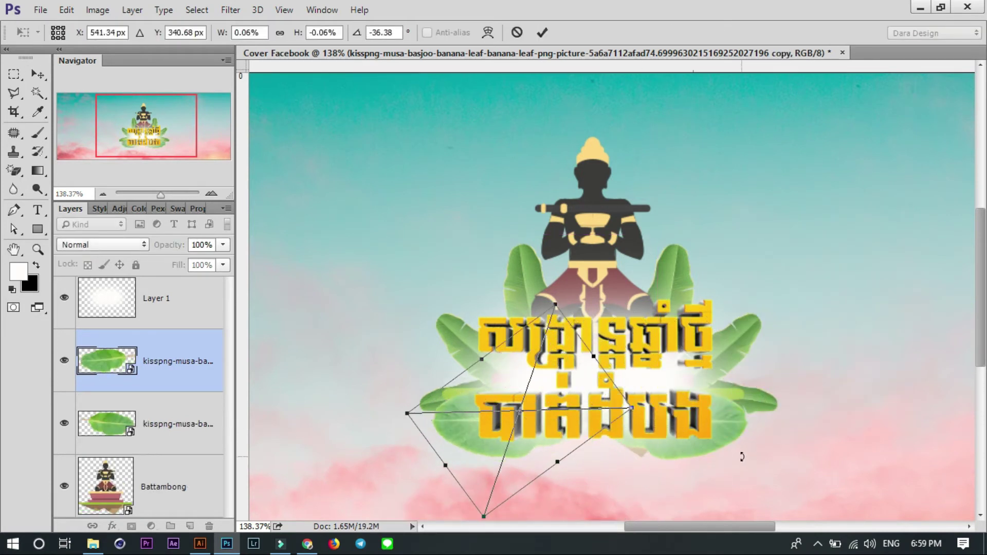
{"action": "key", "text": "Return"}
- Adjust the white glow layer's opacity, settling at about 89%
{"action": "scroll", "coordinate": [105, 343], "scroll_direction": "up", "scroll_amount": 1}
{"action": "left_click", "coordinate": [105, 343]}
{"action": "left_click_drag", "start_coordinate": [171, 247], "coordinate": [158, 249]}
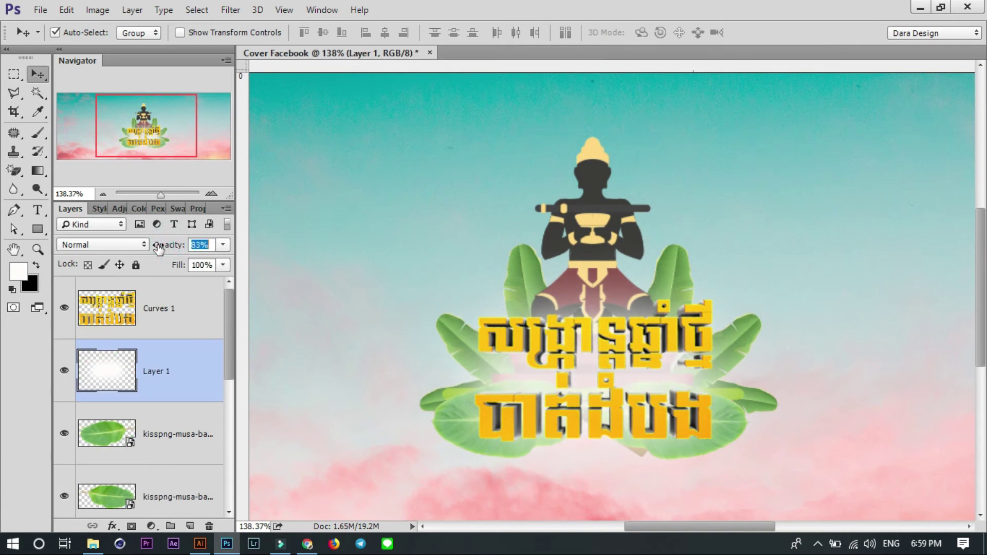
{"action": "scroll", "coordinate": [615, 417], "scroll_direction": "up", "scroll_amount": 2}
{"action": "scroll", "coordinate": [633, 419], "scroll_direction": "up", "scroll_amount": 2}
{"action": "scroll", "coordinate": [650, 419], "scroll_direction": "down", "scroll_amount": 2}
{"action": "scroll", "coordinate": [650, 419], "scroll_direction": "down", "scroll_amount": 3}
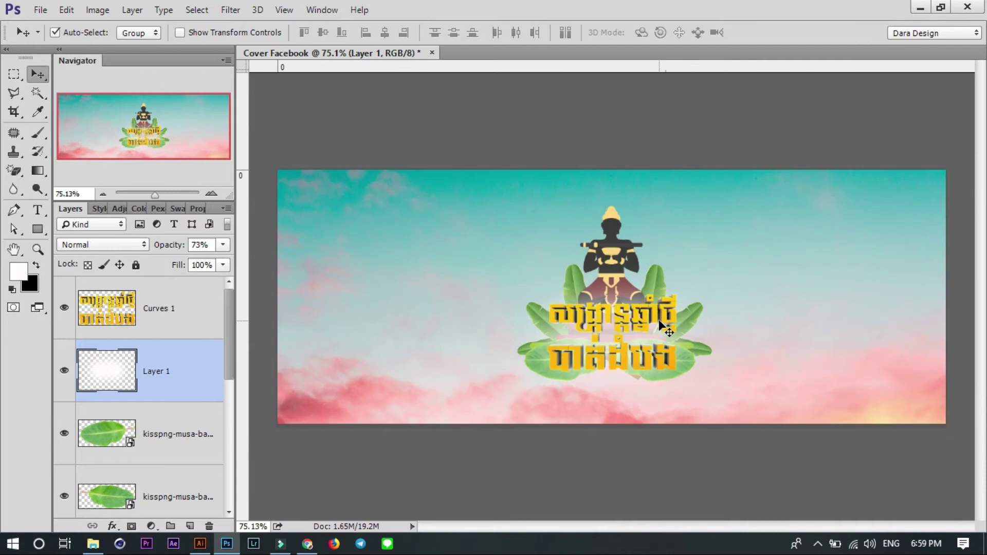
{"action": "scroll", "coordinate": [650, 419], "scroll_direction": "up", "scroll_amount": 1}
{"action": "left_click", "coordinate": [195, 314]}
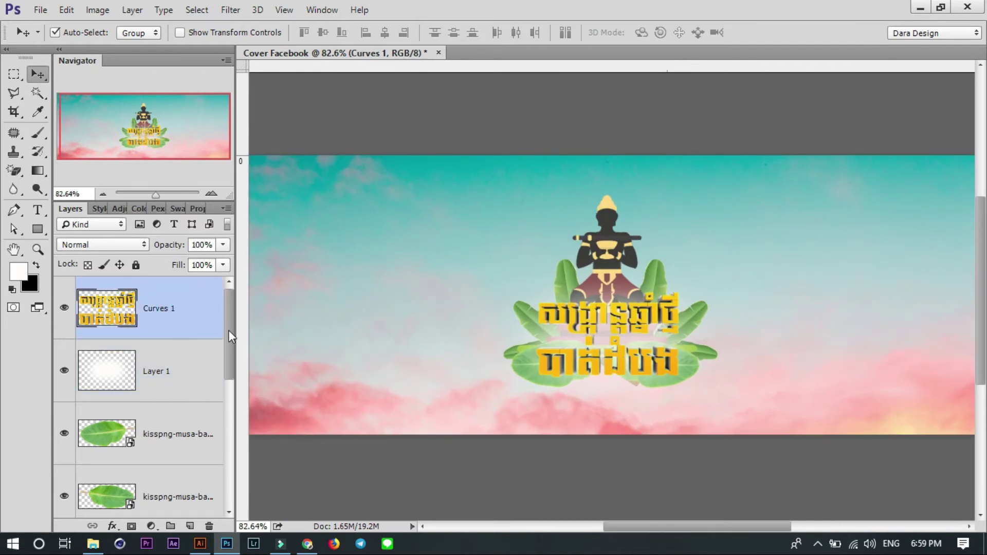
{"action": "scroll", "coordinate": [226, 391], "scroll_direction": "down", "scroll_amount": 3}
{"action": "scroll", "coordinate": [597, 332], "scroll_direction": "up", "scroll_amount": 1}
{"action": "scroll", "coordinate": [180, 349], "scroll_direction": "up", "scroll_amount": 3}
{"action": "left_click", "coordinate": [175, 378]}
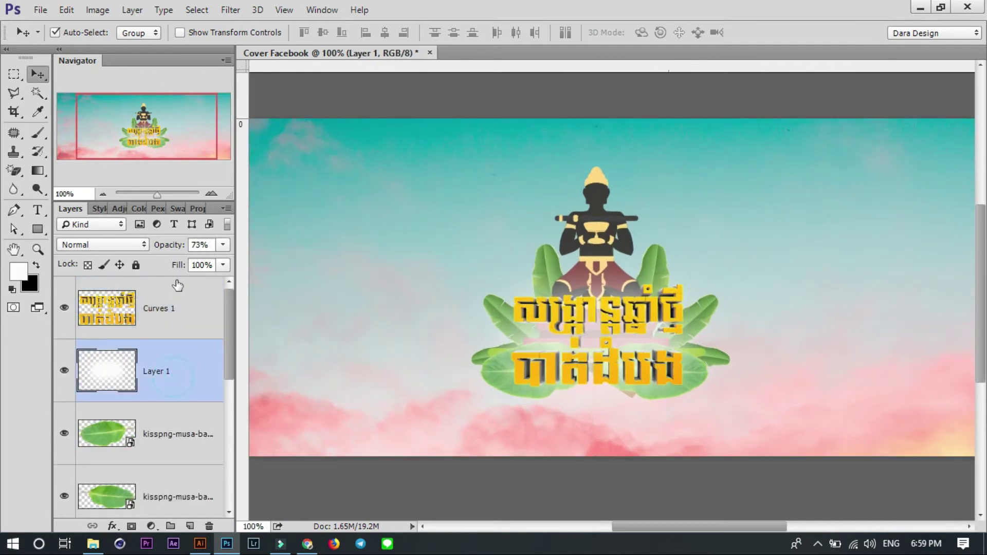
{"action": "left_click_drag", "start_coordinate": [178, 247], "coordinate": [193, 247]}
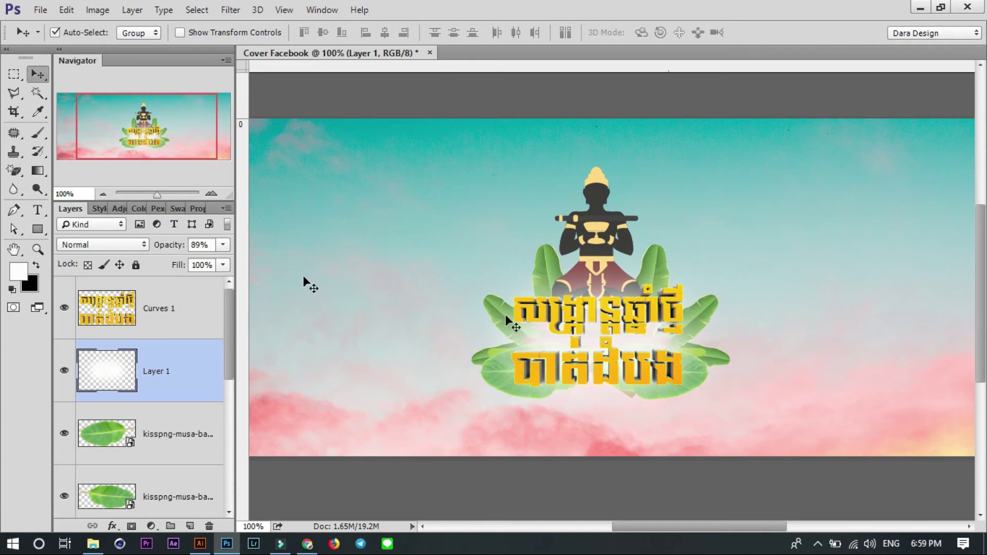
- Select one of the banana leaf layers
{"action": "scroll", "coordinate": [506, 318], "scroll_direction": "up", "scroll_amount": 2}
{"action": "scroll", "coordinate": [661, 370], "scroll_direction": "down", "scroll_amount": 3}
{"action": "scroll", "coordinate": [661, 369], "scroll_direction": "up", "scroll_amount": 1}
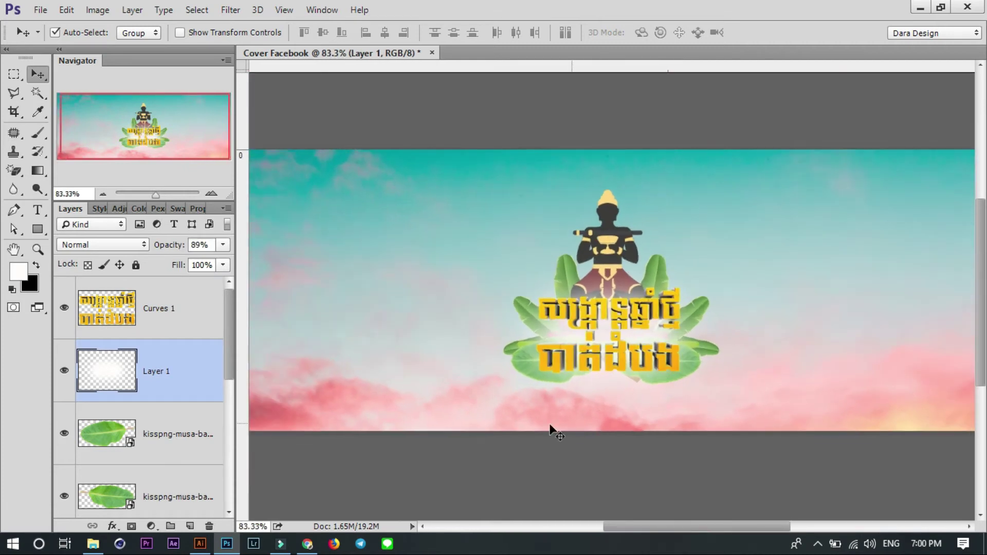
{"action": "scroll", "coordinate": [546, 356], "scroll_direction": "down", "scroll_amount": 1}
{"action": "left_click", "coordinate": [127, 438]}
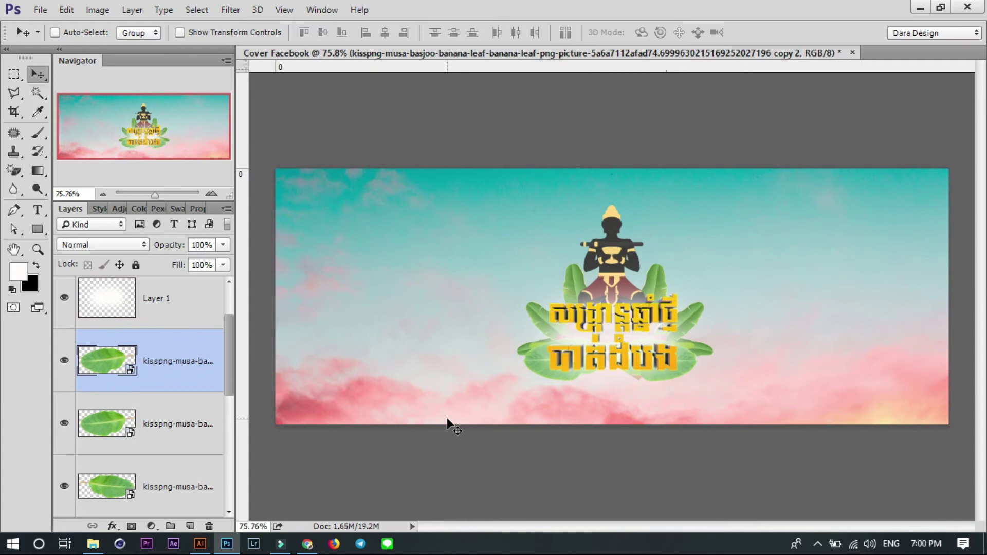
- Bring the leaf layer to the top, rotate it, and enlarge it in the lower-left corner
{"action": "key", "text": "ctrl+shift+bracketright"}
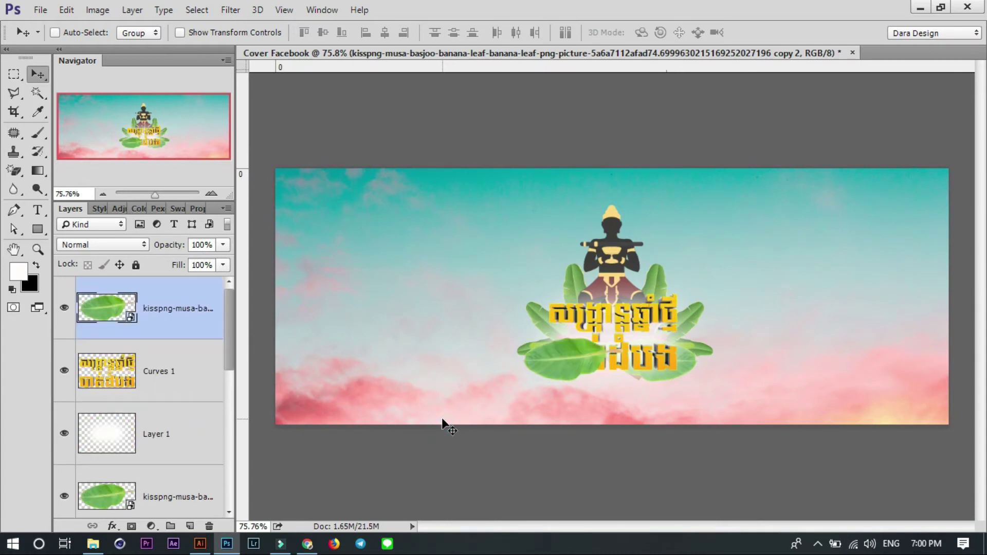
{"action": "key", "text": "ctrl+t"}
{"action": "mouse_move", "coordinate": [740, 329]}
{"action": "left_mouse_down"}
{"action": "mouse_move", "coordinate": [626, 398]}
{"action": "mouse_move", "coordinate": [517, 396]}
{"action": "left_mouse_up"}
{"action": "mouse_move", "coordinate": [576, 339]}
{"action": "left_mouse_down"}
{"action": "mouse_move", "coordinate": [343, 416]}
{"action": "mouse_move", "coordinate": [451, 401]}
{"action": "left_mouse_up"}
{"action": "key", "text": "Return"}
{"action": "left_click_drag", "start_coordinate": [385, 412], "coordinate": [794, 272]}
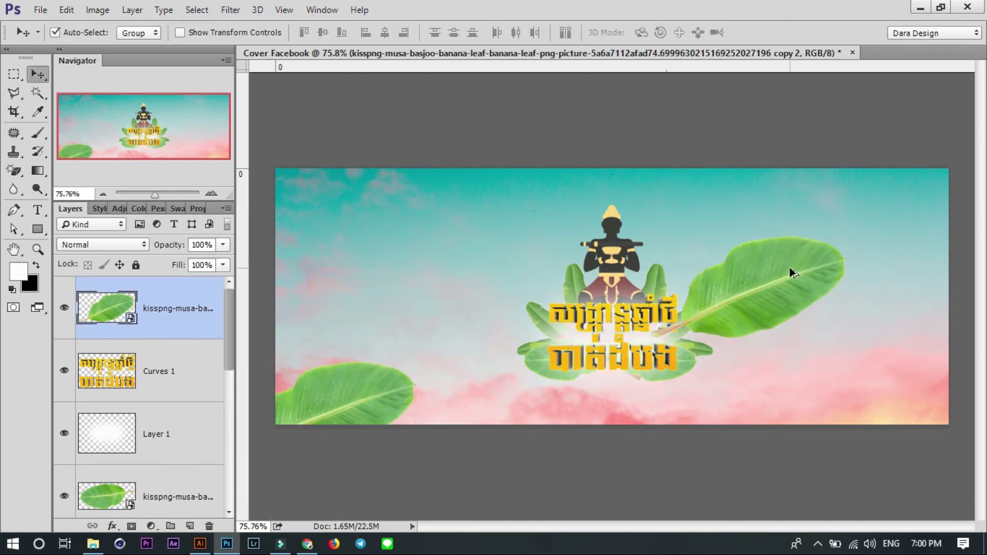
- Duplicate the leaf, shrink and tilt the copy, and move it to the upper-right corner
{"action": "key", "text": "ctrl+j"}
{"action": "key", "text": "ctrl+t"}
{"action": "left_click_drag", "start_coordinate": [905, 295], "coordinate": [662, 326]}
{"action": "mouse_move", "coordinate": [680, 249]}
{"action": "left_mouse_down"}
{"action": "mouse_move", "coordinate": [792, 205]}
{"action": "mouse_move", "coordinate": [777, 237]}
{"action": "left_mouse_up"}
{"action": "left_click_drag", "start_coordinate": [856, 301], "coordinate": [849, 270]}
{"action": "left_click_drag", "start_coordinate": [800, 310], "coordinate": [895, 192]}
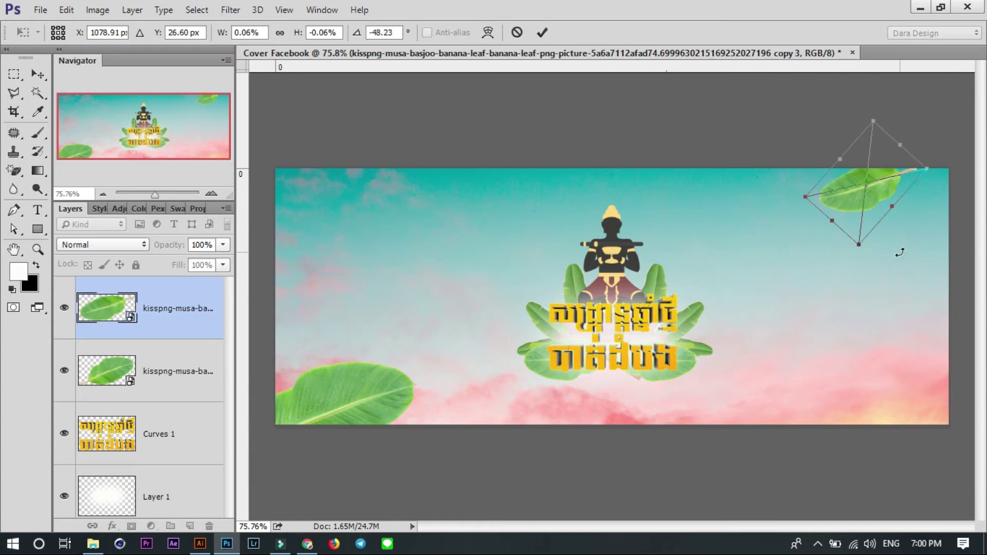
{"action": "key", "text": "Return"}
- Apply Gaussian Blur to both corner leaves, about 2.2 on the lower-left one
{"action": "left_click", "coordinate": [231, 10]}
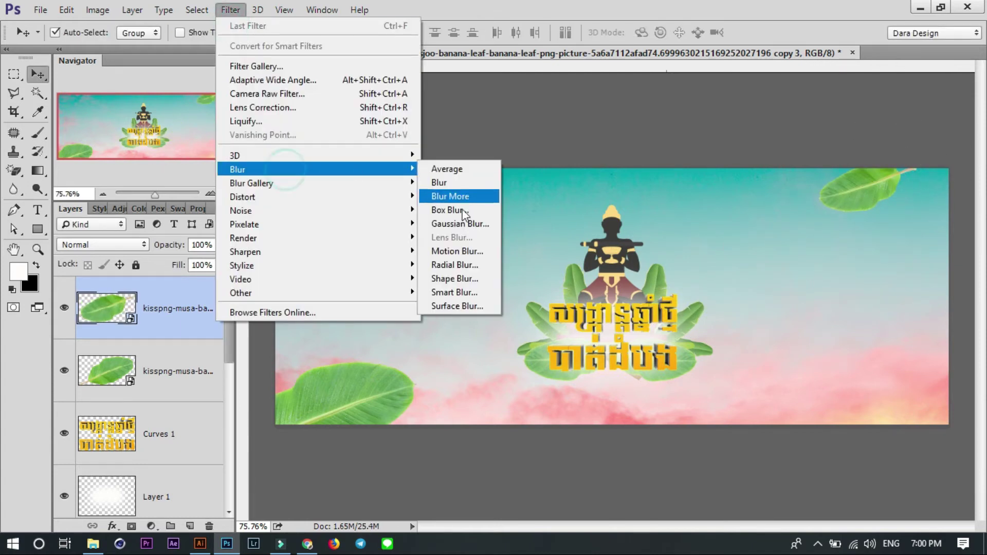
{"action": "left_click", "coordinate": [461, 222]}
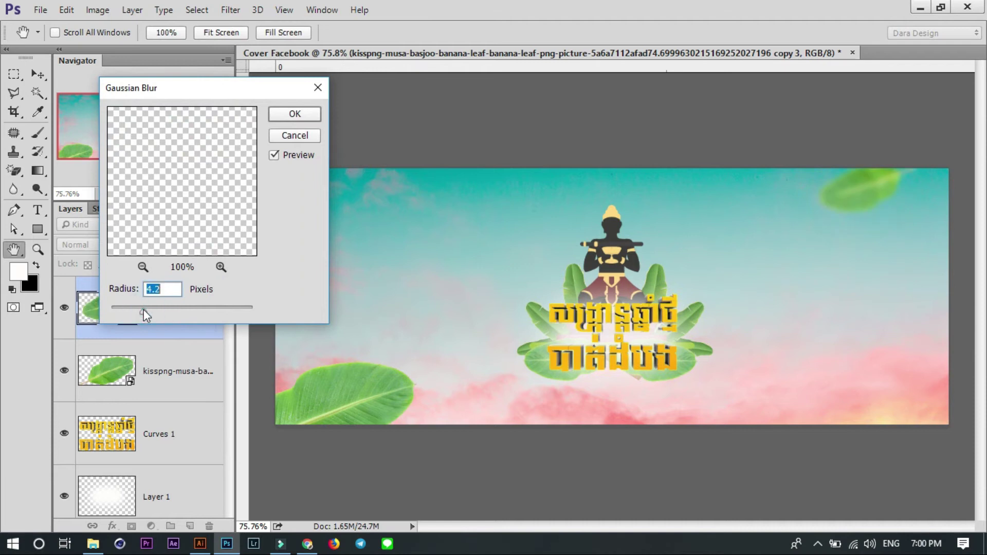
{"action": "left_click", "coordinate": [292, 115]}
{"action": "left_click", "coordinate": [234, 10]}
{"action": "left_click", "coordinate": [273, 25]}
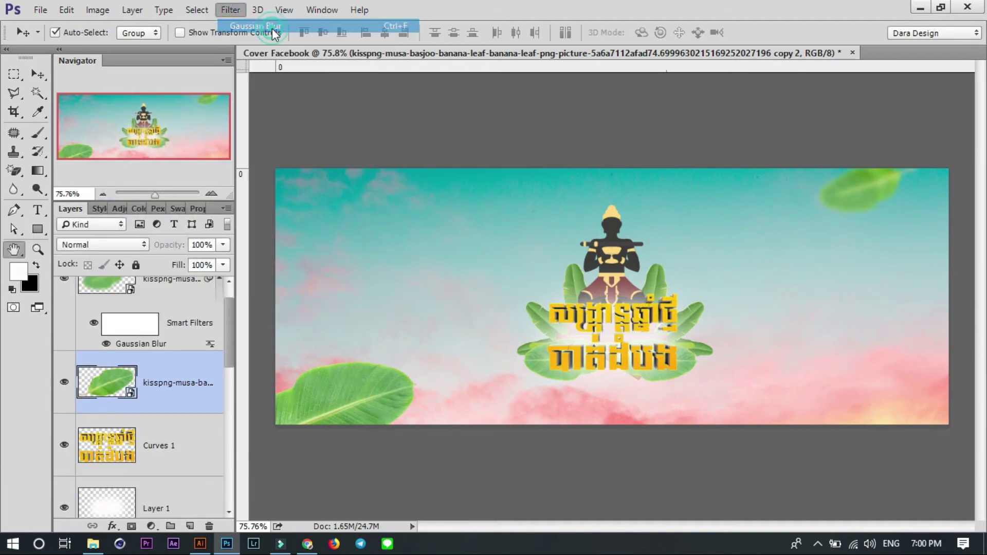
{"action": "left_click_drag", "start_coordinate": [133, 312], "coordinate": [129, 312]}
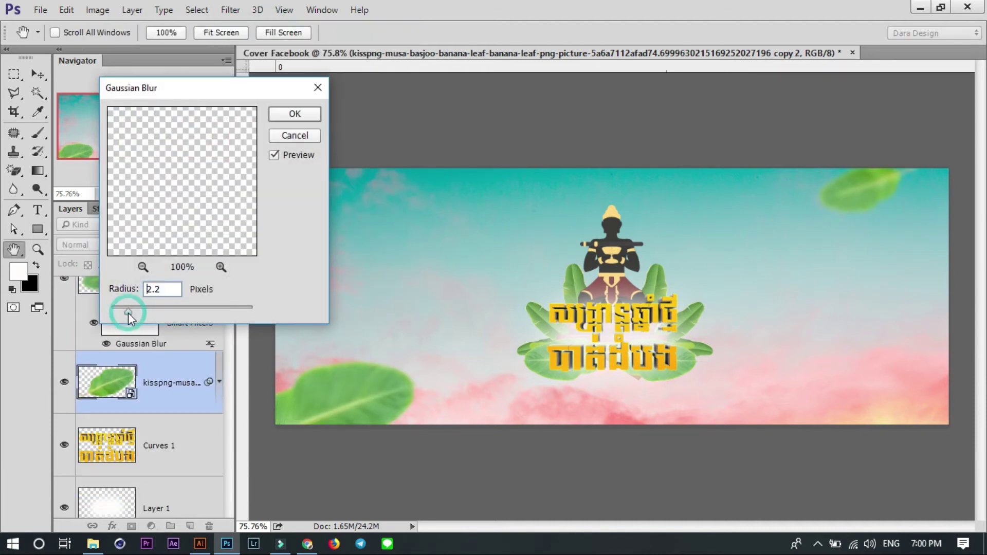
{"action": "left_click", "coordinate": [295, 113]}
{"action": "scroll", "coordinate": [617, 344], "scroll_direction": "down", "scroll_amount": 2}
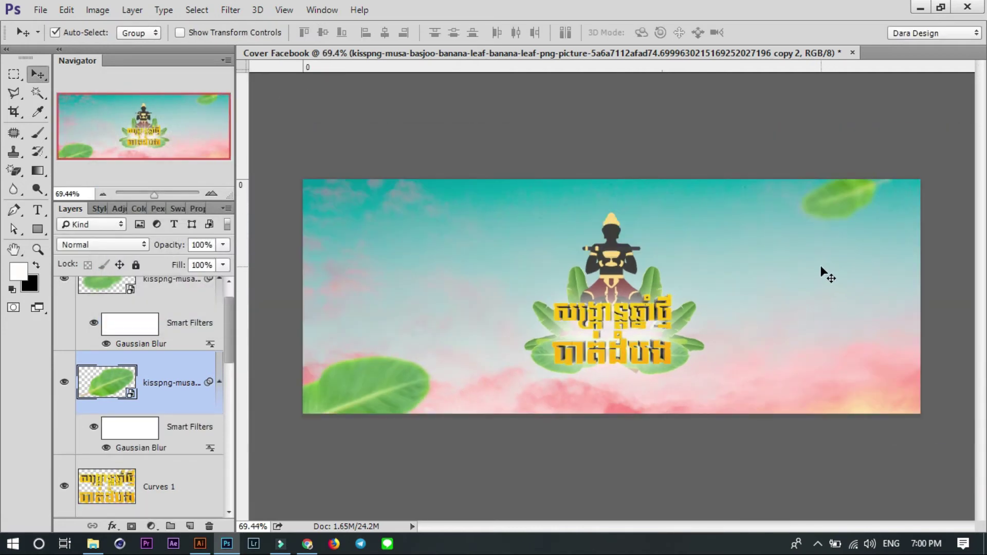
- Start saving under a new name, choose the Khmer-named Desktop folder and copy its name
{"action": "scroll", "coordinate": [625, 322], "scroll_direction": "up", "scroll_amount": 2}
{"action": "scroll", "coordinate": [626, 322], "scroll_direction": "down", "scroll_amount": 2}
{"action": "key", "text": "ctrl+s"}
{"action": "key", "text": "BackSpace"}
{"action": "left_click", "coordinate": [86, 196]}
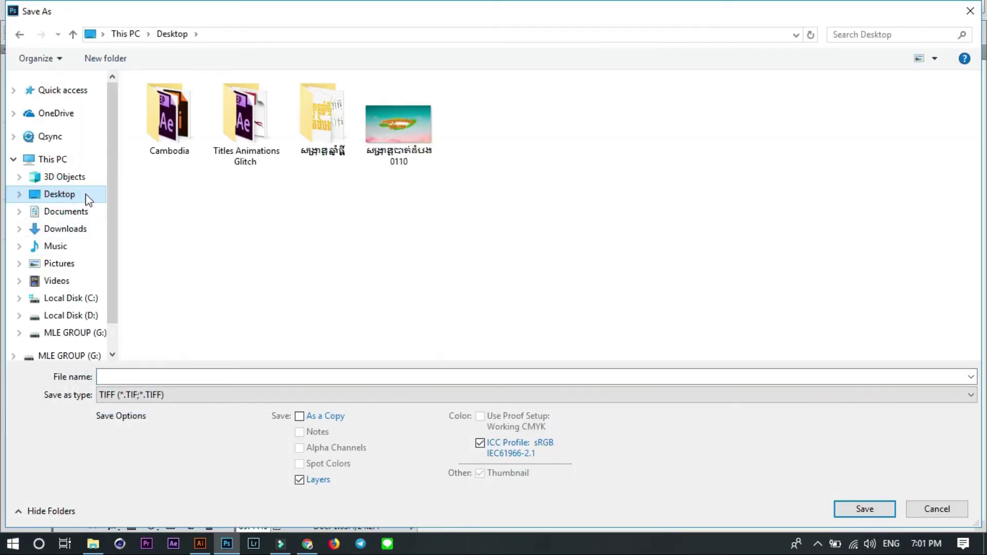
{"action": "left_click", "coordinate": [322, 116]}
{"action": "key", "text": "shift+F10"}
{"action": "left_click", "coordinate": [379, 501]}
{"action": "key", "text": "Escape"}
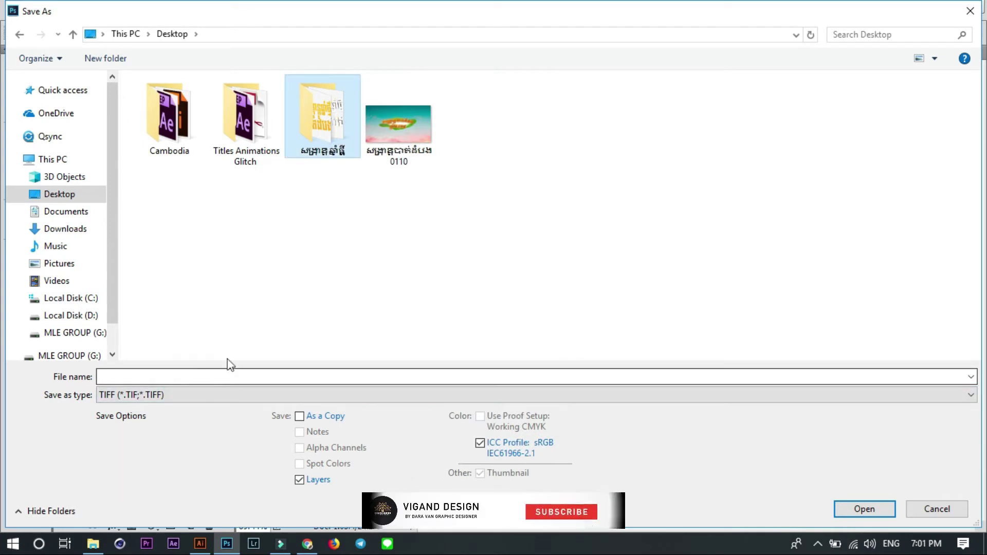
{"action": "key", "text": "shift+F10"}
{"action": "left_click", "coordinate": [379, 501]}
- Save the cover as a layered TIFF in that folder, named after the folder
{"action": "left_click", "coordinate": [245, 381]}
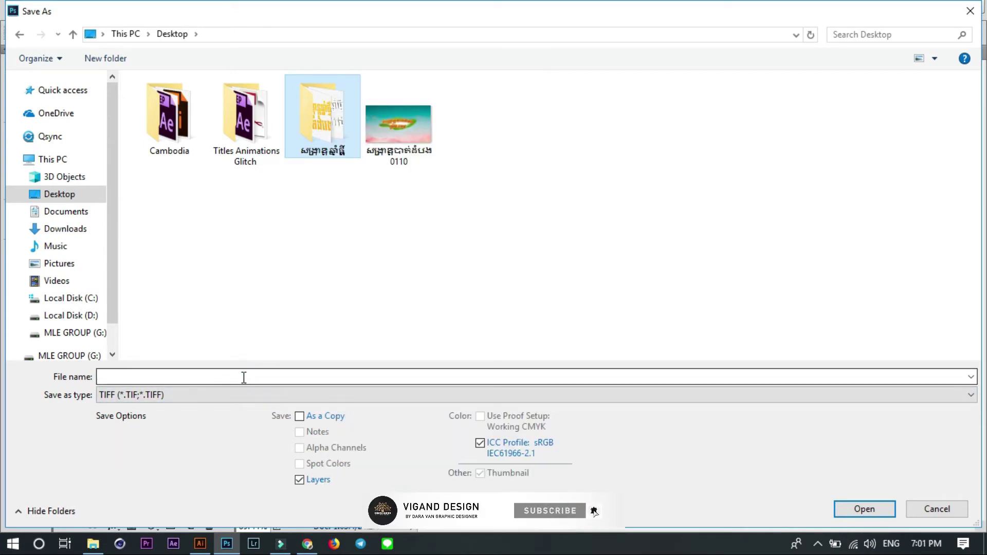
{"action": "key", "text": "Return"}
{"action": "right_click", "coordinate": [236, 379]}
{"action": "left_click", "coordinate": [290, 240]}
{"action": "left_click", "coordinate": [775, 486]}
{"action": "left_click", "coordinate": [678, 136]}
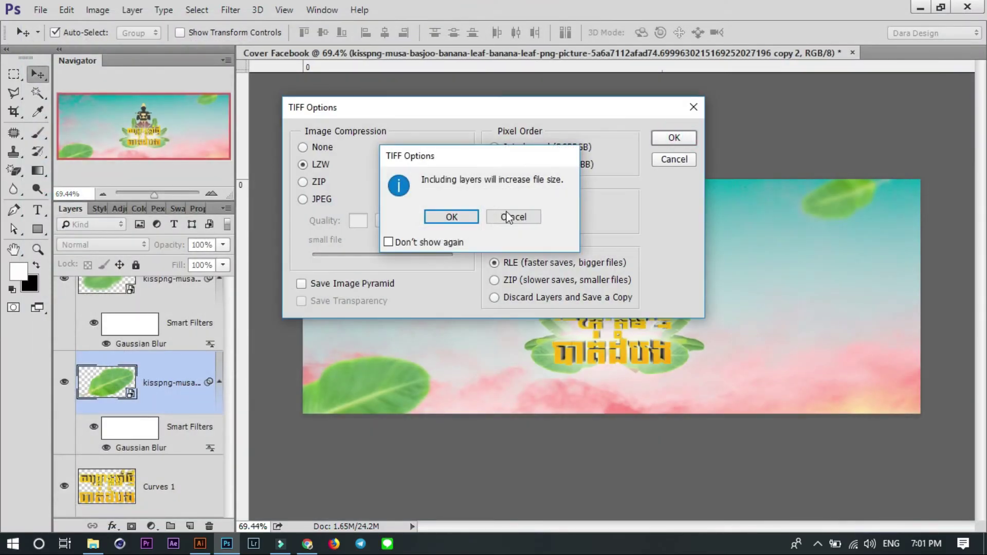
{"action": "left_click", "coordinate": [449, 215]}
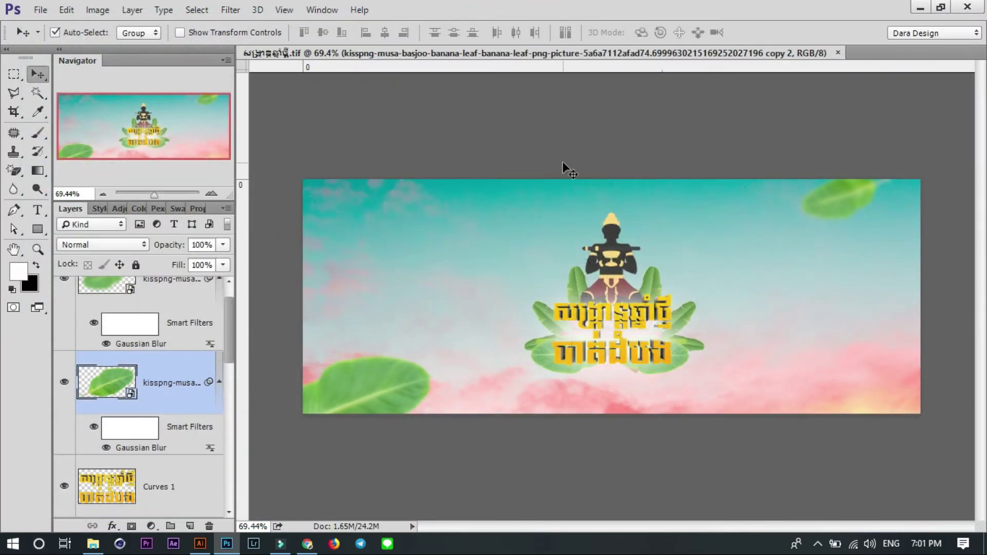
- Rotate and enlarge the lower-left banana leaf layer with Free Transform
{"action": "left_click", "coordinate": [220, 383]}
{"action": "left_click", "coordinate": [220, 308]}
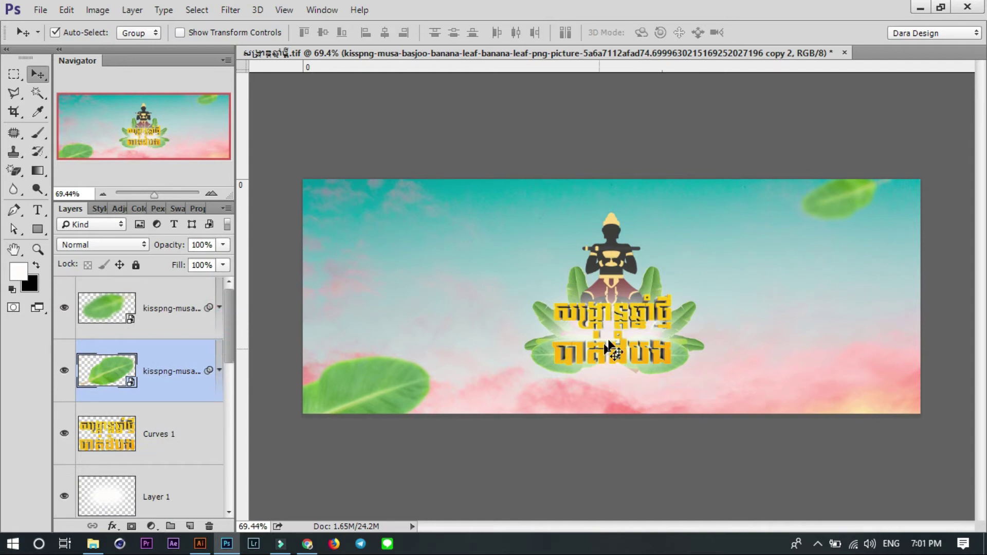
{"action": "key", "text": "ctrl+t"}
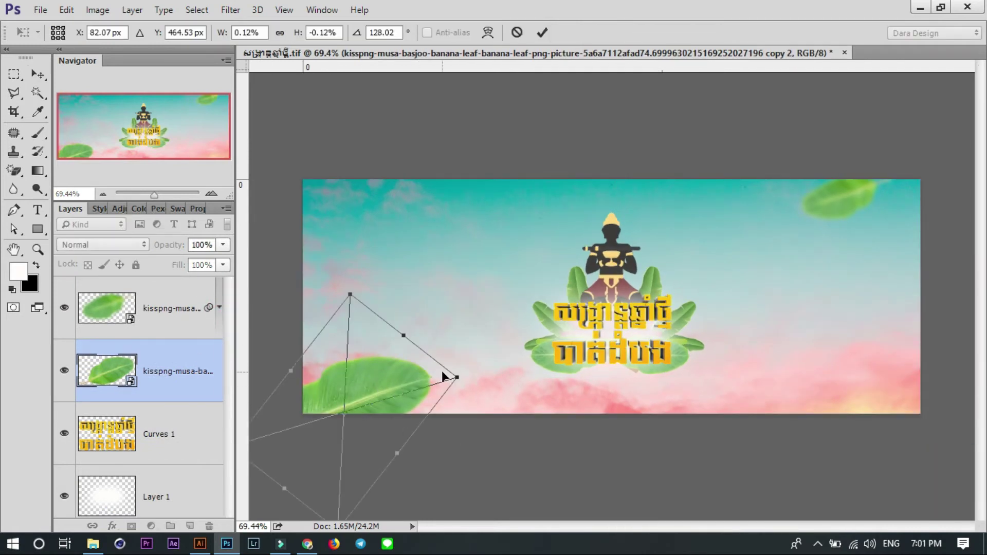
{"action": "left_click_drag", "start_coordinate": [451, 379], "coordinate": [509, 415]}
{"action": "key", "text": "Return"}
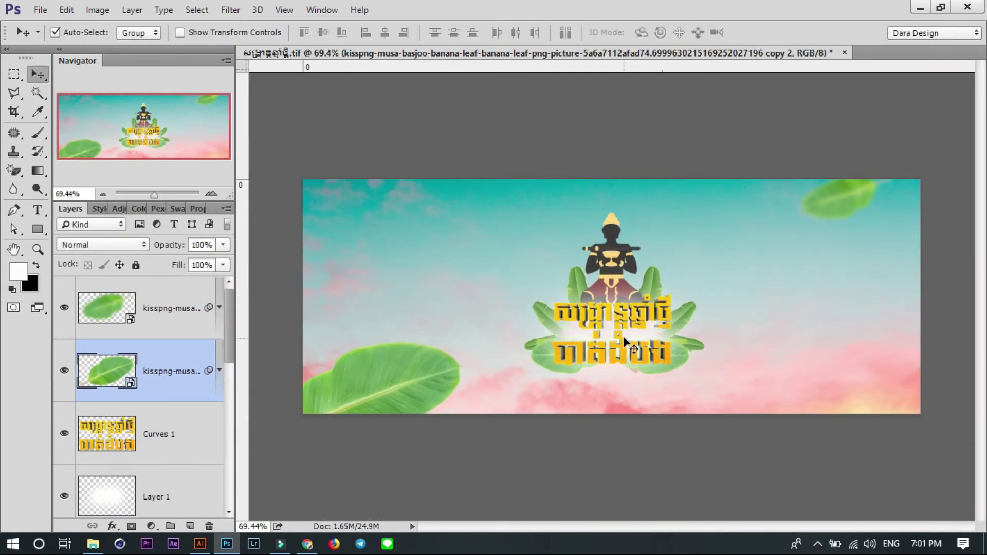
{"action": "scroll", "coordinate": [625, 342], "scroll_direction": "down", "scroll_amount": 2}
{"action": "scroll", "coordinate": [230, 475], "scroll_direction": "down", "scroll_amount": 5}
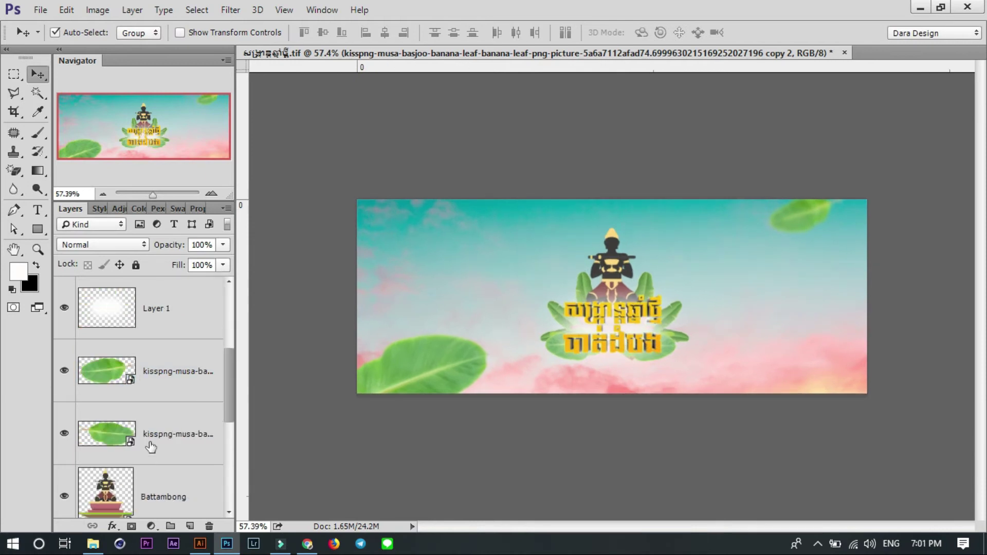
{"action": "scroll", "coordinate": [165, 429], "scroll_direction": "down", "scroll_amount": 3}
- Add a new layer above the sky and paint white dashed arcs around the statue
{"action": "left_click", "coordinate": [165, 423]}
{"action": "left_click", "coordinate": [189, 526]}
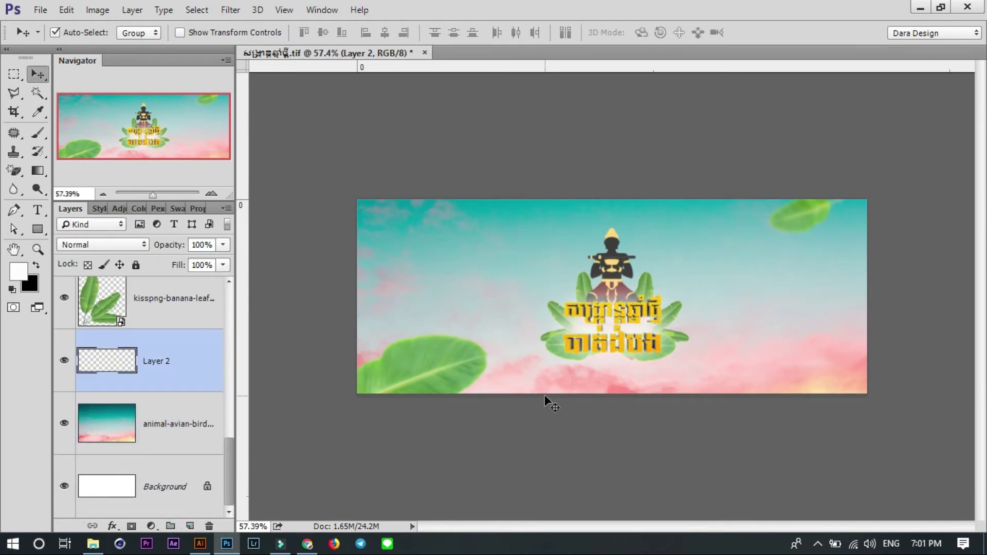
{"action": "key", "text": "b"}
{"action": "key", "text": "bracketleft"}
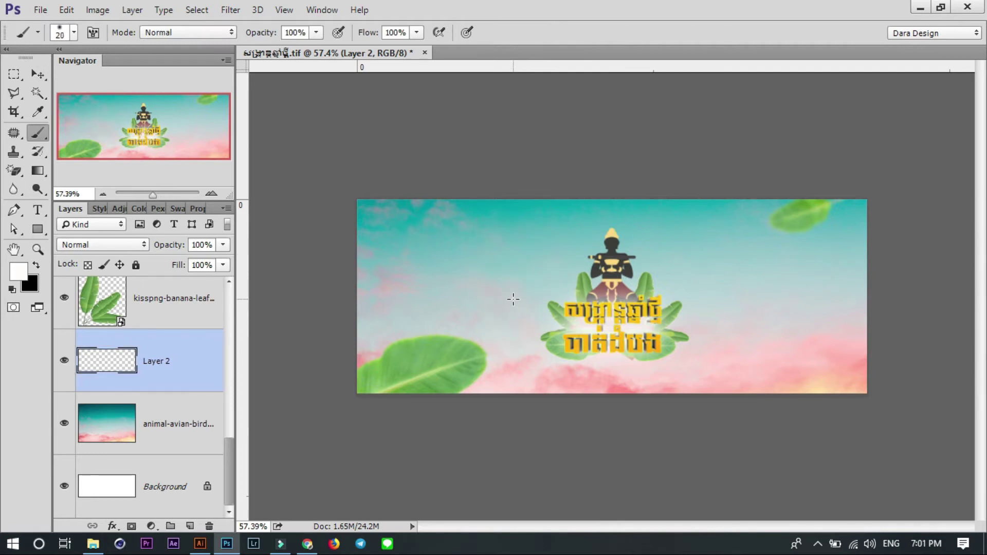
{"action": "left_click_drag", "start_coordinate": [544, 241], "coordinate": [528, 257]}
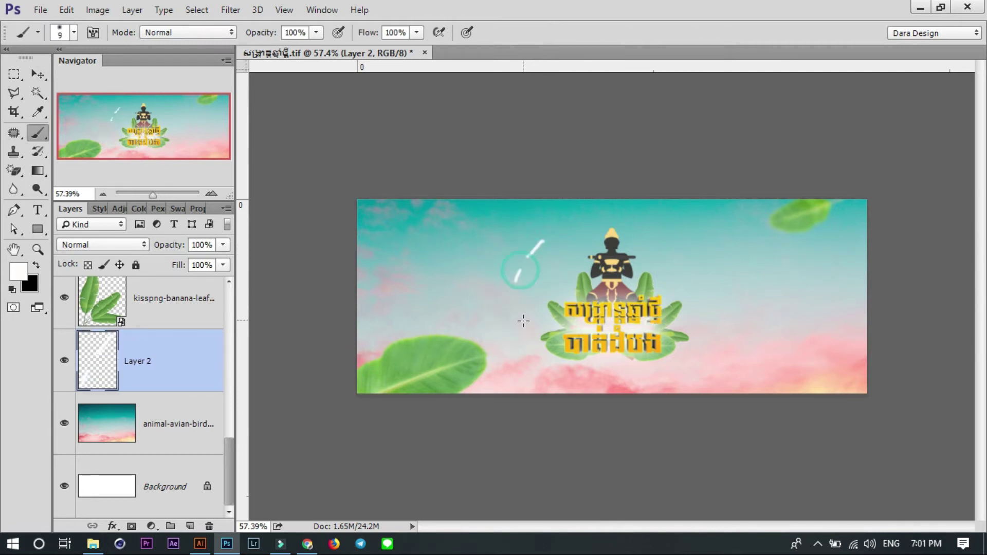
{"action": "left_click_drag", "start_coordinate": [643, 368], "coordinate": [693, 323]}
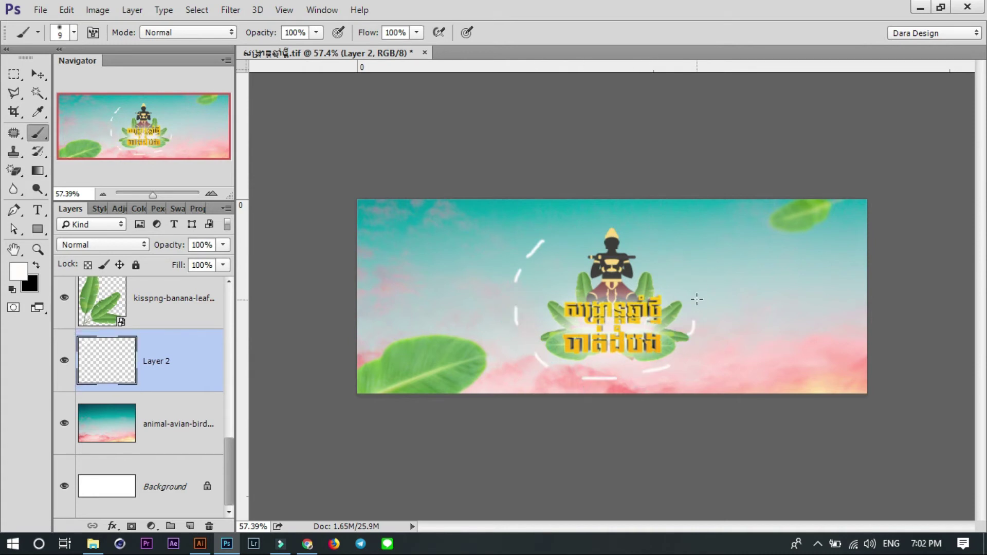
{"action": "left_click_drag", "start_coordinate": [653, 228], "coordinate": [630, 225]}
{"action": "left_click_drag", "start_coordinate": [586, 225], "coordinate": [576, 232]}
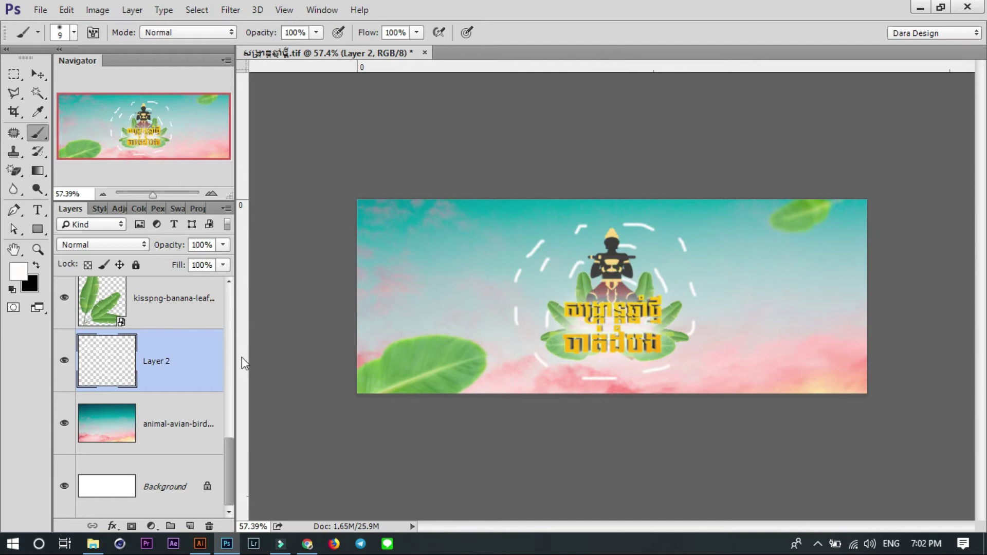
{"action": "key", "text": "v"}
{"action": "key", "text": "ctrl+d"}
- Apply a Spin Radial Blur with amount 37 to the dashed white rings
{"action": "left_click", "coordinate": [231, 11]}
{"action": "mouse_move", "coordinate": [237, 169]}
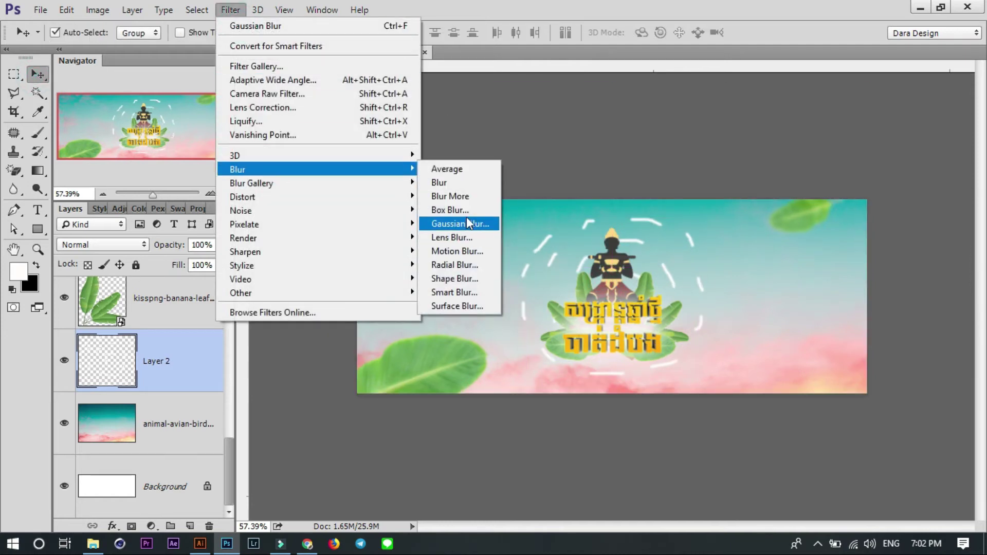
{"action": "left_click", "coordinate": [458, 265]}
{"action": "left_click_drag", "start_coordinate": [604, 241], "coordinate": [336, 230]}
{"action": "left_click_drag", "start_coordinate": [321, 272], "coordinate": [332, 275]}
{"action": "left_click", "coordinate": [464, 255]}
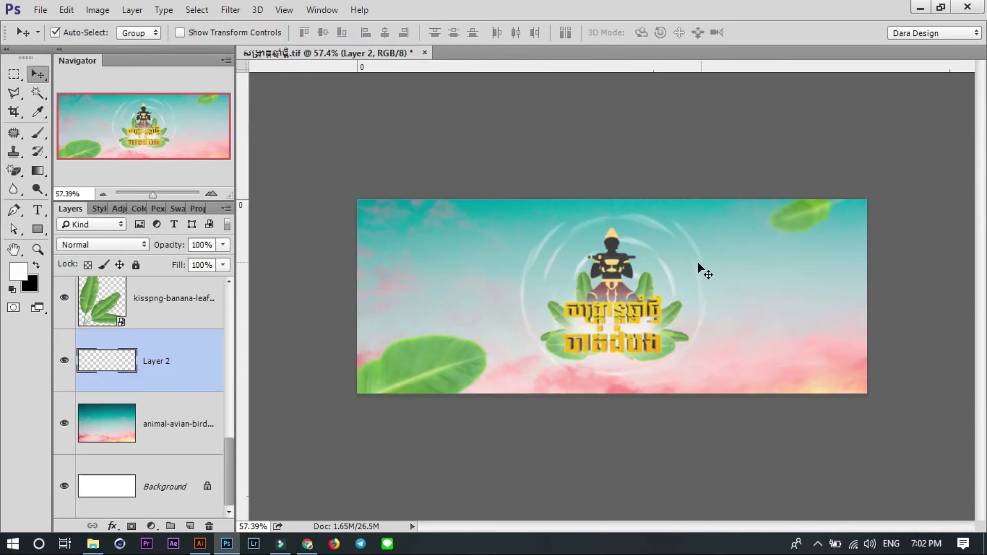
- Duplicate the ring layer, enlarge the copy to about 265%, and set it to Overlay
{"action": "key", "text": "ctrl+a"}
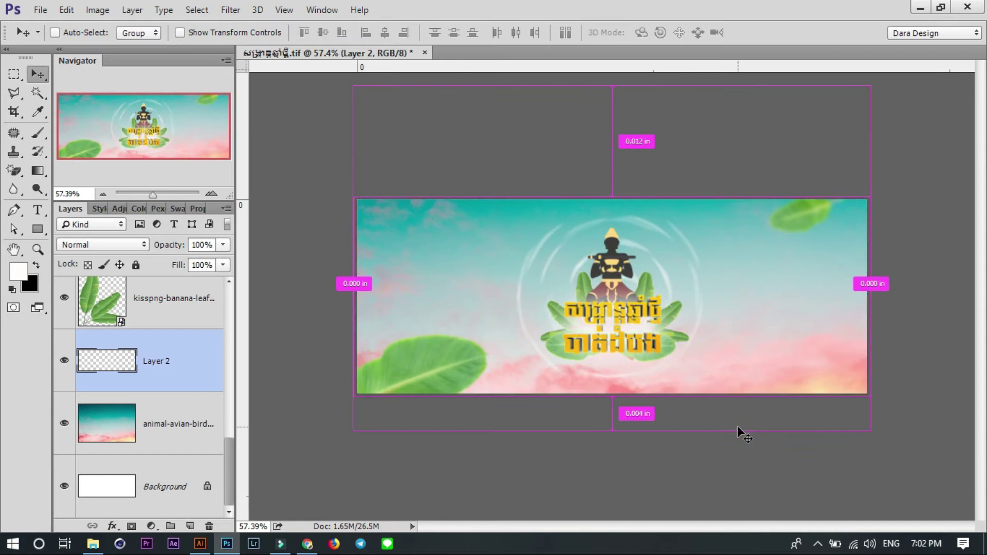
{"action": "key", "text": "ctrl+d"}
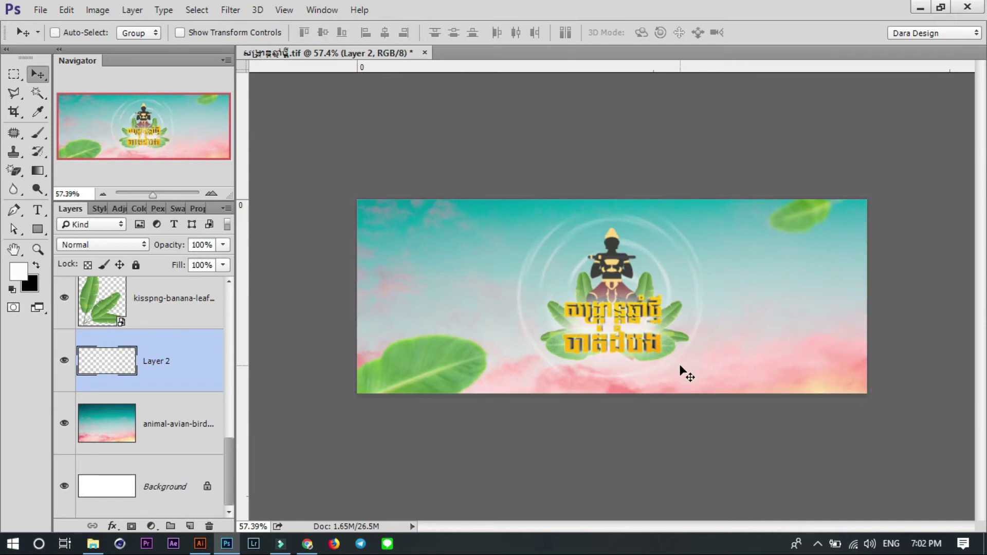
{"action": "key", "text": "ctrl+j"}
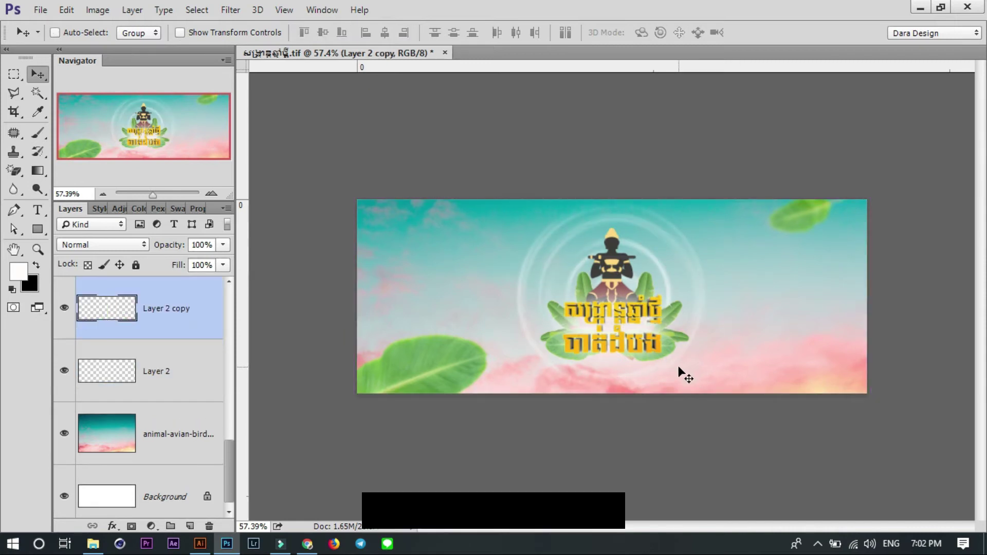
{"action": "key", "text": "ctrl+t"}
{"action": "left_click_drag", "start_coordinate": [870, 395], "coordinate": [959, 465]}
{"action": "scroll", "coordinate": [829, 393], "scroll_direction": "down", "scroll_amount": 3}
{"action": "scroll", "coordinate": [959, 465], "scroll_direction": "down", "scroll_amount": 1}
{"action": "left_click_drag", "start_coordinate": [881, 406], "coordinate": [905, 408]}
{"action": "key", "text": "Return"}
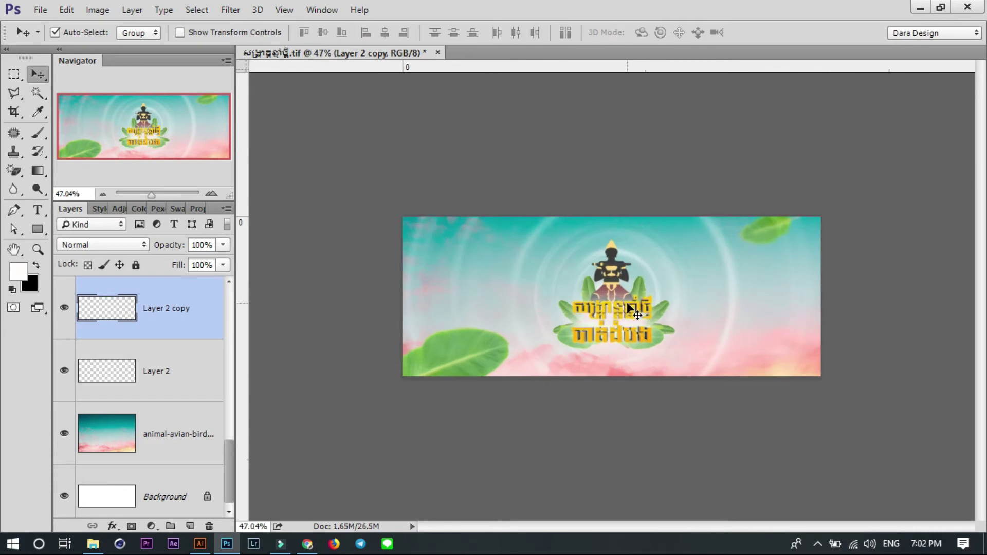
{"action": "scroll", "coordinate": [627, 303], "scroll_direction": "up", "scroll_amount": 4}
{"action": "left_click", "coordinate": [139, 244]}
{"action": "left_click", "coordinate": [92, 157]}
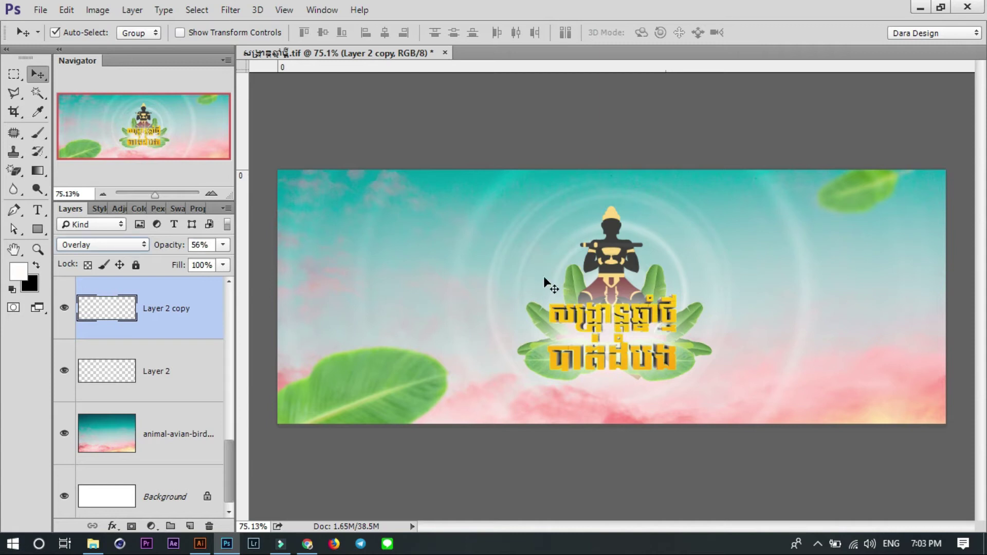
- Shrink the original Layer 2 rings toward the centre
{"action": "left_click", "coordinate": [159, 370]}
{"action": "key", "text": "ctrl+t"}
{"action": "left_click_drag", "start_coordinate": [942, 180], "coordinate": [844, 278]}
{"action": "key", "text": "Return"}
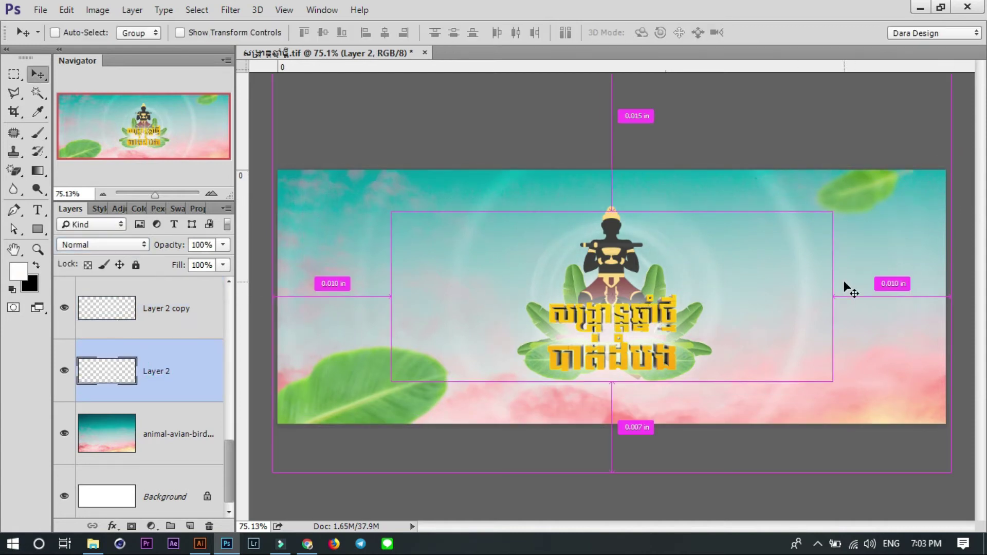
- Duplicate the rings again, enlarge to about 177%, and flip the copy horizontally
{"action": "key", "text": "ctrl+j"}
{"action": "key", "text": "ctrl+t"}
{"action": "left_click_drag", "start_coordinate": [833, 212], "coordinate": [937, 139]}
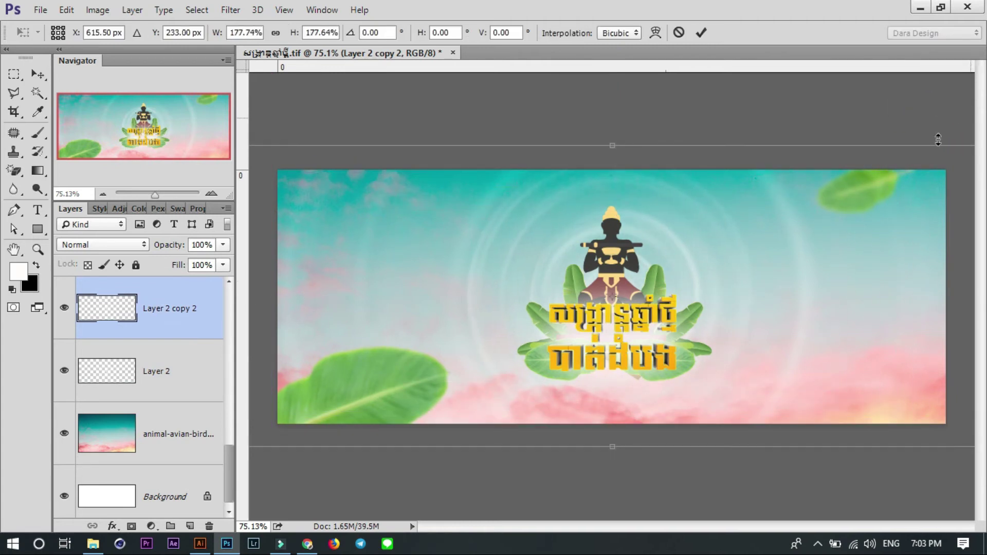
{"action": "left_click_drag", "start_coordinate": [715, 253], "coordinate": [726, 254]}
{"action": "right_click", "coordinate": [724, 263]}
{"action": "left_click", "coordinate": [789, 481]}
{"action": "left_click_drag", "start_coordinate": [745, 289], "coordinate": [746, 290]}
{"action": "key", "text": "Return"}
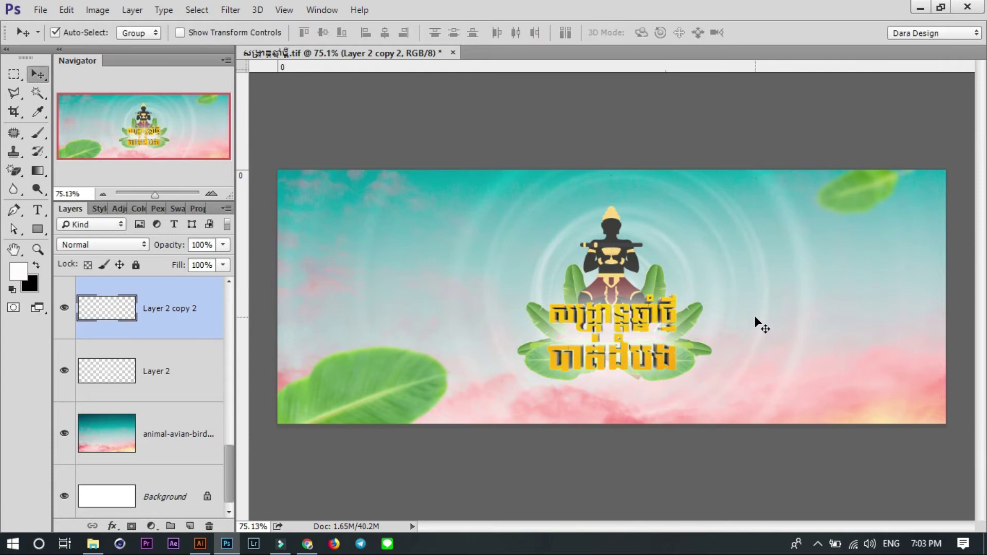
{"action": "key", "text": "ctrl"}
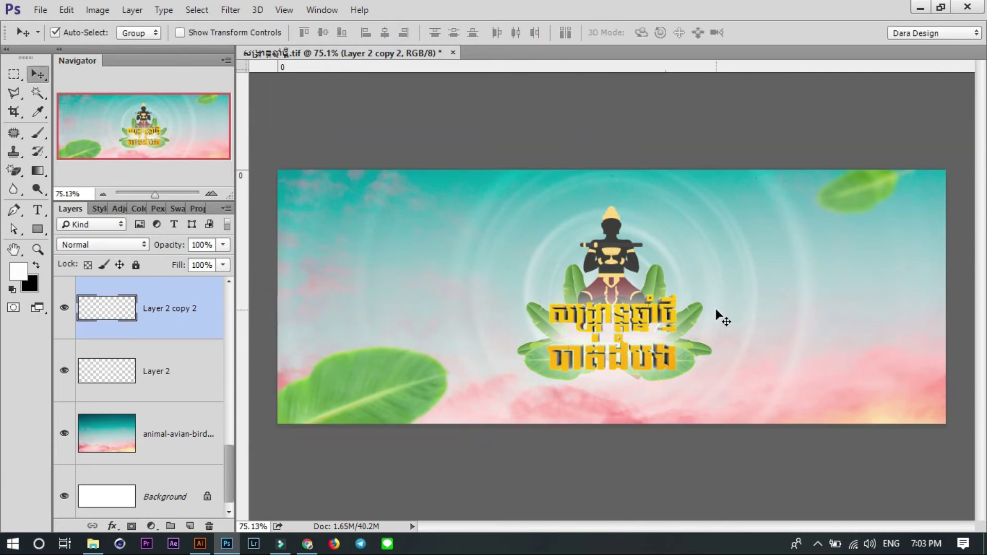
- Copy the top-right leaf and place it beside the statue, rotated about 97°
{"action": "left_click_drag", "start_coordinate": [861, 188], "coordinate": [792, 368]}
{"action": "key", "text": "ctrl+t"}
{"action": "mouse_move", "coordinate": [866, 321]}
{"action": "left_mouse_down"}
{"action": "mouse_move", "coordinate": [689, 391]}
{"action": "mouse_move", "coordinate": [804, 357]}
{"action": "left_mouse_up"}
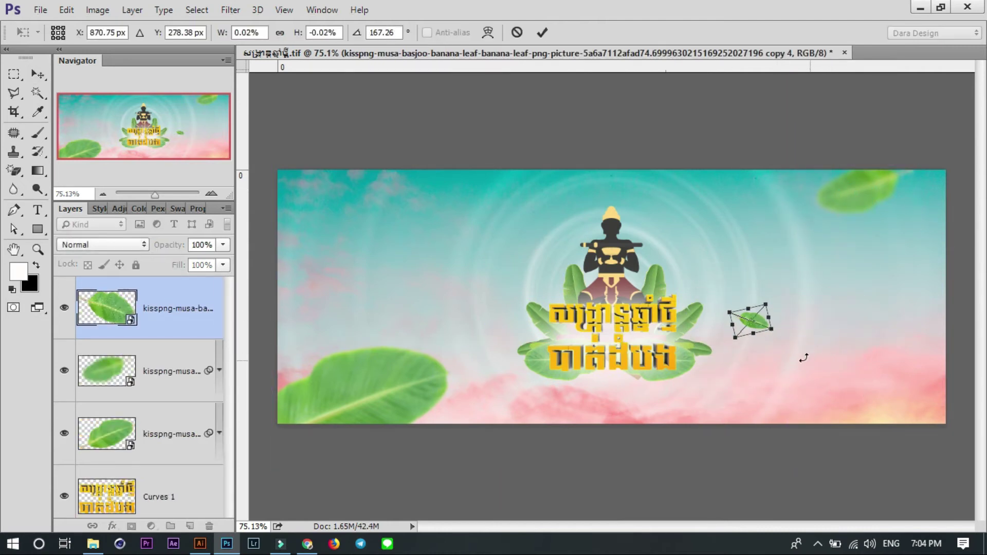
{"action": "left_click_drag", "start_coordinate": [761, 322], "coordinate": [705, 275]}
{"action": "left_click_drag", "start_coordinate": [730, 242], "coordinate": [760, 305]}
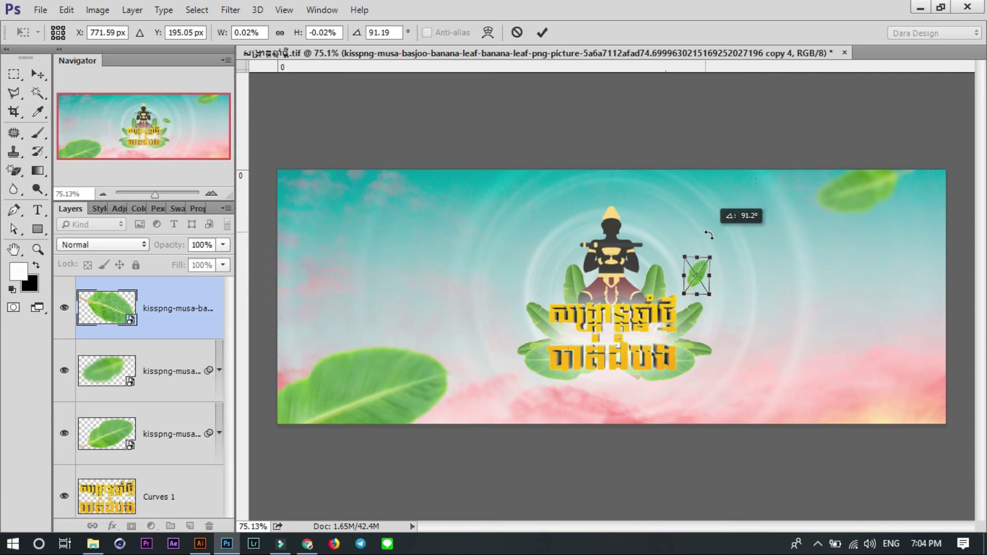
{"action": "key", "text": "Return"}
- Copy the small leaf left of the title, rotate and skew it, then move it below
{"action": "left_click_drag", "start_coordinate": [697, 273], "coordinate": [512, 295]}
{"action": "key", "text": "ctrl+t"}
{"action": "mouse_move", "coordinate": [559, 235]}
{"action": "left_mouse_down"}
{"action": "mouse_move", "coordinate": [519, 219]}
{"action": "mouse_move", "coordinate": [452, 280]}
{"action": "left_mouse_up"}
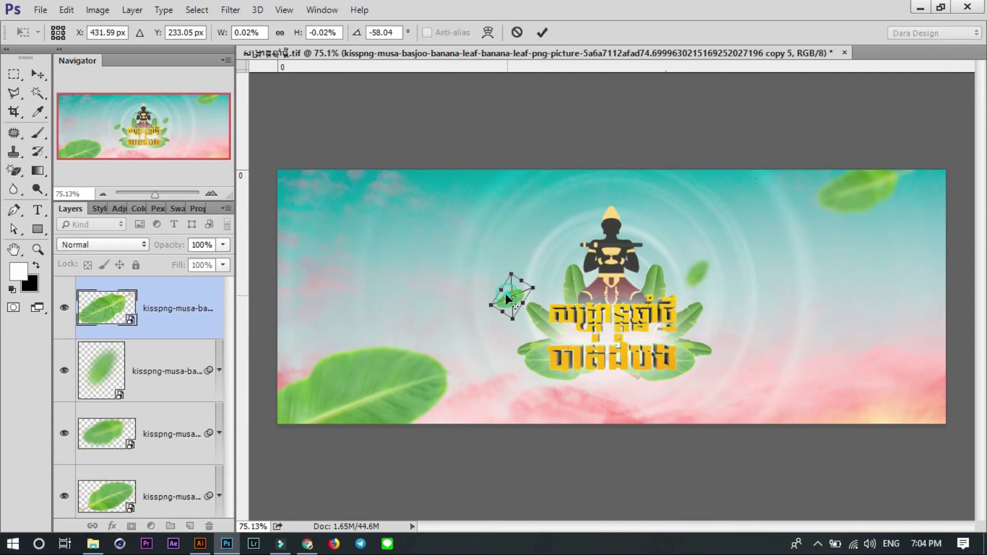
{"action": "left_click_drag", "start_coordinate": [513, 303], "coordinate": [510, 308]}
{"action": "key", "text": "Return"}
{"action": "mouse_move", "coordinate": [513, 333]}
{"action": "left_mouse_down"}
{"action": "mouse_move", "coordinate": [559, 411]}
{"action": "mouse_move", "coordinate": [540, 260]}
{"action": "mouse_move", "coordinate": [341, 204]}
{"action": "mouse_move", "coordinate": [370, 227]}
{"action": "left_mouse_up"}
- Rotate another small leaf copy into place and re-angle the top-right leaf
{"action": "key", "text": "ctrl+t"}
{"action": "left_click_drag", "start_coordinate": [479, 208], "coordinate": [453, 149]}
{"action": "mouse_move", "coordinate": [354, 226]}
{"action": "left_mouse_down"}
{"action": "mouse_move", "coordinate": [425, 254]}
{"action": "mouse_move", "coordinate": [425, 227]}
{"action": "left_mouse_up"}
{"action": "key", "text": "Return"}
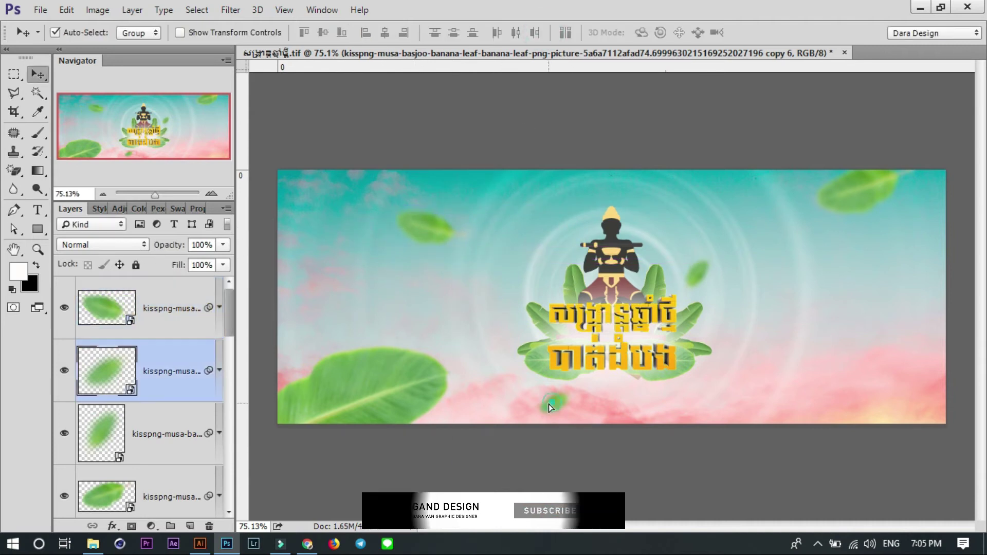
{"action": "left_click_drag", "start_coordinate": [876, 190], "coordinate": [881, 182]}
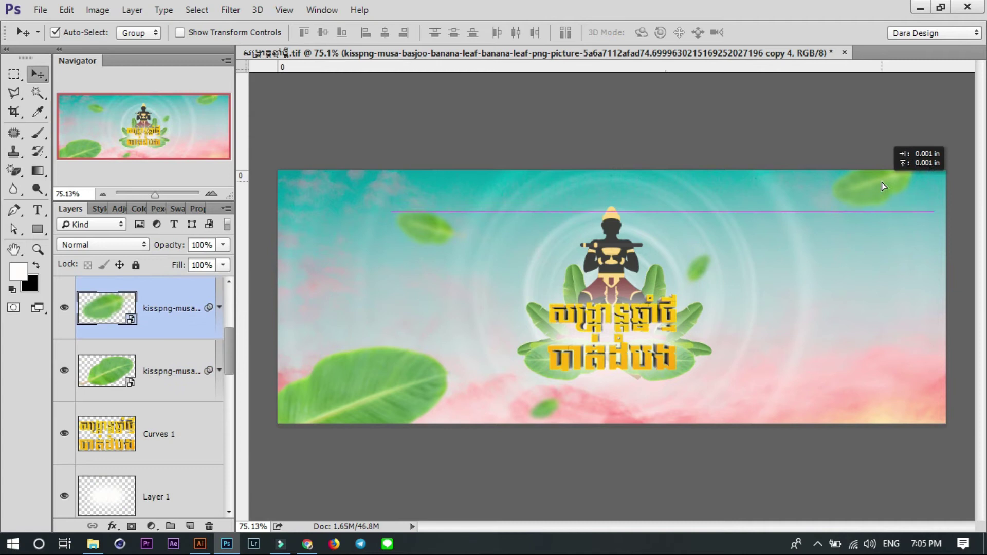
{"action": "key", "text": "ctrl+t"}
{"action": "mouse_move", "coordinate": [839, 242]}
{"action": "left_mouse_down"}
{"action": "mouse_move", "coordinate": [871, 255]}
{"action": "mouse_move", "coordinate": [865, 261]}
{"action": "left_mouse_up"}
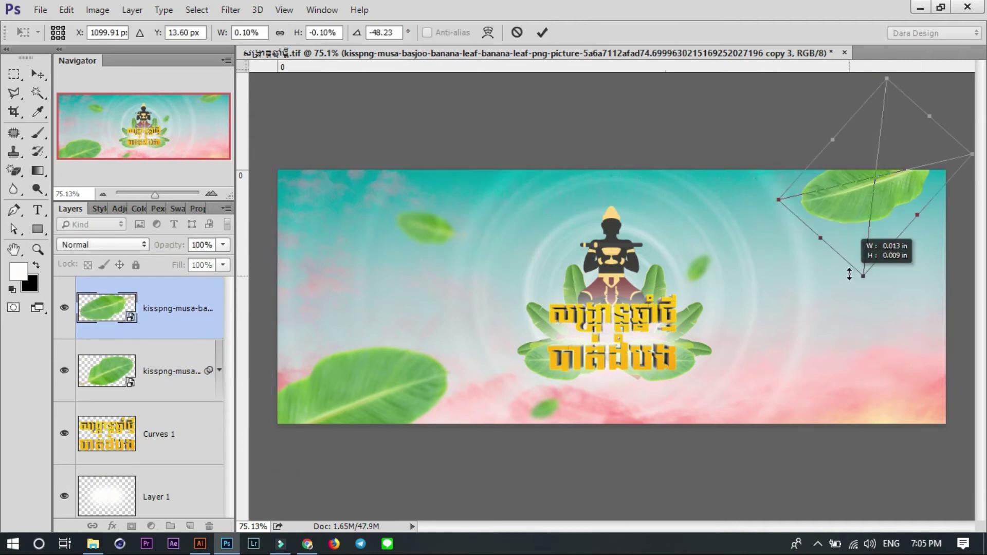
{"action": "key", "text": "Return"}
- Copy a leaf into the upper-left sky, then save the cover
{"action": "left_click_drag", "start_coordinate": [857, 196], "coordinate": [857, 188]}
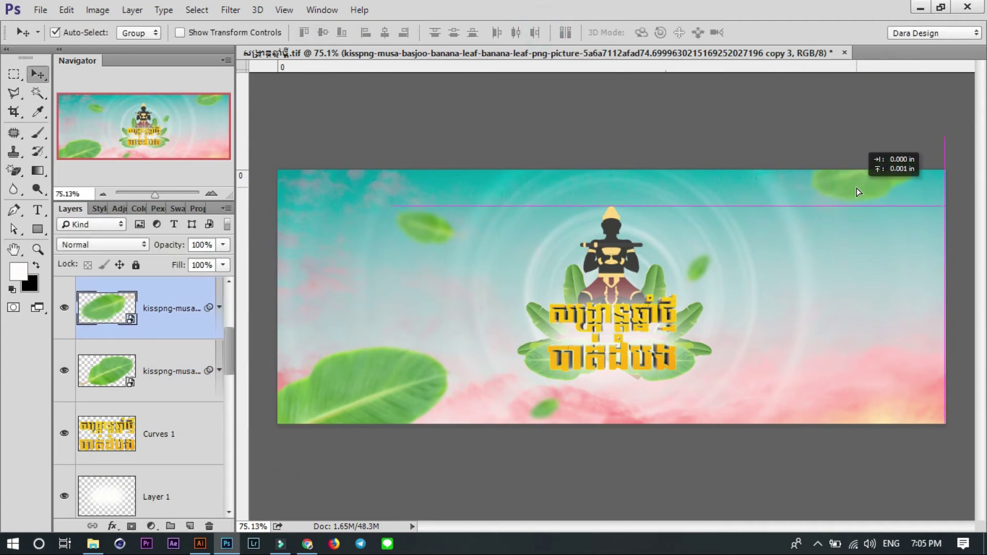
{"action": "mouse_move", "coordinate": [463, 232]}
{"action": "left_mouse_down"}
{"action": "mouse_move", "coordinate": [528, 265]}
{"action": "mouse_move", "coordinate": [563, 221]}
{"action": "left_mouse_up"}
{"action": "key", "text": "ctrl+t"}
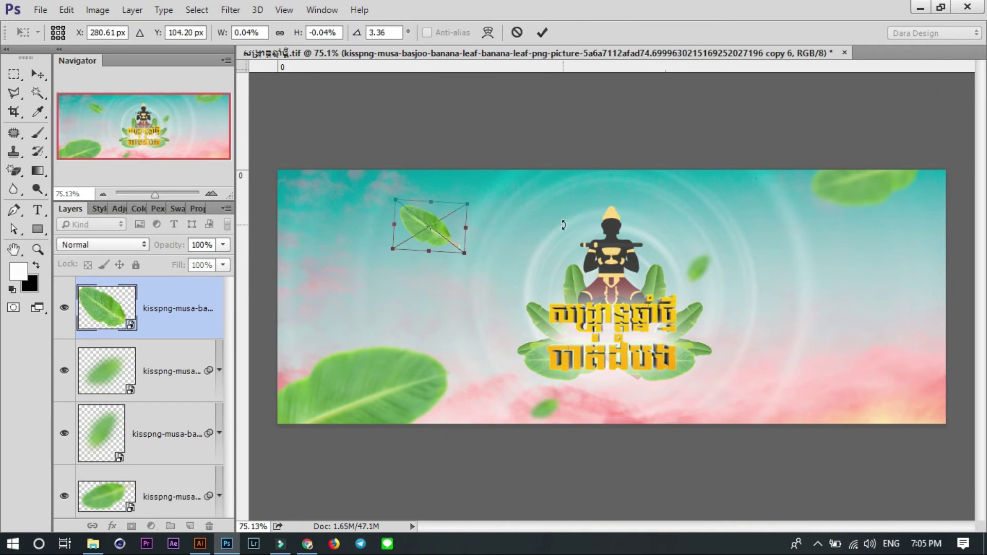
{"action": "key", "text": "Return"}
{"action": "scroll", "coordinate": [648, 402], "scroll_direction": "down", "scroll_amount": 1}
{"action": "scroll", "coordinate": [650, 402], "scroll_direction": "up", "scroll_amount": 2}
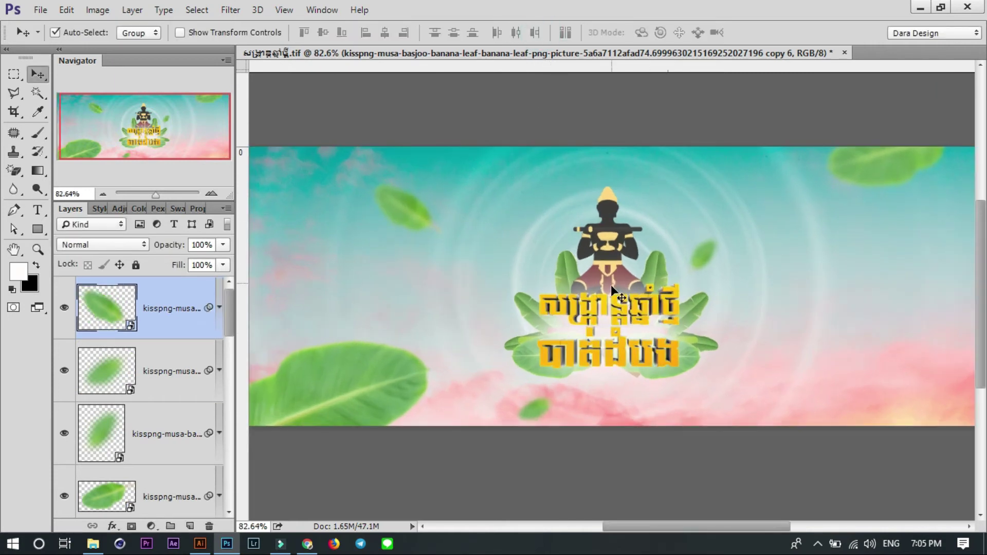
{"action": "key", "text": "ctrl+s"}
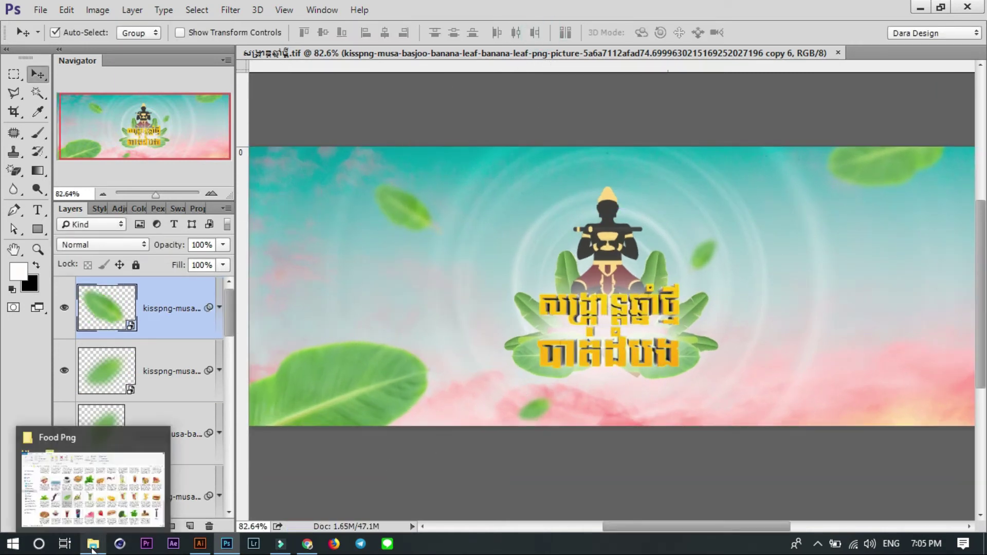
- Browse to G: > software > Templet > Vector Ai and open 210017-P08J6R-850.eps
{"action": "left_click", "coordinate": [93, 543]}
{"action": "left_click", "coordinate": [77, 411]}
{"action": "double_click", "coordinate": [401, 411]}
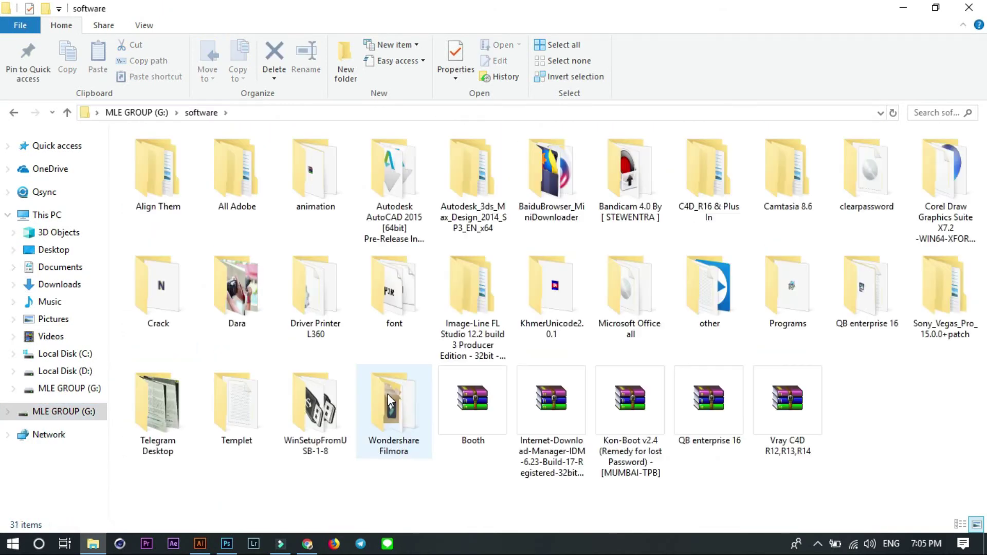
{"action": "double_click", "coordinate": [231, 413]}
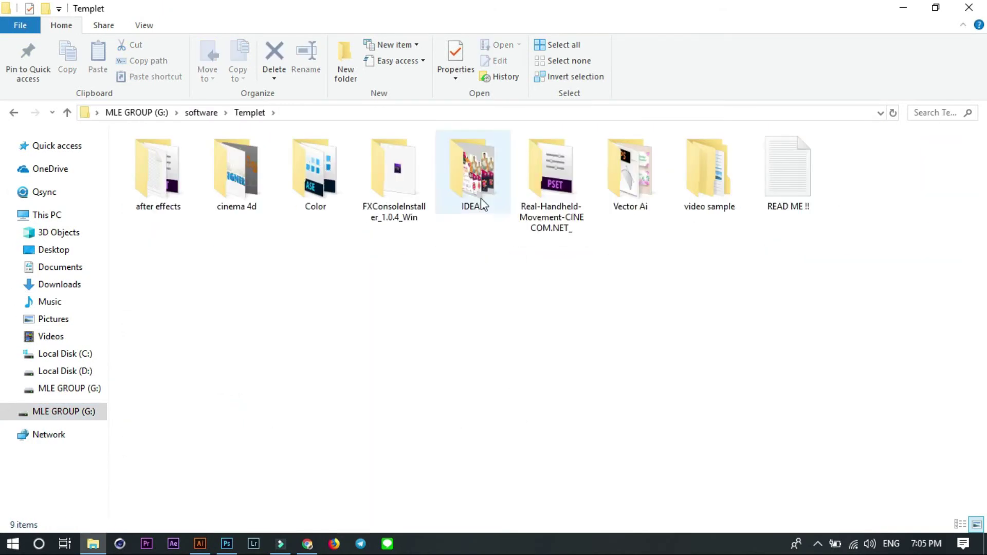
{"action": "double_click", "coordinate": [630, 170]}
{"action": "scroll", "coordinate": [728, 328], "scroll_direction": "down", "scroll_amount": 10}
{"action": "scroll", "coordinate": [728, 329], "scroll_direction": "down", "scroll_amount": 5}
{"action": "scroll", "coordinate": [728, 329], "scroll_direction": "down", "scroll_amount": 5}
{"action": "scroll", "coordinate": [728, 329], "scroll_direction": "down", "scroll_amount": 5}
{"action": "scroll", "coordinate": [728, 329], "scroll_direction": "down", "scroll_amount": 5}
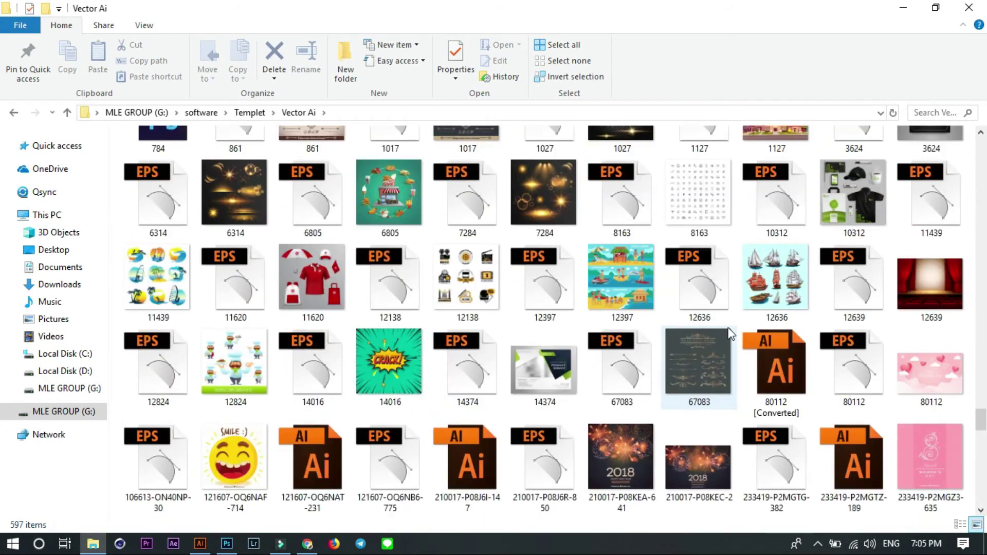
{"action": "left_click", "coordinate": [525, 208]}
{"action": "left_click", "coordinate": [615, 446]}
{"action": "double_click", "coordinate": [545, 457]}
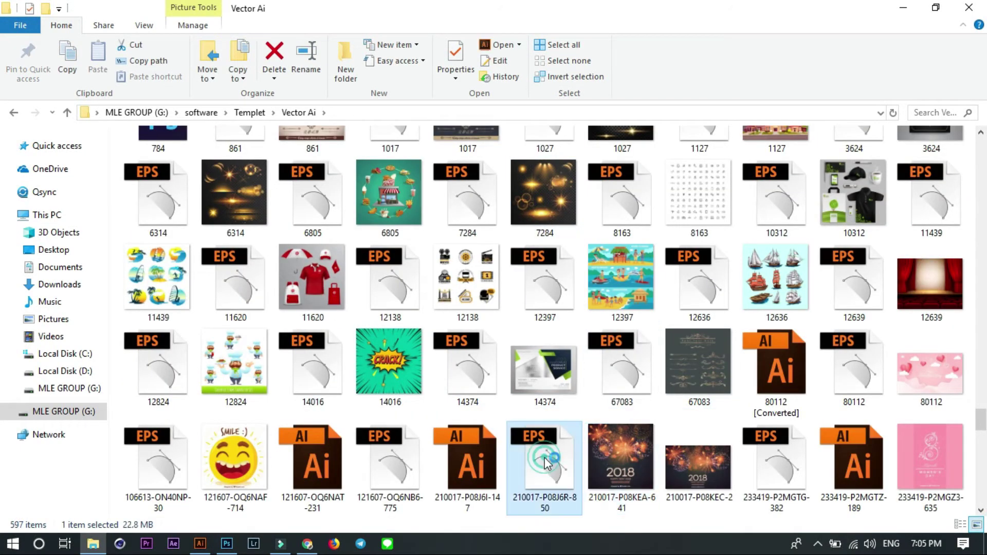
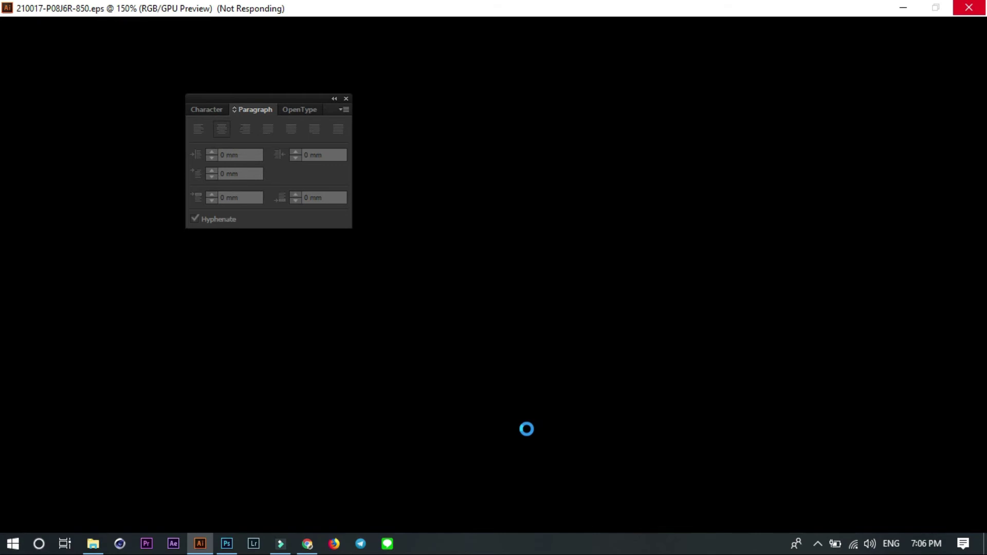
- Dismiss the missing fonts warning and delete the orange overlay from the right fireworks image
{"action": "right_click", "coordinate": [468, 548]}
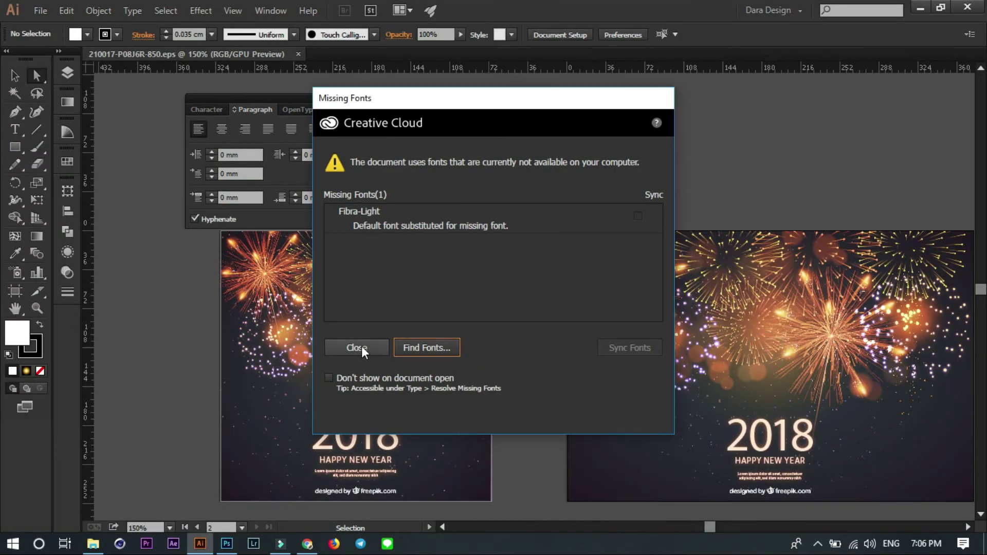
{"action": "left_click", "coordinate": [362, 347]}
{"action": "left_click", "coordinate": [14, 76]}
{"action": "right_click", "coordinate": [732, 288]}
{"action": "left_click", "coordinate": [657, 308]}
{"action": "left_click_drag", "start_coordinate": [669, 298], "coordinate": [493, 301]}
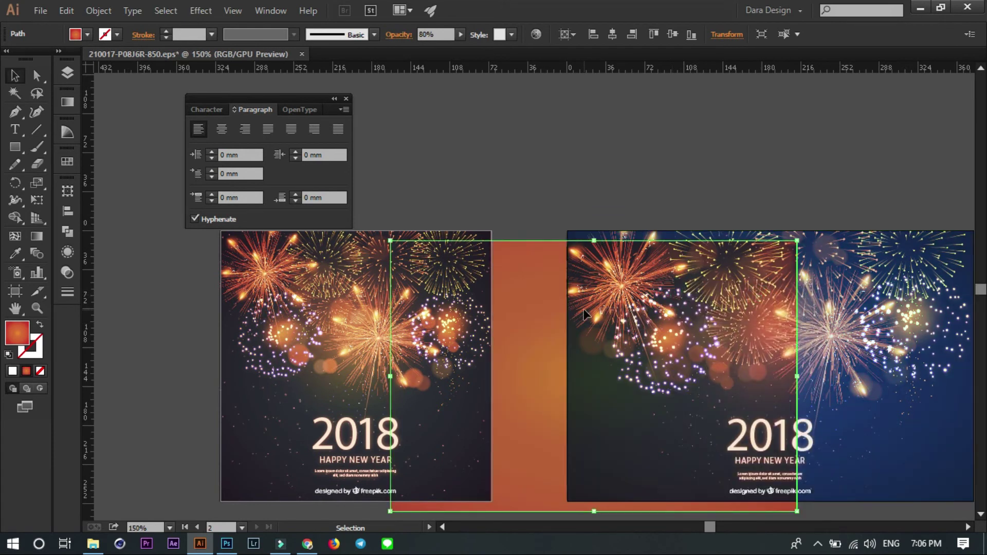
{"action": "key", "text": "Delete"}
- Release the clipping mask on the right fireworks image
{"action": "right_click", "coordinate": [817, 304]}
{"action": "left_click", "coordinate": [844, 385]}
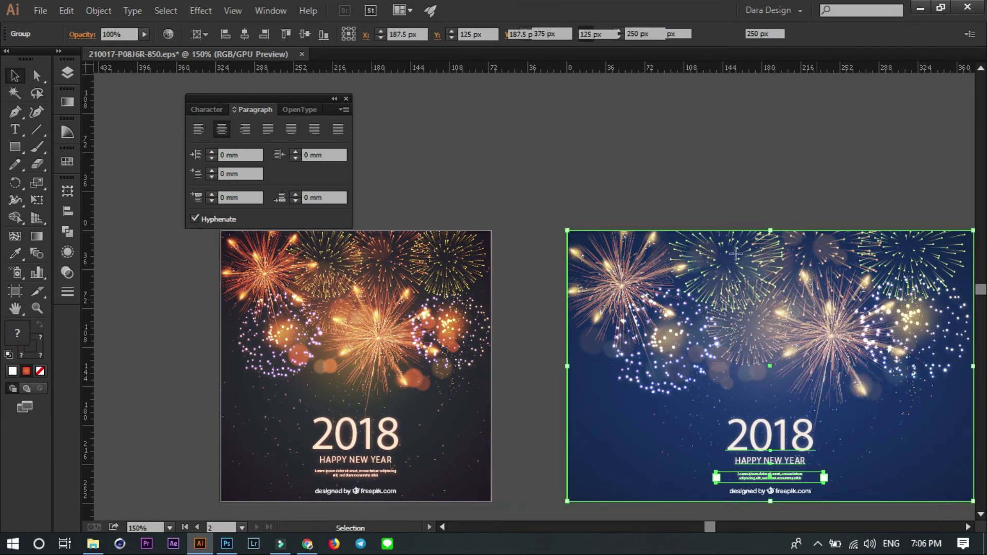
{"action": "right_click", "coordinate": [735, 298]}
{"action": "left_click", "coordinate": [764, 381]}
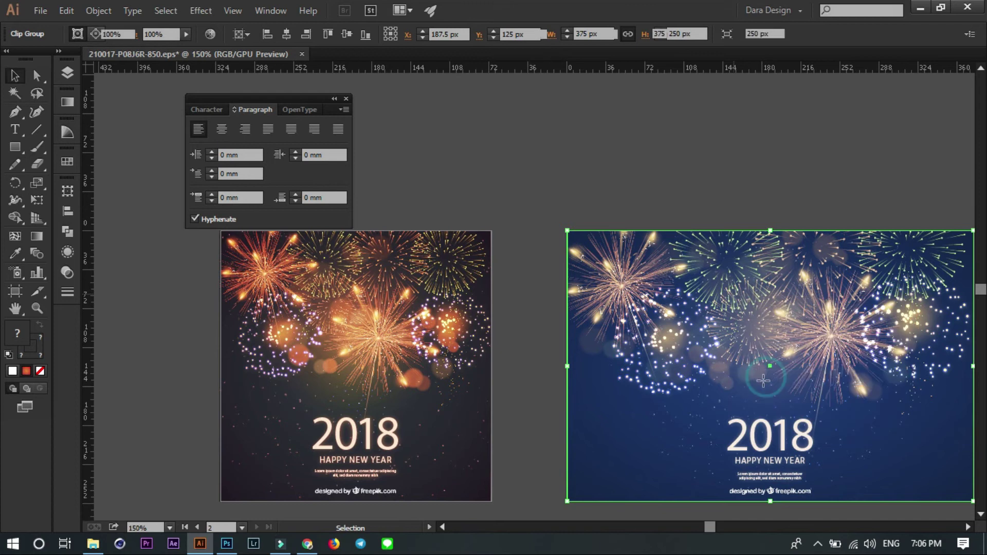
{"action": "key", "text": "ctrl+alt+7"}
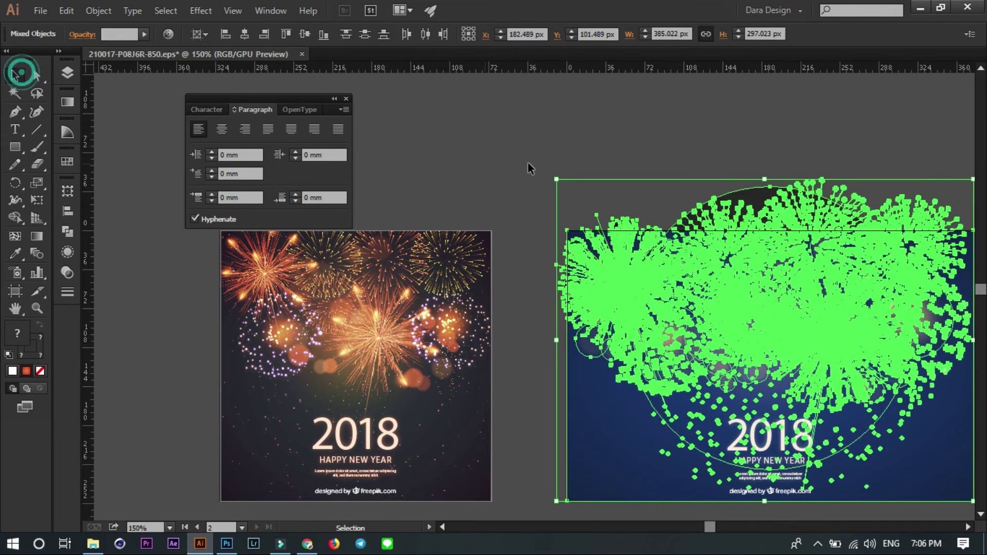
- Try moving the released fireworks artwork up, then undo the move
{"action": "left_click", "coordinate": [532, 169]}
{"action": "mouse_move", "coordinate": [744, 325]}
{"action": "left_mouse_down"}
{"action": "mouse_move", "coordinate": [758, 329]}
{"action": "mouse_move", "coordinate": [715, 198]}
{"action": "left_mouse_up"}
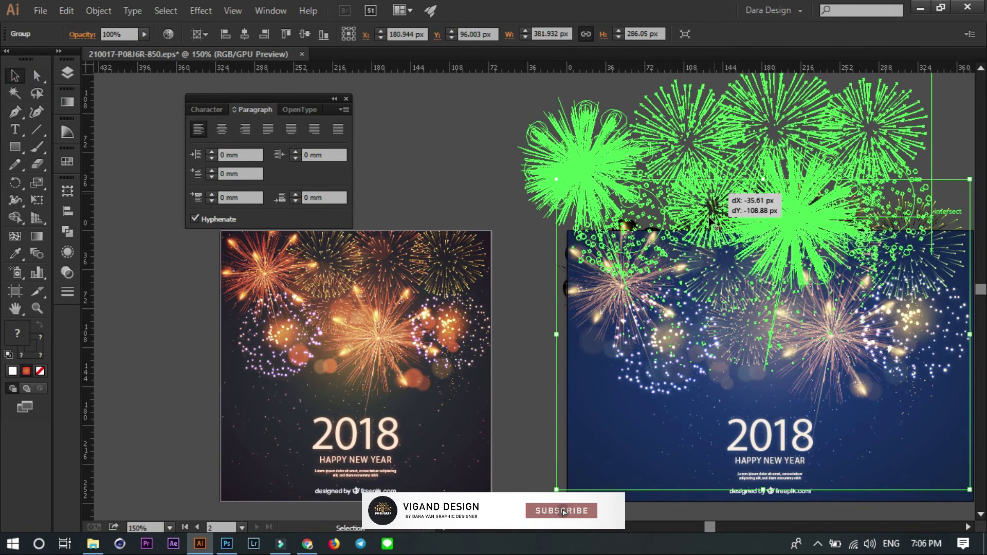
{"action": "left_click_drag", "start_coordinate": [787, 367], "coordinate": [787, 368]}
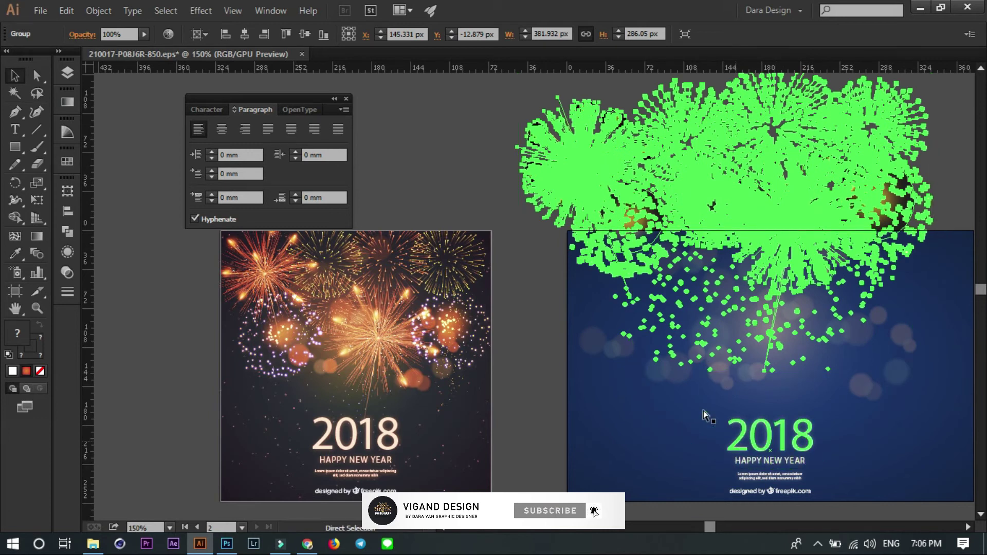
{"action": "key", "text": "ctrl+z"}
- Delete the blue background rectangle and zoom out to view both artboards
{"action": "left_click", "coordinate": [612, 450]}
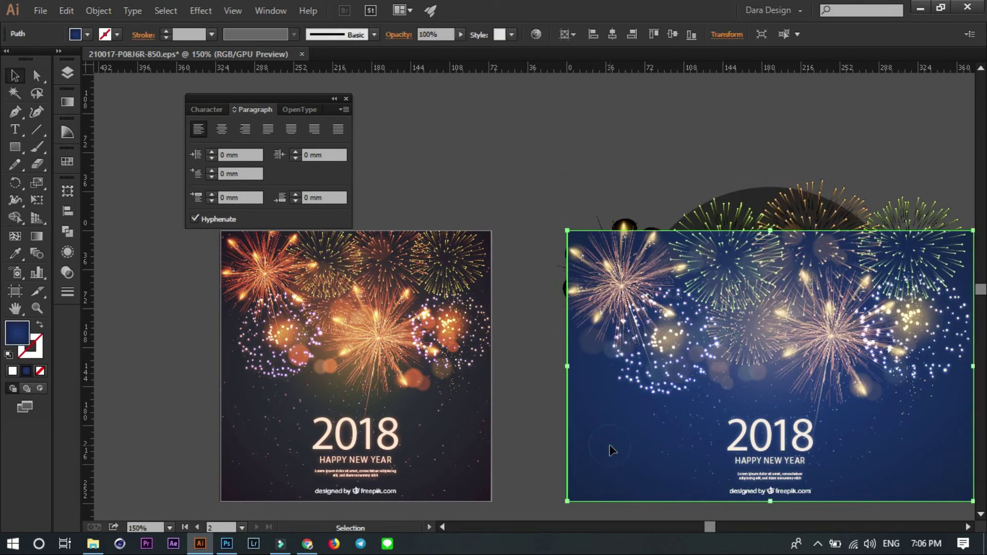
{"action": "key", "text": "Delete"}
{"action": "left_click", "coordinate": [786, 439]}
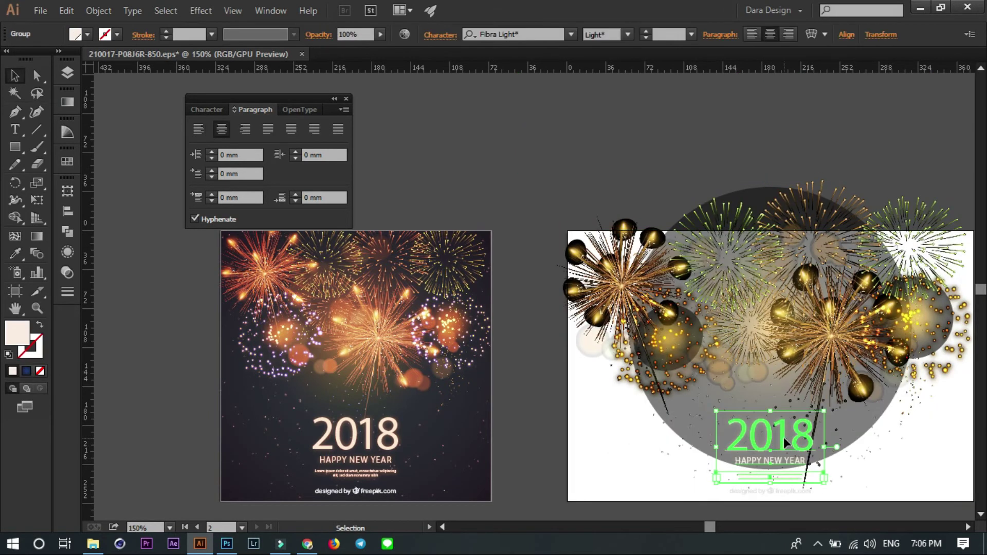
{"action": "left_click", "coordinate": [517, 401]}
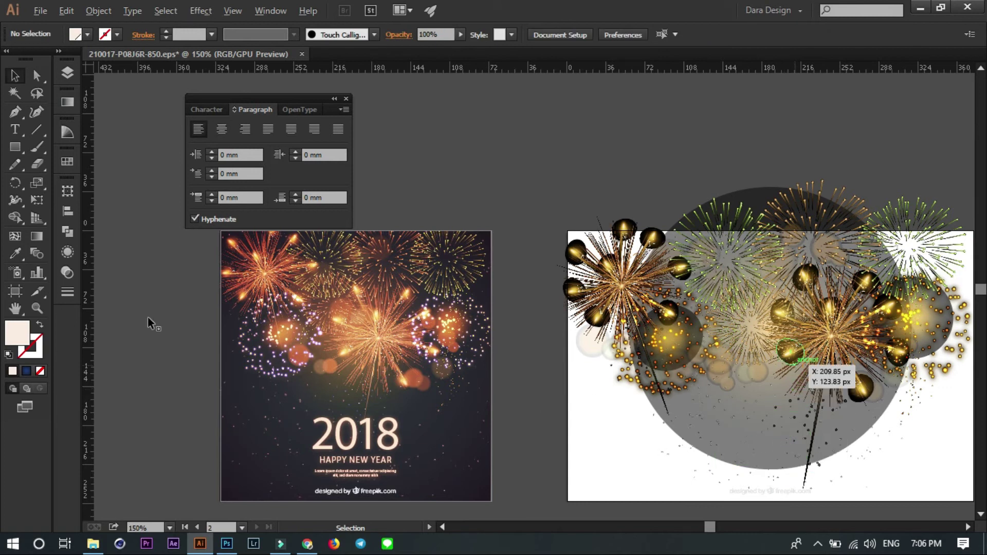
{"action": "key", "text": "ctrl+1"}
{"action": "left_click", "coordinate": [15, 291]}
- Delete the 2018 artwork on the left artboard
{"action": "left_click", "coordinate": [574, 270]}
{"action": "left_click", "coordinate": [15, 76]}
{"action": "left_click_drag", "start_coordinate": [398, 238], "coordinate": [595, 459]}
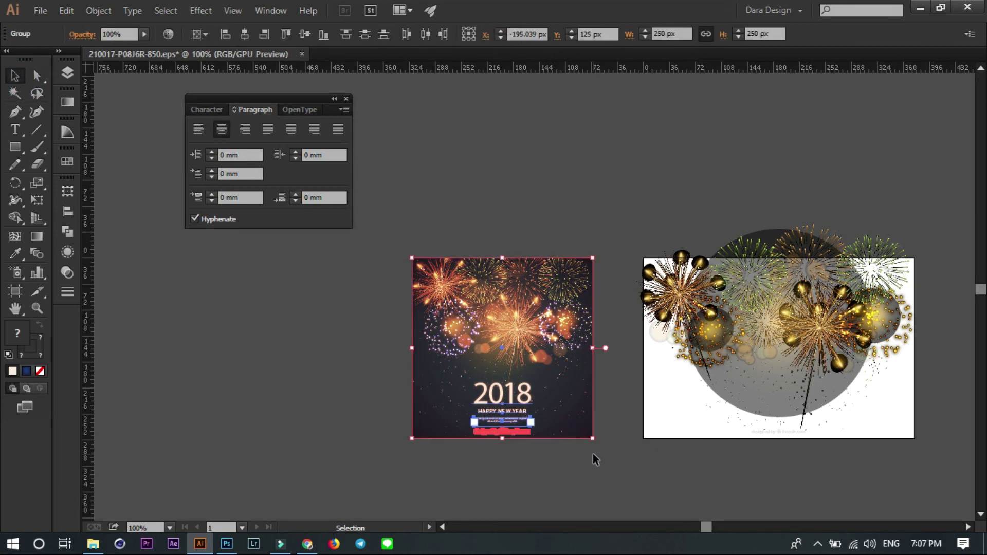
{"action": "key", "text": "Delete"}
- Shift the right fireworks artwork down slightly and copy it over to Photoshop
{"action": "left_click_drag", "start_coordinate": [934, 458], "coordinate": [879, 397]}
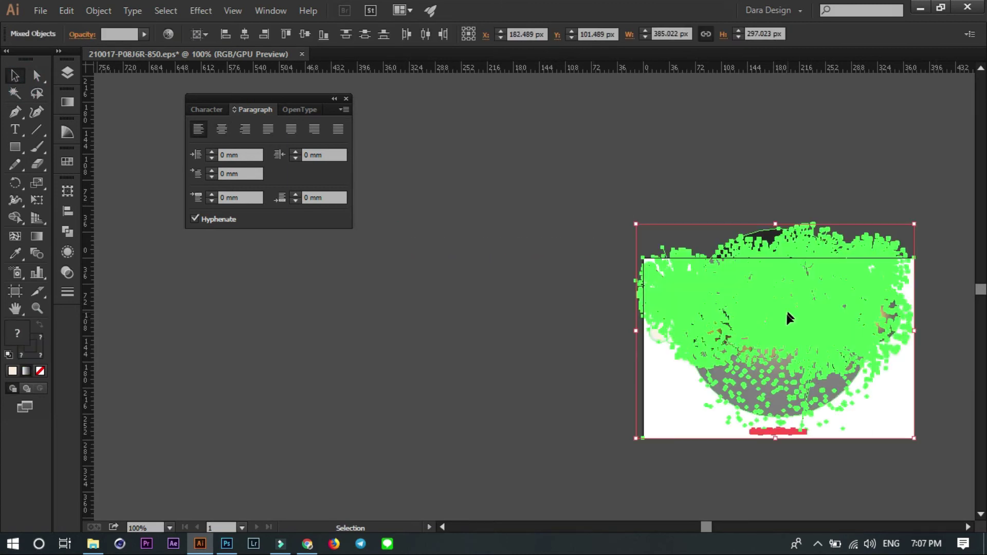
{"action": "left_click", "coordinate": [782, 441]}
{"action": "left_click", "coordinate": [917, 466]}
{"action": "left_click_drag", "start_coordinate": [790, 309], "coordinate": [791, 360]}
{"action": "right_click", "coordinate": [789, 352]}
{"action": "left_click", "coordinate": [645, 431]}
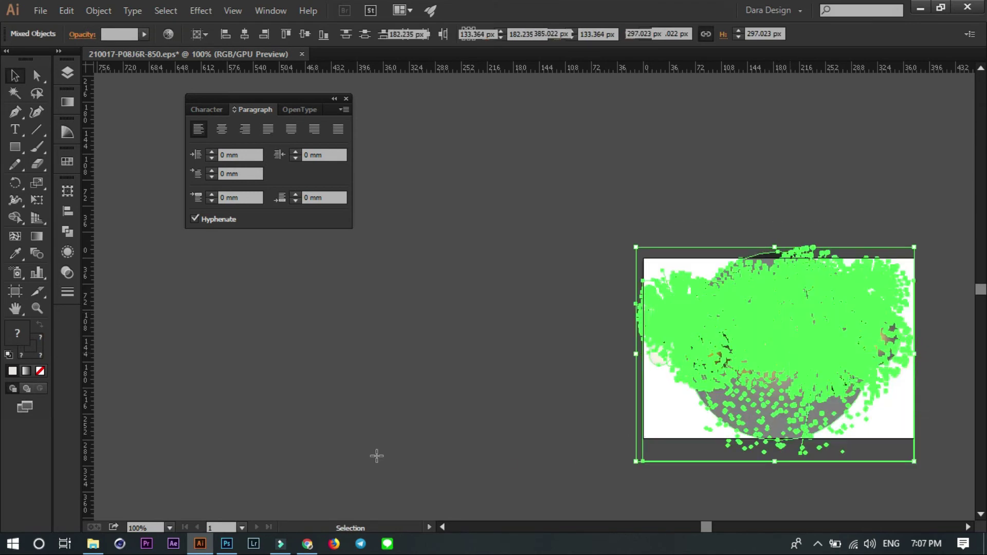
{"action": "left_click", "coordinate": [227, 543]}
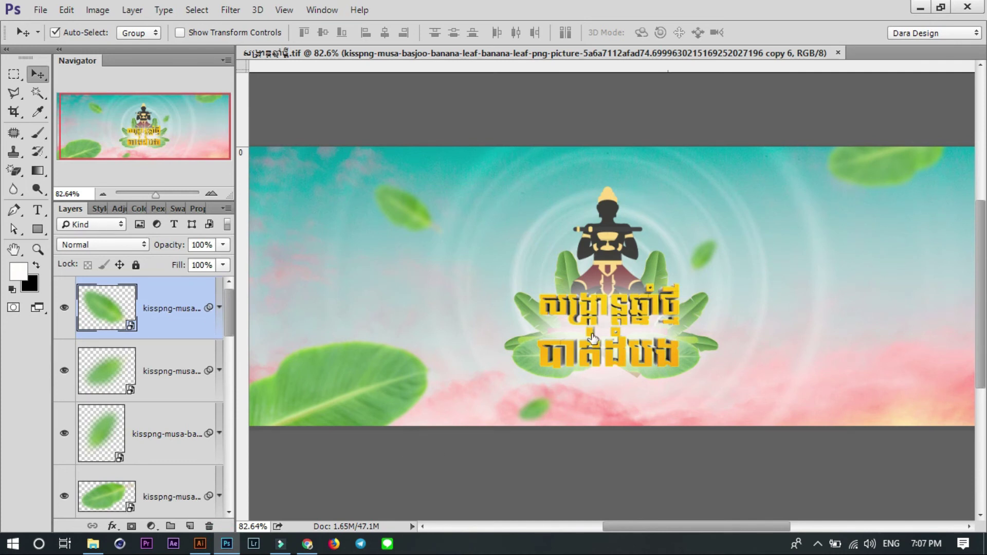
- Paste the fireworks into the banner as a smart object in Screen blend mode
{"action": "key", "text": "ctrl+v"}
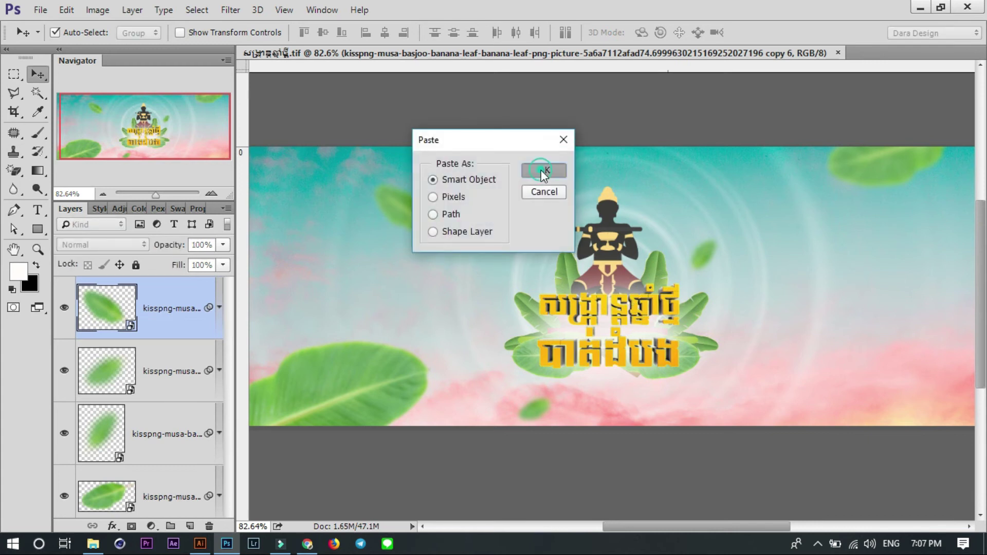
{"action": "left_click", "coordinate": [543, 171]}
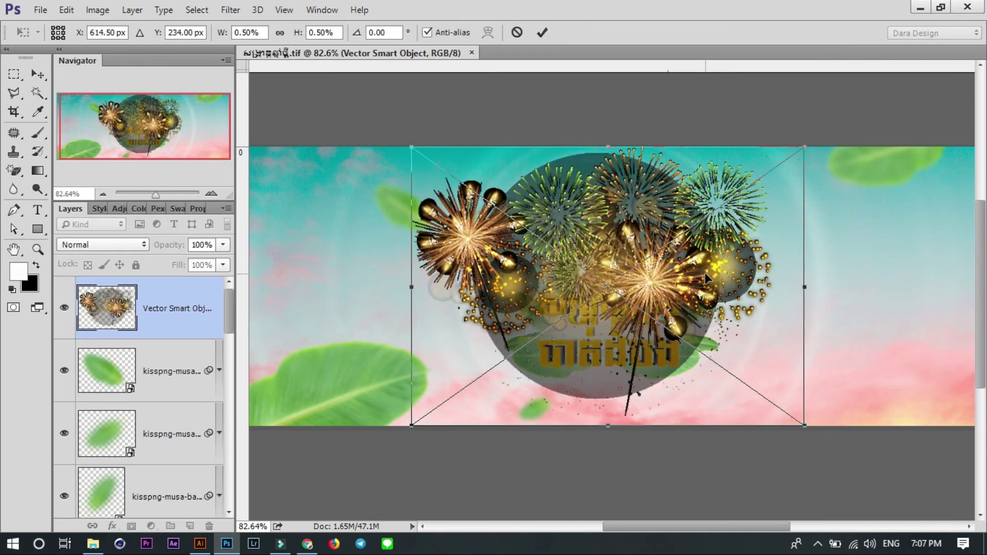
{"action": "key", "text": "Return"}
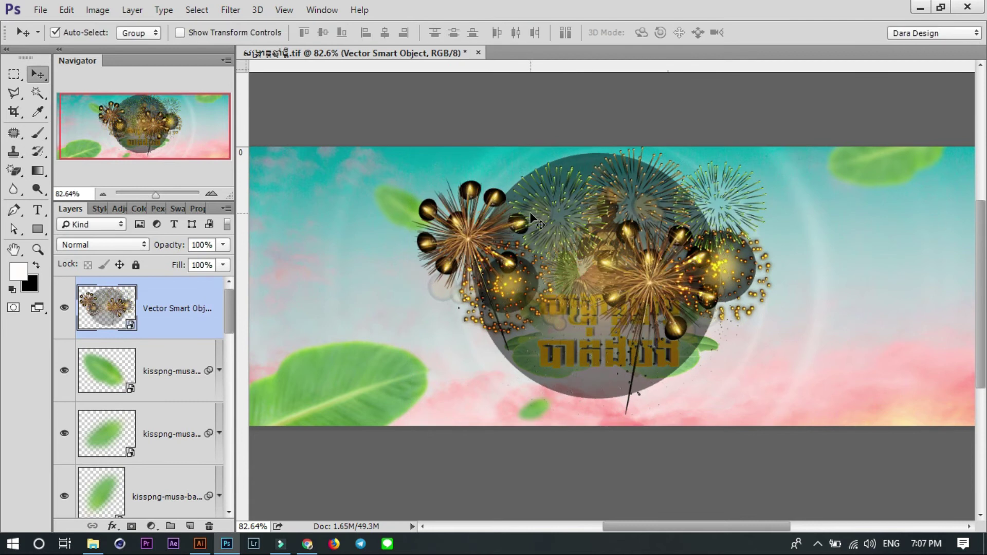
{"action": "left_click", "coordinate": [77, 245]}
{"action": "left_click", "coordinate": [93, 105]}
- Move the fireworks layer below Layer 2 and centre it on the canvas
{"action": "left_click_drag", "start_coordinate": [189, 325], "coordinate": [166, 366]}
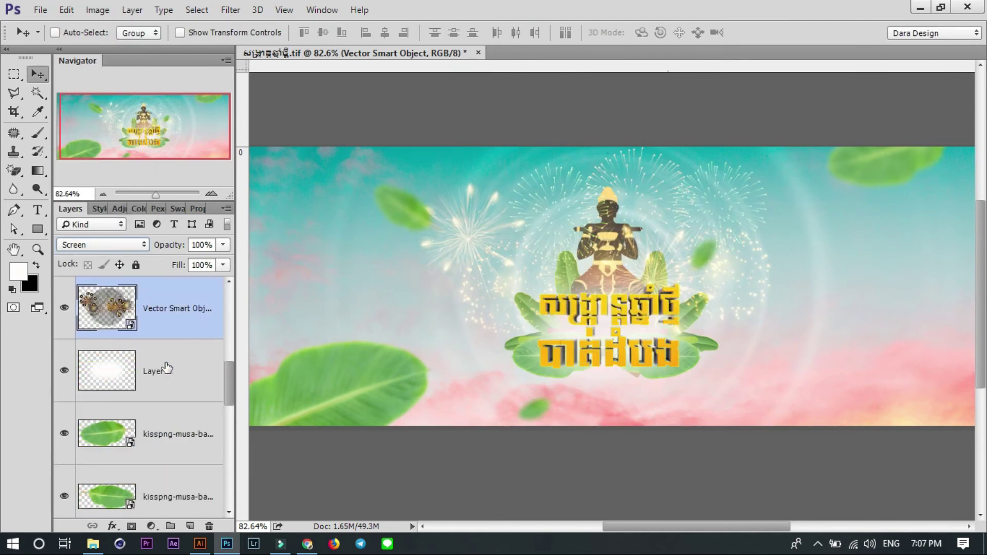
{"action": "key", "text": "ctrl+bracketleft"}
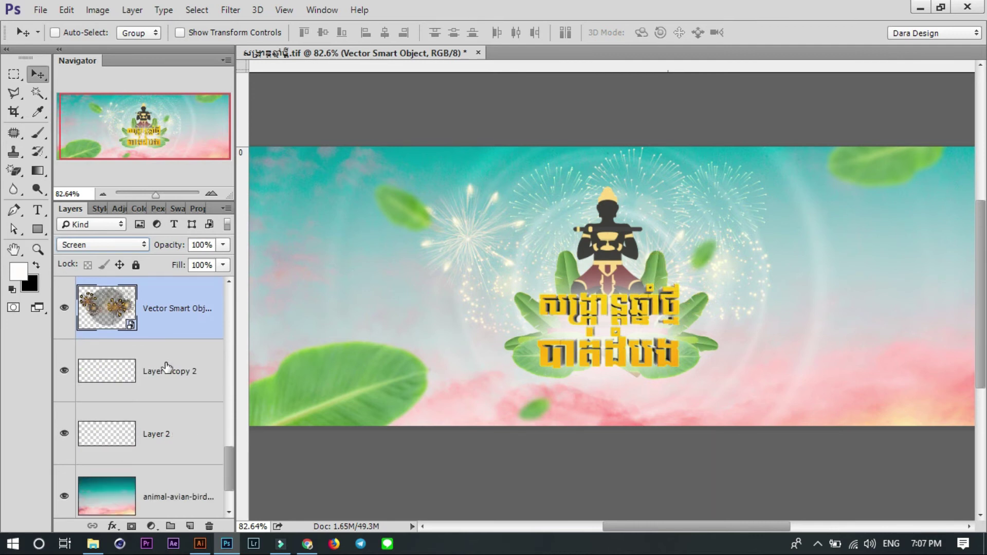
{"action": "key", "text": "ctrl+bracketleft"}
{"action": "key", "text": "ctrl+bracketleft"}
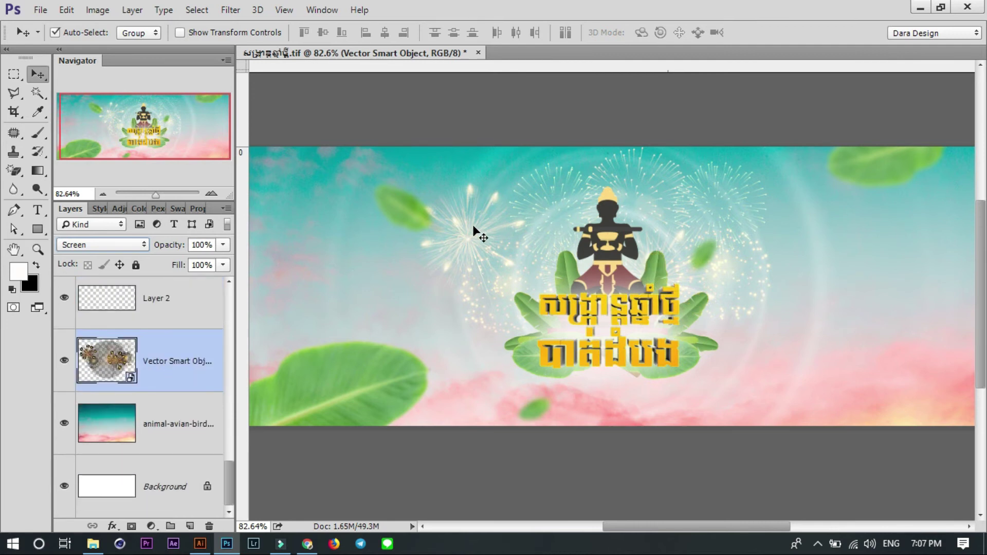
{"action": "key", "text": "ctrl+a"}
{"action": "left_click", "coordinate": [385, 32]}
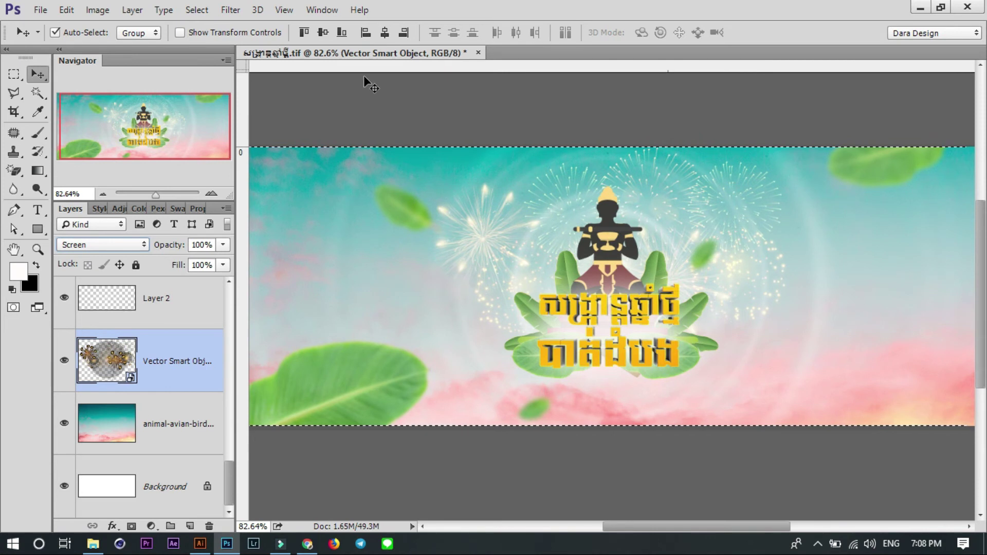
{"action": "left_click", "coordinate": [323, 32]}
{"action": "key", "text": "ctrl+d"}
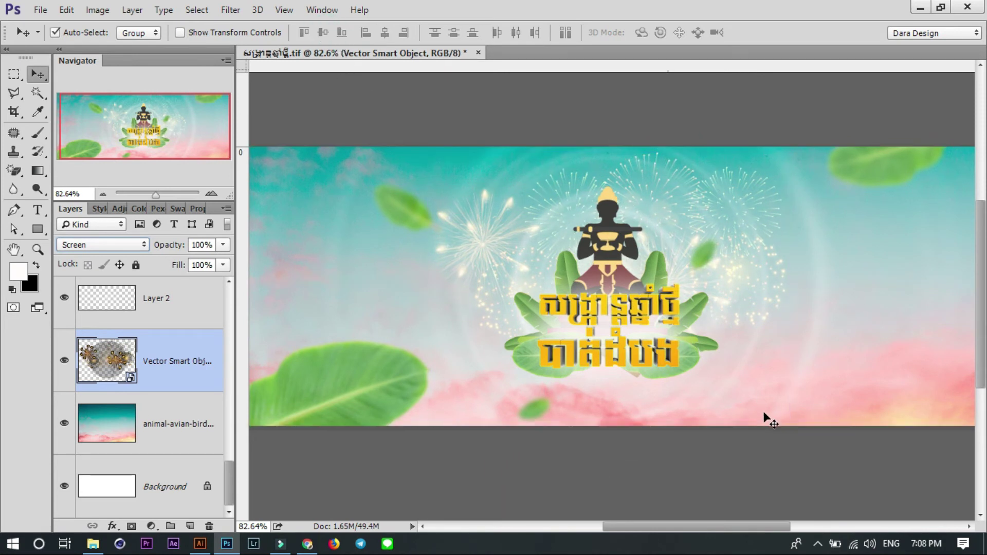
- Reconfirm Screen blending for the fireworks and move them slightly down
{"action": "key", "text": "alt+shift+e"}
{"action": "left_click", "coordinate": [132, 246]}
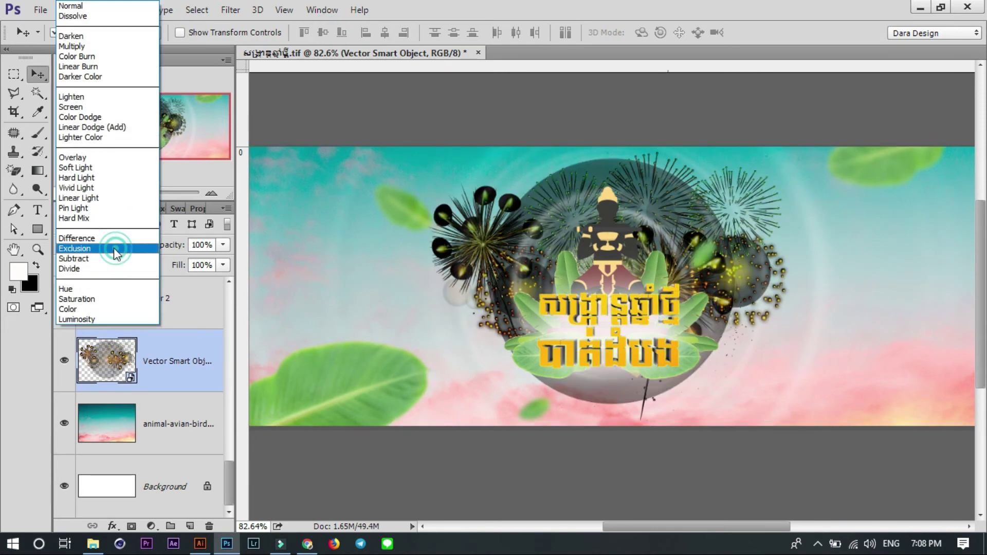
{"action": "left_click", "coordinate": [92, 107]}
{"action": "key", "text": "shift+minus"}
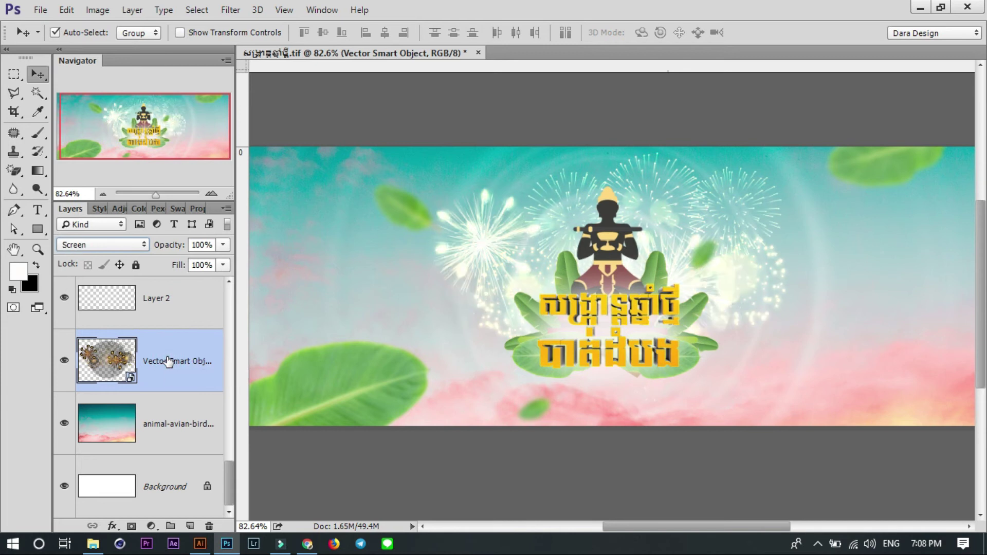
{"action": "left_click_drag", "start_coordinate": [492, 239], "coordinate": [487, 259]}
- Lock the sky background layer and duplicate Layer 2
{"action": "left_click", "coordinate": [725, 216]}
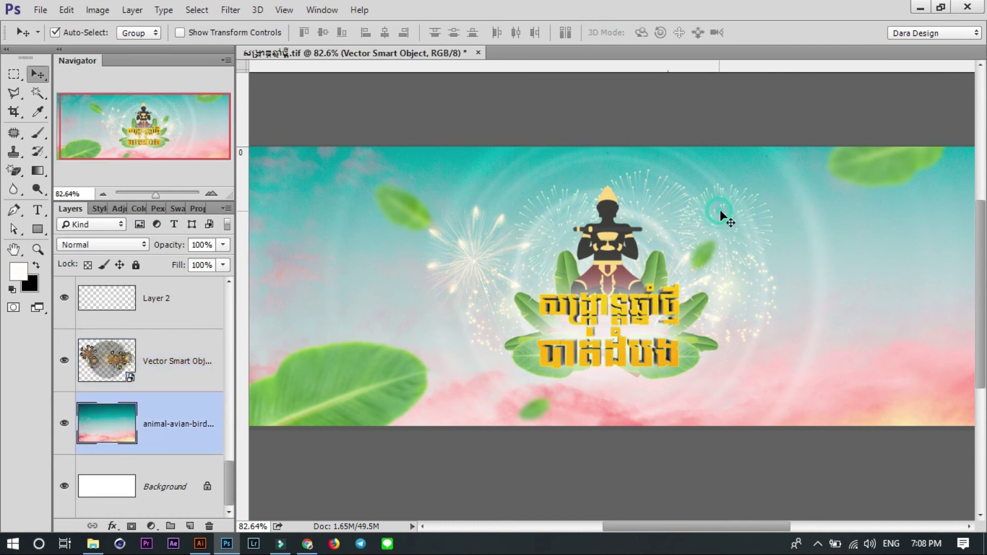
{"action": "left_click", "coordinate": [136, 265]}
{"action": "left_click_drag", "start_coordinate": [749, 216], "coordinate": [732, 242]}
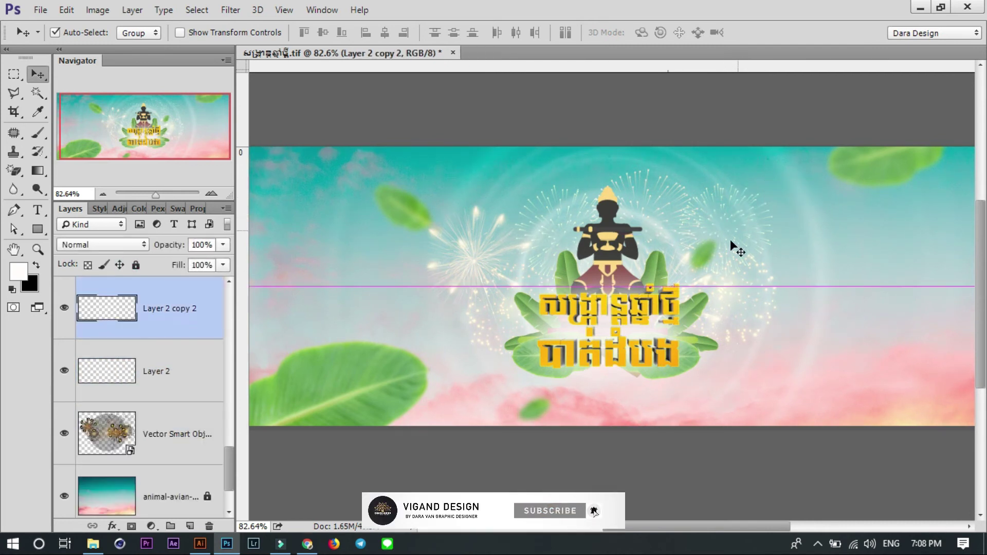
- Merge the two Layer 2 layers into one smart object and lock it
{"action": "left_click", "coordinate": [165, 311]}
{"action": "left_click", "coordinate": [158, 366], "text": "shift"}
{"action": "right_click", "coordinate": [154, 338]}
{"action": "left_click", "coordinate": [212, 252]}
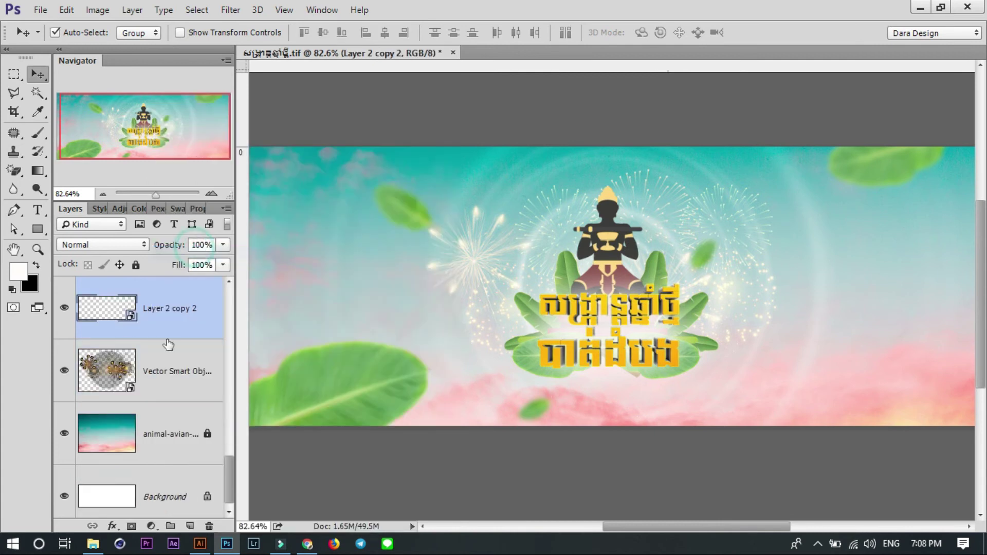
{"action": "key", "text": "ctrl+z"}
{"action": "scroll", "coordinate": [170, 370], "scroll_direction": "down", "scroll_amount": 2}
{"action": "right_click", "coordinate": [169, 360]}
{"action": "left_click", "coordinate": [222, 251]}
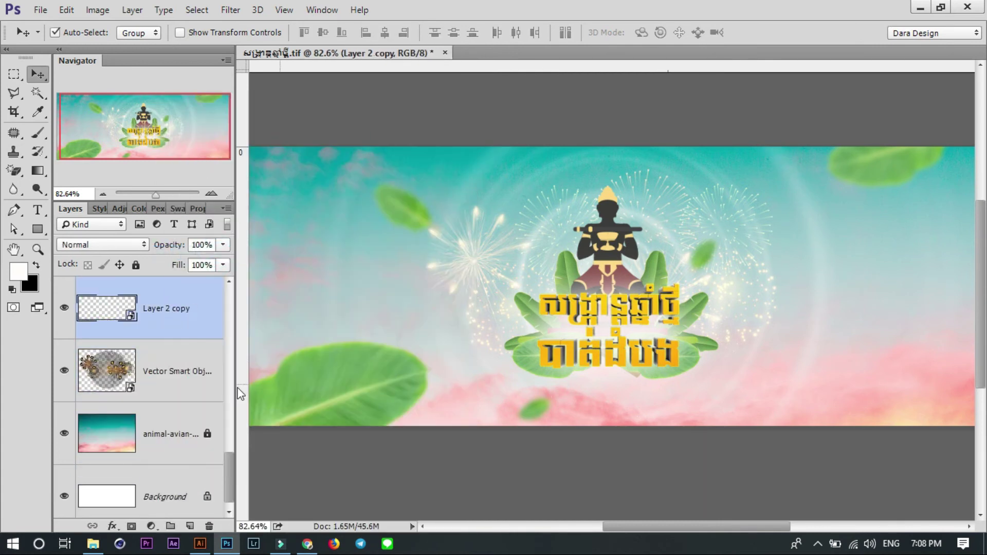
{"action": "left_click", "coordinate": [136, 265]}
- Reposition the vector smart object and enlarge it slightly
{"action": "mouse_move", "coordinate": [729, 227]}
{"action": "left_mouse_down"}
{"action": "mouse_move", "coordinate": [736, 177]}
{"action": "mouse_move", "coordinate": [743, 332]}
{"action": "left_mouse_up"}
{"action": "scroll", "coordinate": [679, 353], "scroll_direction": "up", "scroll_amount": 1}
{"action": "key", "text": "ctrl+t"}
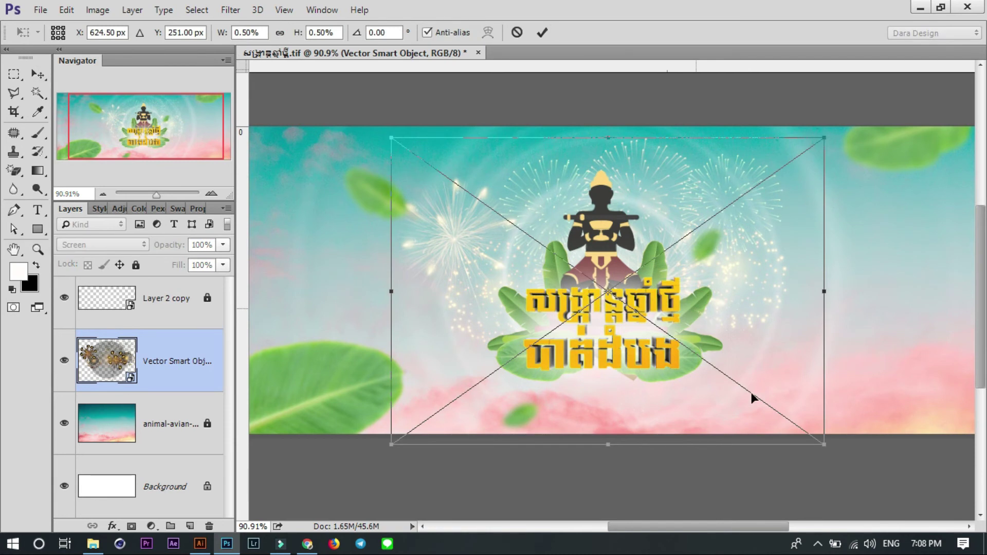
{"action": "scroll", "coordinate": [751, 393], "scroll_direction": "down", "scroll_amount": 2}
{"action": "left_click_drag", "start_coordinate": [794, 434], "coordinate": [743, 418]}
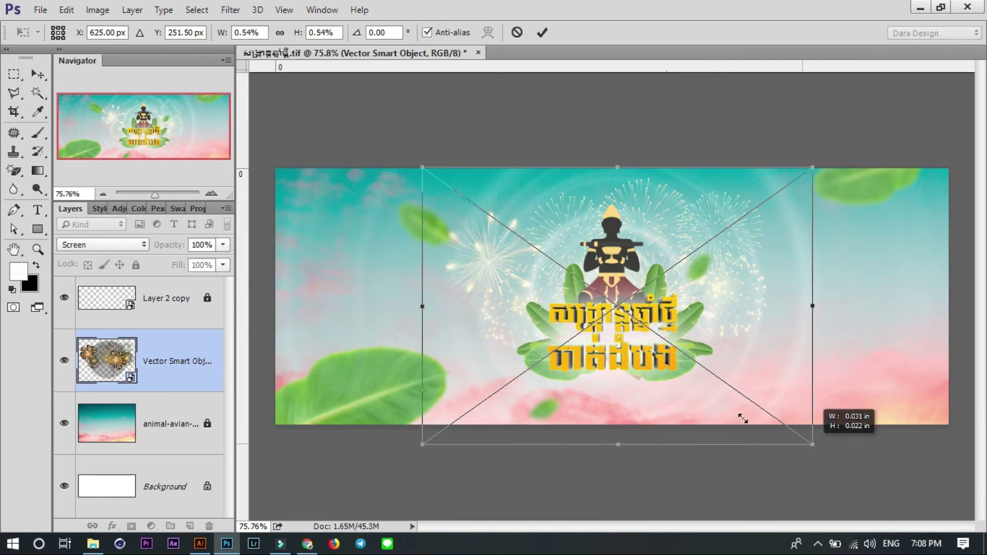
{"action": "left_click", "coordinate": [543, 33]}
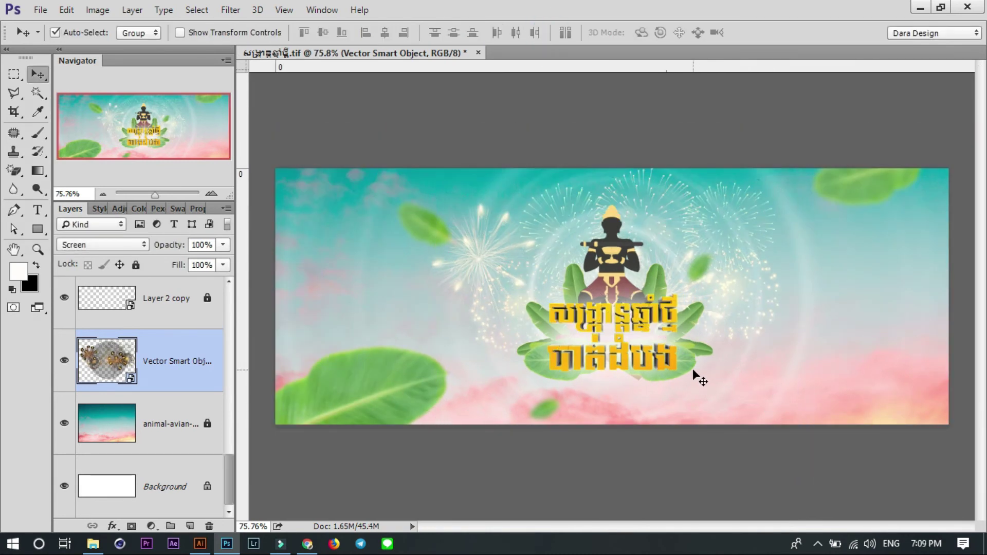
- Squash the white glow Layer 1 to about 80% height behind the title
{"action": "scroll", "coordinate": [640, 319], "scroll_direction": "up", "scroll_amount": 5}
{"action": "left_click", "coordinate": [165, 334]}
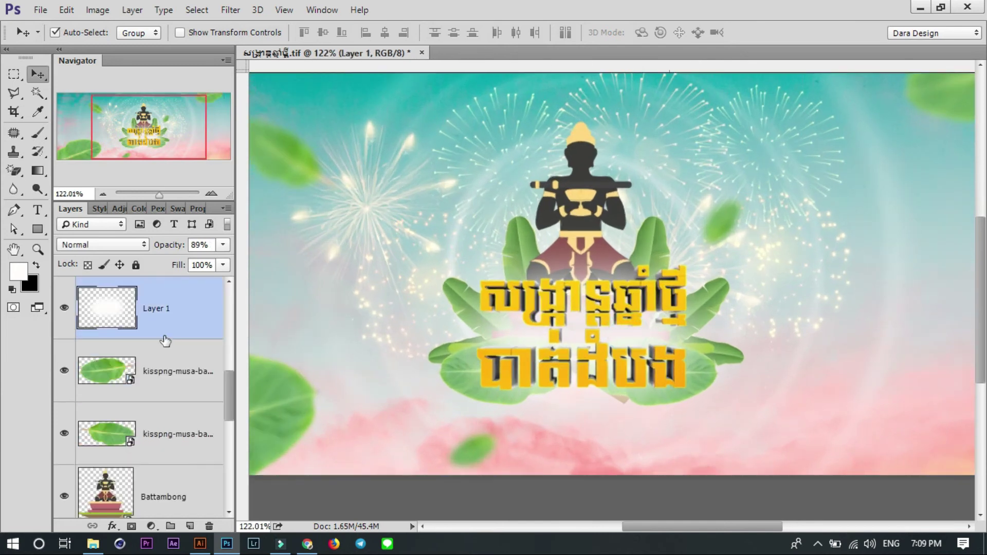
{"action": "key", "text": "ctrl+t"}
{"action": "left_click_drag", "start_coordinate": [583, 469], "coordinate": [649, 443]}
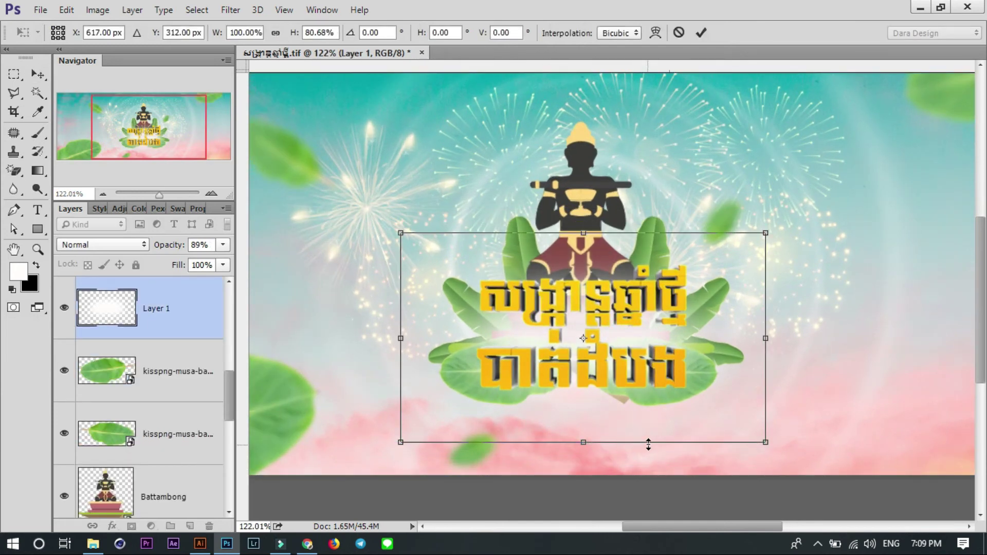
{"action": "key", "text": "Return"}
- Duplicate the bottom-left banana leaf and enlarge the copy
{"action": "scroll", "coordinate": [693, 365], "scroll_direction": "down", "scroll_amount": 2}
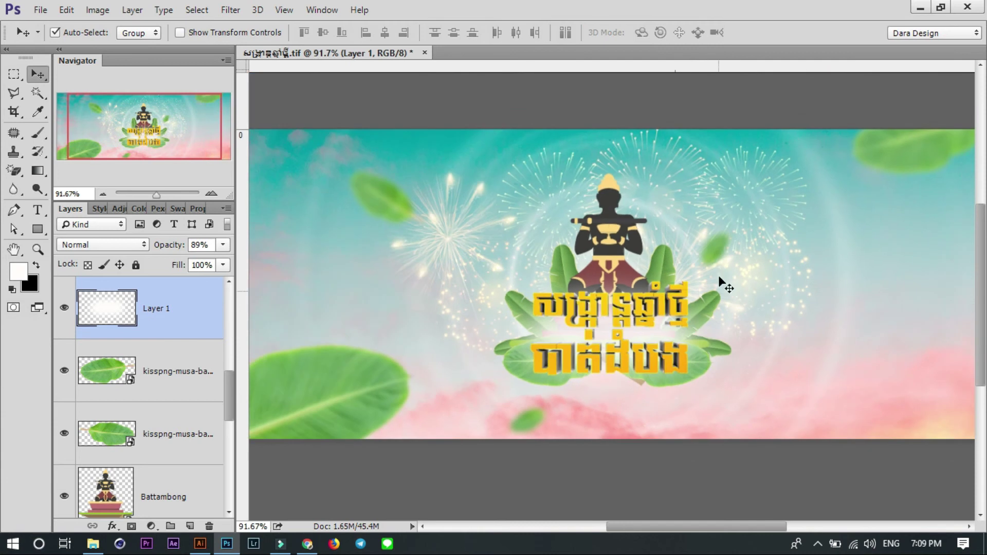
{"action": "scroll", "coordinate": [652, 359], "scroll_direction": "down", "scroll_amount": 2}
{"action": "left_click_drag", "start_coordinate": [360, 396], "coordinate": [328, 391]}
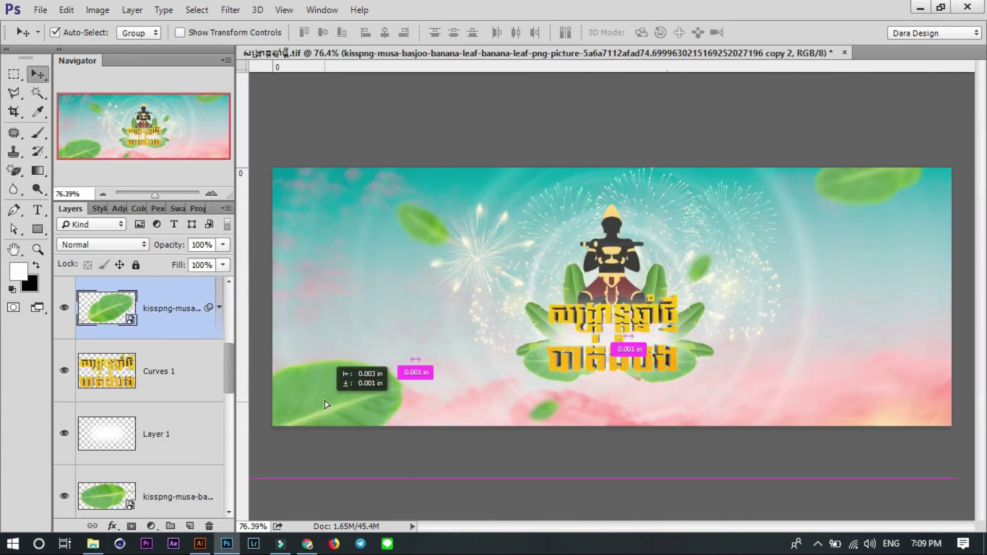
{"action": "key", "text": "ctrl+t"}
{"action": "left_click_drag", "start_coordinate": [443, 368], "coordinate": [456, 346]}
{"action": "left_click", "coordinate": [543, 32]}
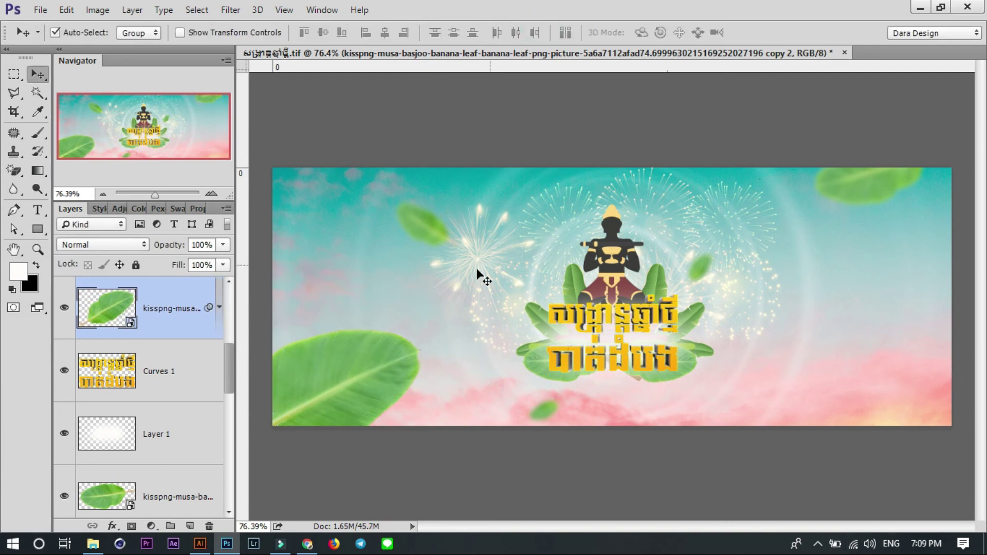
- Raise the leaf copy's Gaussian Blur radius to 4.9 and open the 7284 light-flare EPS
{"action": "left_click", "coordinate": [217, 304]}
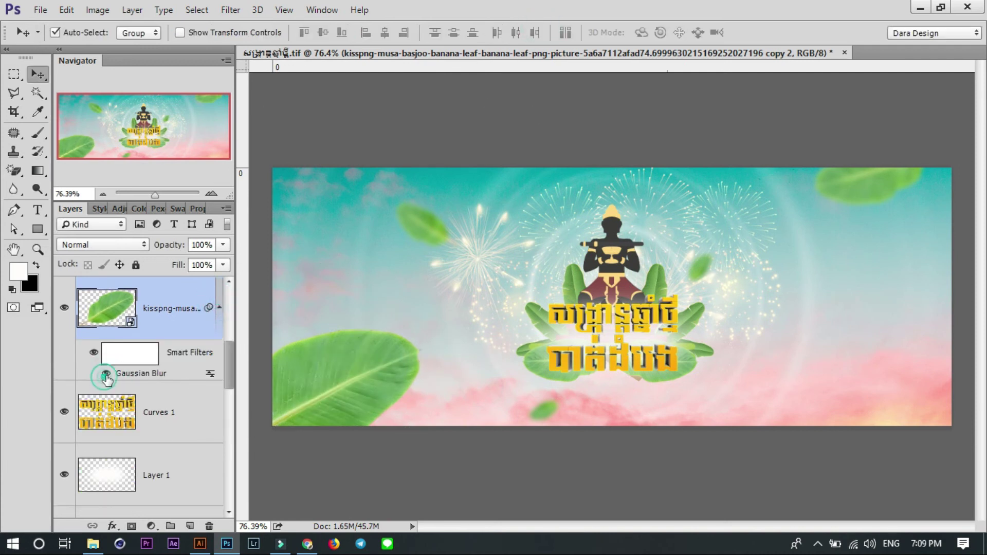
{"action": "double_click", "coordinate": [110, 378]}
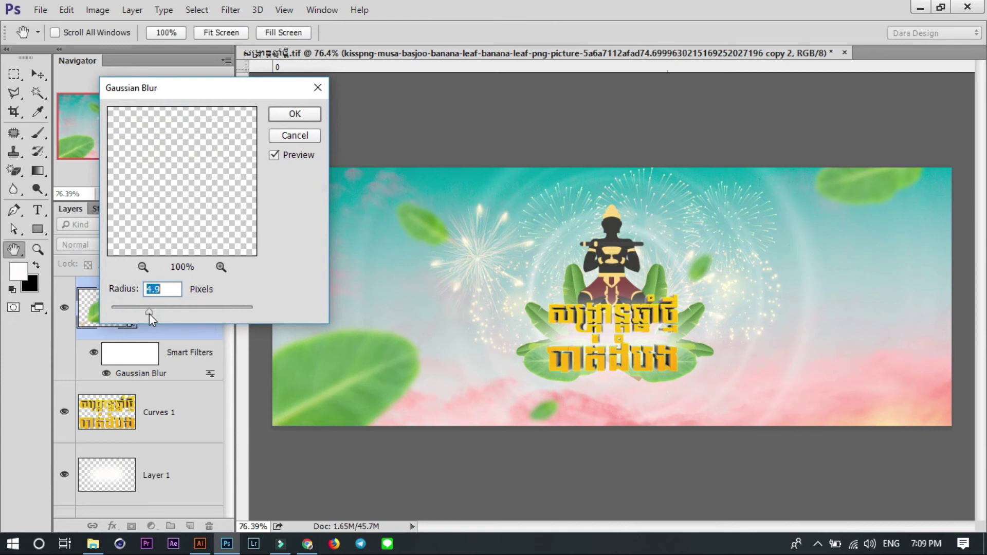
{"action": "left_click", "coordinate": [291, 115]}
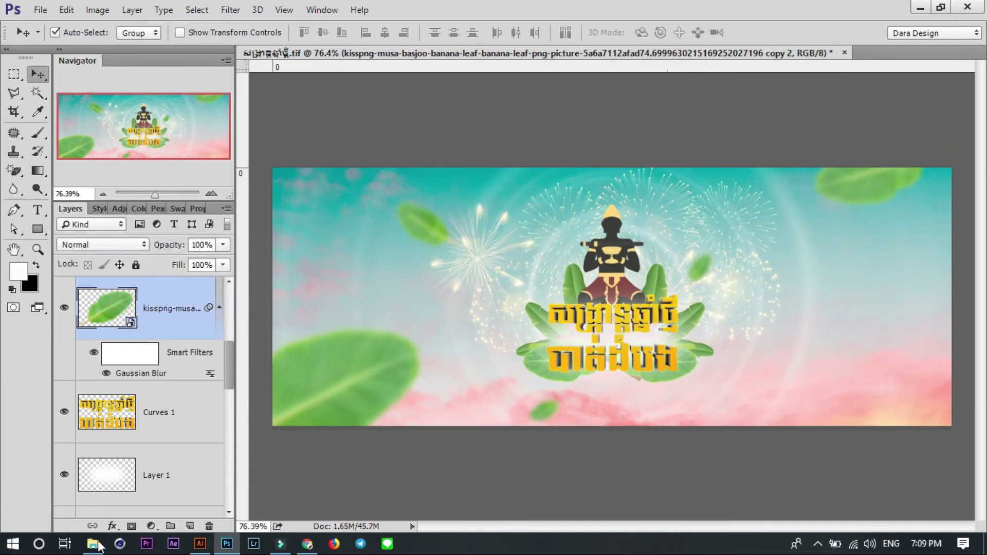
{"action": "left_click", "coordinate": [98, 546]}
{"action": "left_click", "coordinate": [493, 200]}
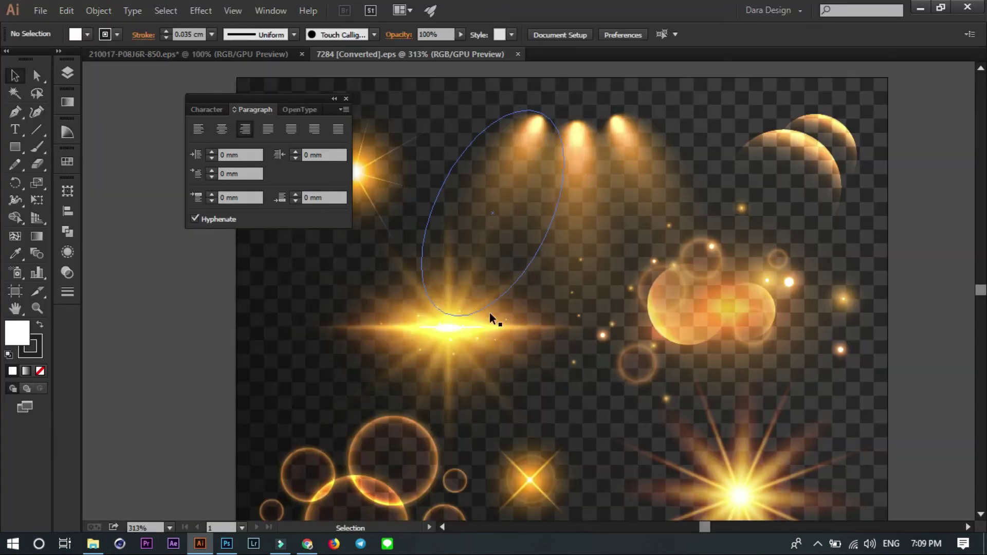
- Ungroup the 7284 flare artwork and copy the single horizontal lens flare
{"action": "key", "text": "ctrl+a"}
{"action": "right_click", "coordinate": [451, 323]}
{"action": "left_click", "coordinate": [518, 411]}
{"action": "left_click", "coordinate": [442, 342]}
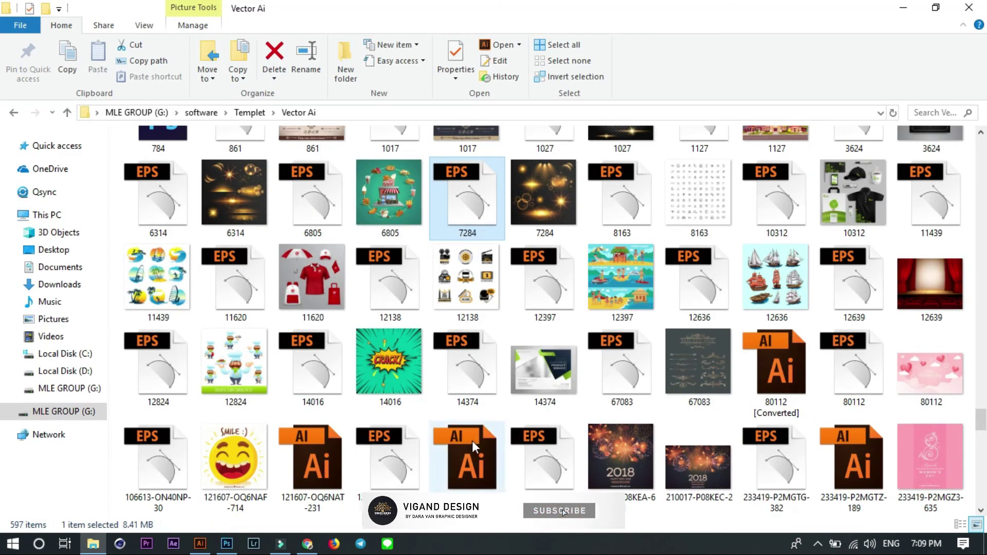
{"action": "left_click", "coordinate": [229, 545]}
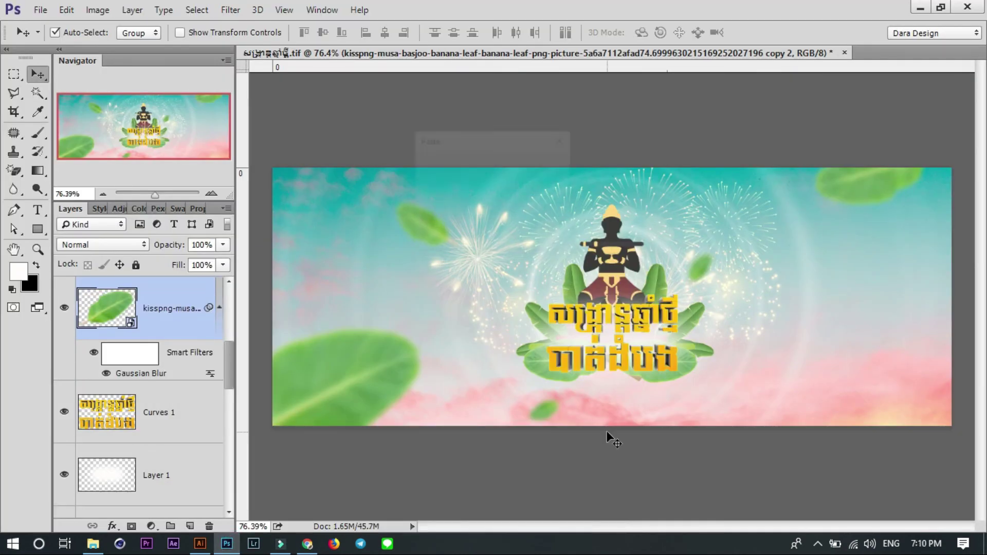
- Paste the lens flare as a Screen-blended smart object under the Khmer title
{"action": "key", "text": "ctrl+v"}
{"action": "left_click", "coordinate": [543, 174]}
{"action": "left_click", "coordinate": [123, 245]}
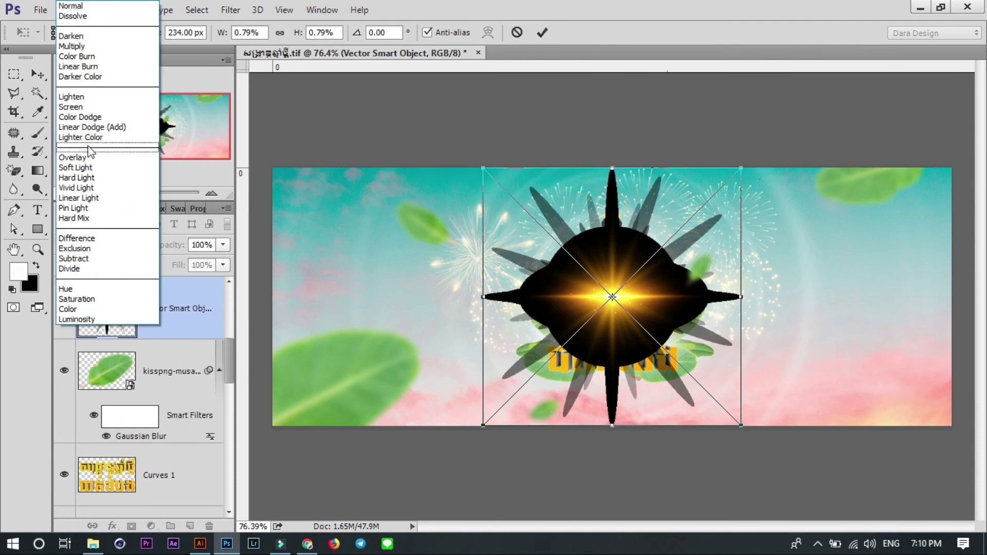
{"action": "left_click", "coordinate": [77, 110]}
{"action": "key", "text": "Return"}
{"action": "scroll", "coordinate": [661, 337], "scroll_direction": "up", "scroll_amount": 3}
{"action": "mouse_move", "coordinate": [661, 337]}
{"action": "left_mouse_down"}
{"action": "mouse_move", "coordinate": [512, 342]}
{"action": "mouse_move", "coordinate": [634, 412]}
{"action": "left_mouse_up"}
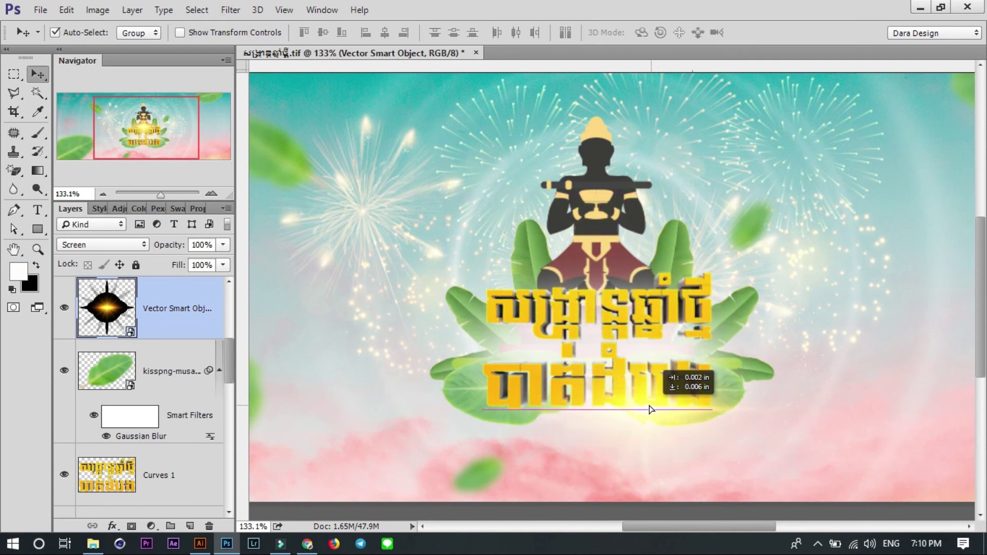
- Shrink the flare and nudge it up and left under the title
{"action": "key", "text": "ctrl+t"}
{"action": "left_click_drag", "start_coordinate": [851, 188], "coordinate": [775, 276]}
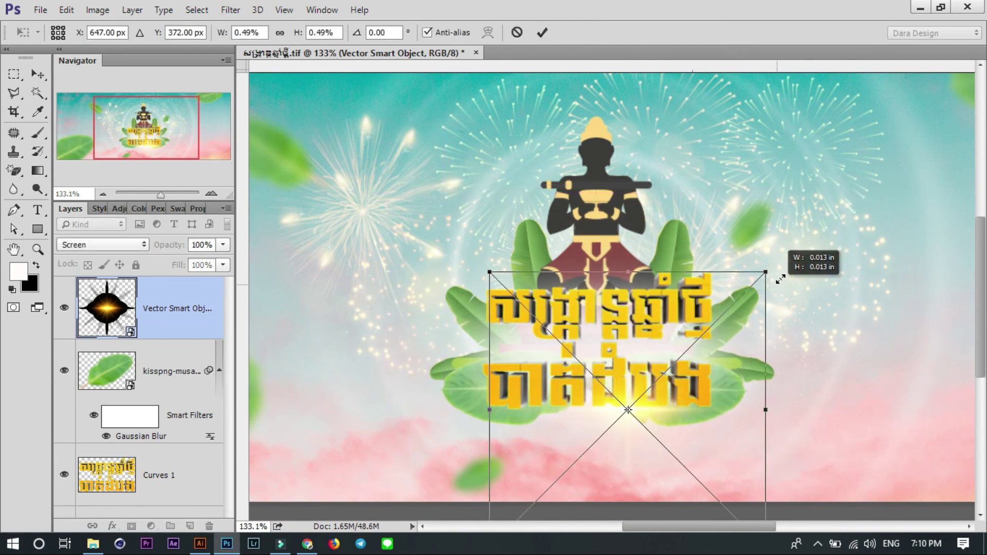
{"action": "key", "text": "Return"}
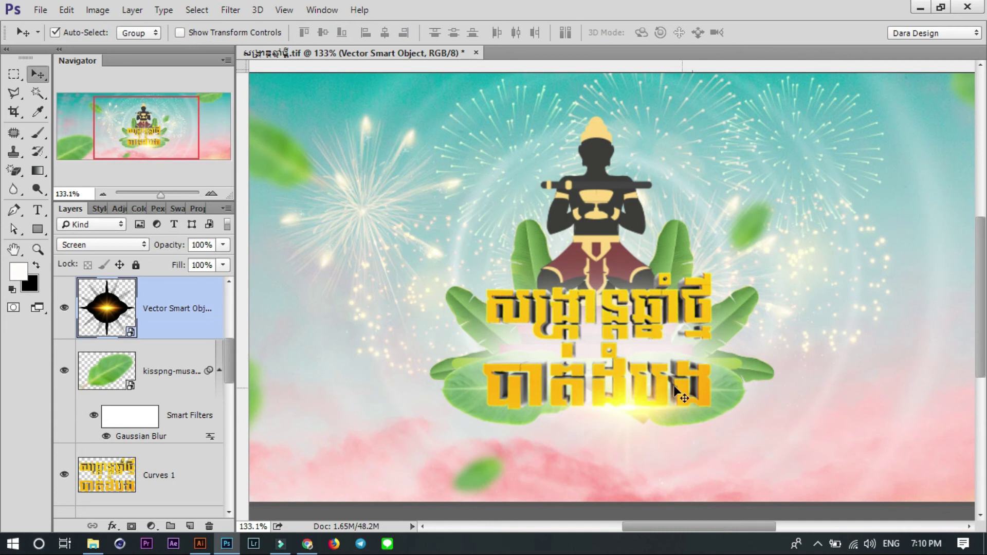
{"action": "scroll", "coordinate": [677, 393], "scroll_direction": "up", "scroll_amount": 3}
{"action": "left_click_drag", "start_coordinate": [648, 430], "coordinate": [480, 289]}
- Duplicate the flare layer to add a second copy
{"action": "key", "text": "ctrl+j"}
{"action": "scroll", "coordinate": [483, 300], "scroll_direction": "up", "scroll_amount": 2}
{"action": "scroll", "coordinate": [638, 332], "scroll_direction": "down", "scroll_amount": 1}
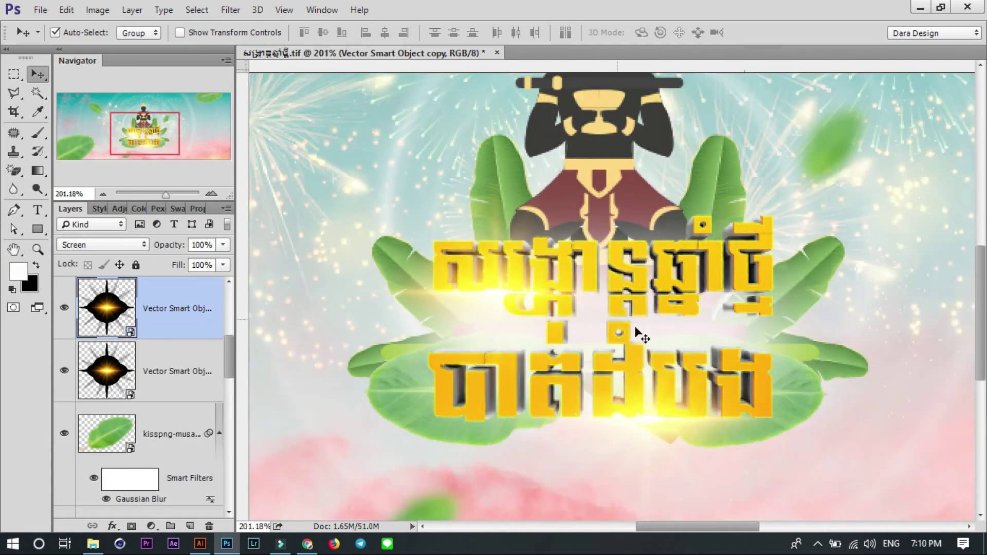
{"action": "scroll", "coordinate": [638, 333], "scroll_direction": "down", "scroll_amount": 3}
{"action": "scroll", "coordinate": [647, 334], "scroll_direction": "down", "scroll_amount": 1}
- Add a Curves adjustment above the top banana leaf, brightening highlights and deepening shadows
{"action": "scroll", "coordinate": [216, 329], "scroll_direction": "up", "scroll_amount": 5}
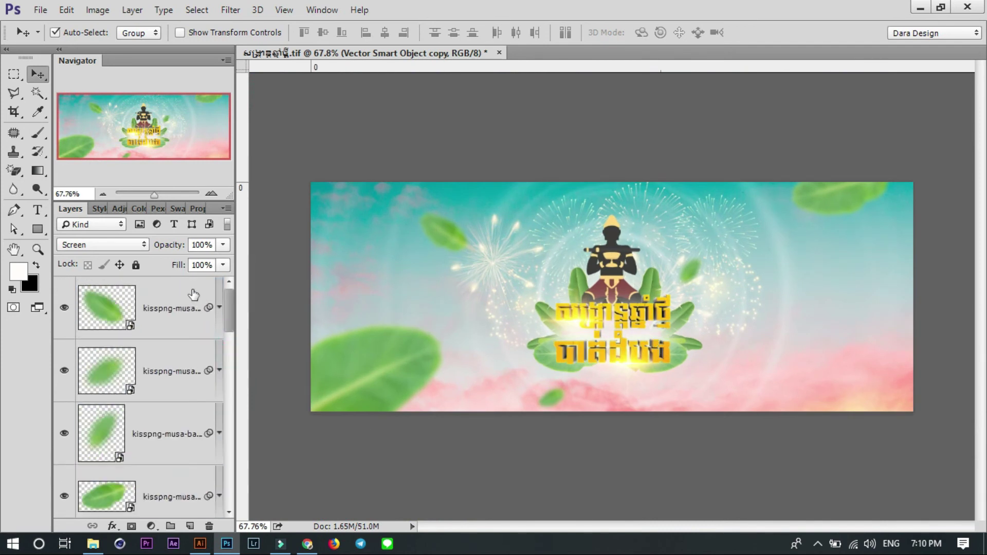
{"action": "left_click", "coordinate": [190, 303]}
{"action": "left_click", "coordinate": [150, 526]}
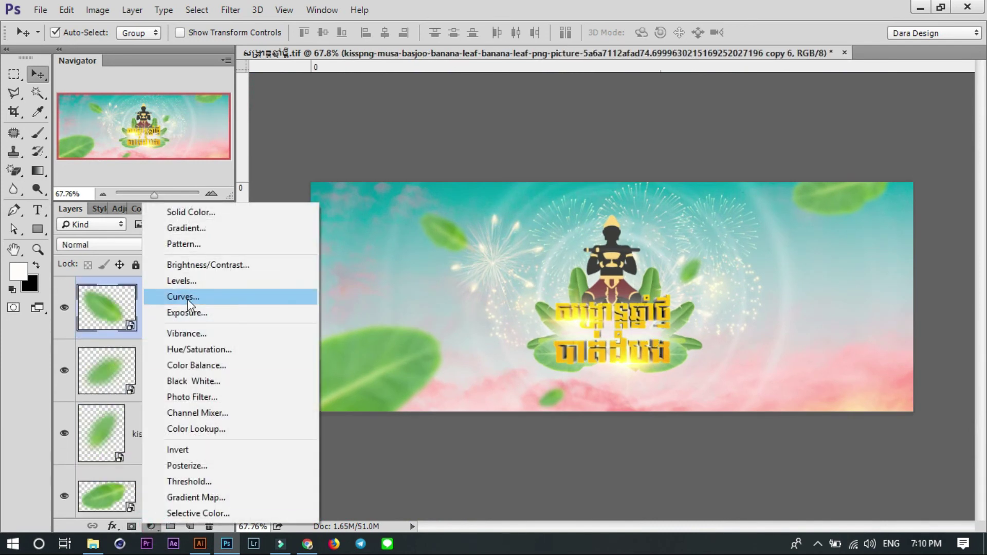
{"action": "left_click", "coordinate": [191, 301]}
{"action": "left_click_drag", "start_coordinate": [184, 313], "coordinate": [183, 306]}
{"action": "left_click_drag", "start_coordinate": [133, 364], "coordinate": [132, 380]}
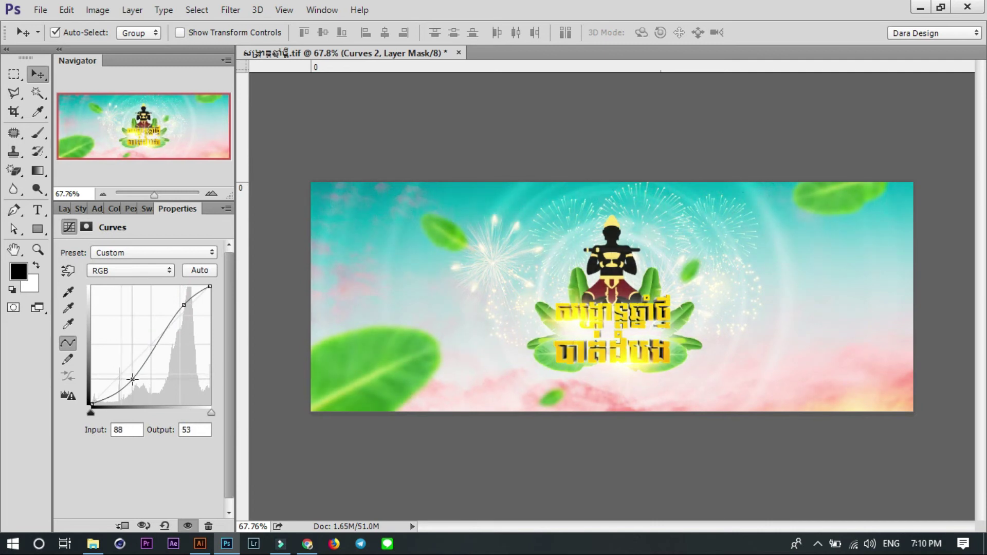
{"action": "left_click_drag", "start_coordinate": [184, 306], "coordinate": [187, 301]}
- Raise a point on the red curve, adjust the green curve, then return to the layers list
{"action": "left_click", "coordinate": [131, 271]}
{"action": "left_click", "coordinate": [101, 294]}
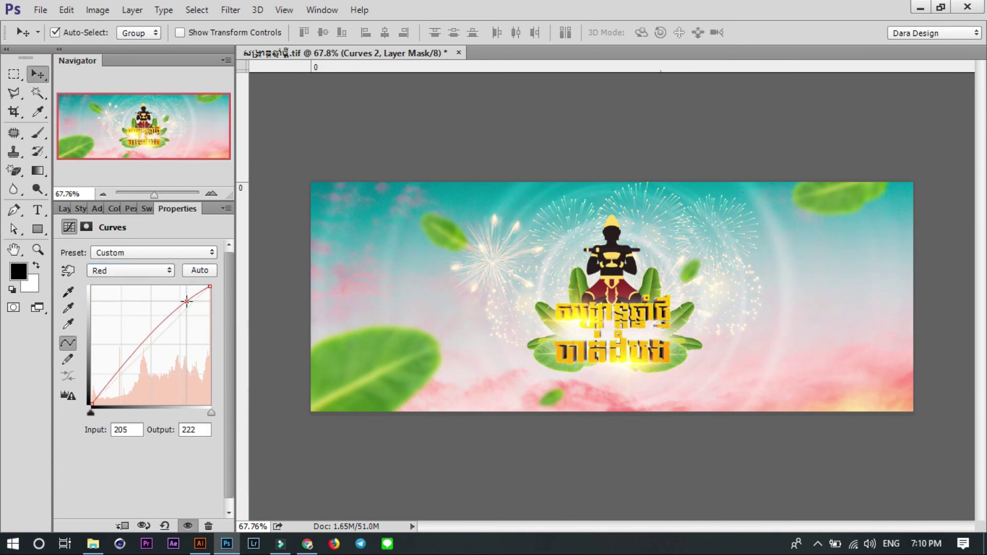
{"action": "left_click", "coordinate": [137, 271]}
{"action": "left_click", "coordinate": [110, 302]}
{"action": "left_click_drag", "start_coordinate": [189, 307], "coordinate": [190, 309]}
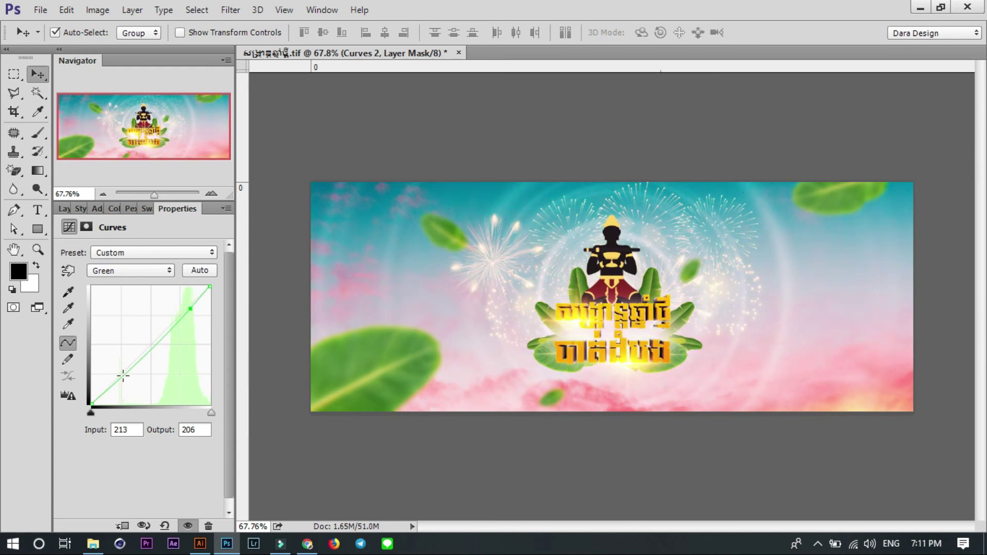
{"action": "left_click", "coordinate": [64, 208]}
- Duplicate the sky layer and apply a spin Radial Blur to the copy
{"action": "scroll", "coordinate": [202, 475], "scroll_direction": "down", "scroll_amount": 10}
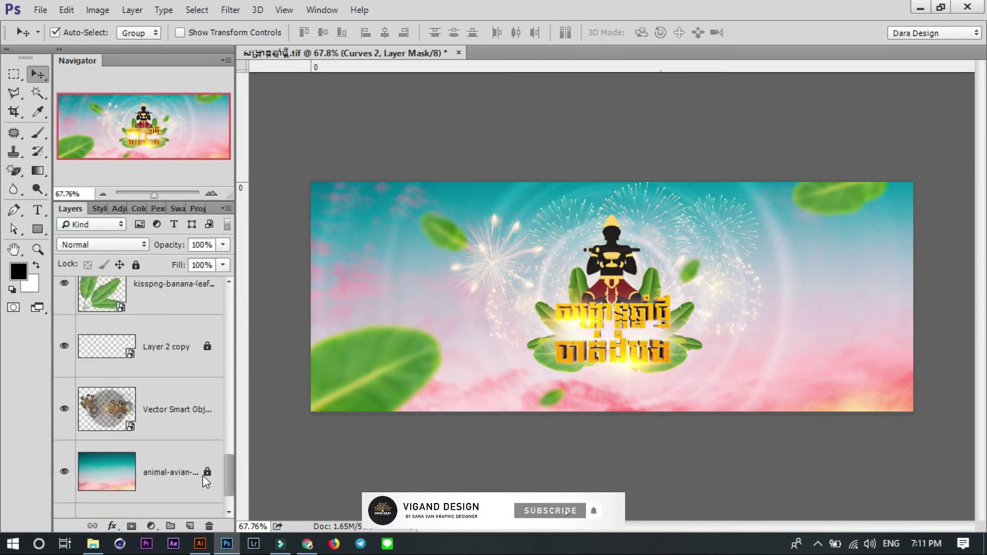
{"action": "scroll", "coordinate": [203, 475], "scroll_direction": "down", "scroll_amount": 3}
{"action": "left_click", "coordinate": [180, 426]}
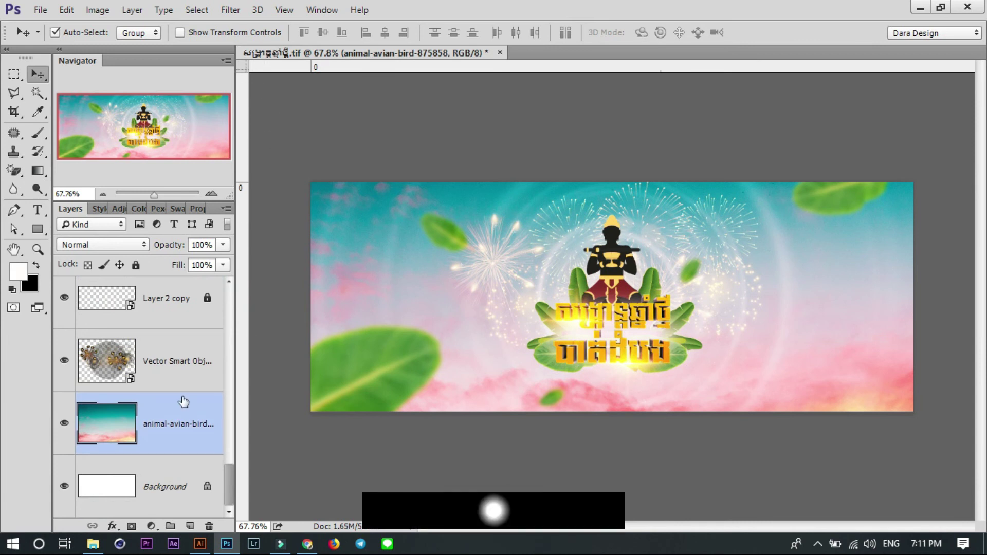
{"action": "key", "text": "ctrl+j"}
{"action": "left_click", "coordinate": [230, 10]}
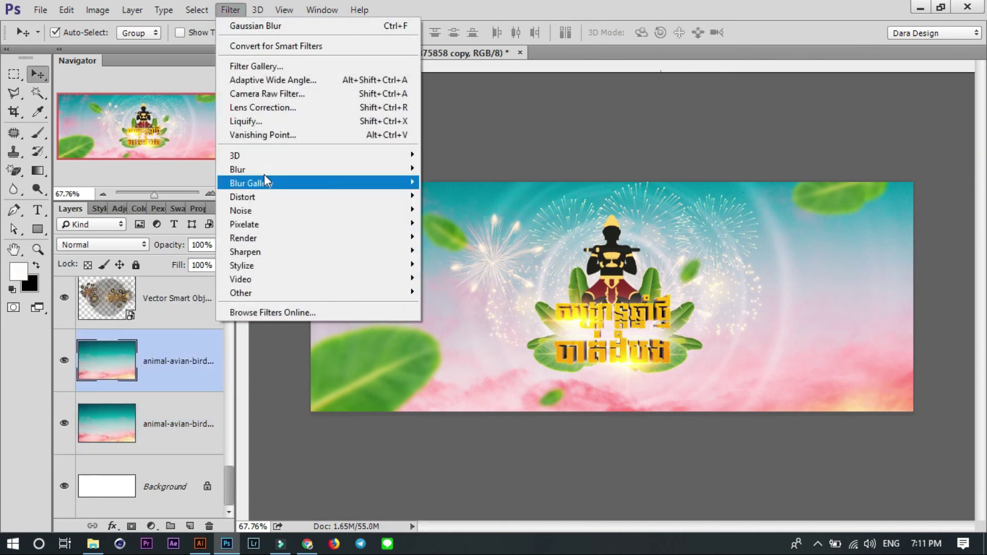
{"action": "left_click", "coordinate": [454, 265]}
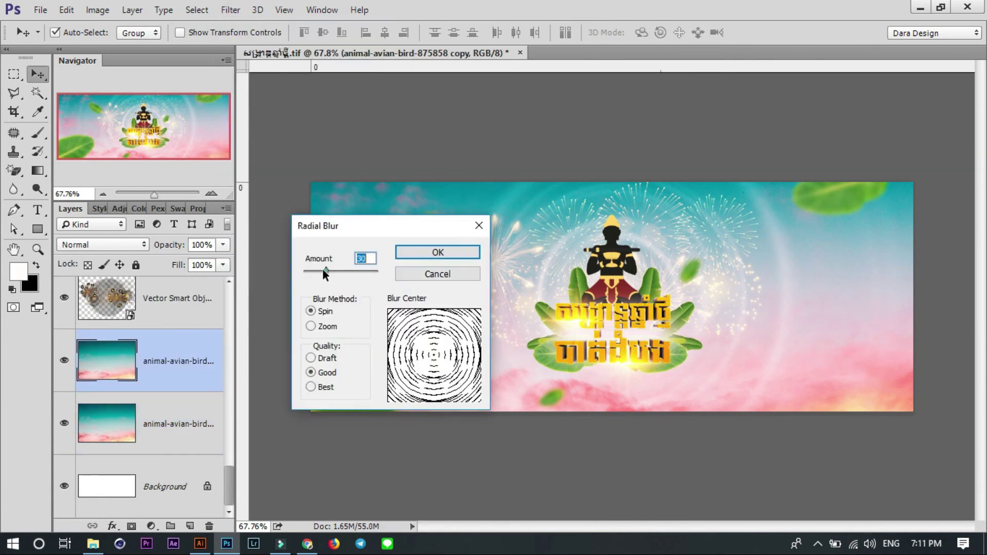
{"action": "left_click", "coordinate": [434, 253]}
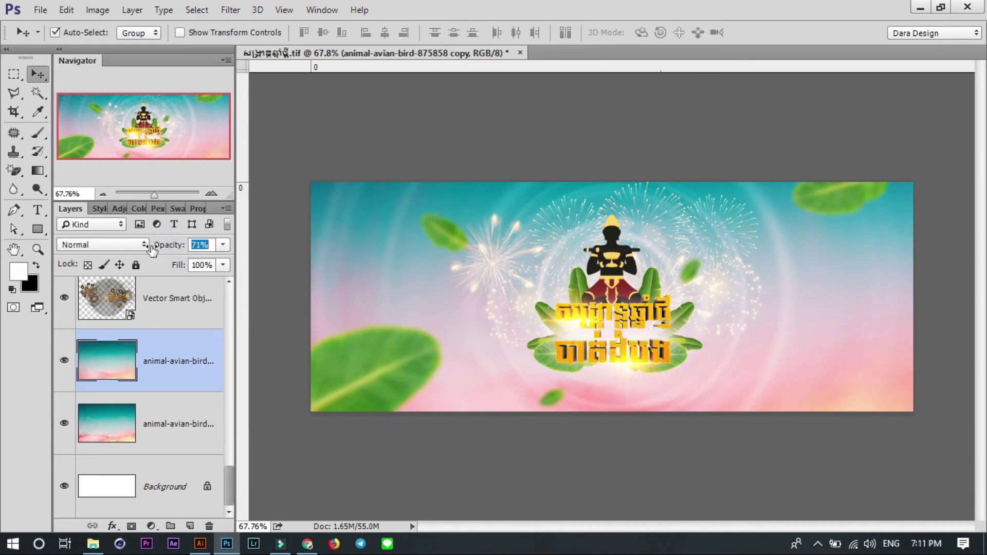
- Set the blurred sky copy to Lighten blending at 96% opacity
{"action": "left_click", "coordinate": [117, 249]}
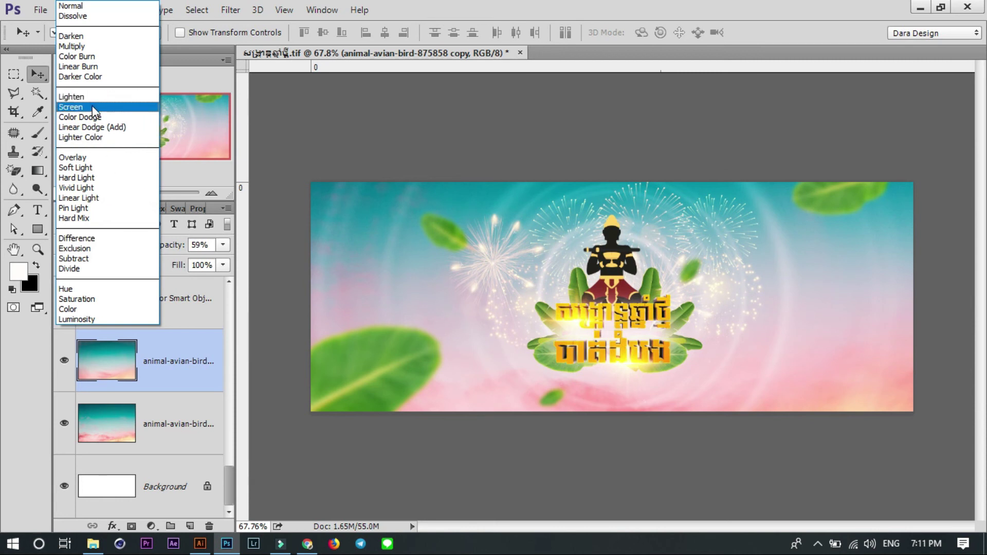
{"action": "left_click", "coordinate": [103, 102]}
{"action": "left_click_drag", "start_coordinate": [179, 249], "coordinate": [265, 267]}
{"action": "scroll", "coordinate": [130, 250], "scroll_direction": "down", "scroll_amount": 1}
{"action": "scroll", "coordinate": [131, 250], "scroll_direction": "down", "scroll_amount": 2}
{"action": "scroll", "coordinate": [130, 250], "scroll_direction": "up", "scroll_amount": 1}
{"action": "scroll", "coordinate": [130, 251], "scroll_direction": "up", "scroll_amount": 2}
{"action": "scroll", "coordinate": [130, 251], "scroll_direction": "up", "scroll_amount": 2}
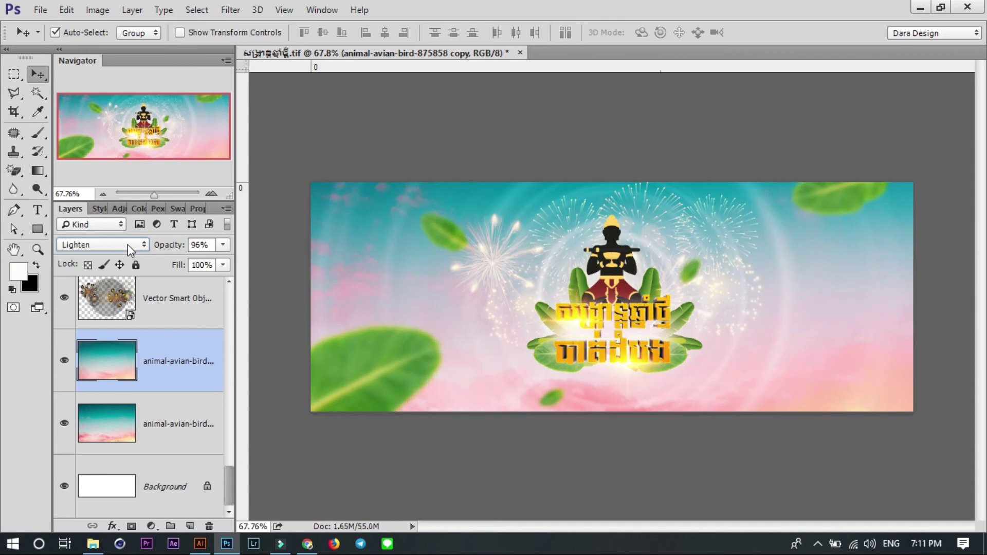
{"action": "left_click", "coordinate": [655, 468]}
{"action": "scroll", "coordinate": [640, 350], "scroll_direction": "up", "scroll_amount": 2}
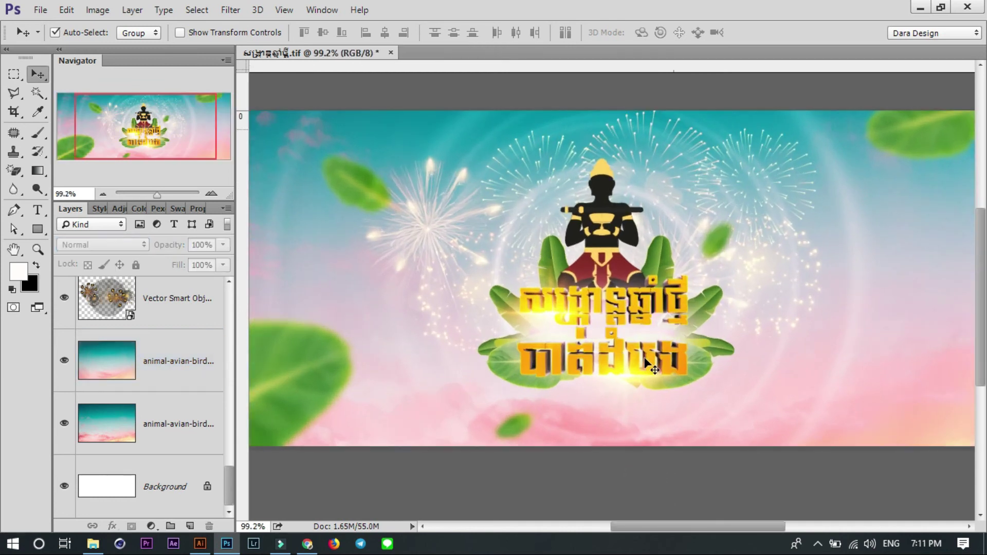
{"action": "scroll", "coordinate": [643, 362], "scroll_direction": "down", "scroll_amount": 2}
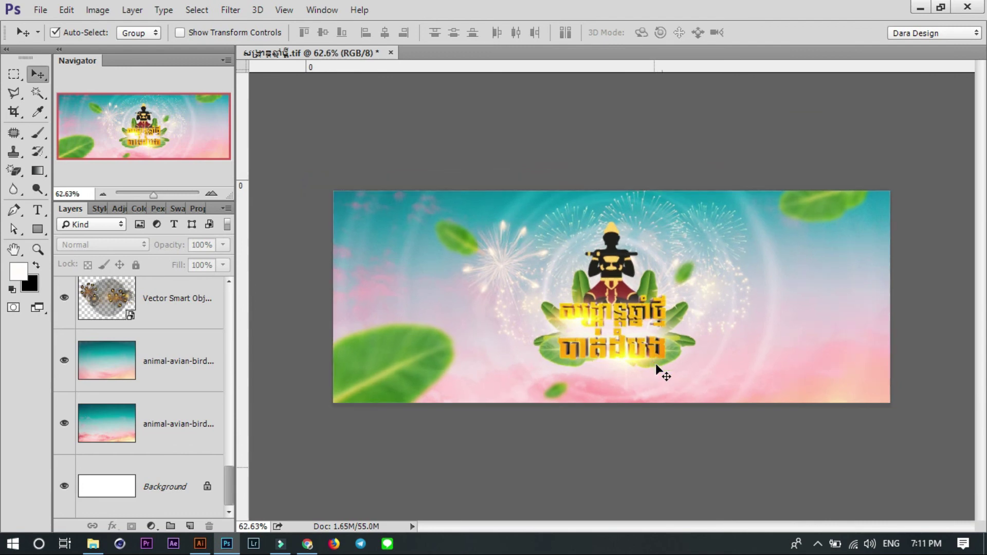
- In Illustrator, close the lights document without saving
{"action": "left_click", "coordinate": [200, 544]}
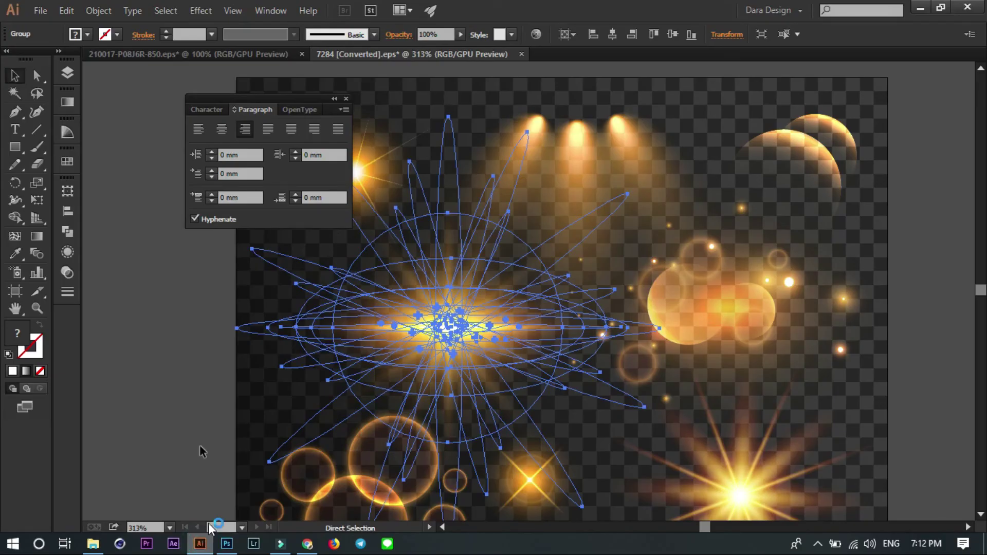
{"action": "left_click", "coordinate": [150, 89]}
{"action": "left_click", "coordinate": [521, 54]}
{"action": "left_click", "coordinate": [564, 292]}
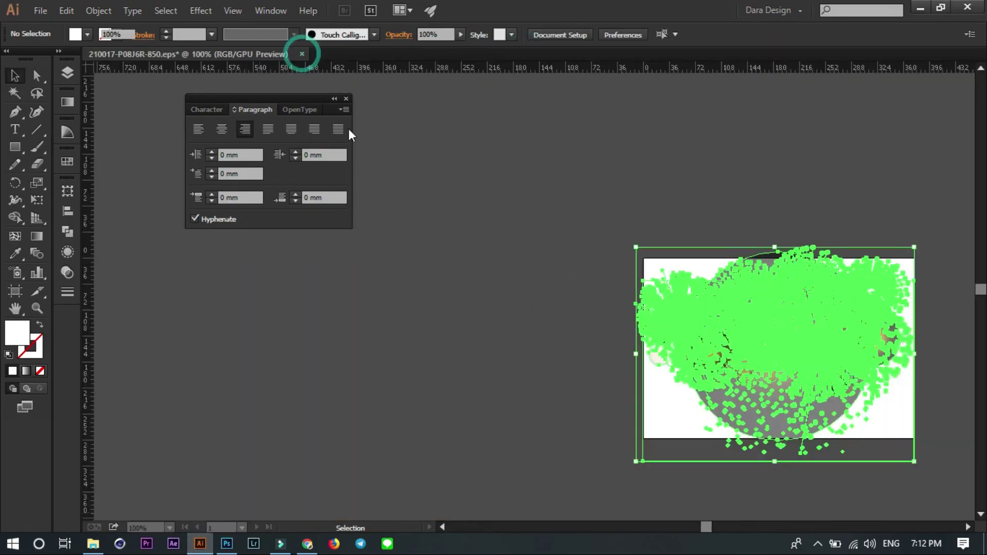
{"action": "left_click", "coordinate": [301, 53]}
{"action": "left_click", "coordinate": [565, 290]}
- Open Vigand Design.ai from D:\Design\card\Ai Logo\Vigand update folders
{"action": "left_click", "coordinate": [93, 543]}
{"action": "left_click", "coordinate": [65, 371]}
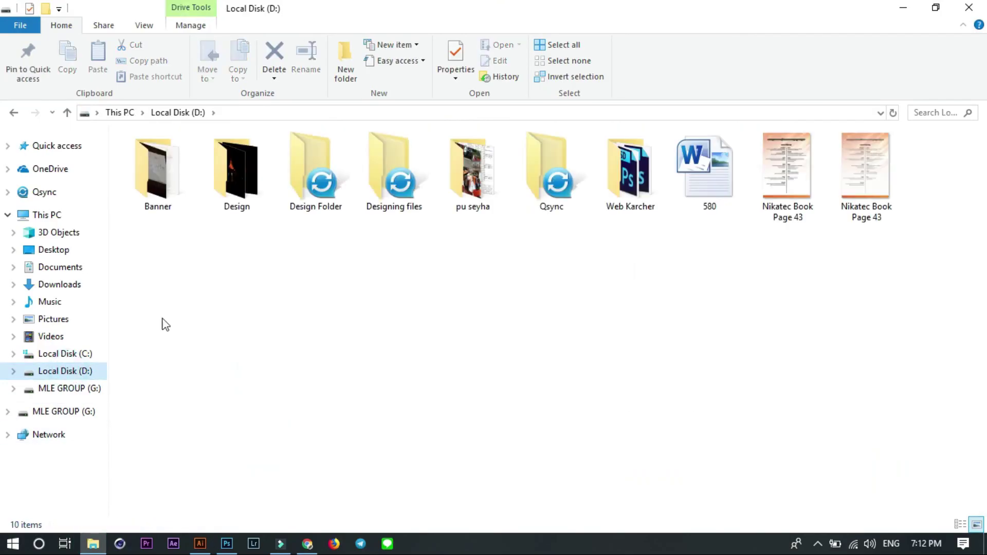
{"action": "double_click", "coordinate": [237, 169]}
{"action": "double_click", "coordinate": [303, 180]}
{"action": "double_click", "coordinate": [159, 175]}
{"action": "double_click", "coordinate": [307, 192]}
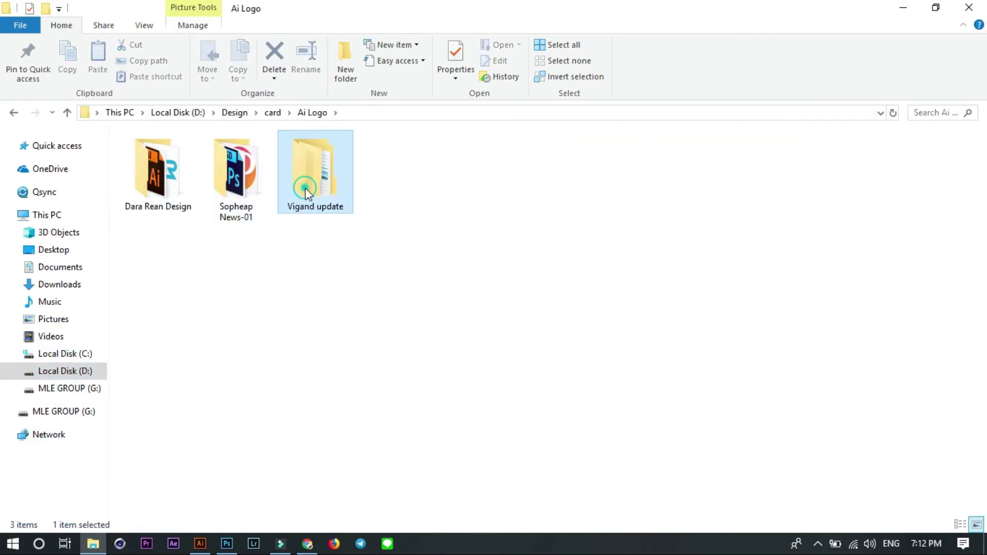
{"action": "double_click", "coordinate": [159, 171]}
{"action": "double_click", "coordinate": [551, 172]}
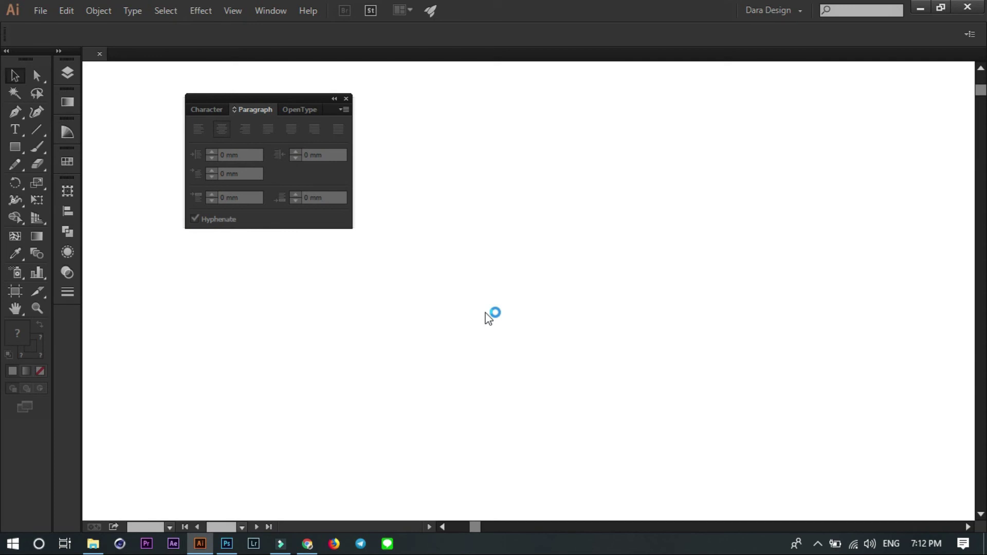
- Release the logo's clipping mask and delete the large background rectangle
{"action": "right_click", "coordinate": [522, 312]}
{"action": "left_click", "coordinate": [566, 397]}
{"action": "left_click", "coordinate": [723, 393]}
{"action": "right_click", "coordinate": [492, 307]}
{"action": "left_click", "coordinate": [220, 315]}
{"action": "left_click", "coordinate": [521, 401]}
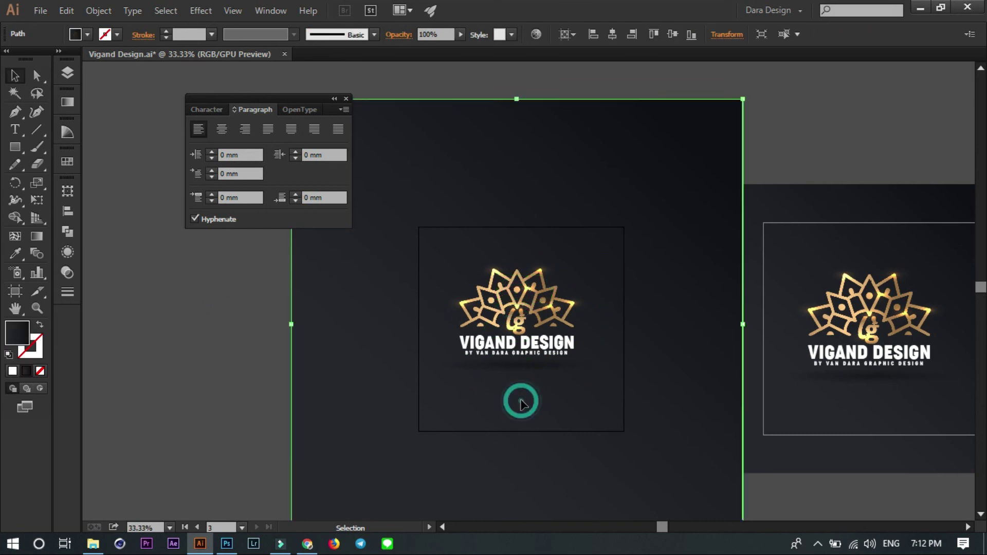
{"action": "key", "text": "Delete"}
- Ungroup the logo artwork and delete the shadow ellipse beneath it
{"action": "left_click_drag", "start_coordinate": [665, 403], "coordinate": [415, 257]}
{"action": "right_click", "coordinate": [557, 319]}
{"action": "mouse_move", "coordinate": [376, 456]}
{"action": "left_mouse_down"}
{"action": "mouse_move", "coordinate": [401, 364]}
{"action": "mouse_move", "coordinate": [492, 370]}
{"action": "left_mouse_up"}
{"action": "right_click", "coordinate": [498, 356]}
{"action": "left_click", "coordinate": [538, 438]}
{"action": "left_click", "coordinate": [524, 429]}
{"action": "left_click", "coordinate": [513, 370]}
{"action": "key", "text": "Delete"}
- Copy the logo and paste it into the Photoshop cover as a Smart Object
{"action": "key", "text": "ctrl+a"}
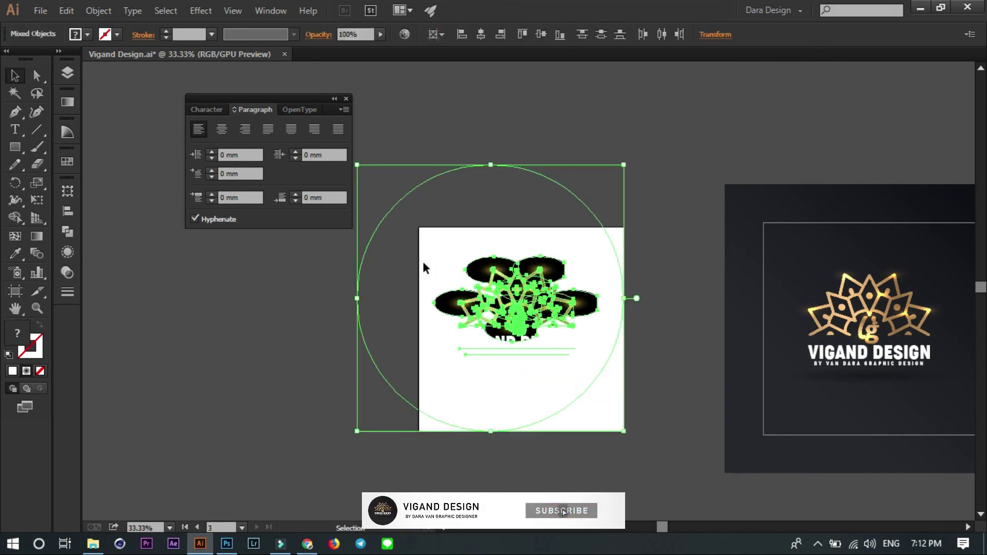
{"action": "right_click", "coordinate": [522, 294]}
{"action": "left_click", "coordinate": [558, 359]}
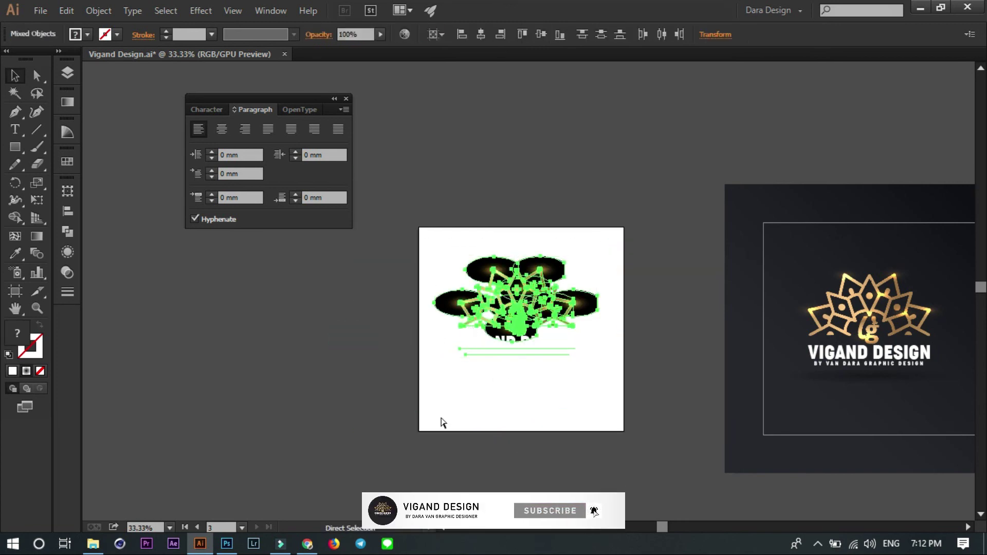
{"action": "key", "text": "ctrl+c"}
{"action": "left_click", "coordinate": [227, 543]}
{"action": "key", "text": "ctrl+v"}
{"action": "left_click", "coordinate": [540, 168]}
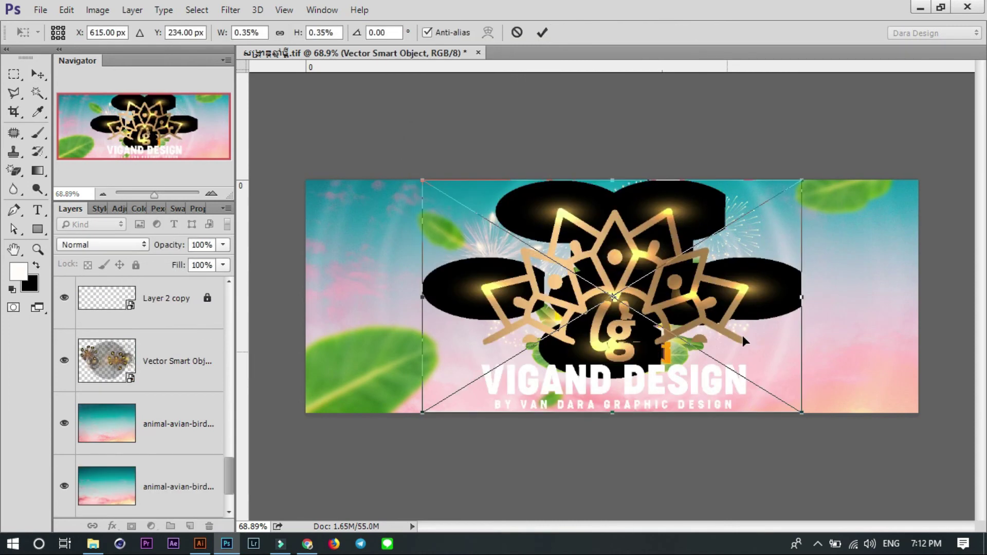
{"action": "key", "text": "Return"}
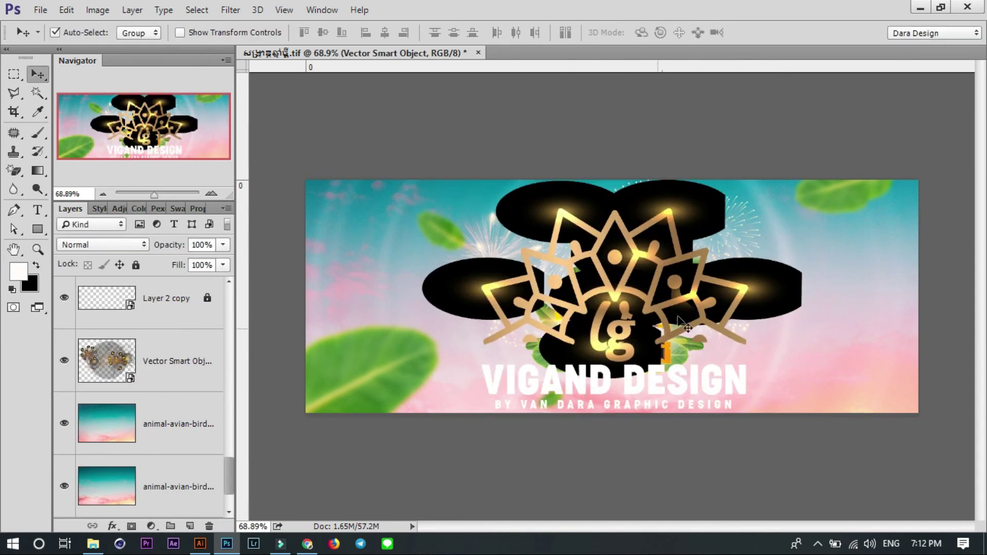
- Back in Illustrator, select the four black glow ellipses around the logo
{"action": "left_click", "coordinate": [200, 543]}
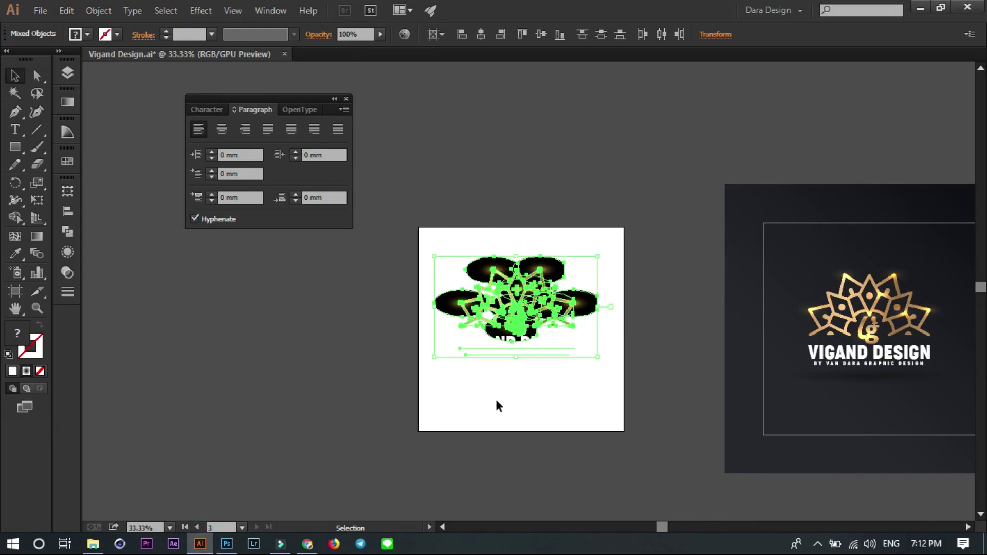
{"action": "left_click", "coordinate": [581, 303]}
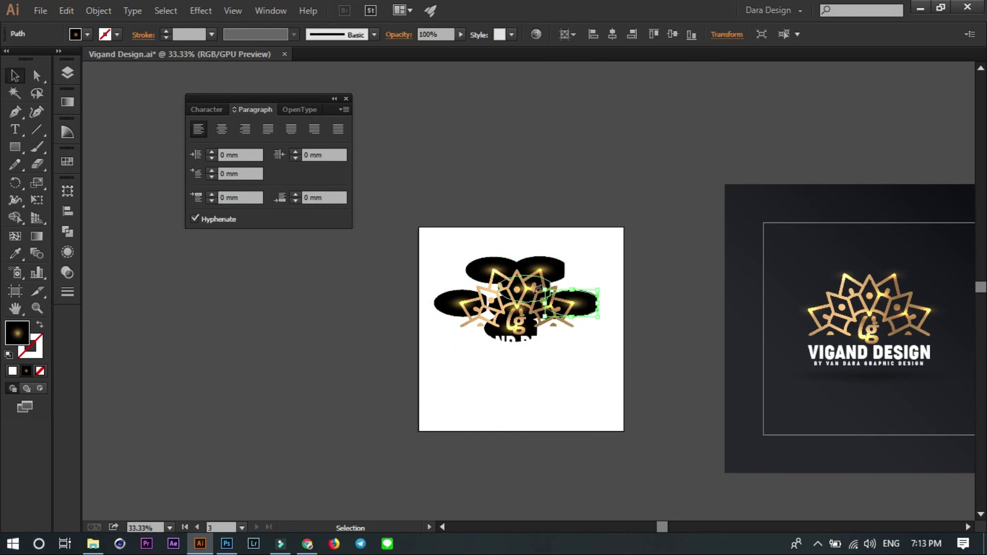
{"action": "key", "text": "ctrl+1"}
{"action": "left_click", "coordinate": [569, 249], "text": "shift"}
{"action": "left_click", "coordinate": [498, 306], "text": "shift"}
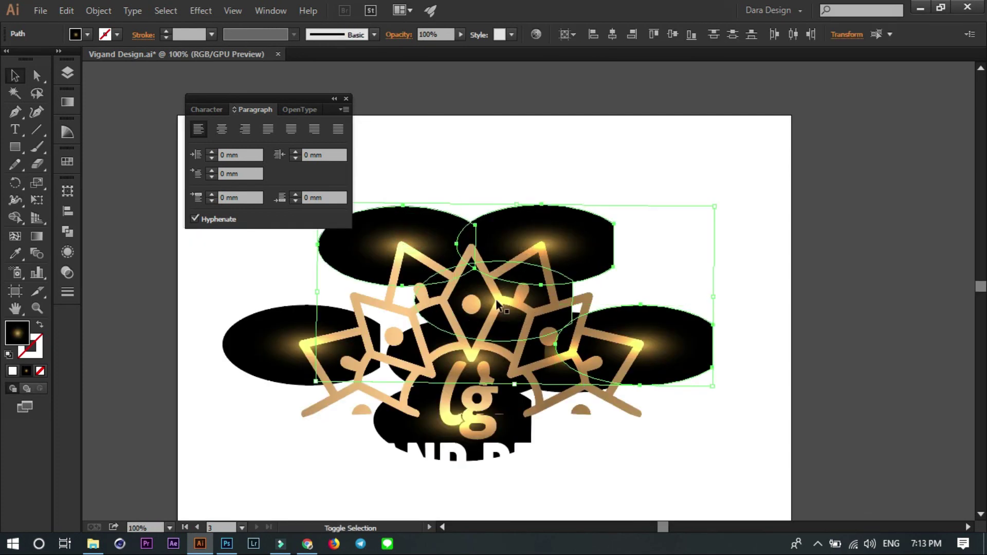
{"action": "left_click", "coordinate": [411, 424], "text": "shift"}
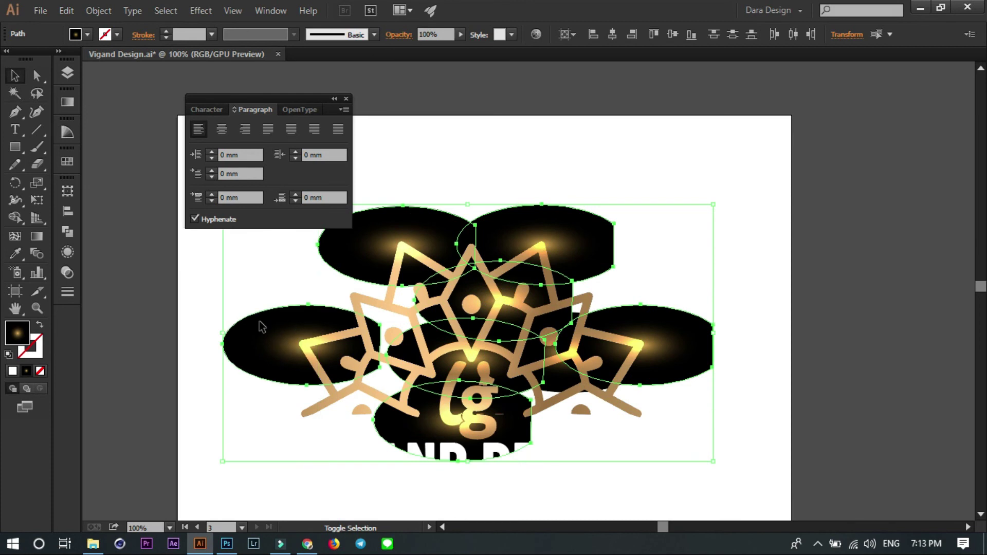
- Remove the black ellipses and select all remaining artwork except the large circle
{"action": "right_click", "coordinate": [559, 381]}
{"action": "left_click", "coordinate": [606, 230]}
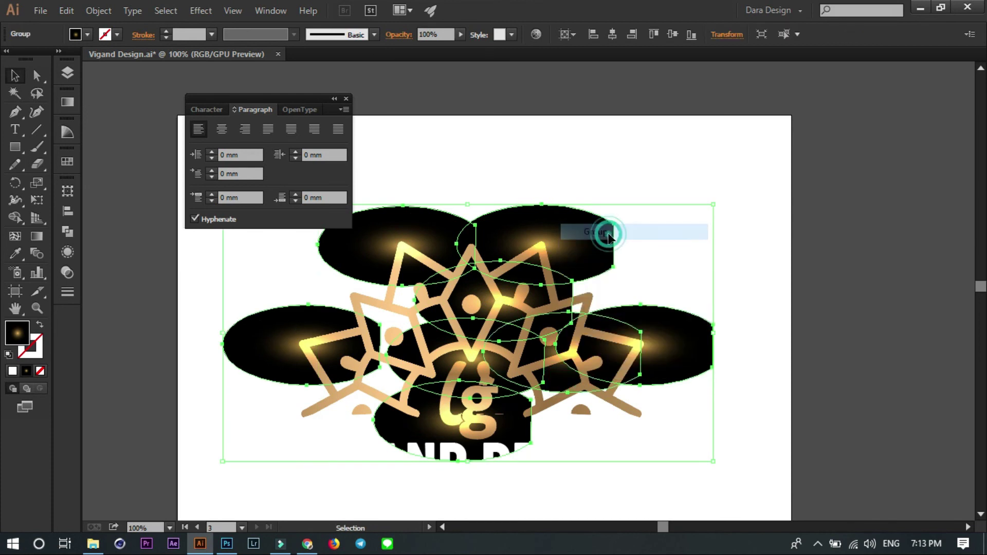
{"action": "key", "text": "ctrl+3"}
{"action": "key", "text": "ctrl+minus"}
{"action": "key", "text": "ctrl+a"}
{"action": "left_click", "coordinate": [280, 326], "text": "shift"}
- Paste the cleaned logo as a Smart Object, shrink it and move it top-left
{"action": "left_click", "coordinate": [225, 547]}
{"action": "key", "text": "ctrl+v"}
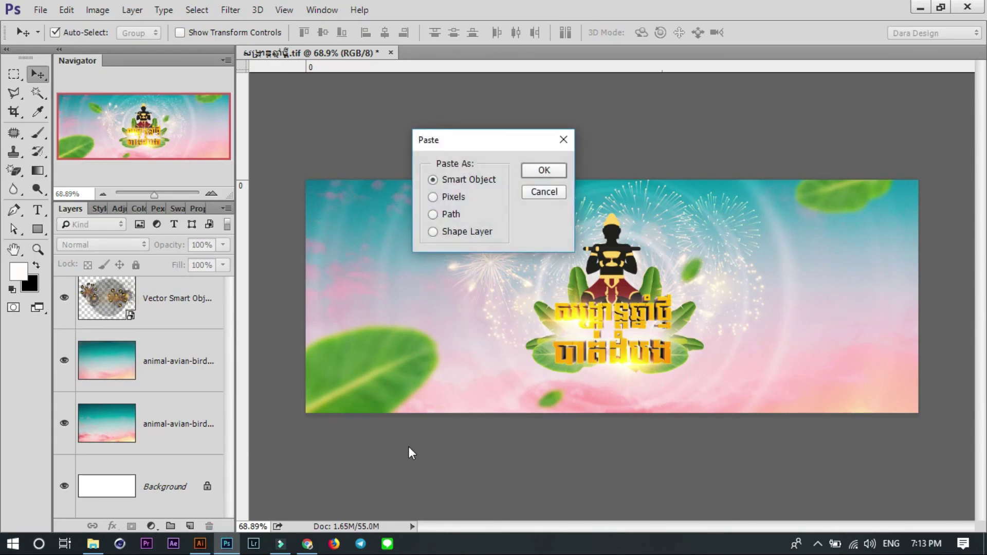
{"action": "key", "text": "Return"}
{"action": "key", "text": "Return"}
{"action": "key", "text": "ctrl+t"}
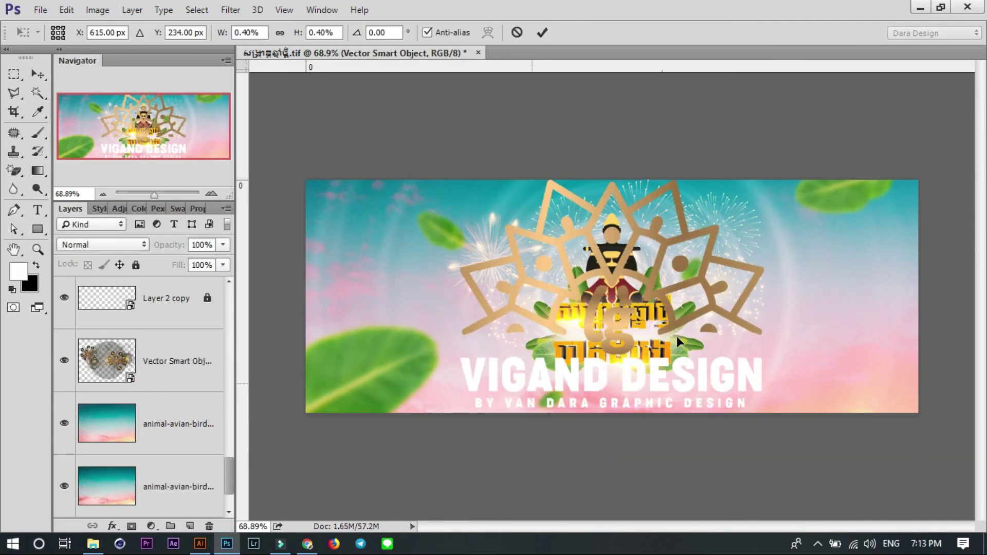
{"action": "left_click_drag", "start_coordinate": [764, 181], "coordinate": [642, 308]}
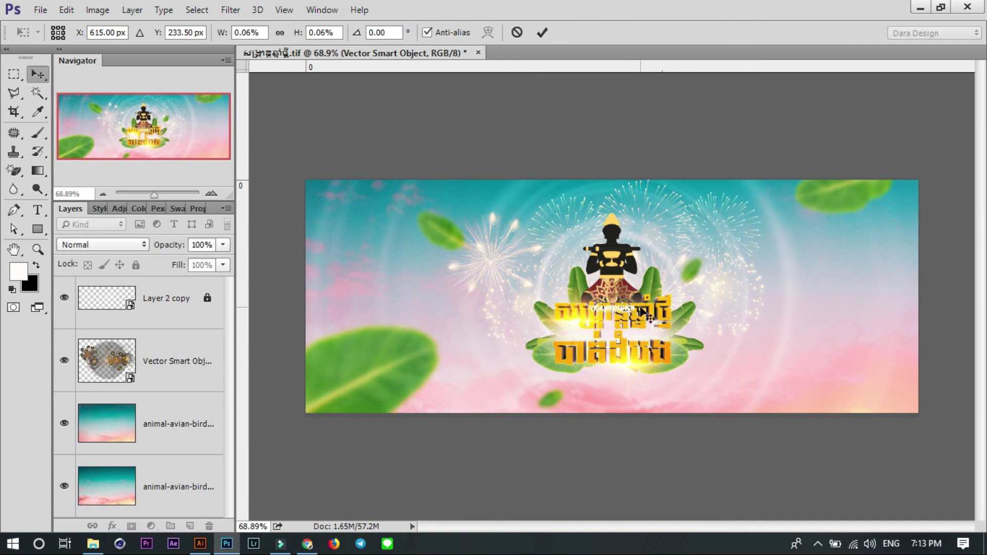
{"action": "key", "text": "Return"}
{"action": "key", "text": "ctrl+plus"}
{"action": "mouse_move", "coordinate": [797, 321]}
{"action": "left_mouse_down"}
{"action": "mouse_move", "coordinate": [379, 192]}
{"action": "mouse_move", "coordinate": [400, 209]}
{"action": "mouse_move", "coordinate": [444, 170]}
{"action": "left_mouse_up"}
{"action": "key", "text": "ctrl+t"}
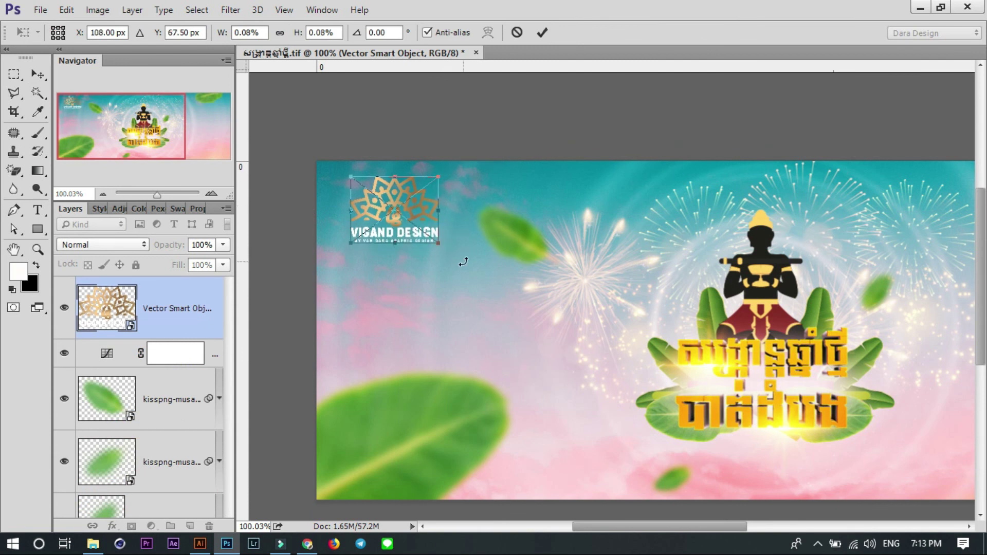
{"action": "key", "text": "Return"}
- Paste the Illustrator logo as a Screen-mode Smart Object, scaled over the top-left logo
{"action": "left_click", "coordinate": [200, 543]}
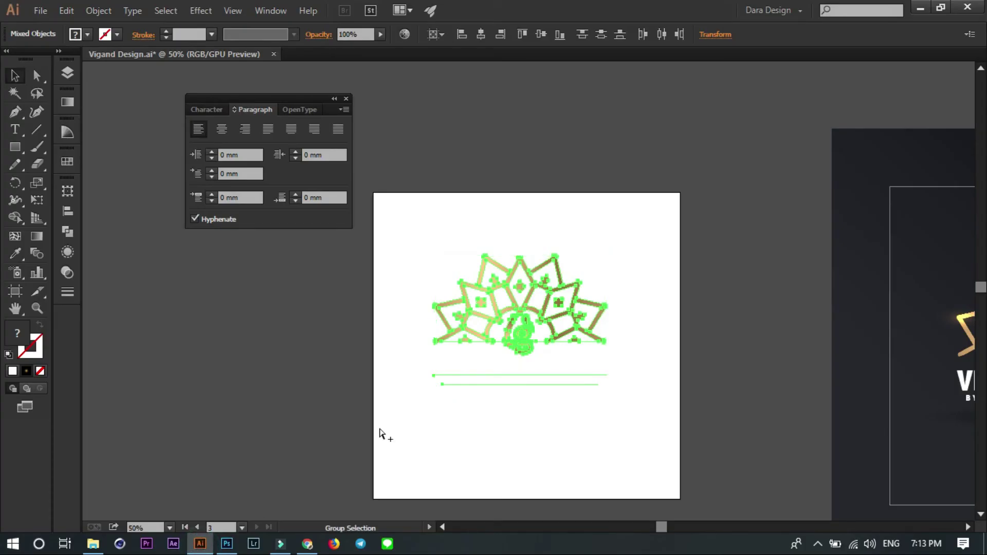
{"action": "key", "text": "ctrl+c"}
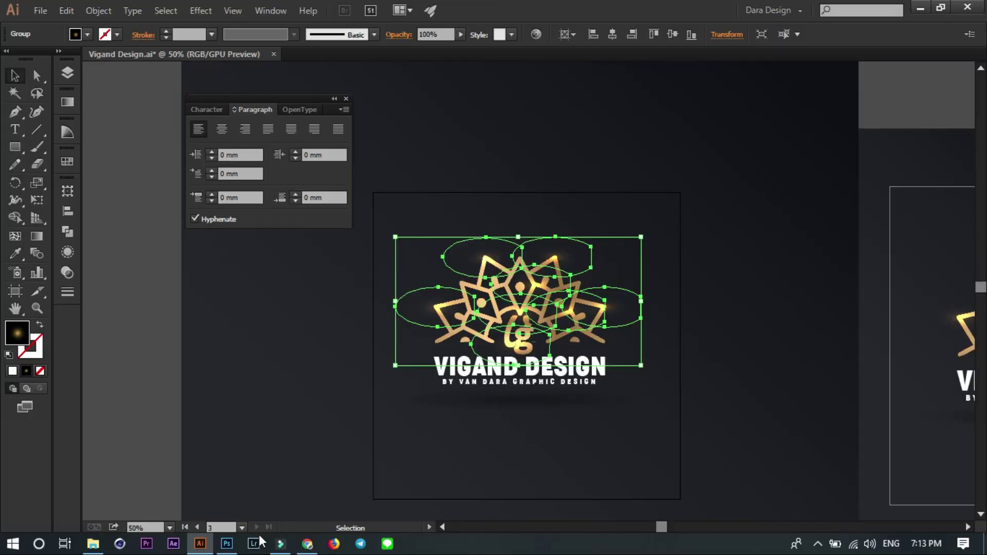
{"action": "key", "text": "alt+Tab"}
{"action": "key", "text": "ctrl+v"}
{"action": "left_click", "coordinate": [544, 170]}
{"action": "left_click", "coordinate": [102, 245]}
{"action": "left_click", "coordinate": [77, 105]}
{"action": "left_click_drag", "start_coordinate": [750, 286], "coordinate": [617, 264]}
{"action": "mouse_move", "coordinate": [745, 432]}
{"action": "left_mouse_down"}
{"action": "mouse_move", "coordinate": [555, 339]}
{"action": "mouse_move", "coordinate": [425, 210]}
{"action": "mouse_move", "coordinate": [461, 218]}
{"action": "left_mouse_up"}
{"action": "scroll", "coordinate": [386, 202], "scroll_direction": "up", "scroll_amount": 3}
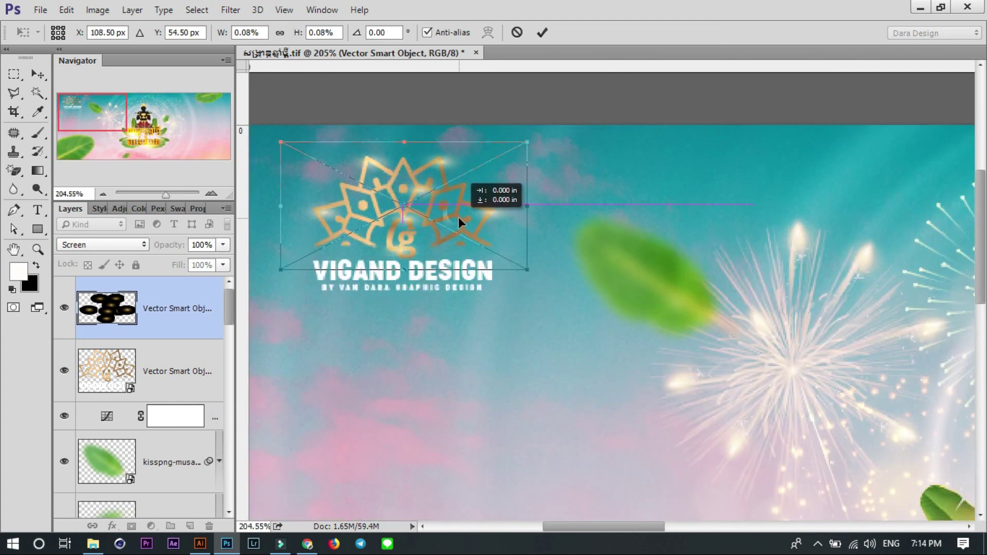
{"action": "key", "text": "Return"}
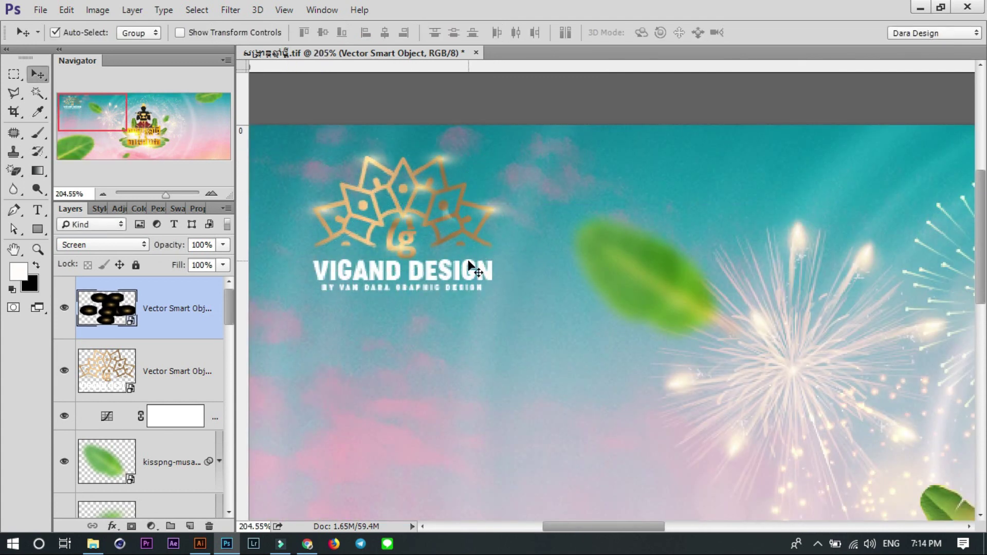
- Add a Normal-mode black Drop Shadow to the logo layer
{"action": "left_click", "coordinate": [155, 371]}
{"action": "left_click", "coordinate": [112, 528]}
{"action": "left_click", "coordinate": [139, 511]}
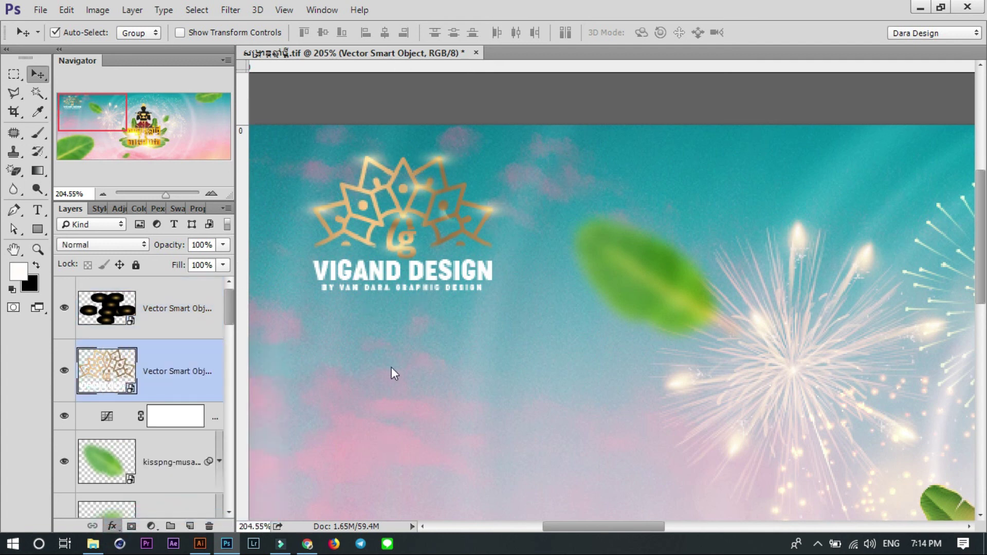
{"action": "left_click", "coordinate": [501, 109]}
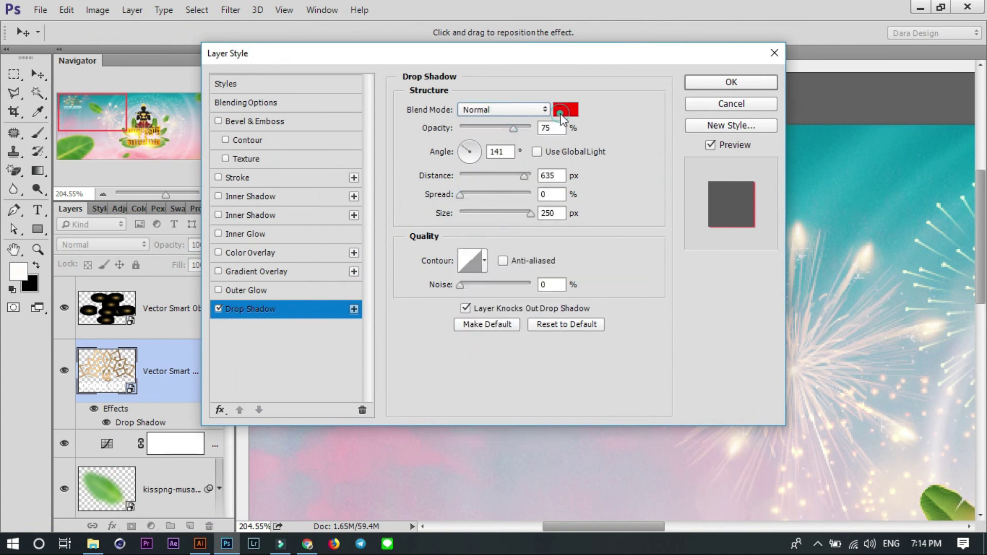
{"action": "left_click", "coordinate": [565, 109]}
{"action": "left_click", "coordinate": [459, 222]}
{"action": "left_click_drag", "start_coordinate": [452, 60], "coordinate": [707, 72]}
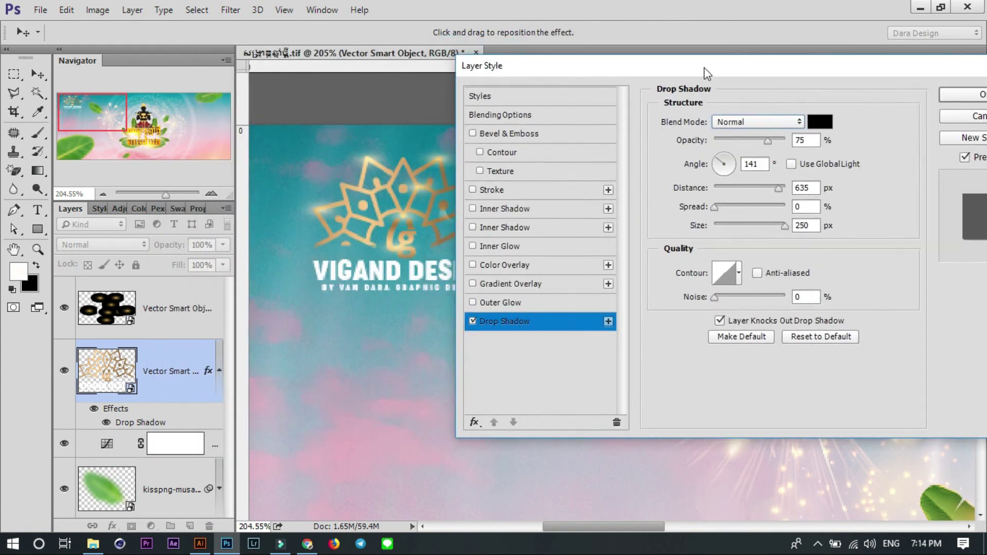
- Set the drop shadow to distance 3, size 3 and noise 11, and apply it
{"action": "left_click_drag", "start_coordinate": [718, 298], "coordinate": [723, 298]}
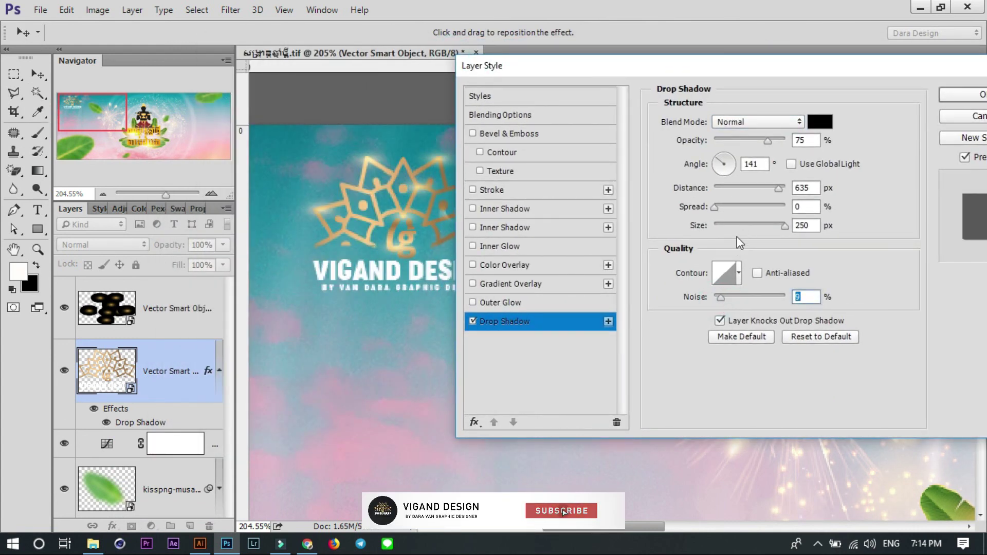
{"action": "left_click_drag", "start_coordinate": [727, 225], "coordinate": [716, 226]}
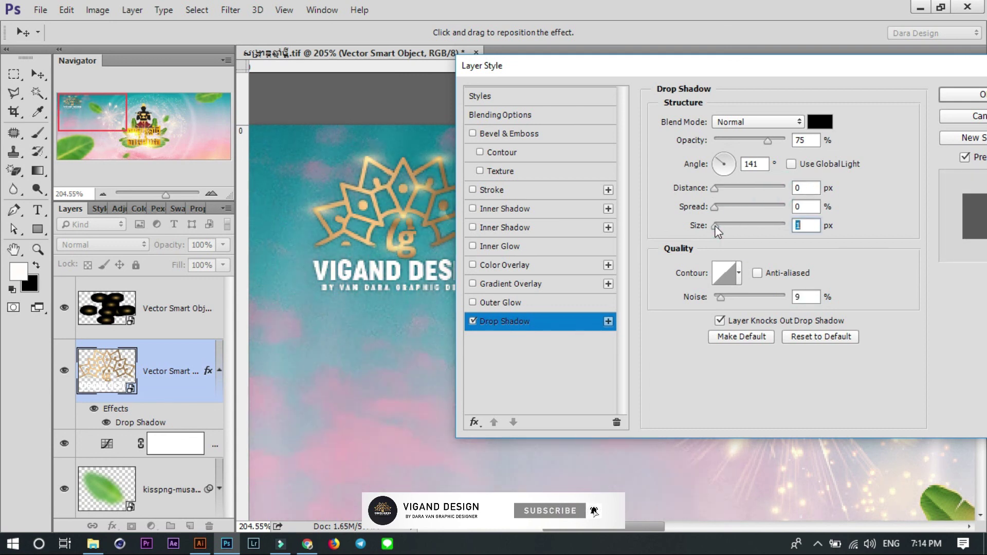
{"action": "left_click", "coordinate": [722, 298]}
{"action": "left_click", "coordinate": [720, 226]}
{"action": "left_click", "coordinate": [716, 188]}
{"action": "left_click", "coordinate": [717, 187]}
{"action": "left_click", "coordinate": [718, 227]}
{"action": "left_click", "coordinate": [952, 97]}
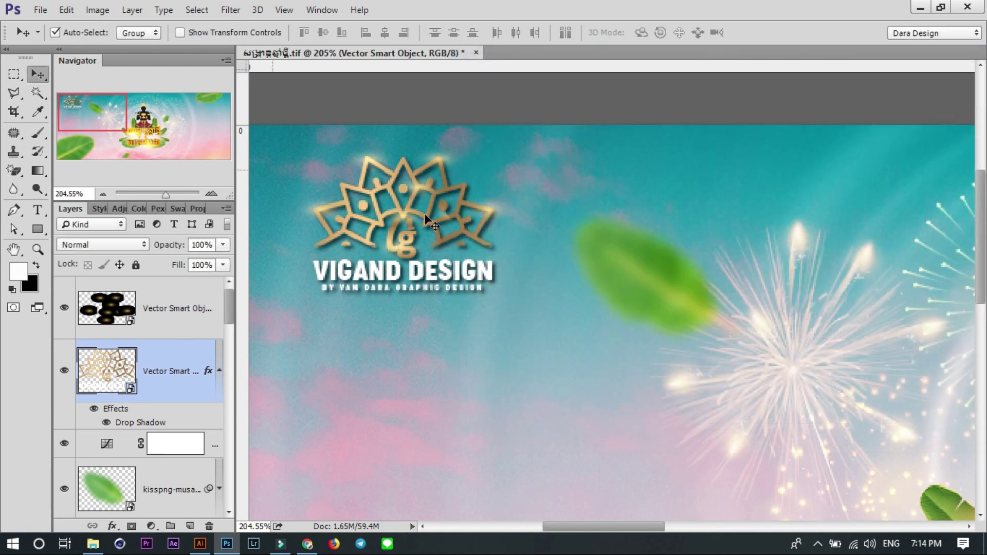
- Save the cover document and save a JPEG copy with default quality
{"action": "key", "text": "ctrl+0"}
{"action": "scroll", "coordinate": [662, 306], "scroll_direction": "up", "scroll_amount": 1}
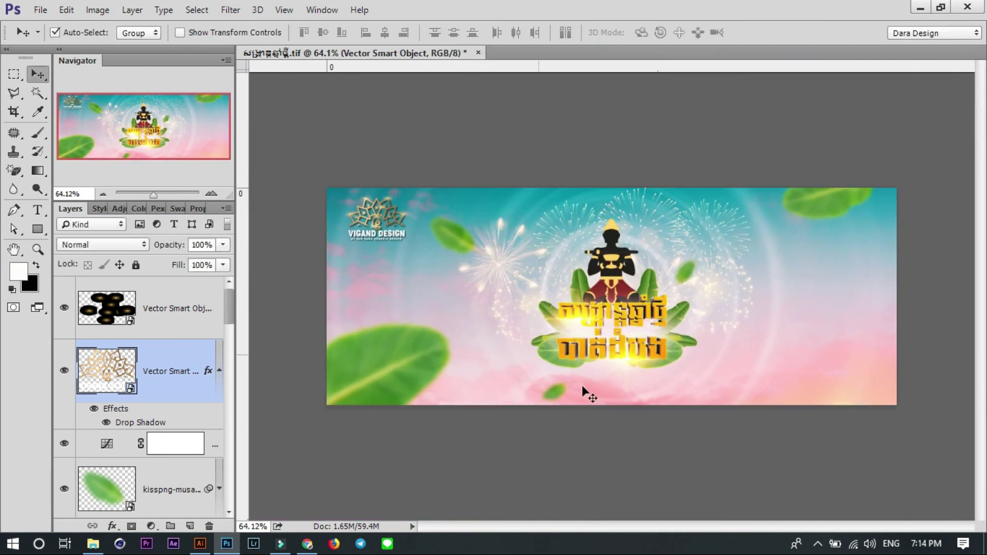
{"action": "key", "text": "ctrl+s"}
{"action": "key", "text": "ctrl+shift+s"}
{"action": "left_click", "coordinate": [193, 395]}
{"action": "left_click", "coordinate": [154, 250]}
{"action": "left_click", "coordinate": [863, 507]}
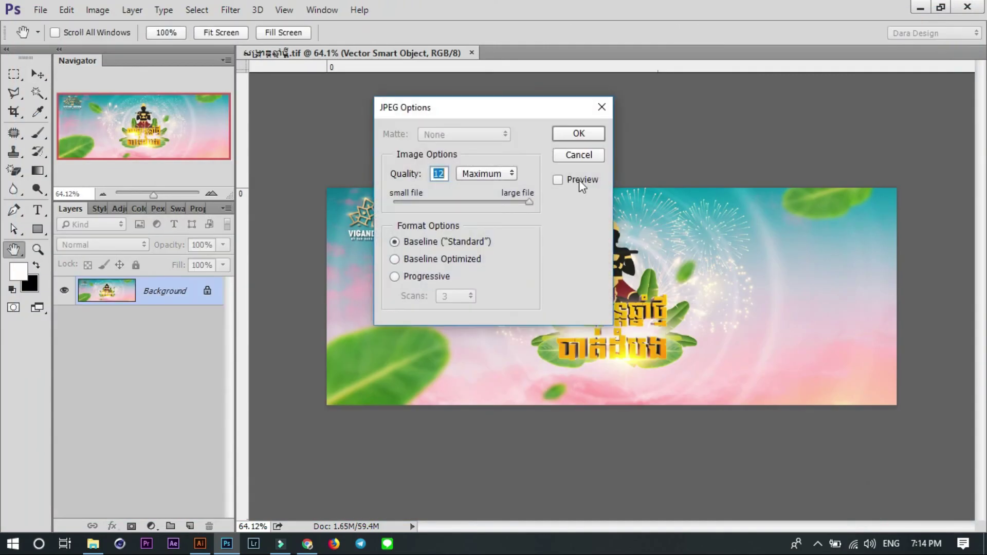
{"action": "left_click", "coordinate": [578, 134]}
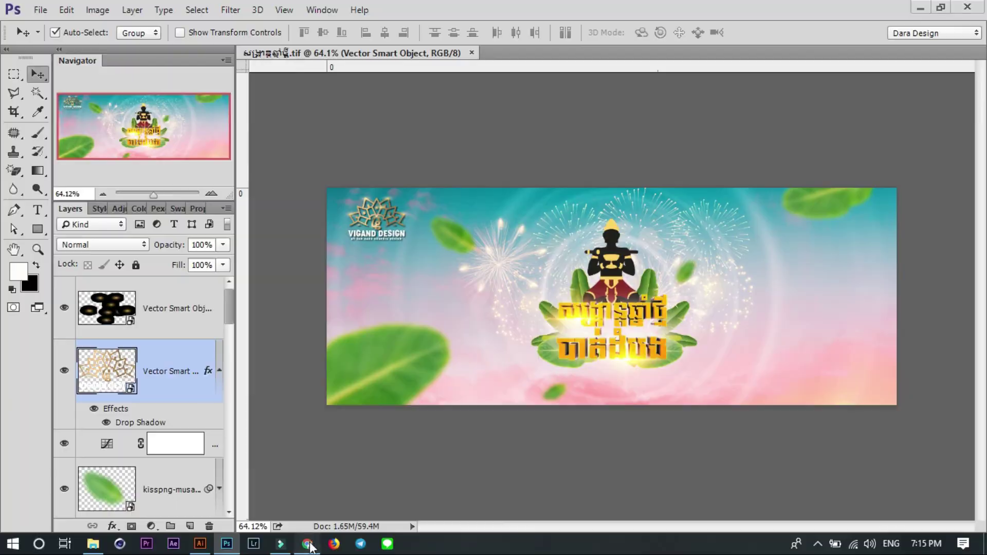
{"action": "left_click", "coordinate": [307, 544]}
- On the Vigand Design Facebook page, upload the exported cover JPEG as the cover photo
{"action": "key", "text": "ctrl+1"}
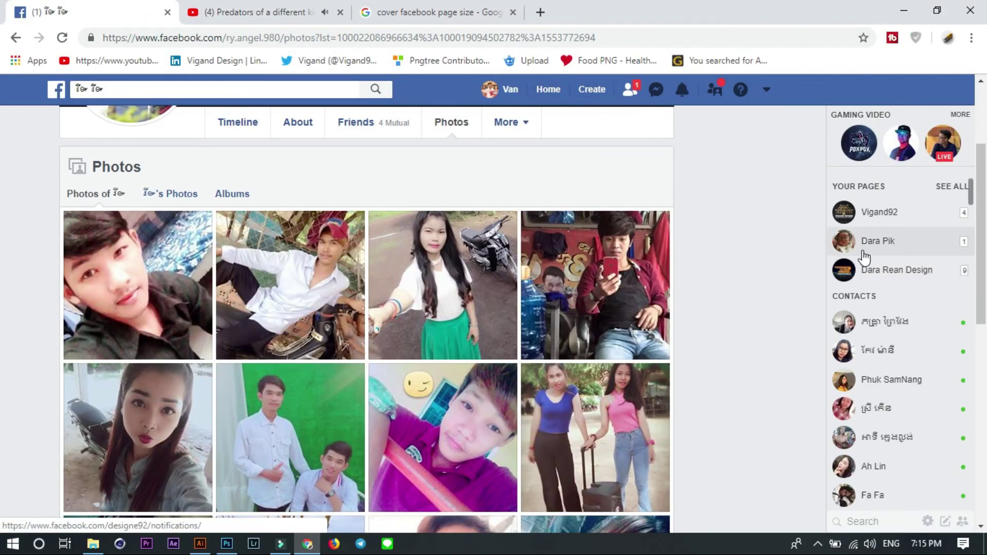
{"action": "left_click", "coordinate": [879, 212]}
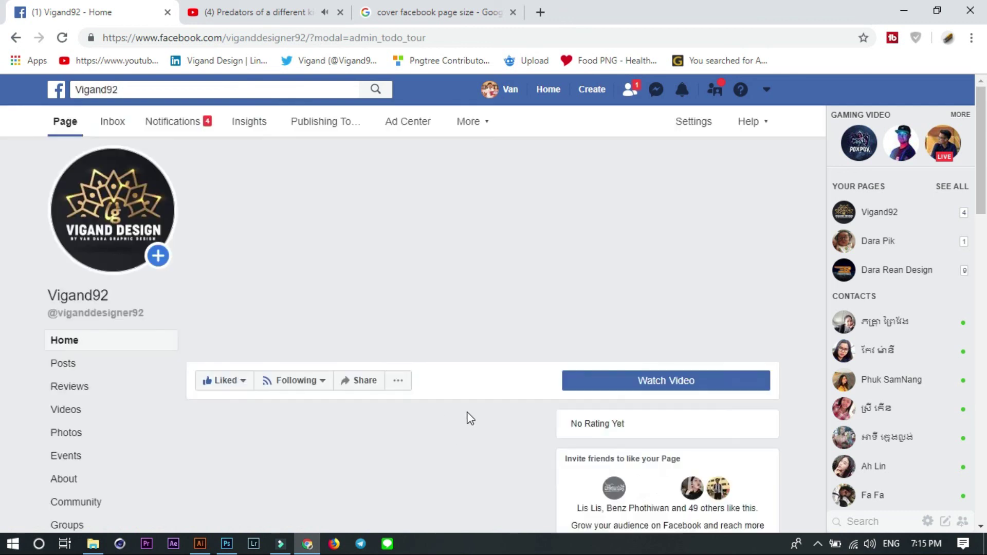
{"action": "left_click", "coordinate": [208, 158]}
{"action": "left_click", "coordinate": [233, 225]}
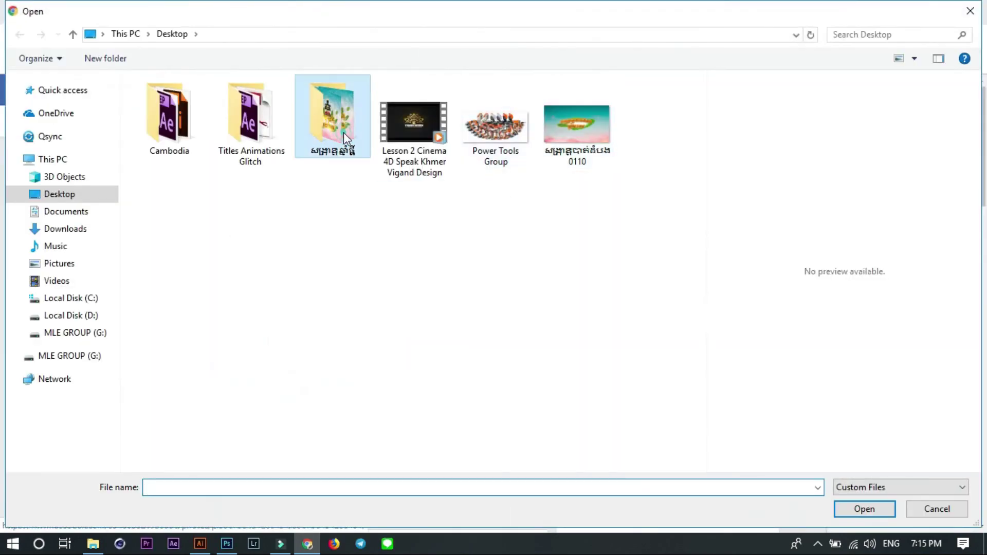
{"action": "double_click", "coordinate": [342, 133]}
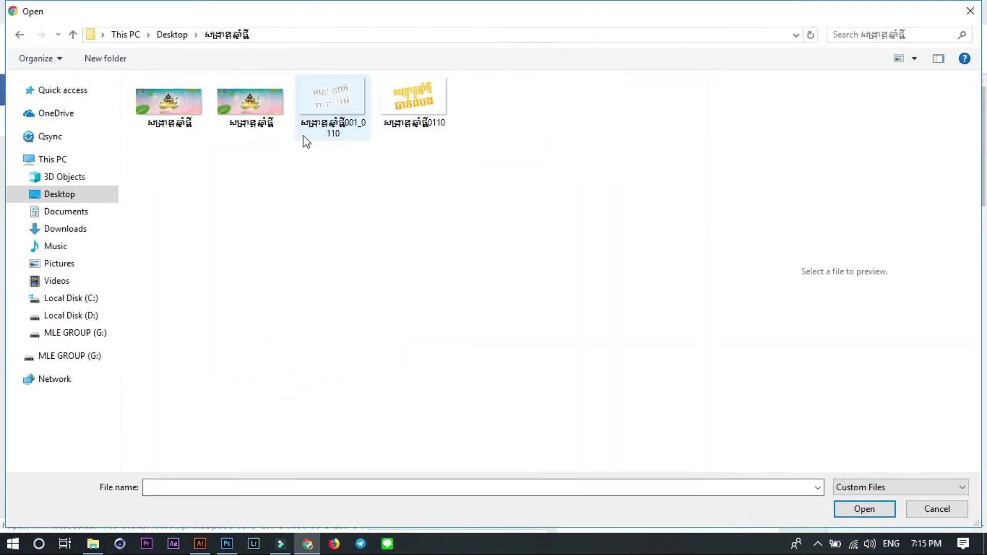
{"action": "left_click", "coordinate": [185, 108]}
{"action": "left_click", "coordinate": [849, 509]}
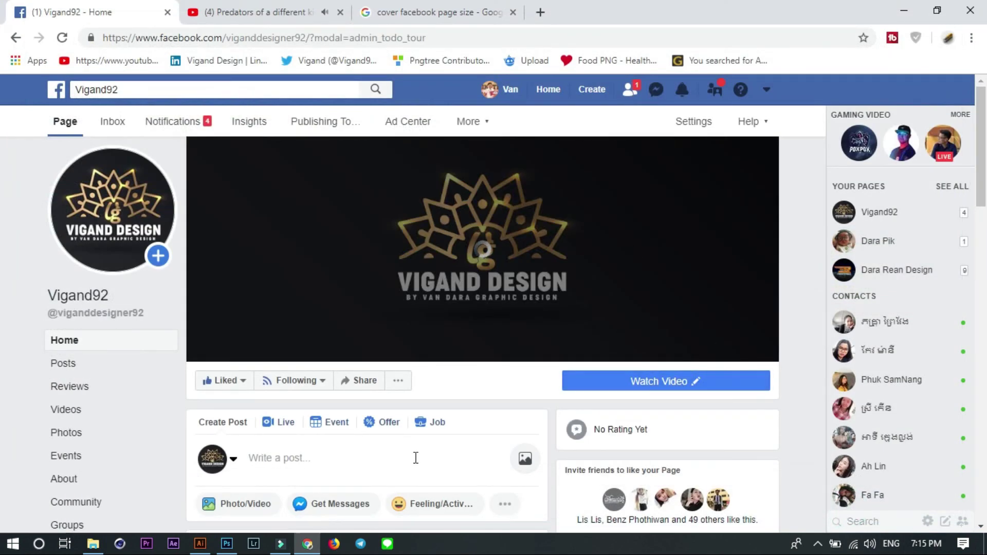
- Confirm and save the new Khmer New Year cover photo
{"action": "left_click", "coordinate": [817, 544]}
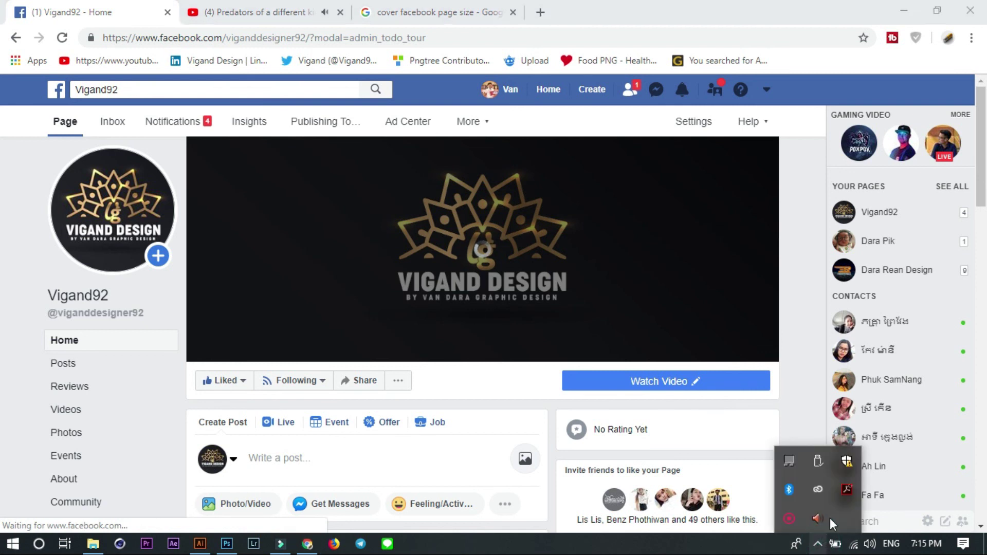
{"action": "left_click", "coordinate": [795, 521]}
{"action": "left_click", "coordinate": [790, 511]}
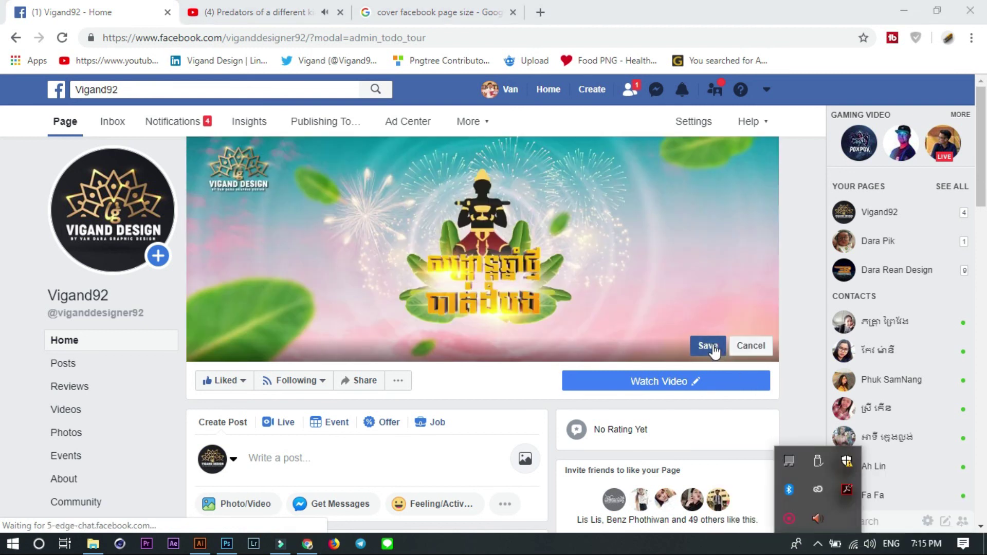
{"action": "left_click", "coordinate": [712, 348]}
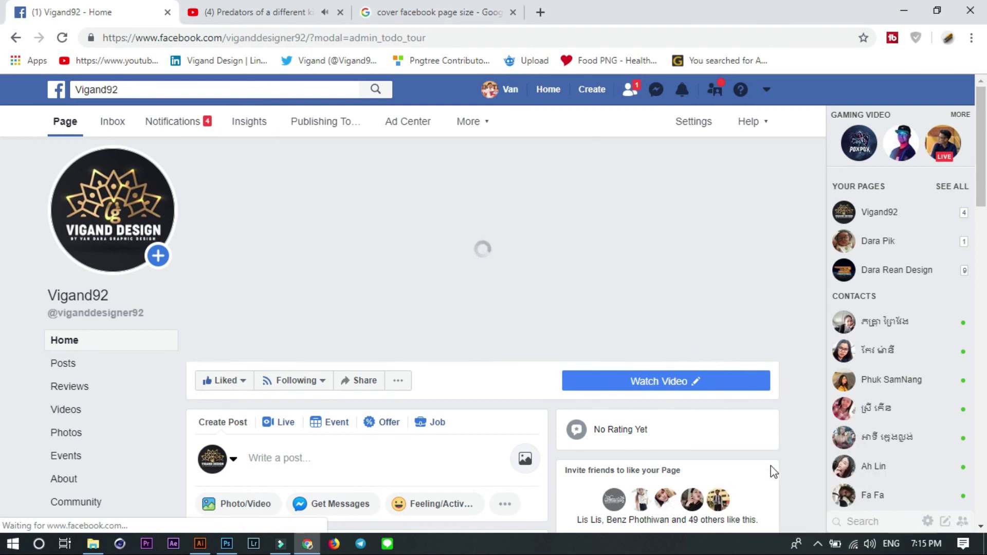